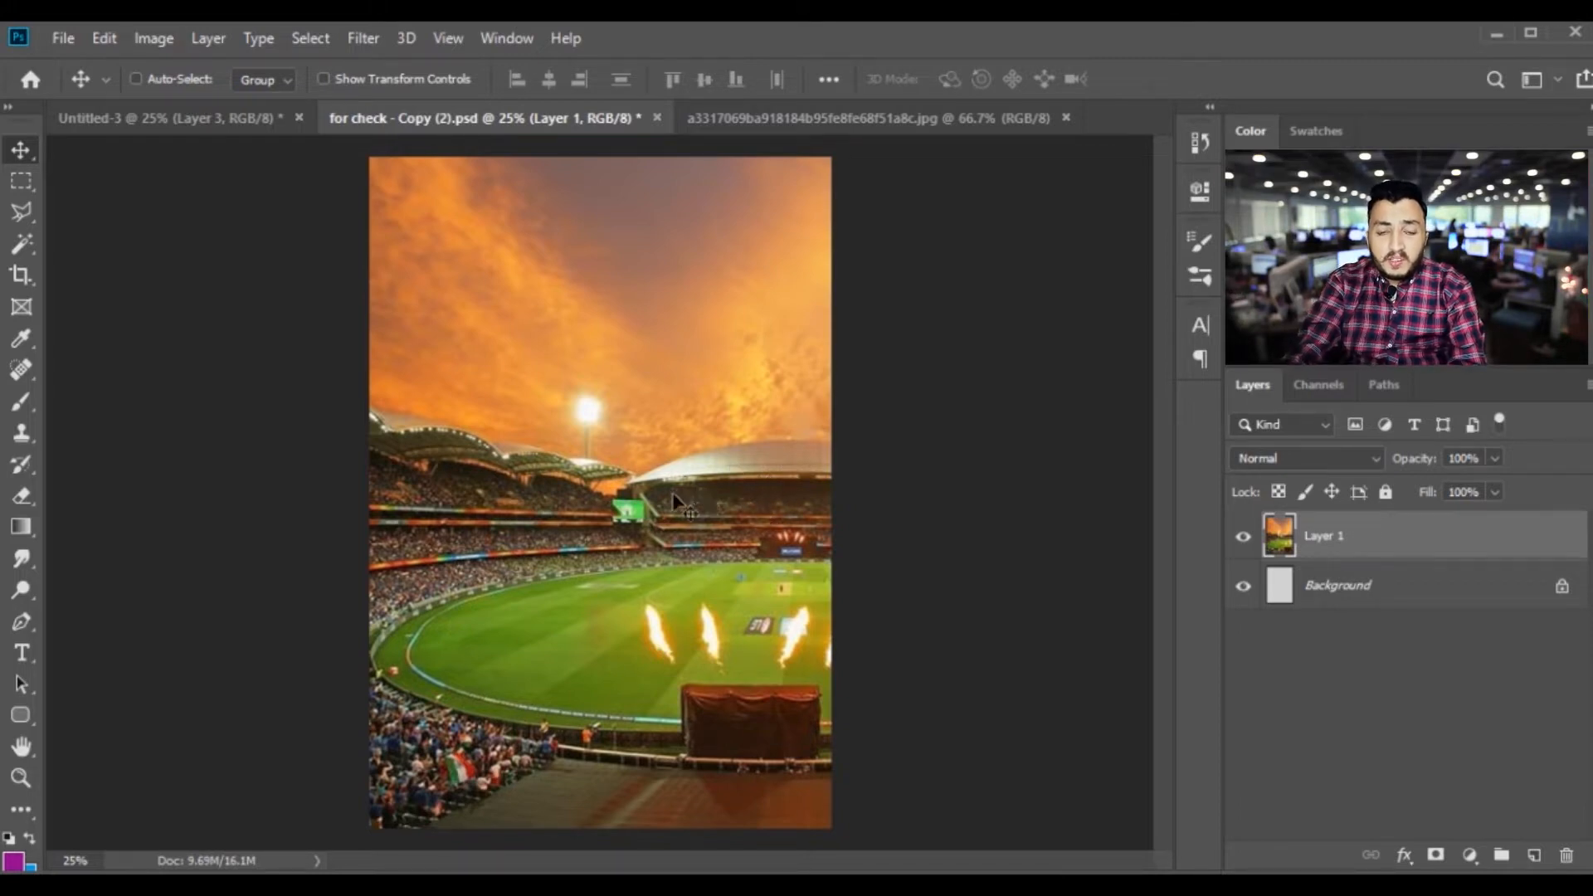
# Copy the cut-out batsman from Untitled-3 into the stadium document and convert the new layer to a smart object
pyautogui.click(181, 120)
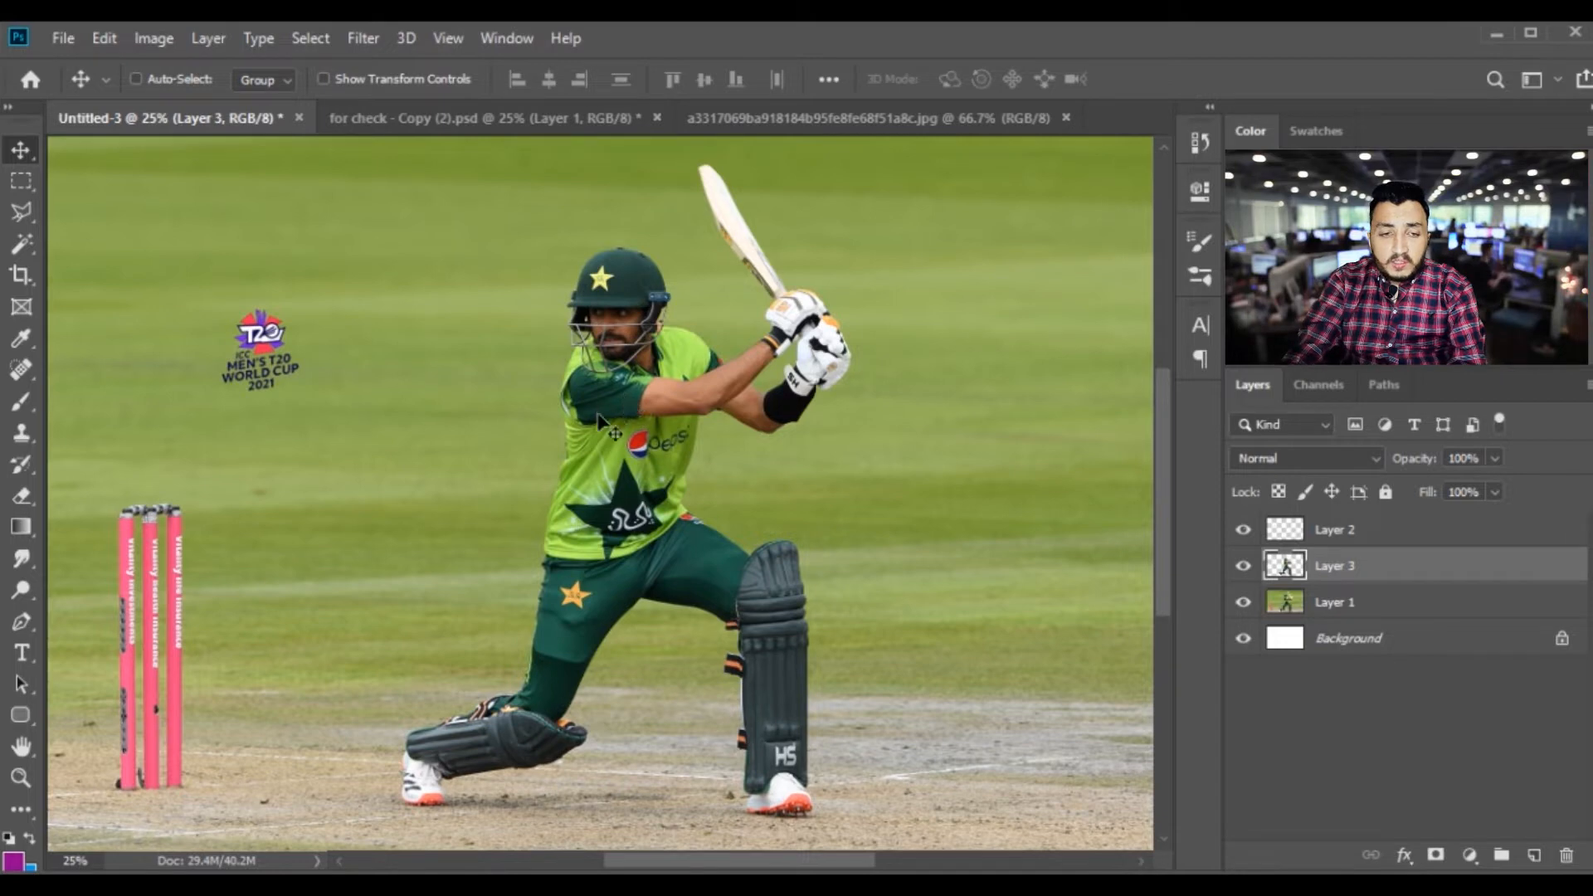
pyautogui.rightClick(629, 387)
pyautogui.click(676, 403)
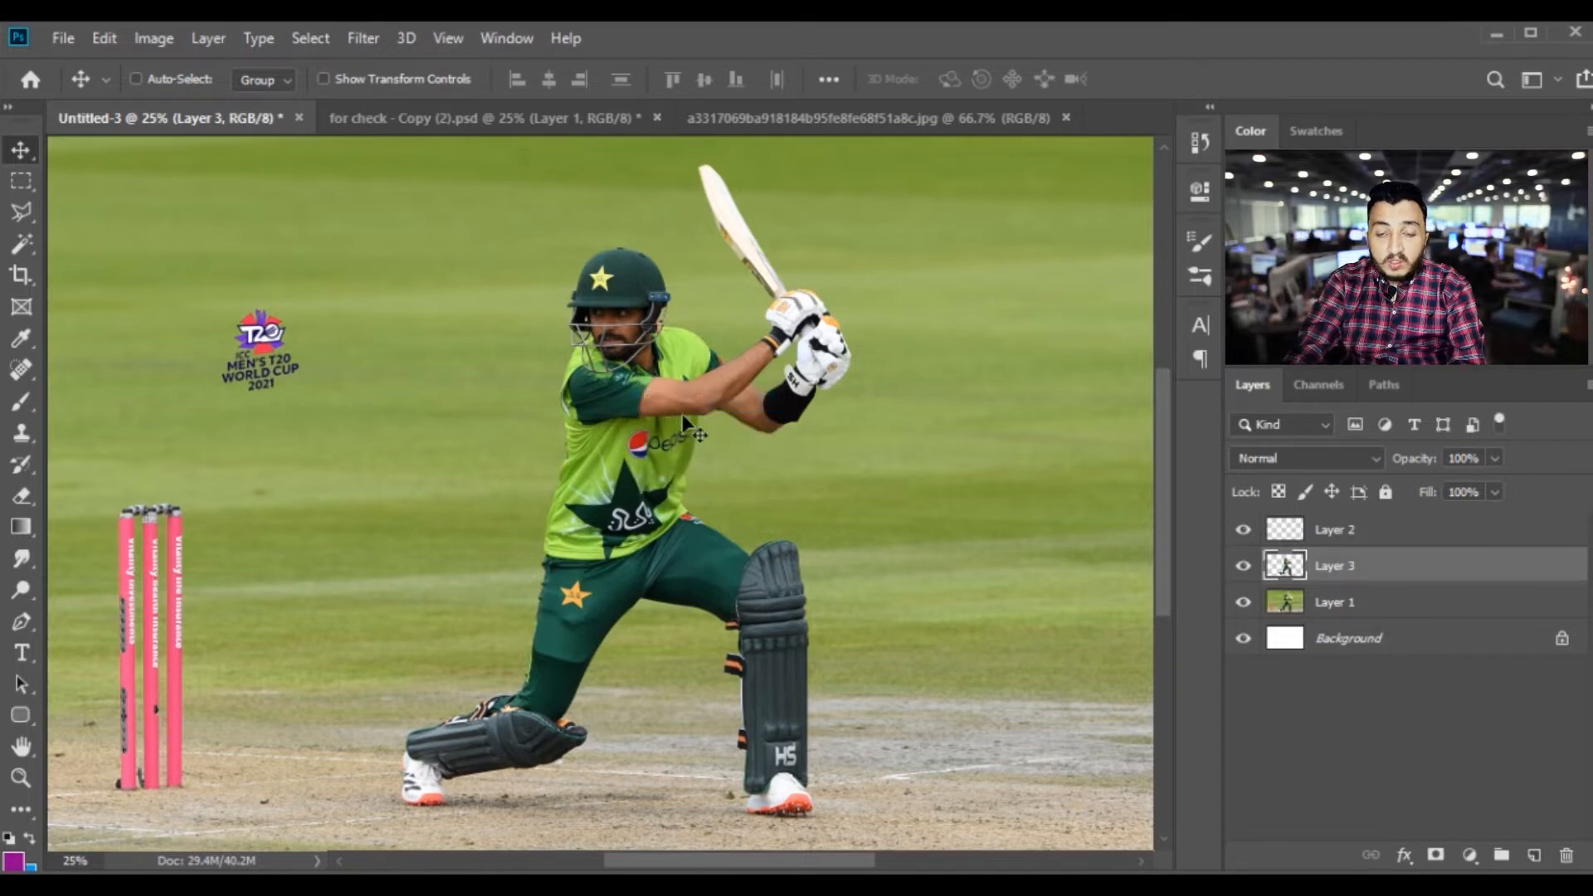
pyautogui.keyDown('ctrl'); pyautogui.click(643, 386); pyautogui.keyUp('ctrl')
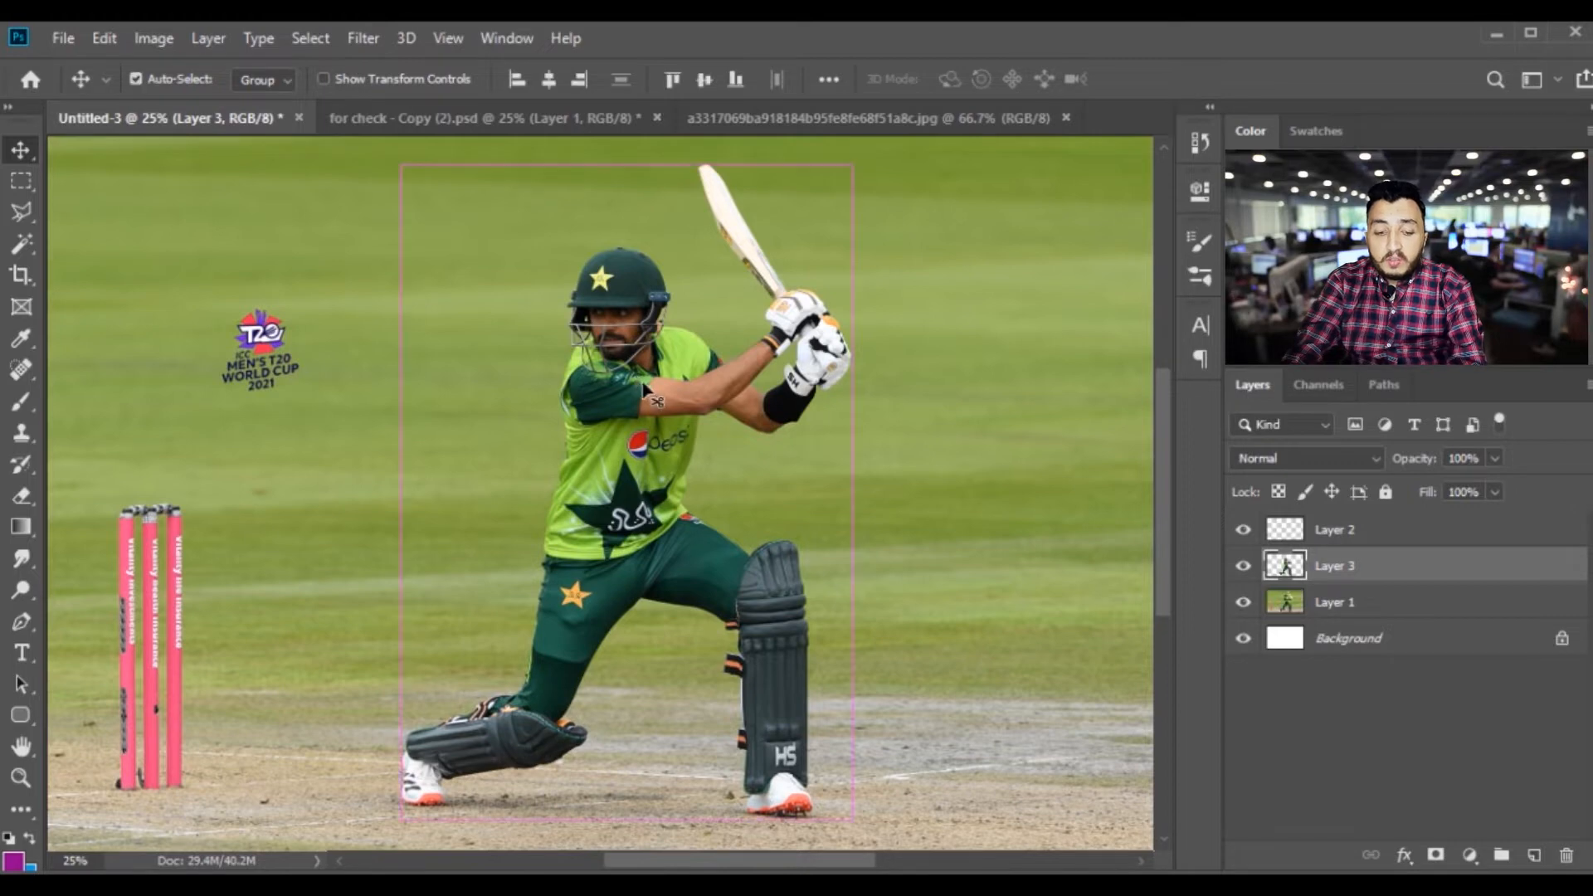
pyautogui.moveTo(511, 127); pyautogui.dragTo(701, 456)
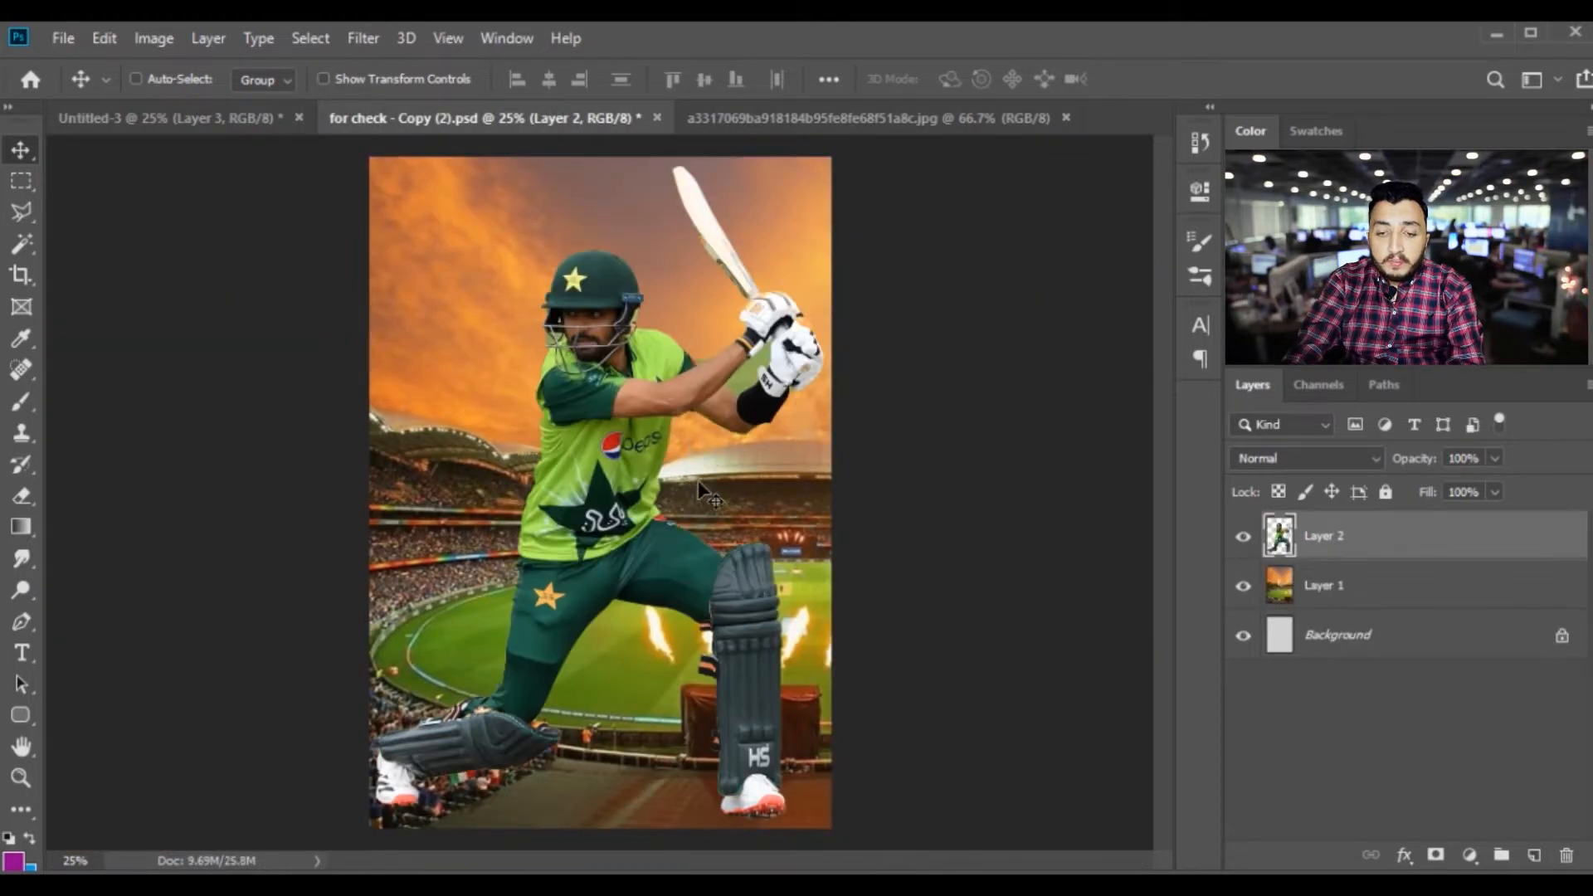
pyautogui.rightClick(1371, 539)
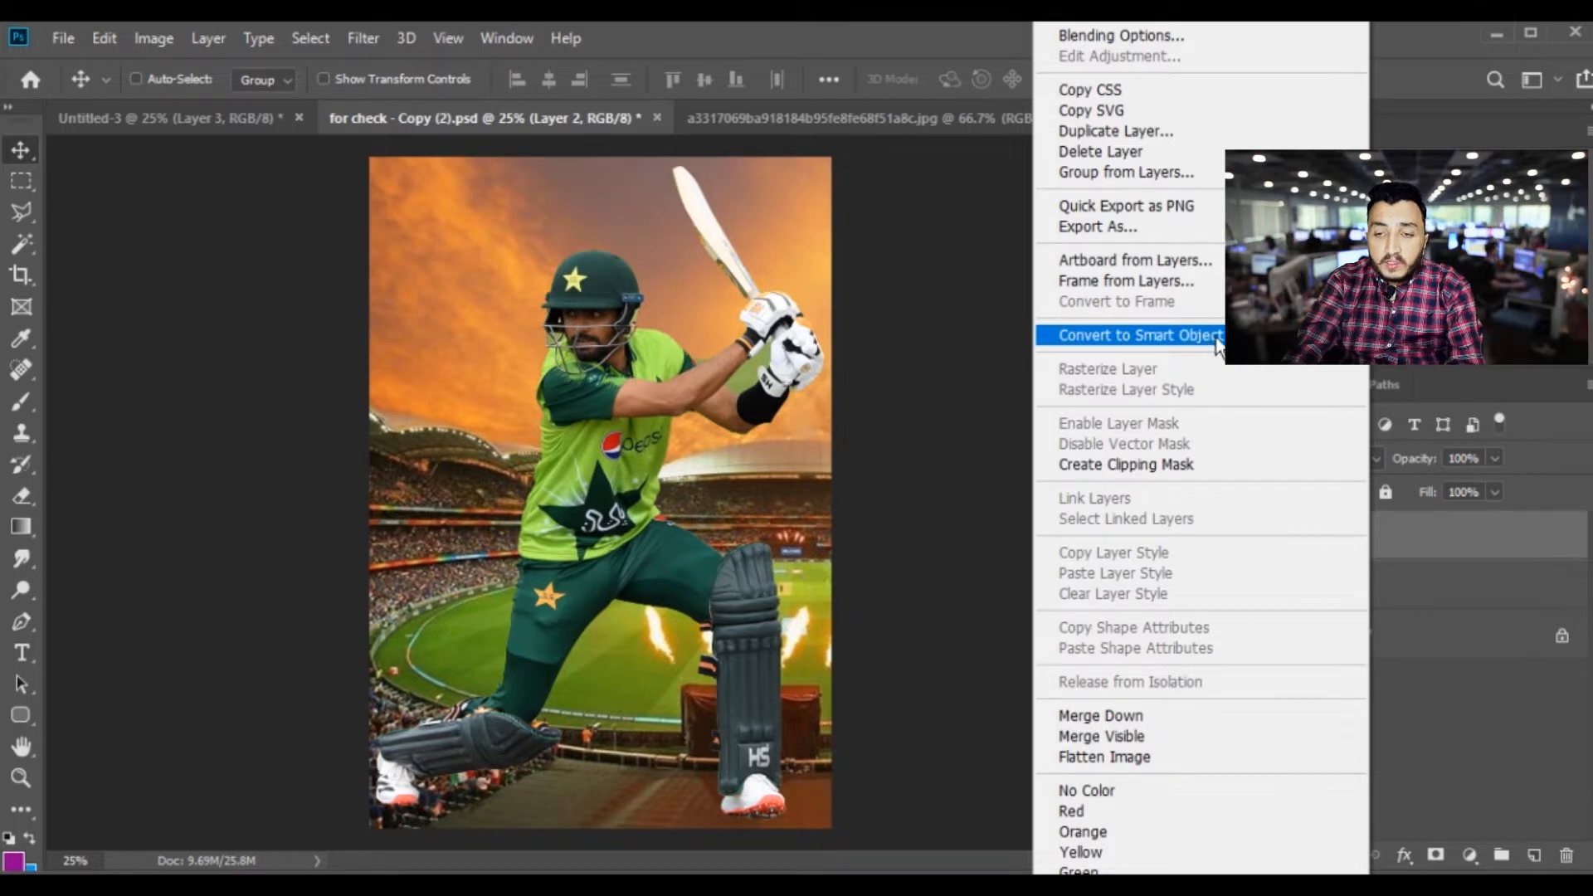
pyautogui.click(1219, 344)
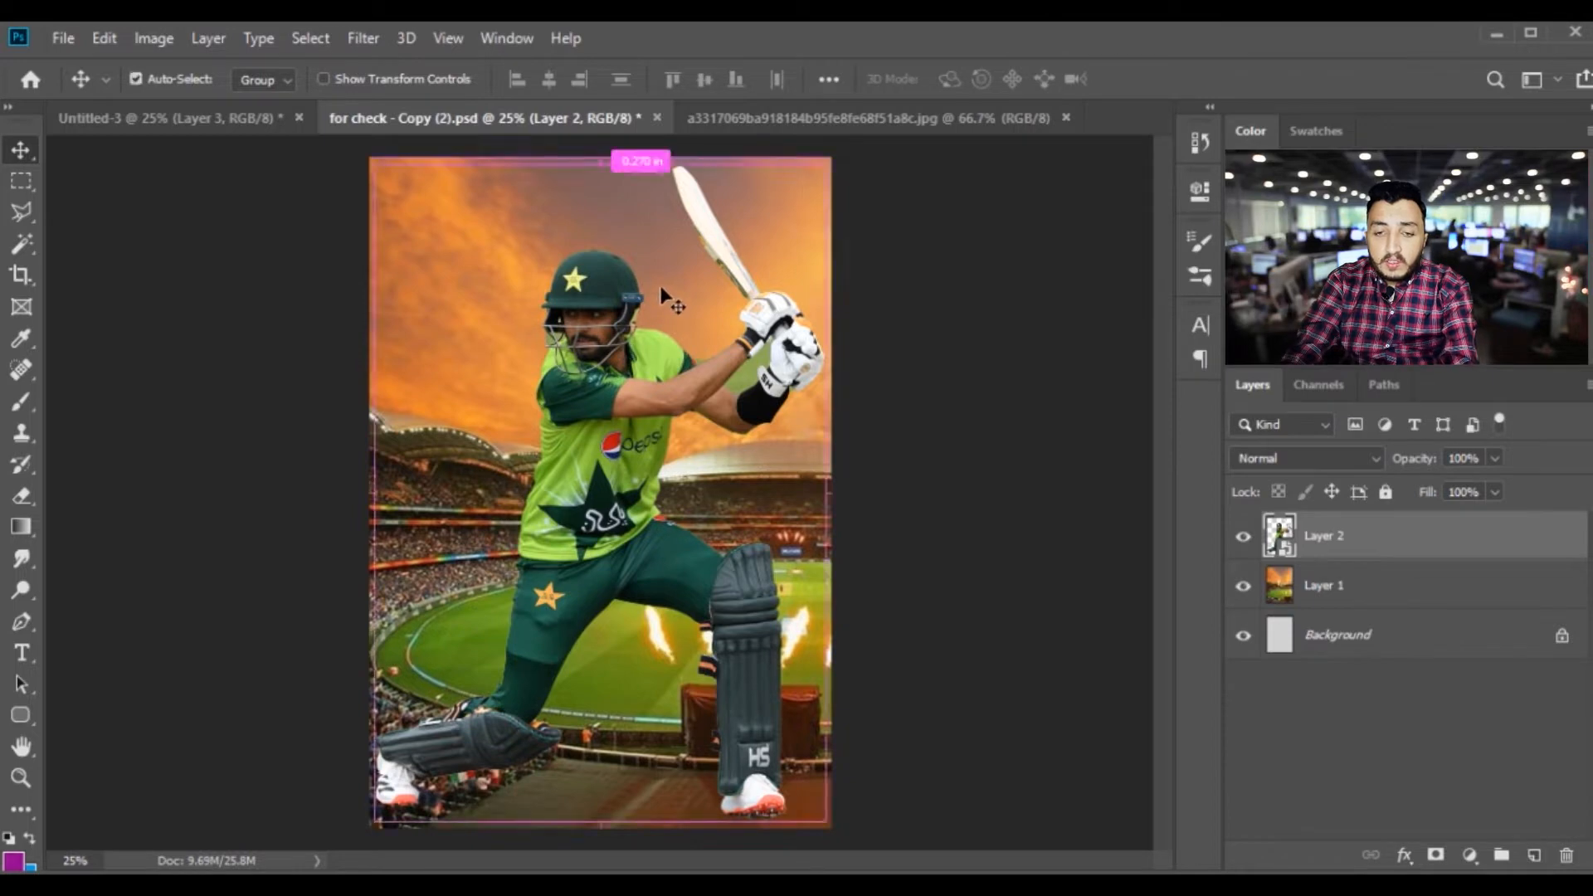
# Scale the batsman down proportionally and position him so his front foot stands on the covered brown box
pyautogui.hotkey('ctrl', 't')
pyautogui.moveTo(600, 158); pyautogui.dragTo(600, 254)
pyautogui.moveTo(677, 485); pyautogui.dragTo(715, 356)
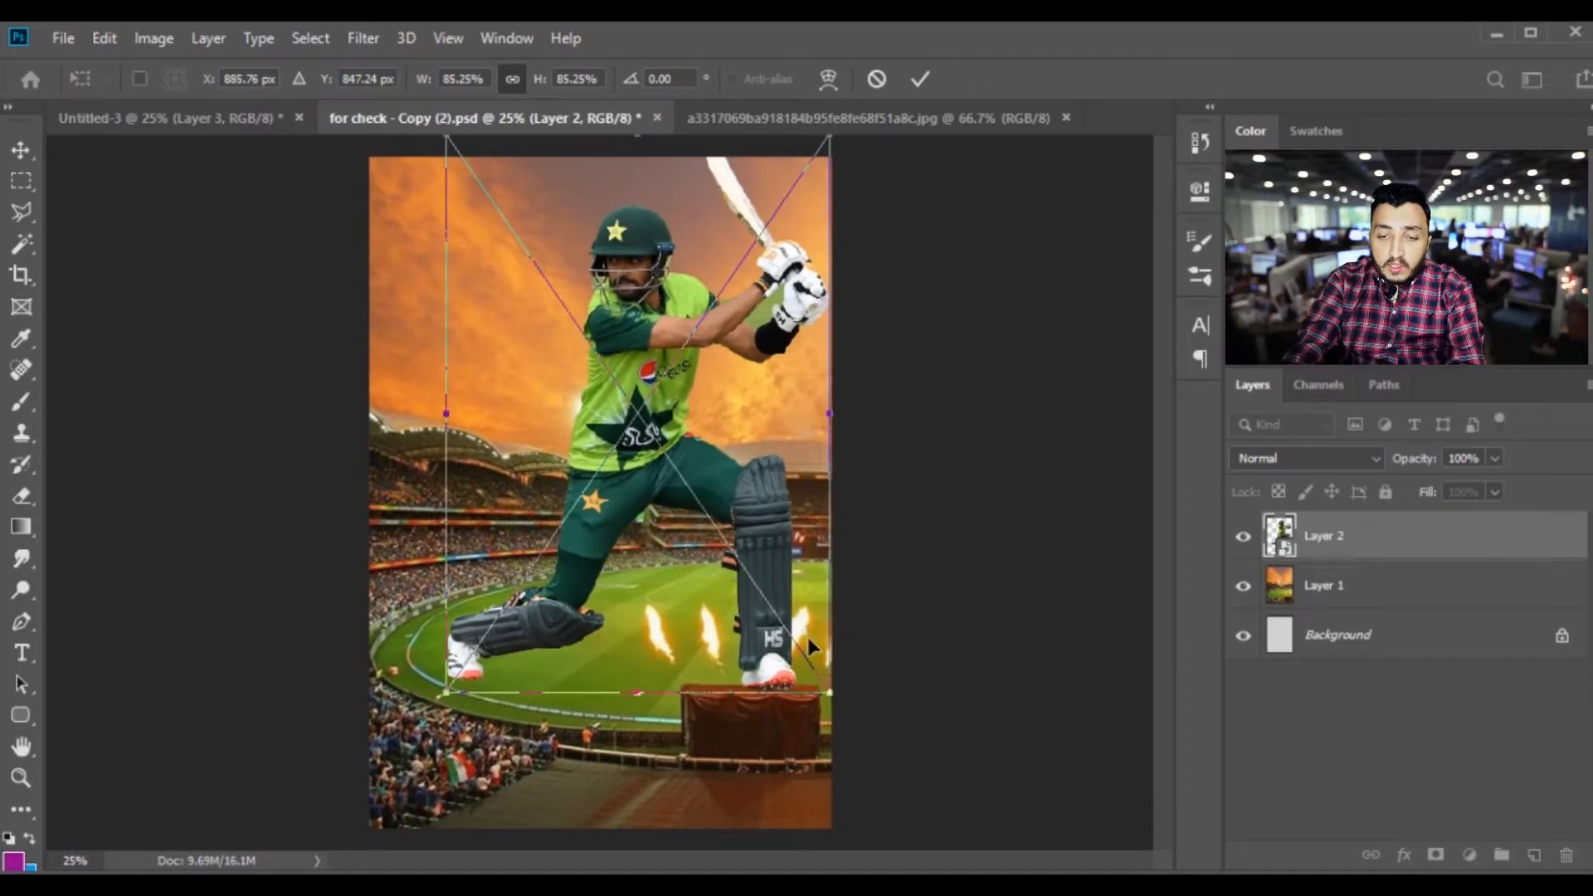
pyautogui.moveTo(825, 684); pyautogui.dragTo(814, 668)
pyautogui.moveTo(773, 572)
pyautogui.mouseDown()
pyautogui.moveTo(778, 601)
pyautogui.moveTo(781, 588)
pyautogui.mouseUp()
pyautogui.moveTo(456, 689); pyautogui.dragTo(462, 679)
pyautogui.moveTo(644, 618); pyautogui.dragTo(637, 629)
pyautogui.moveTo(824, 160)
pyautogui.mouseDown()
pyautogui.moveTo(816, 195)
pyautogui.moveTo(814, 181)
pyautogui.mouseUp()
pyautogui.moveTo(725, 405); pyautogui.dragTo(728, 401)
pyautogui.press('Return')
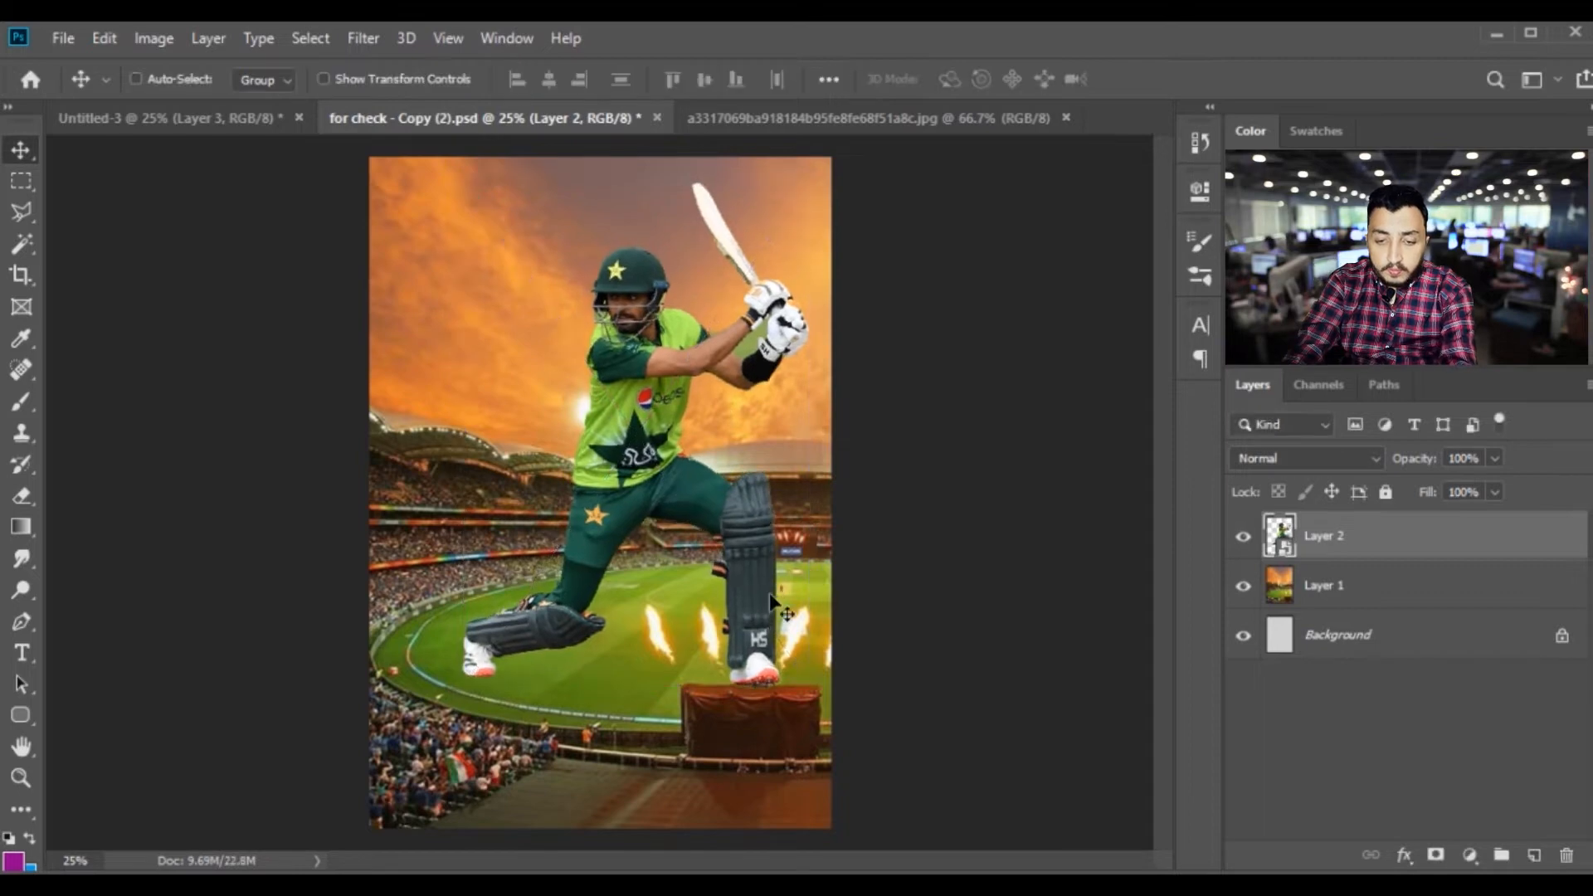
pyautogui.press('Right')
pyautogui.press('Right')
pyautogui.press('Right')
pyautogui.press('Right')
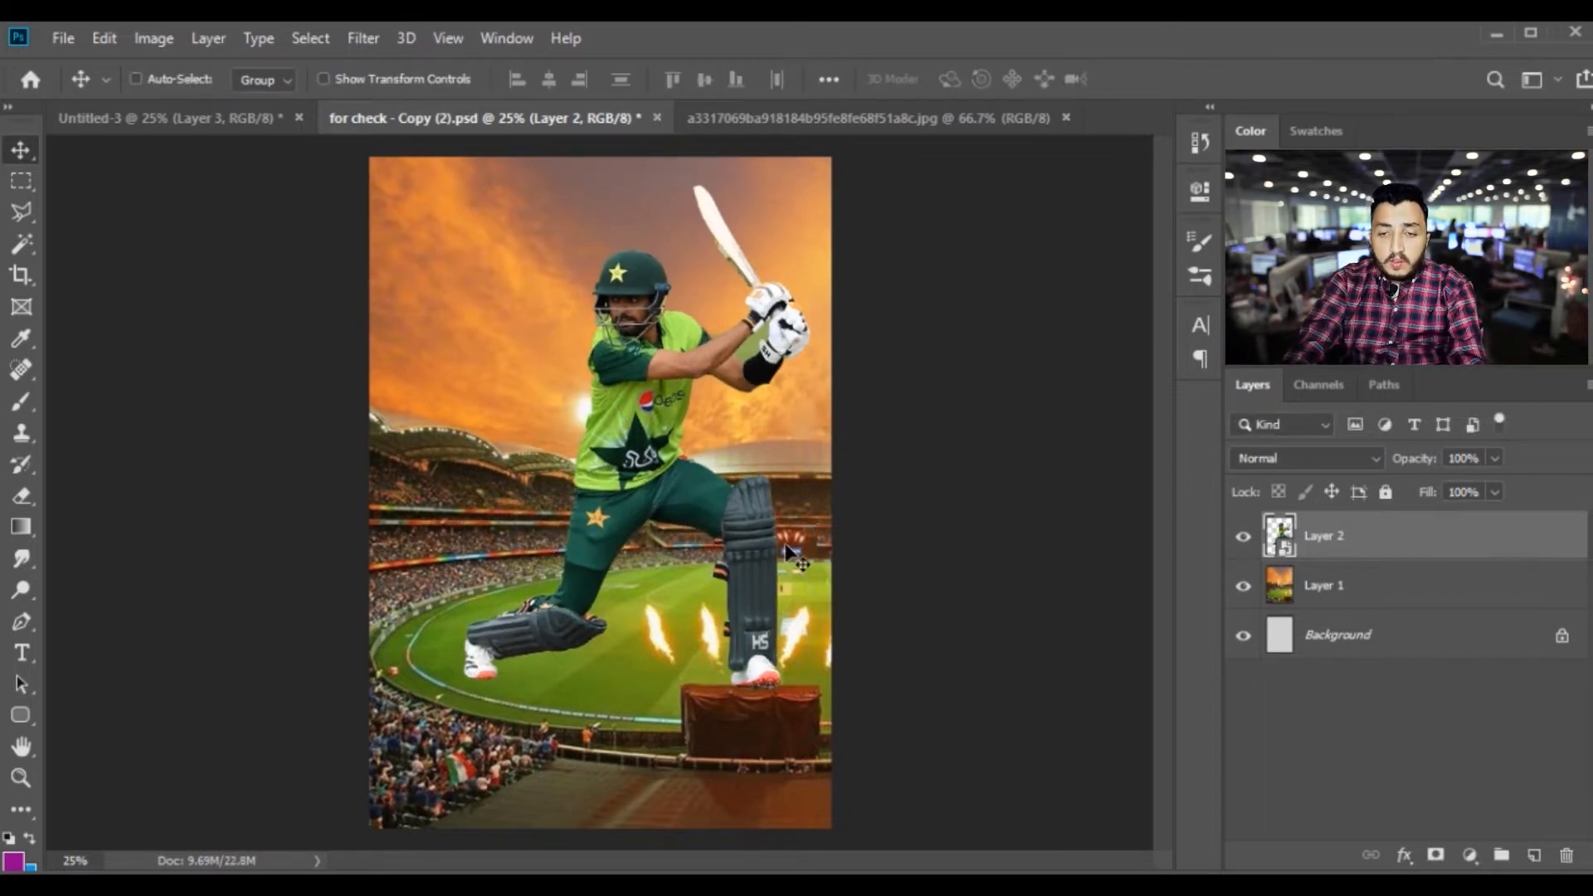
# Add a new empty layer between the stadium image layer and the batsman layer
pyautogui.hotkey('ctrl', '+')
pyautogui.hotkey('ctrl', '-')
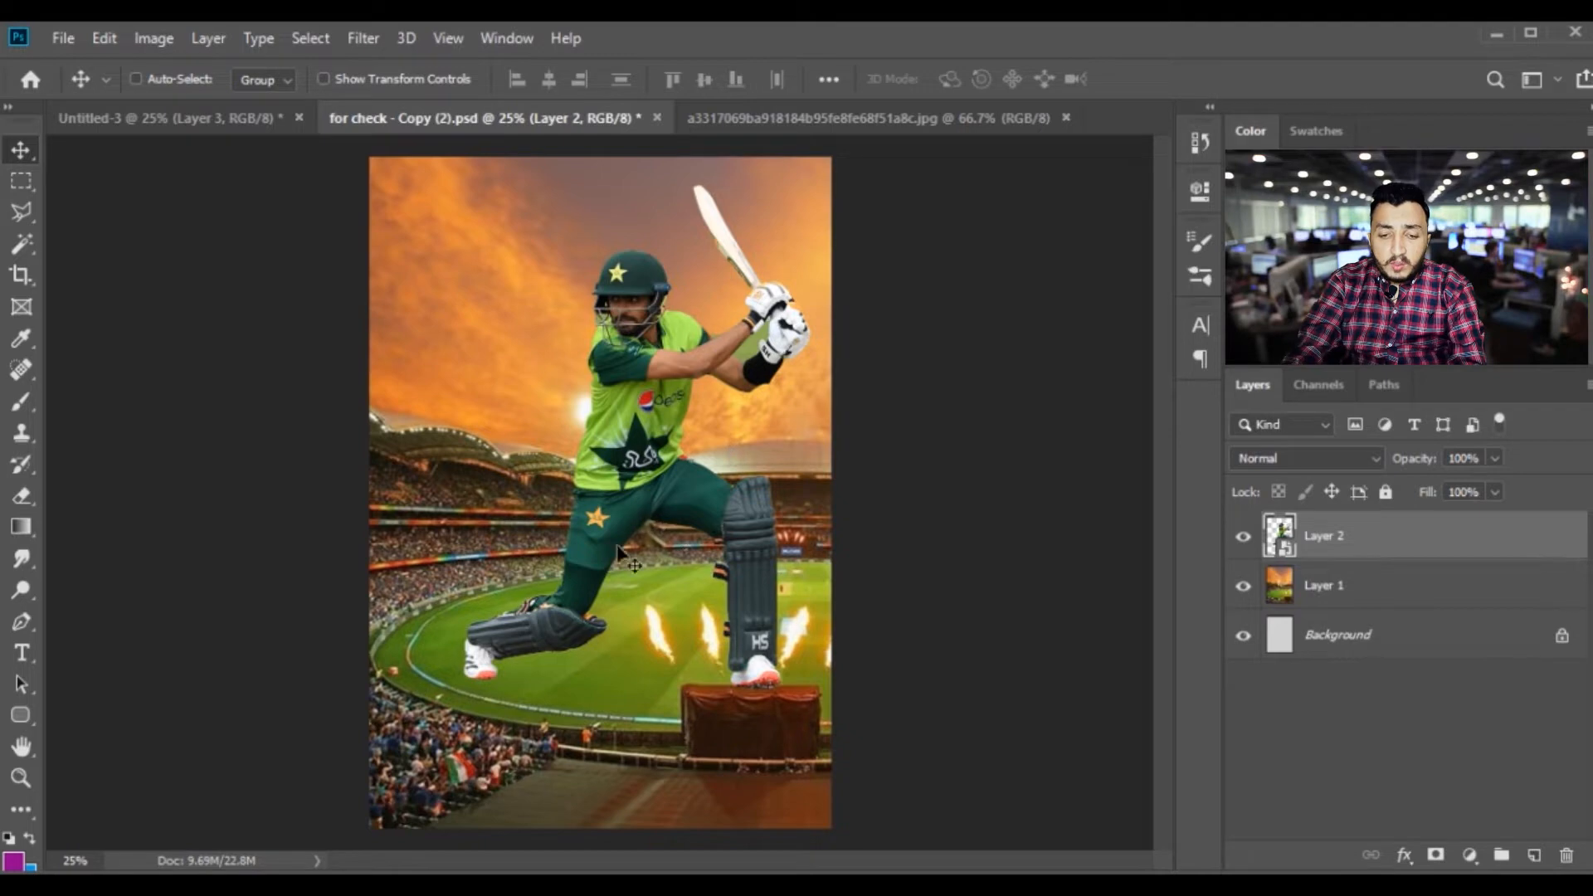
pyautogui.hotkey('ctrl', '+')
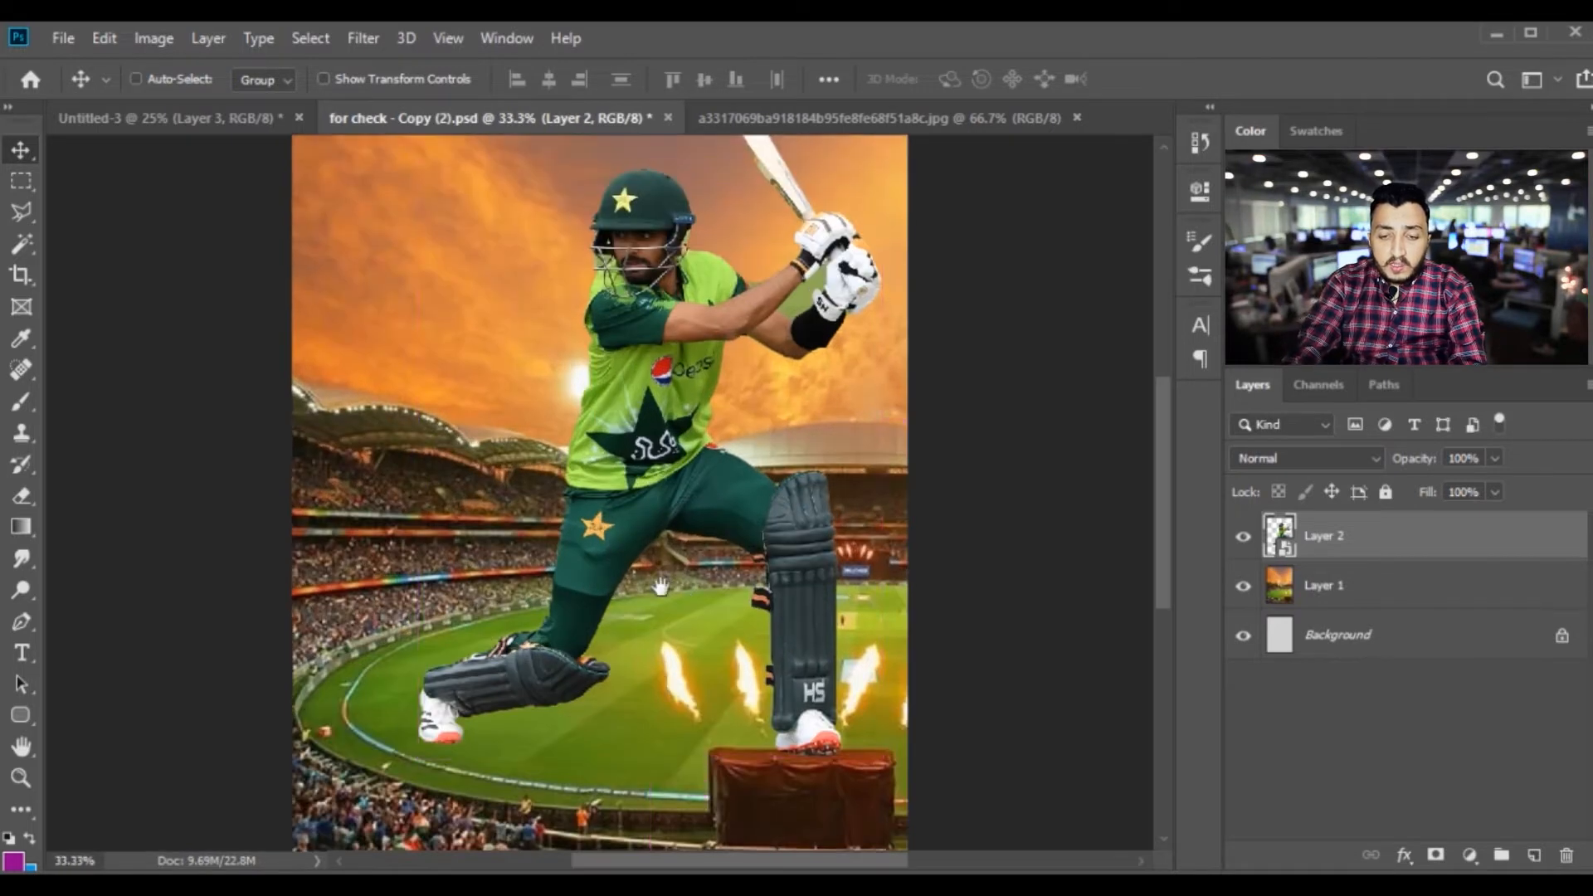
pyautogui.scroll(-3, 676, 590)
pyautogui.hotkey('ctrl', '+')
pyautogui.scroll(-3, 651, 614)
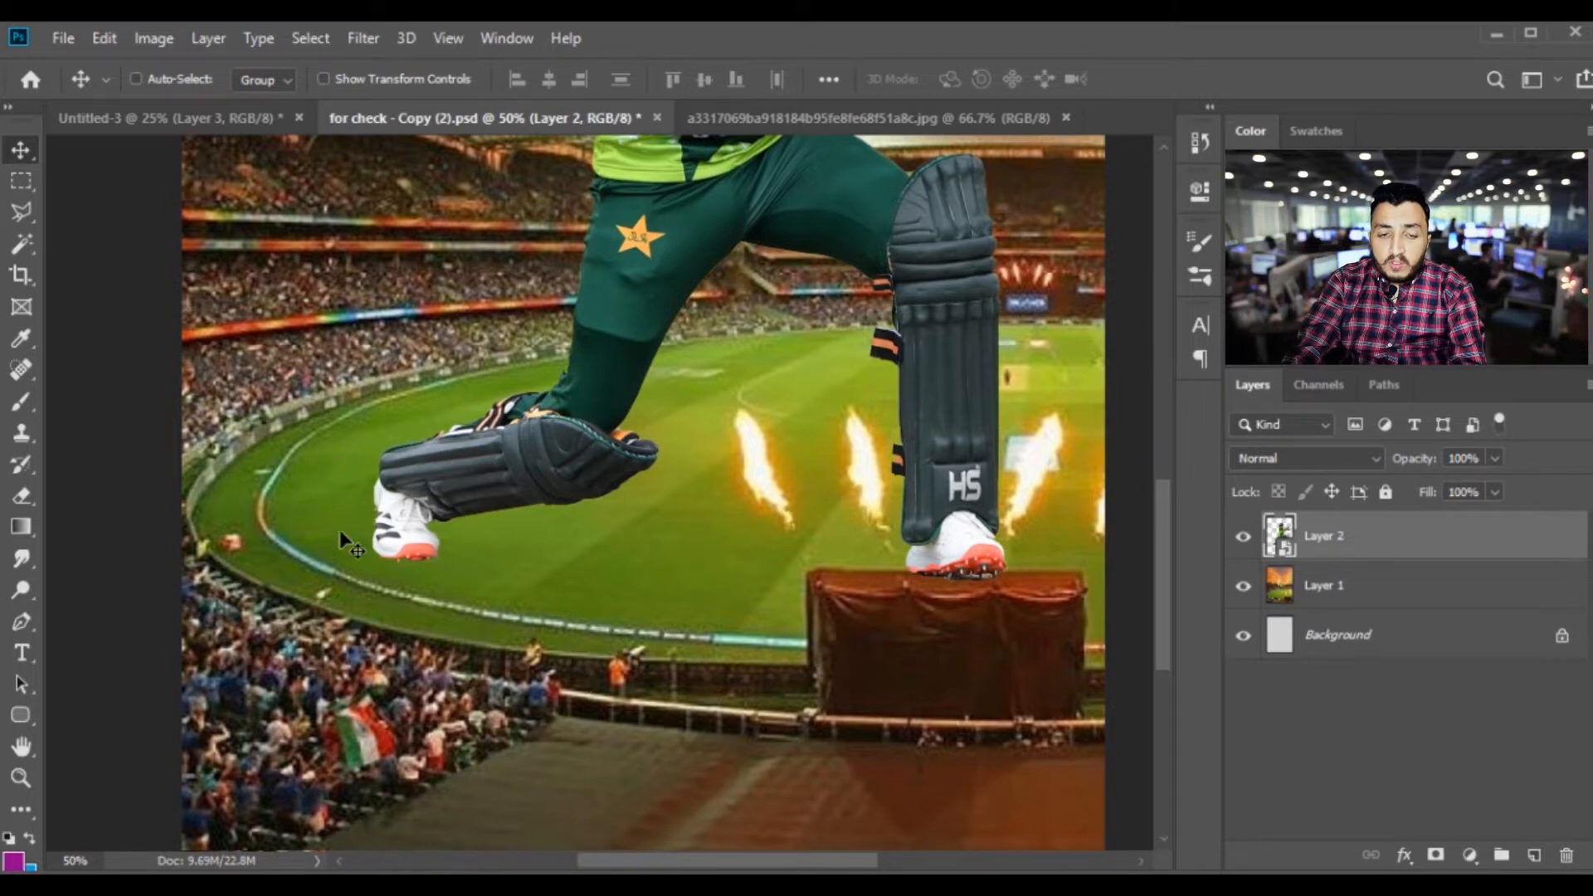
pyautogui.click(1319, 596)
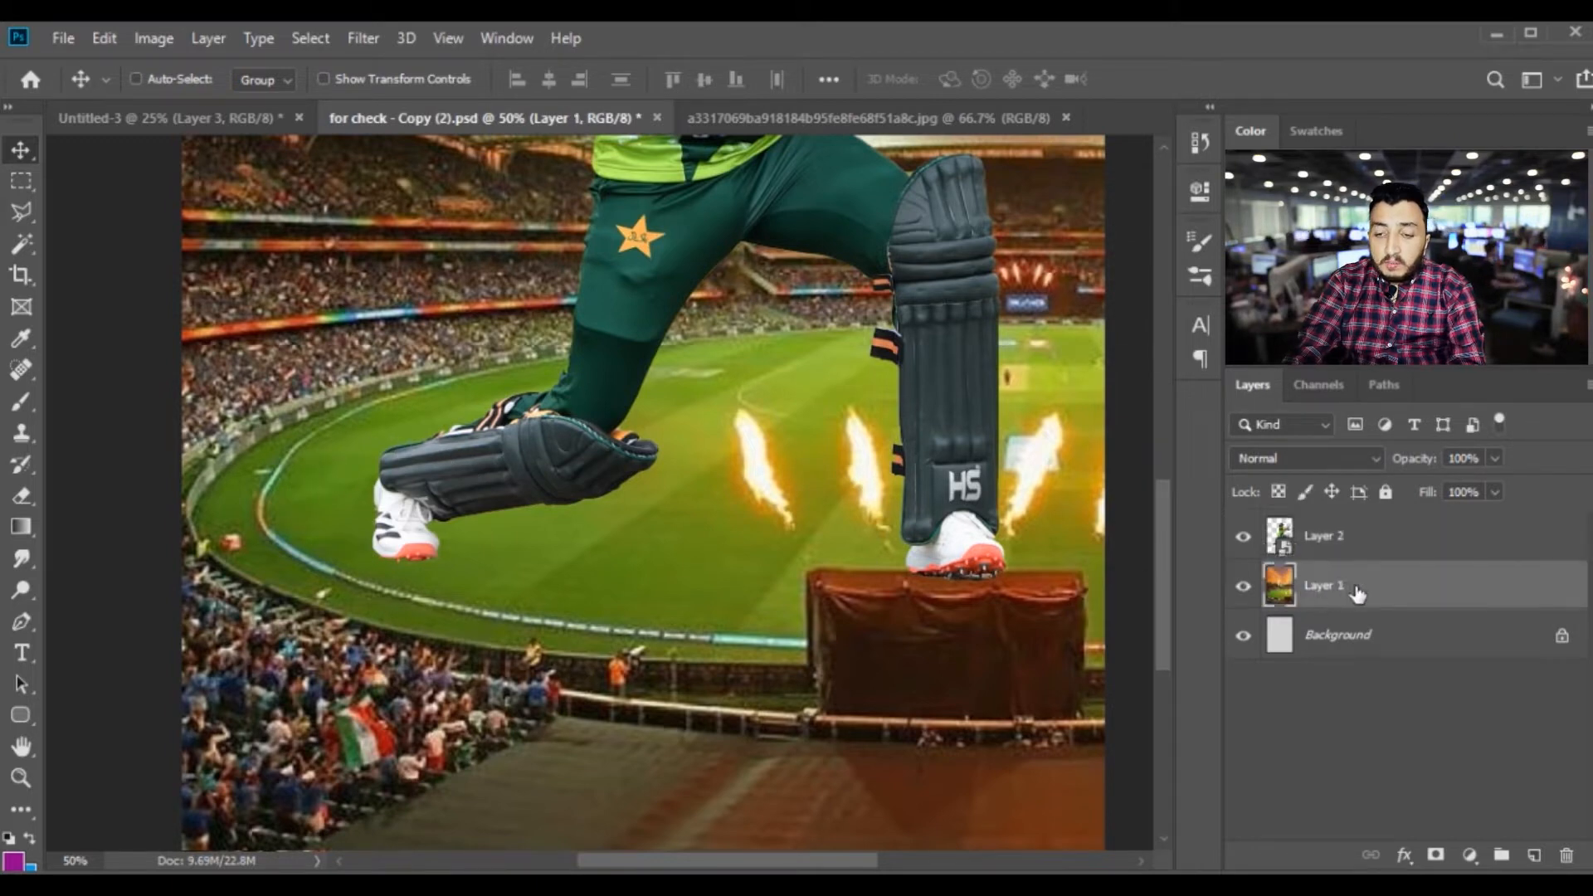
pyautogui.click(1535, 854)
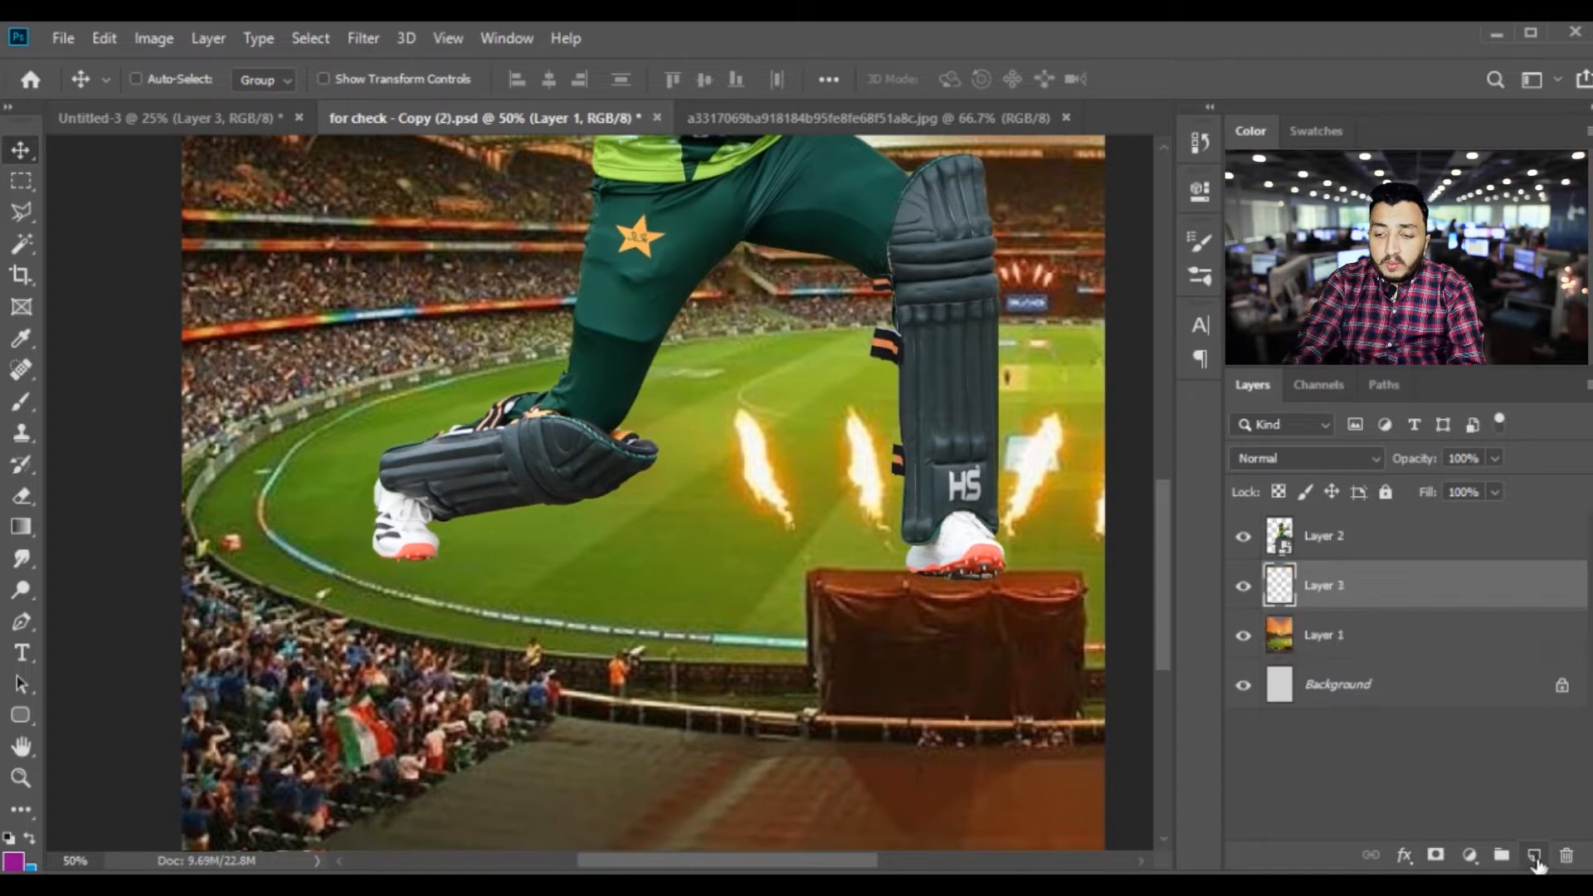
# Trace the field's boundary rope with a curved Pen path, starting and ending at the image's right edge
pyautogui.click(17, 624)
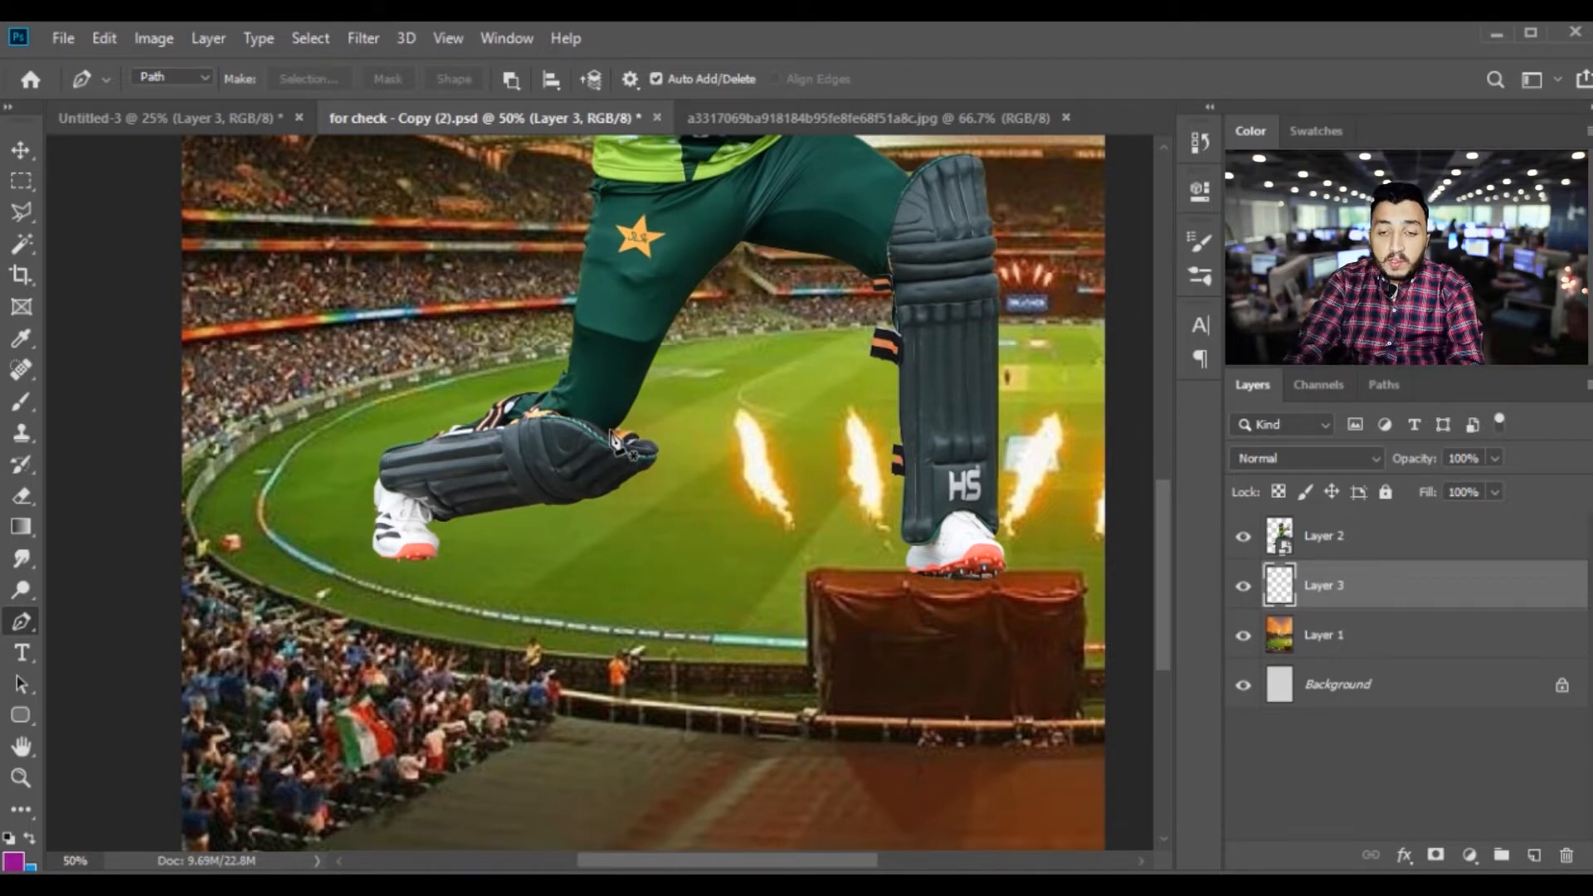
pyautogui.moveTo(897, 366); pyautogui.dragTo(820, 380)
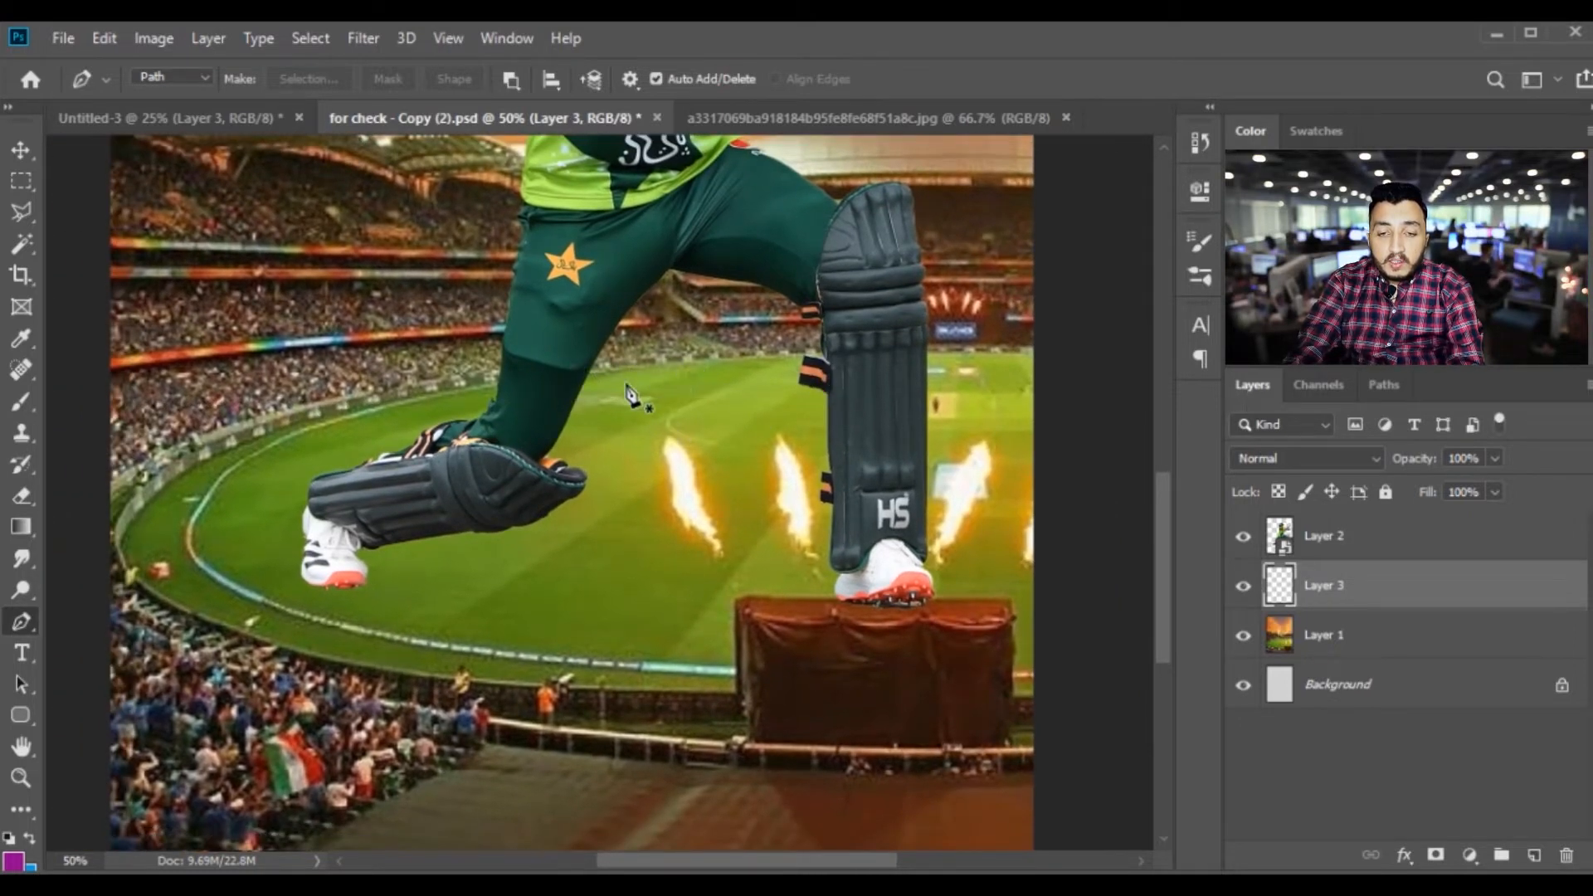
pyautogui.click(1035, 350)
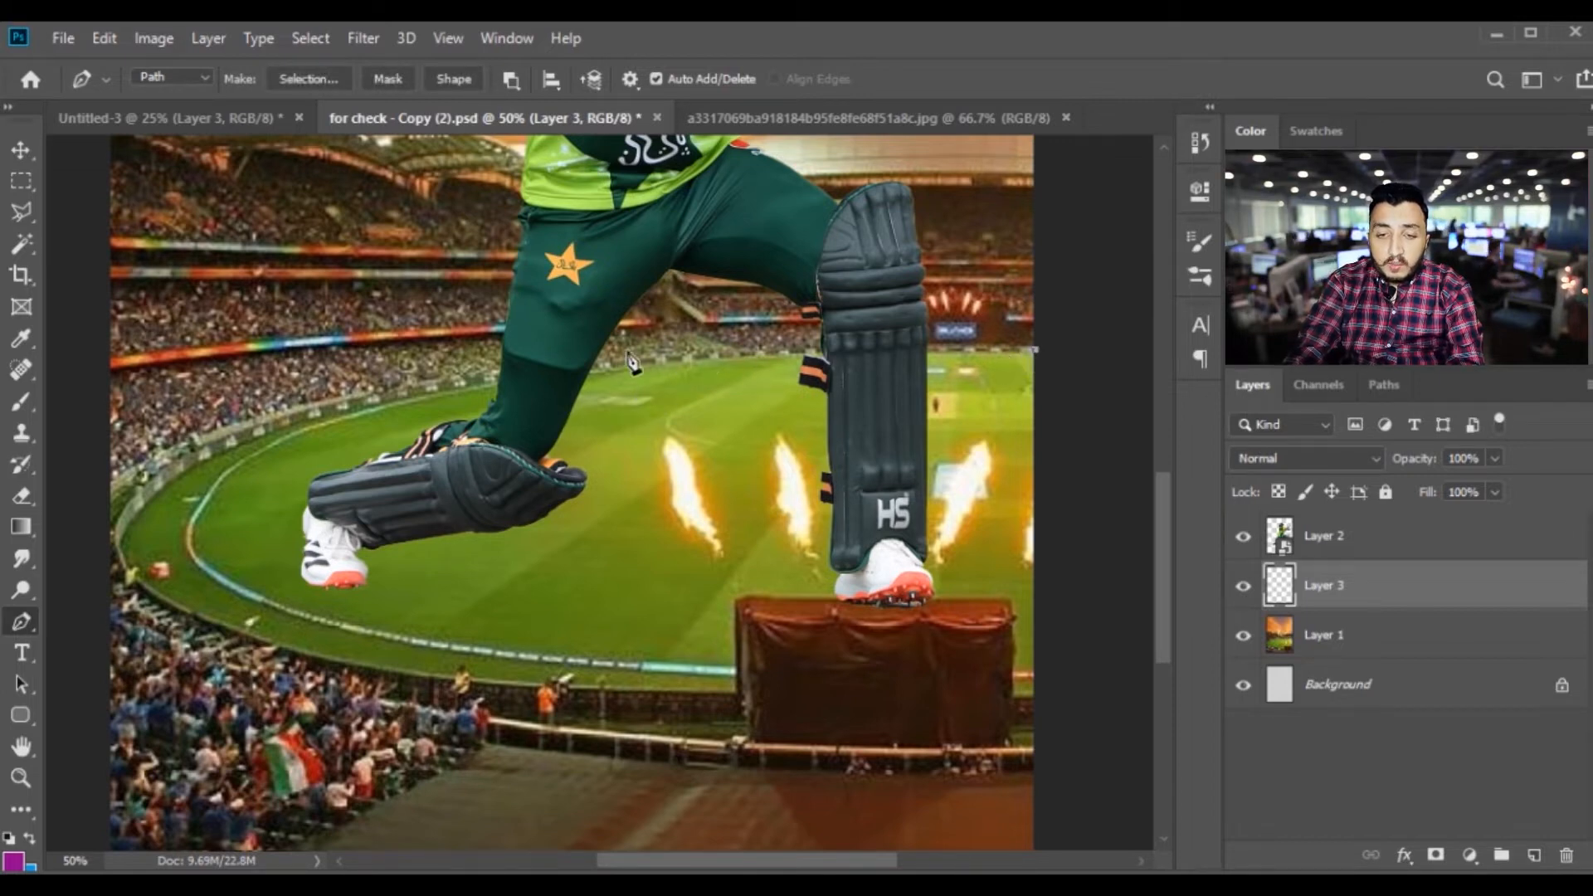
pyautogui.click(242, 465)
pyautogui.moveTo(242, 467); pyautogui.dragTo(153, 580)
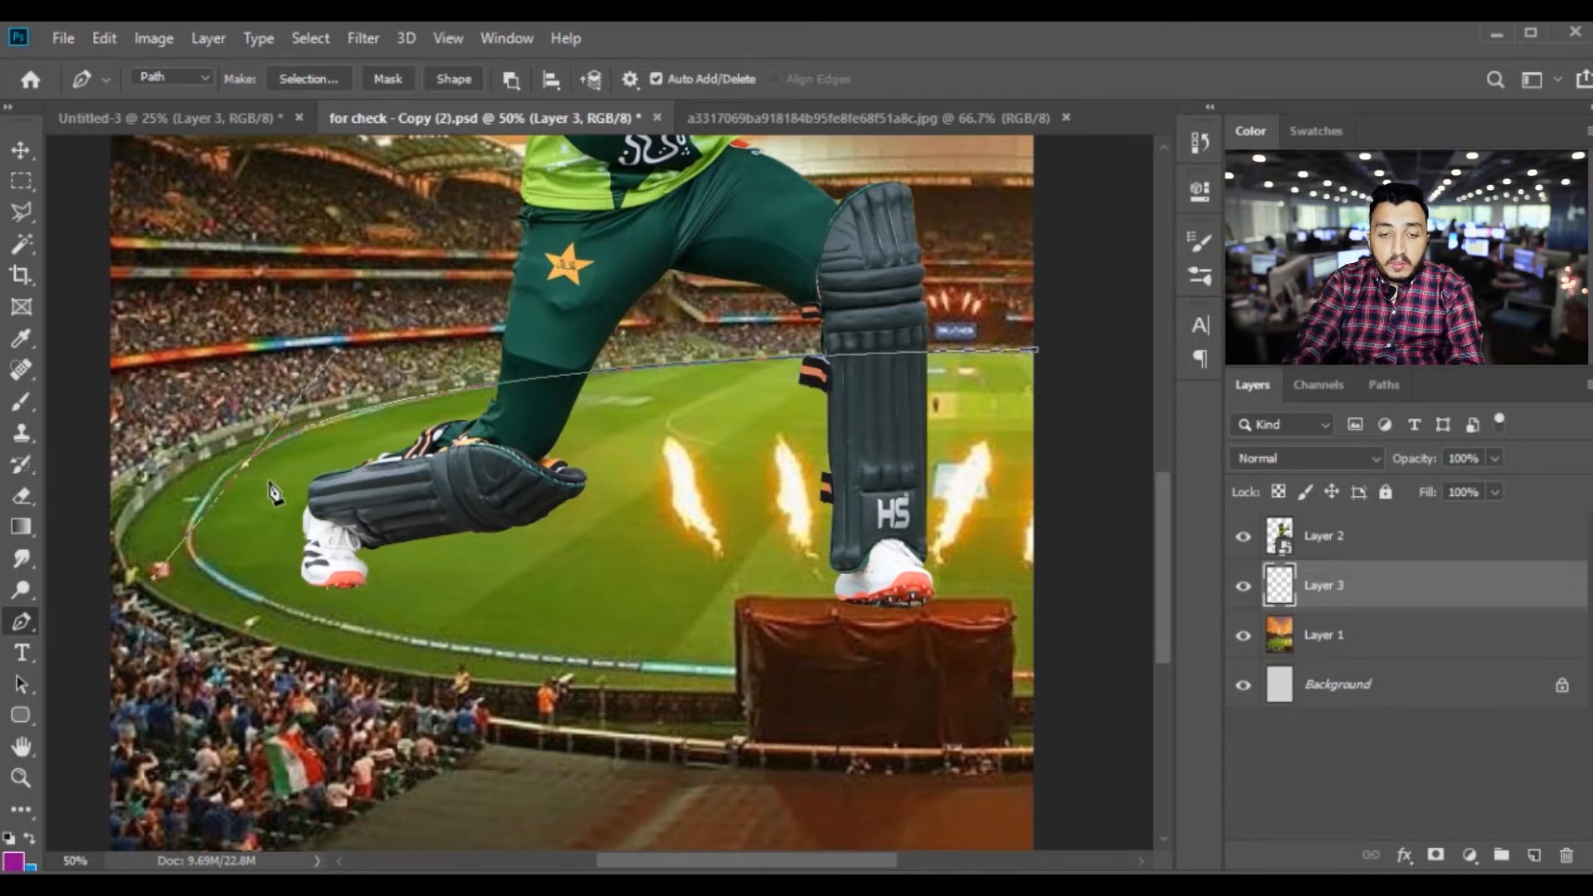
pyautogui.keyDown('alt'); pyautogui.click(245, 465); pyautogui.keyUp('alt')
pyautogui.moveTo(427, 643); pyautogui.dragTo(681, 676)
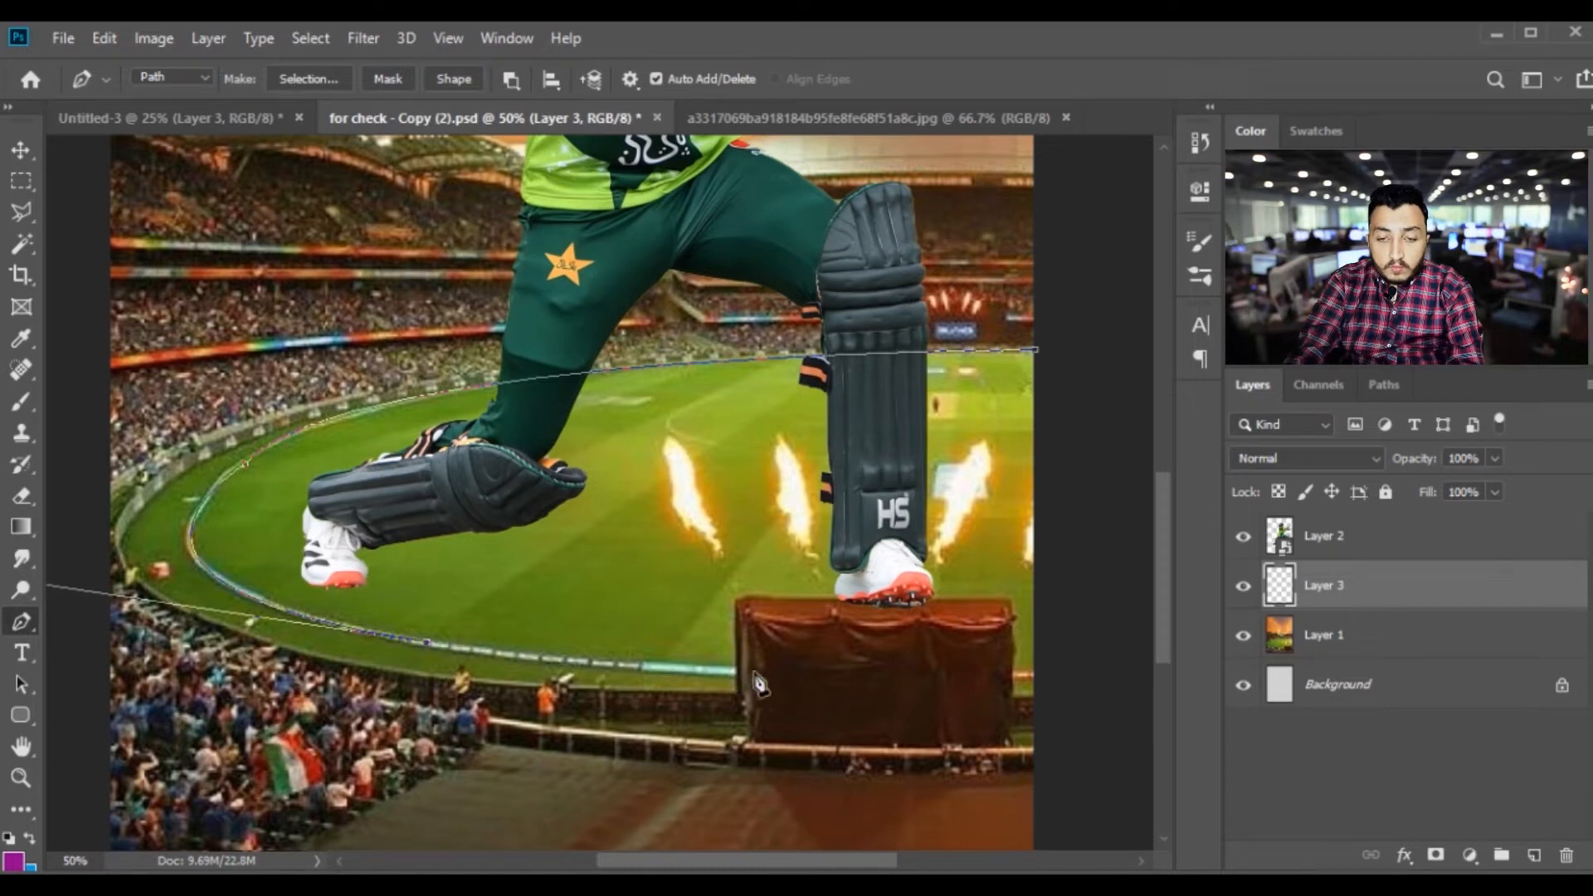
pyautogui.click(1033, 675)
pyautogui.moveTo(1044, 675); pyautogui.dragTo(1135, 652)
pyautogui.click(1034, 677)
# Try to stroke the boundary path with the Brush at its existing size, and undo the stroke
pyautogui.rightClick(618, 463)
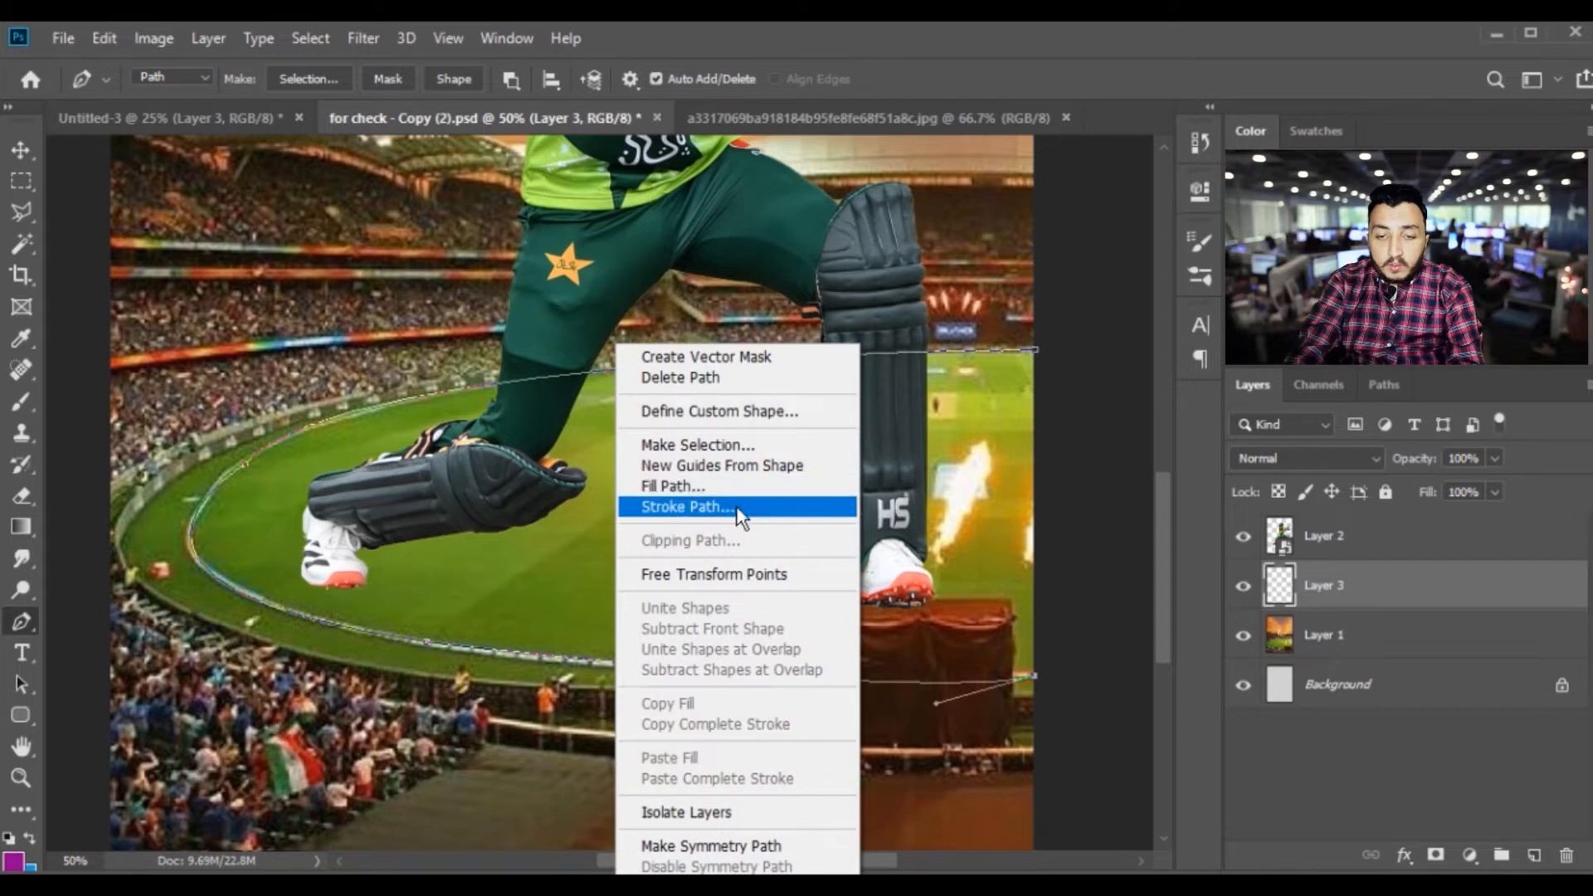
pyautogui.click(738, 507)
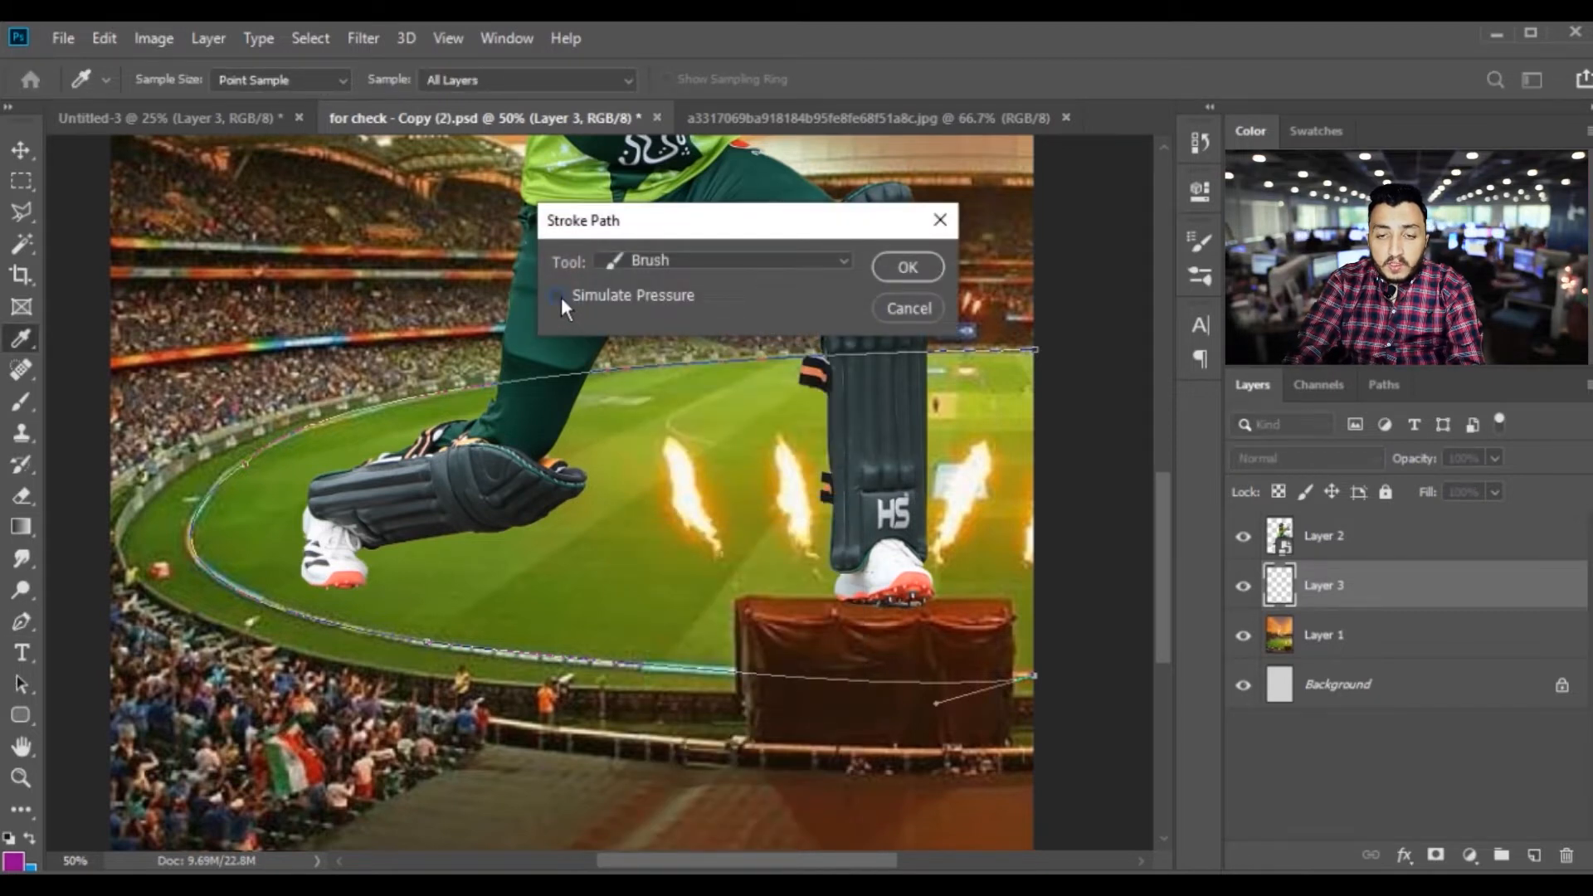
pyautogui.click(910, 267)
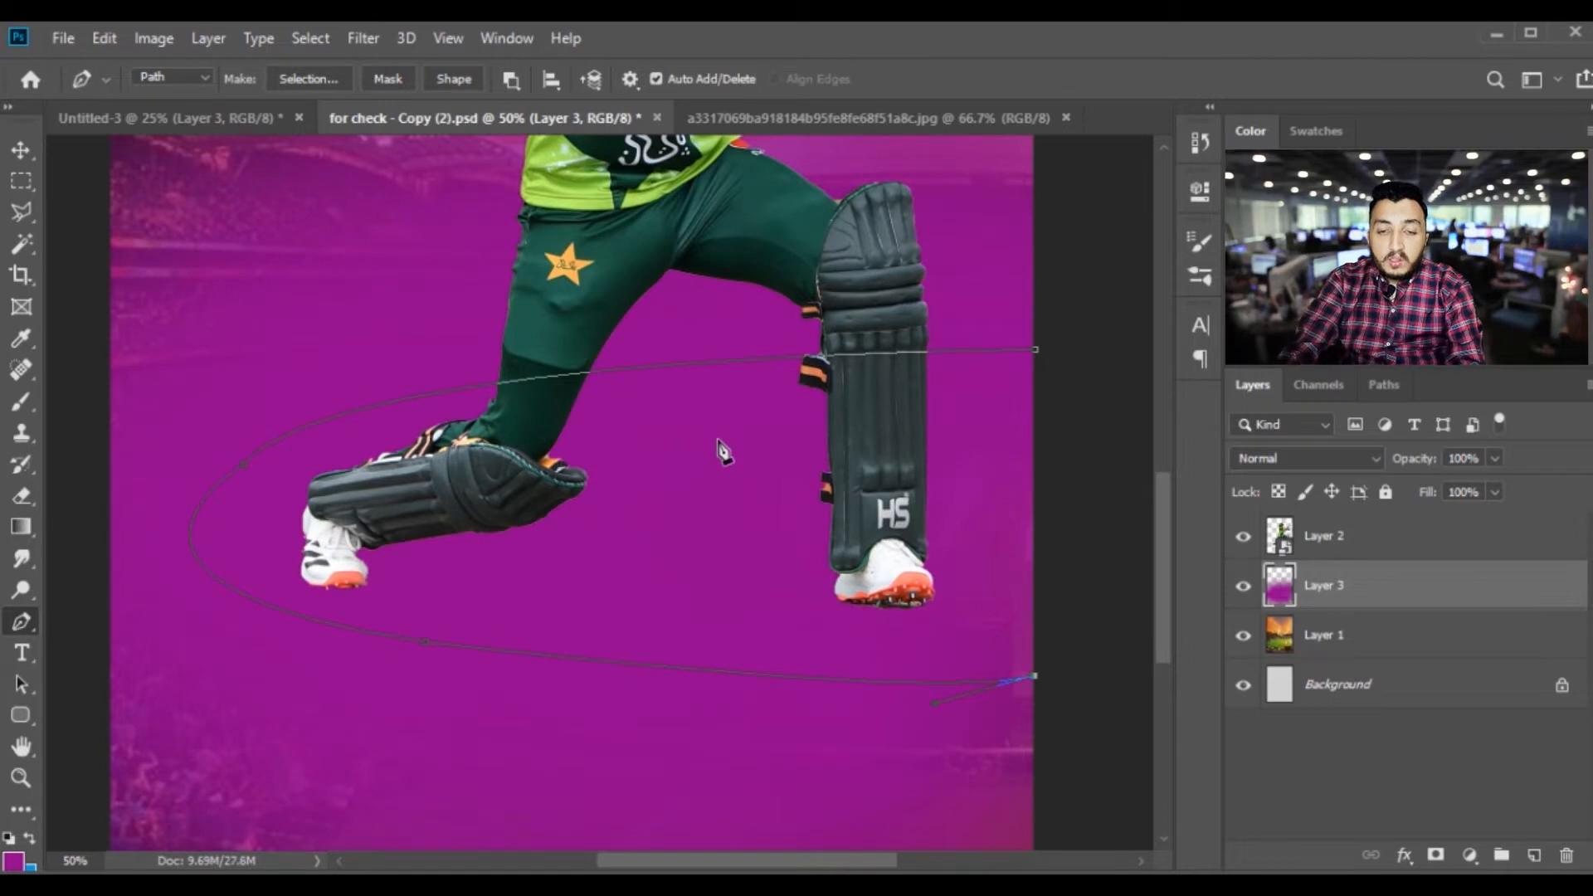
pyautogui.hotkey('ctrl', '-')
pyautogui.hotkey('ctrl', '-')
pyautogui.hotkey('ctrl', '+')
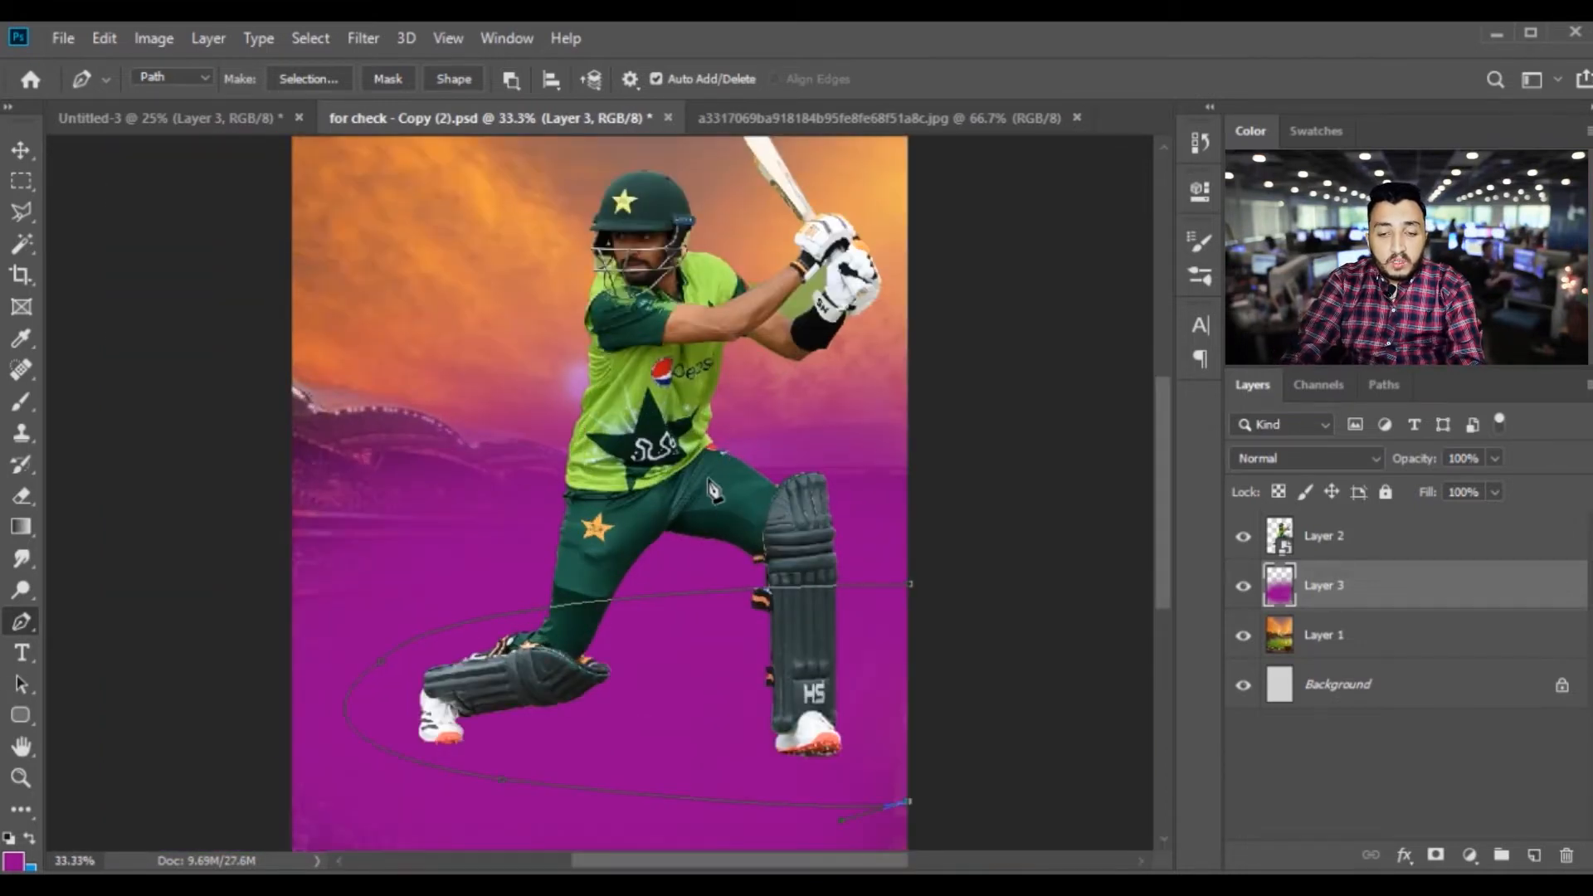
pyautogui.hotkey('ctrl', '+')
pyautogui.moveTo(728, 668); pyautogui.dragTo(651, 430)
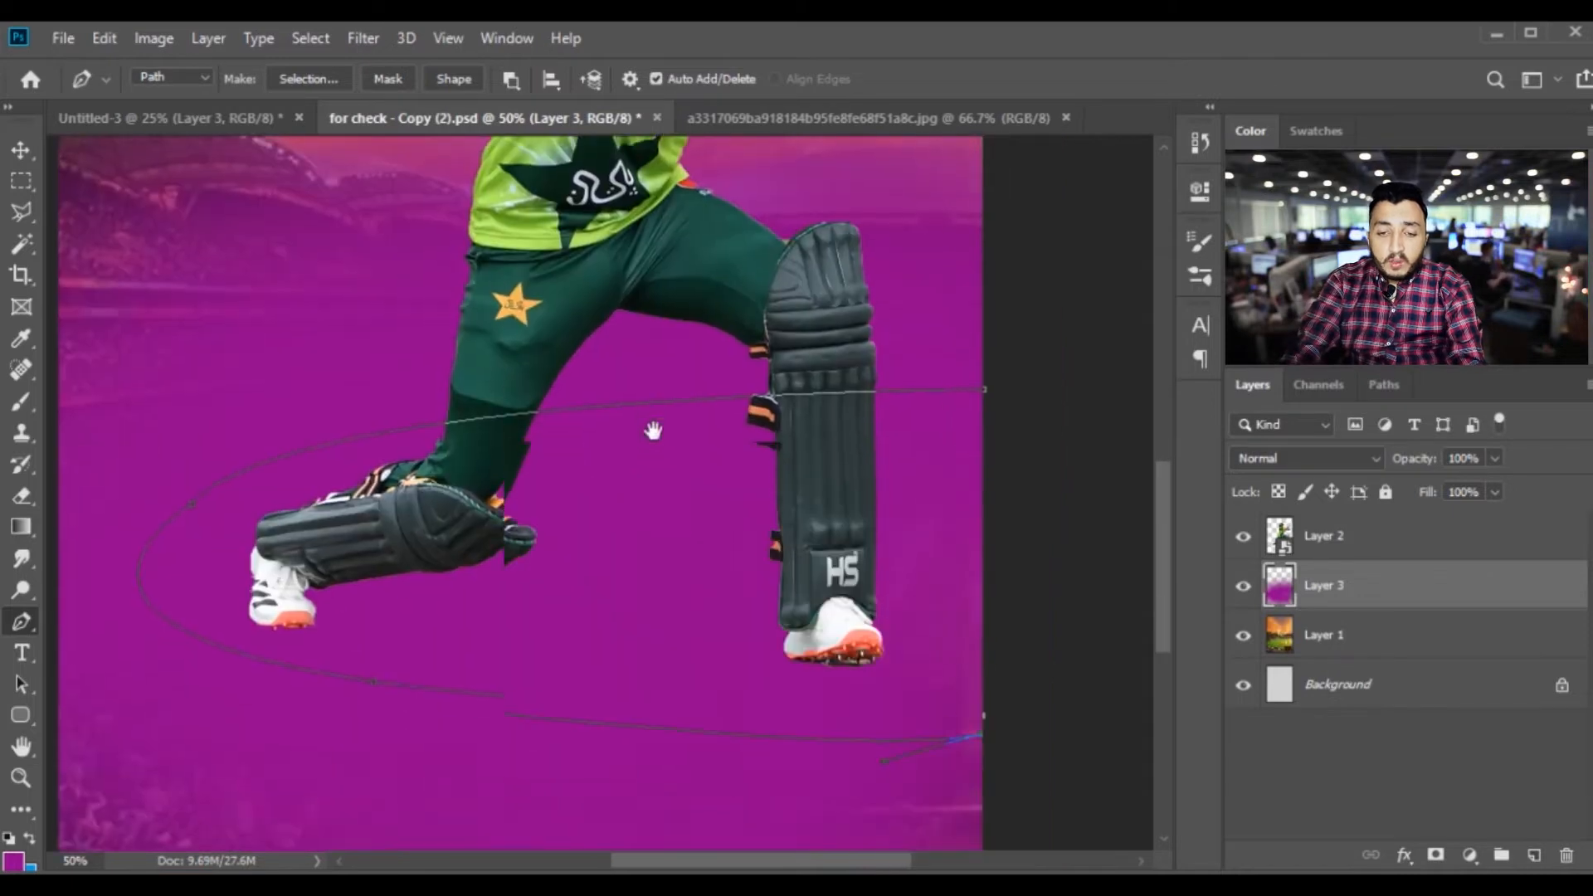
pyautogui.hotkey('ctrl', 'z')
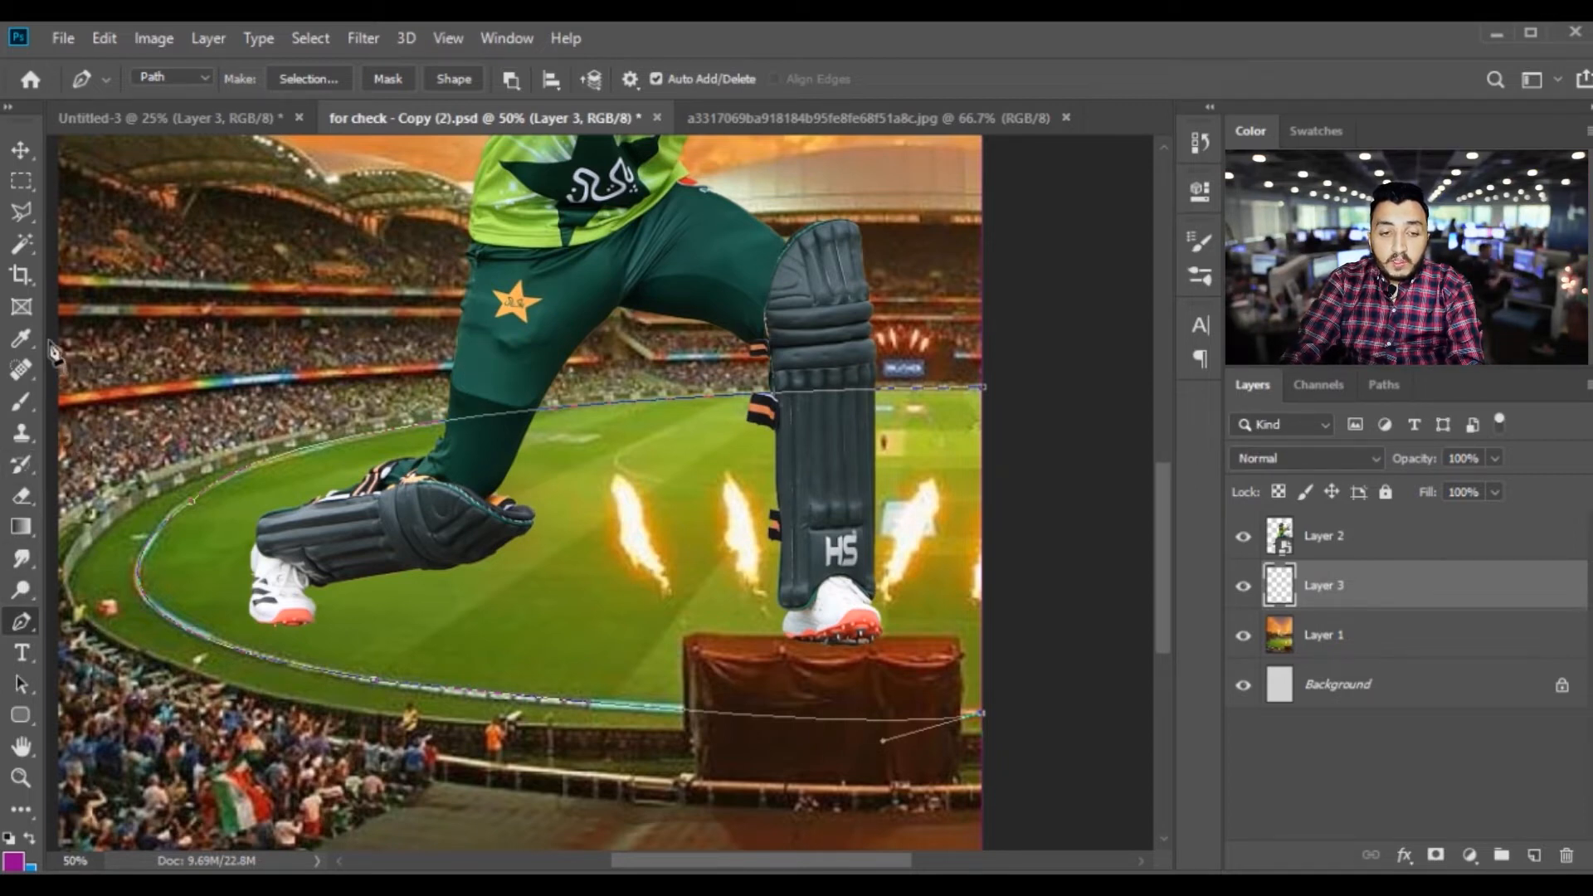
# Reduce the Brush size to 9 px and stroke the boundary path with the Brush
pyautogui.click(21, 403)
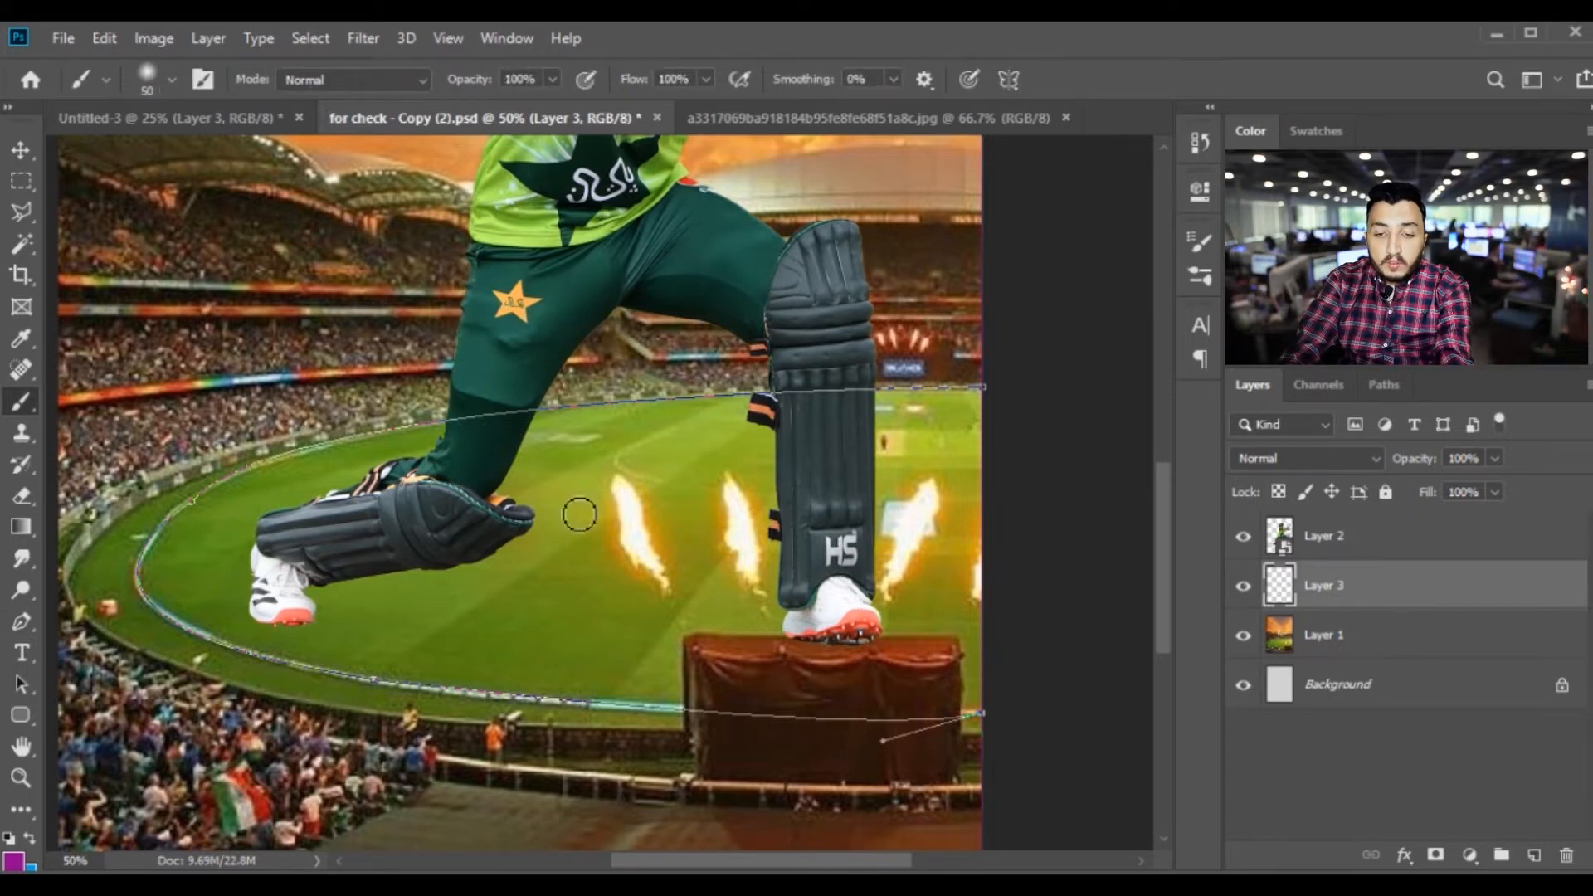
pyautogui.press('[')
pyautogui.press('[')
pyautogui.press('[')
pyautogui.press('[')
pyautogui.press('[')
pyautogui.press('[')
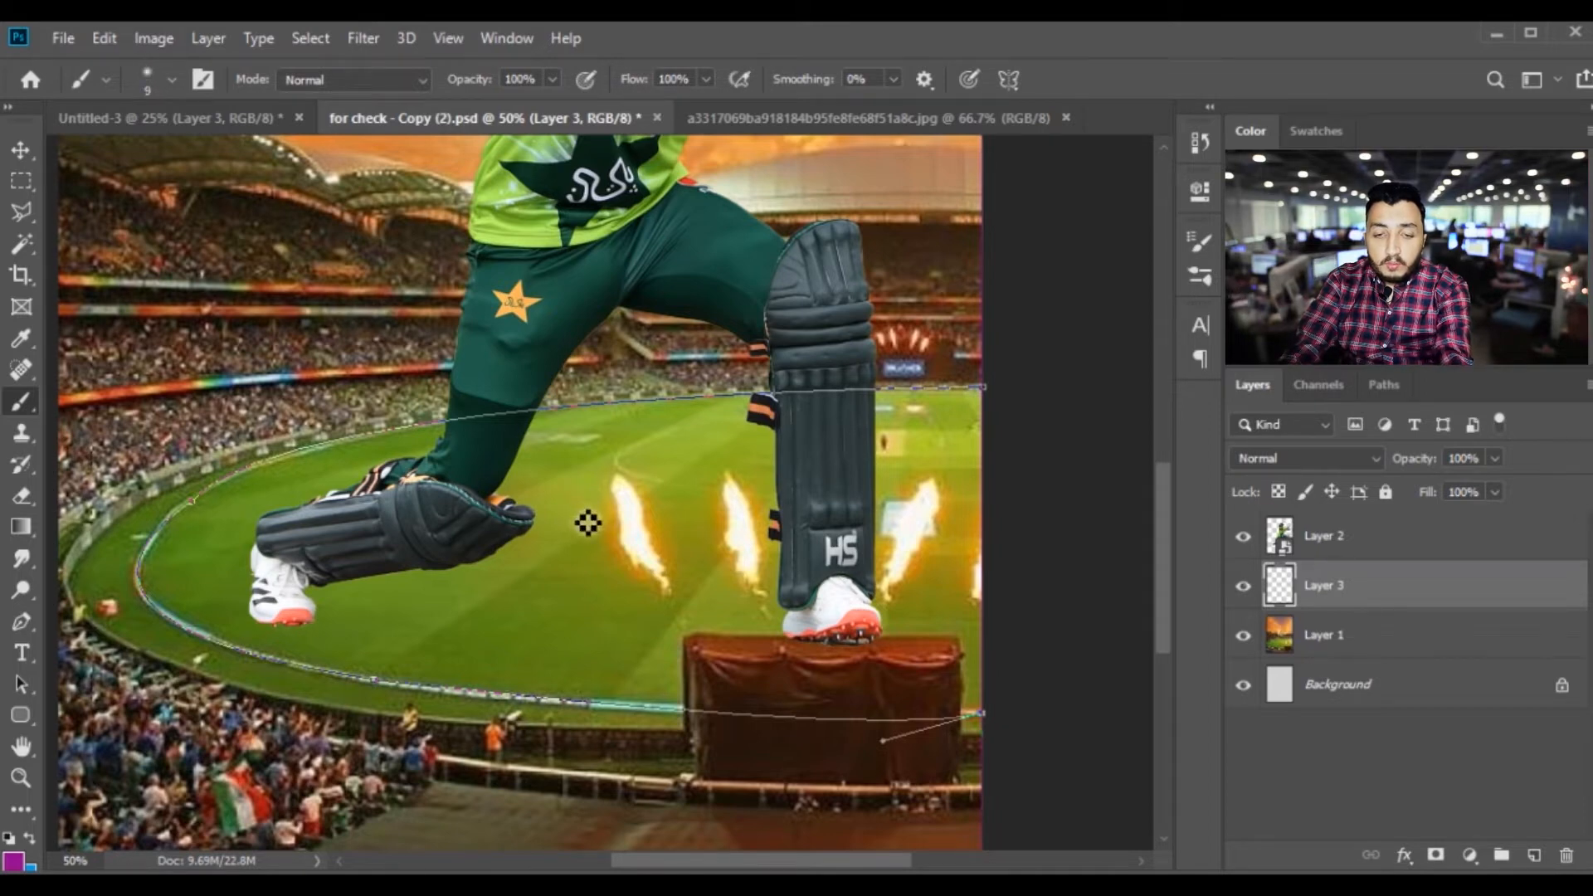
pyautogui.click(21, 622)
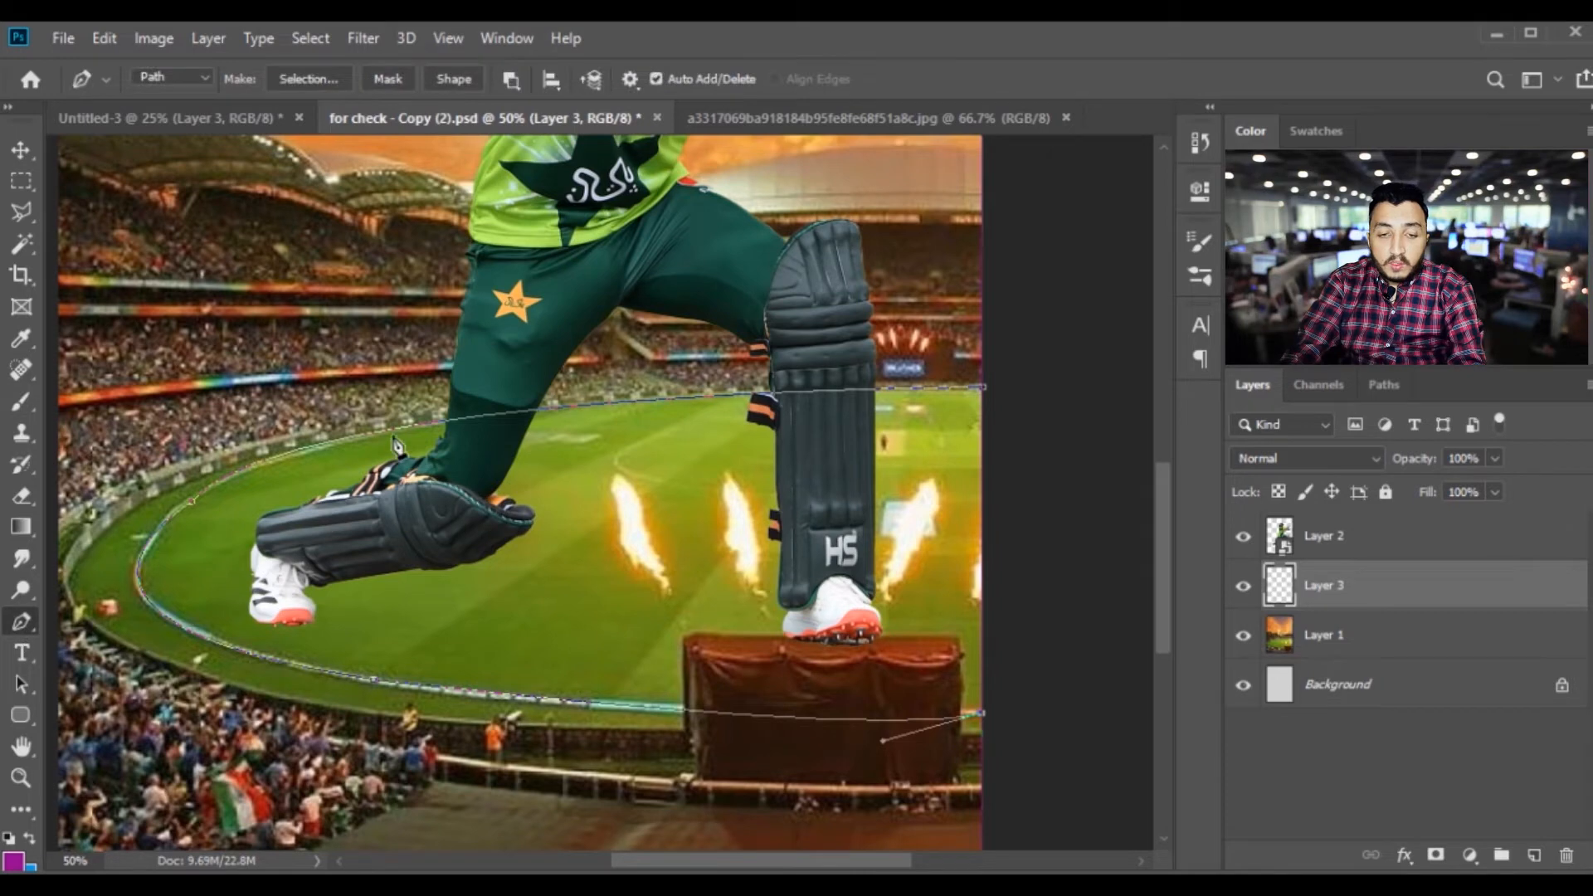
pyautogui.rightClick(398, 448)
pyautogui.click(481, 505)
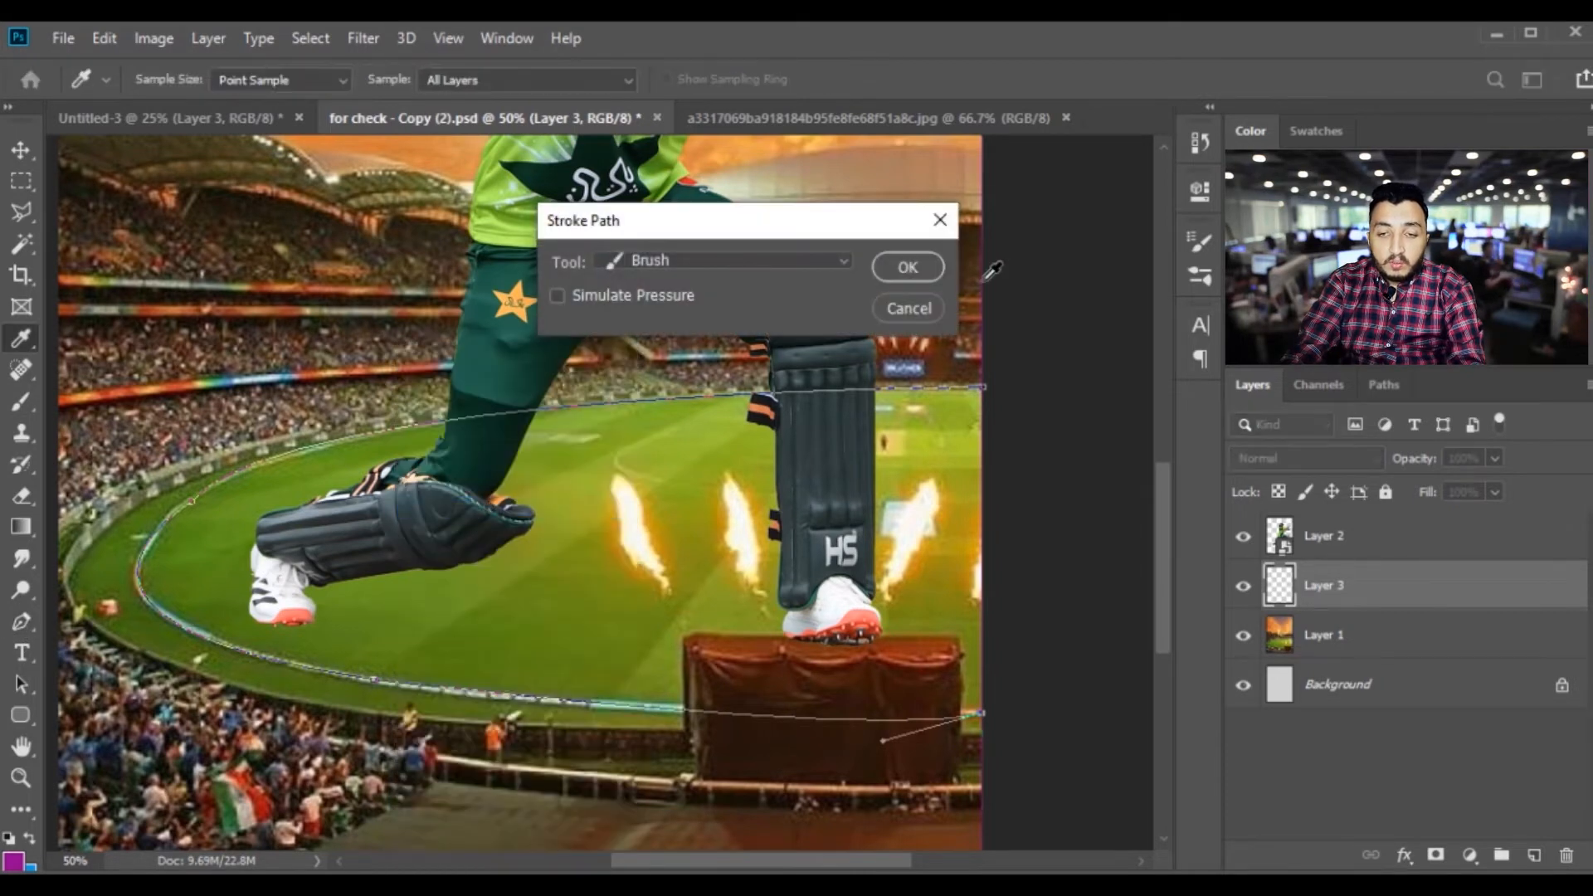
pyautogui.click(908, 266)
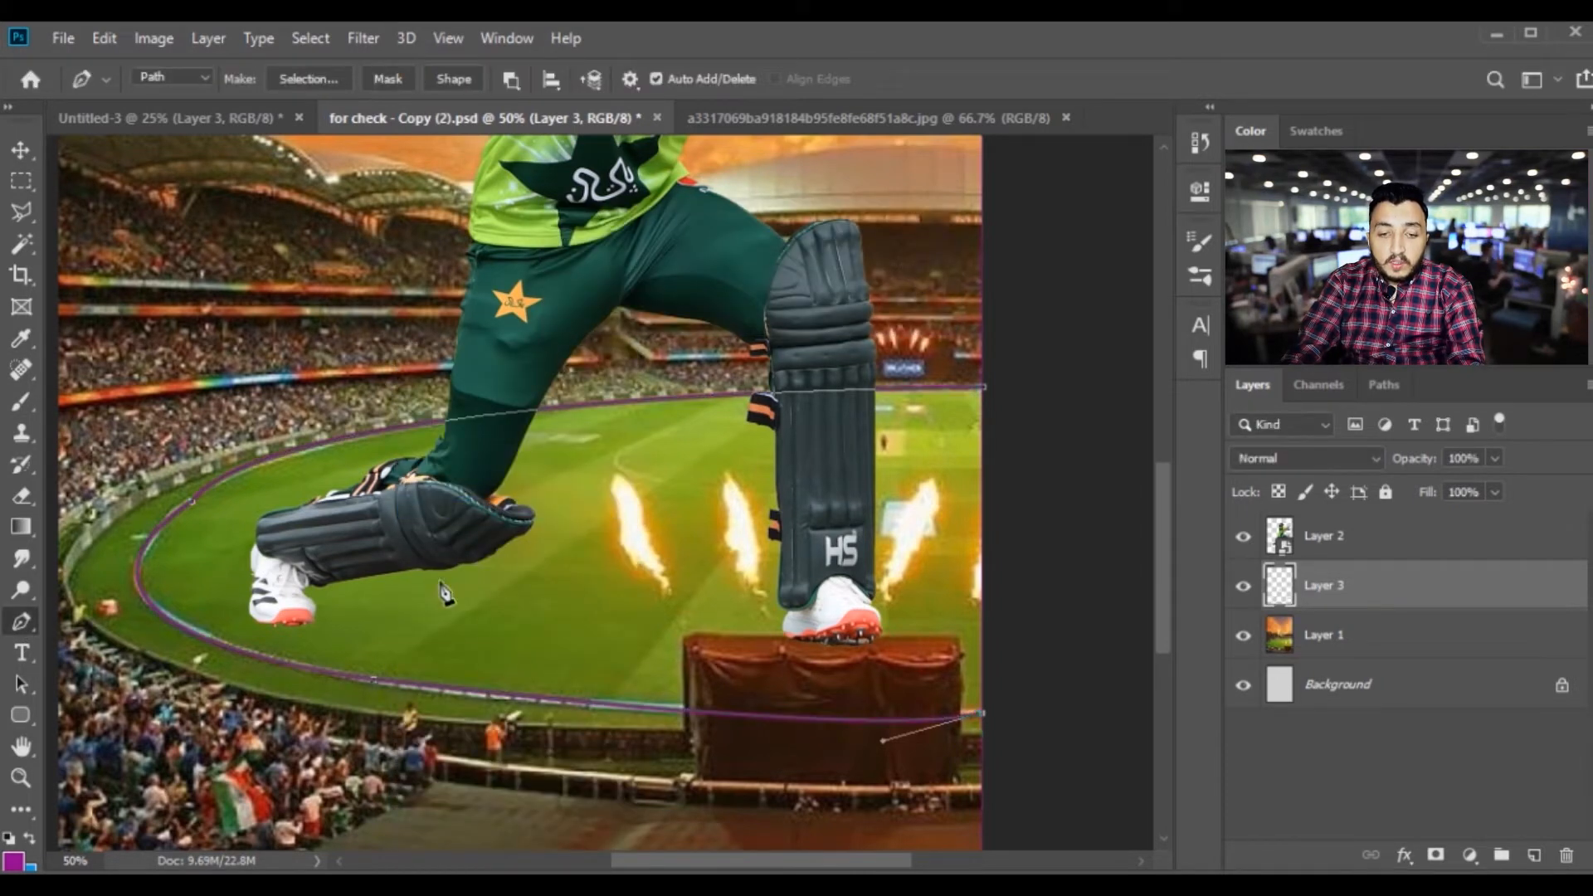
# Delete the work path used for the boundary line and return to the layer list
pyautogui.click(1384, 385)
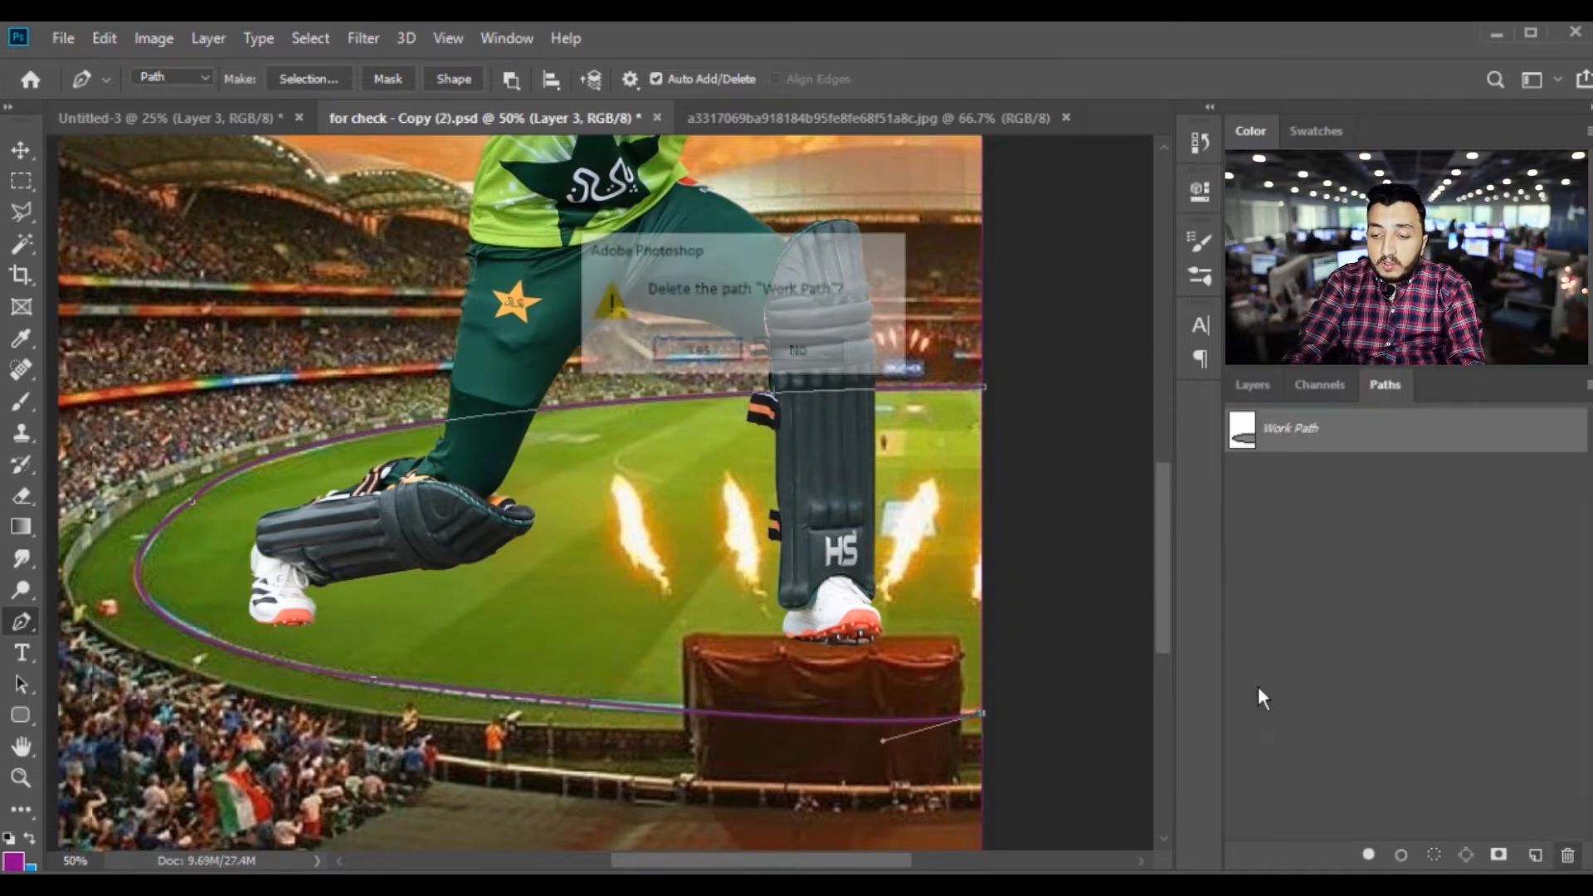
pyautogui.press('Return')
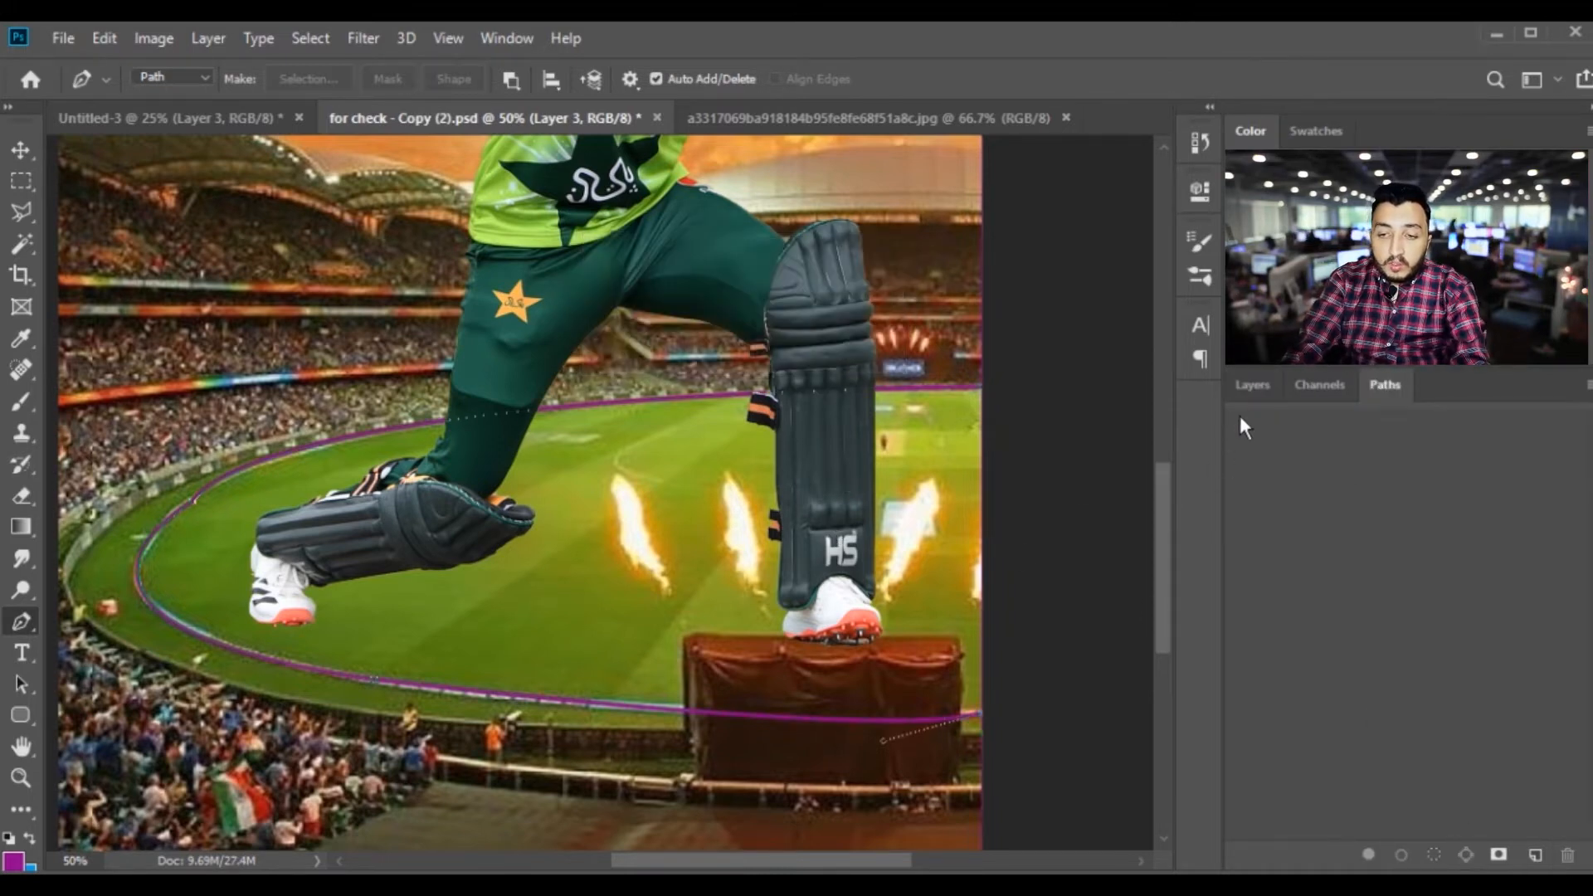
pyautogui.click(1252, 384)
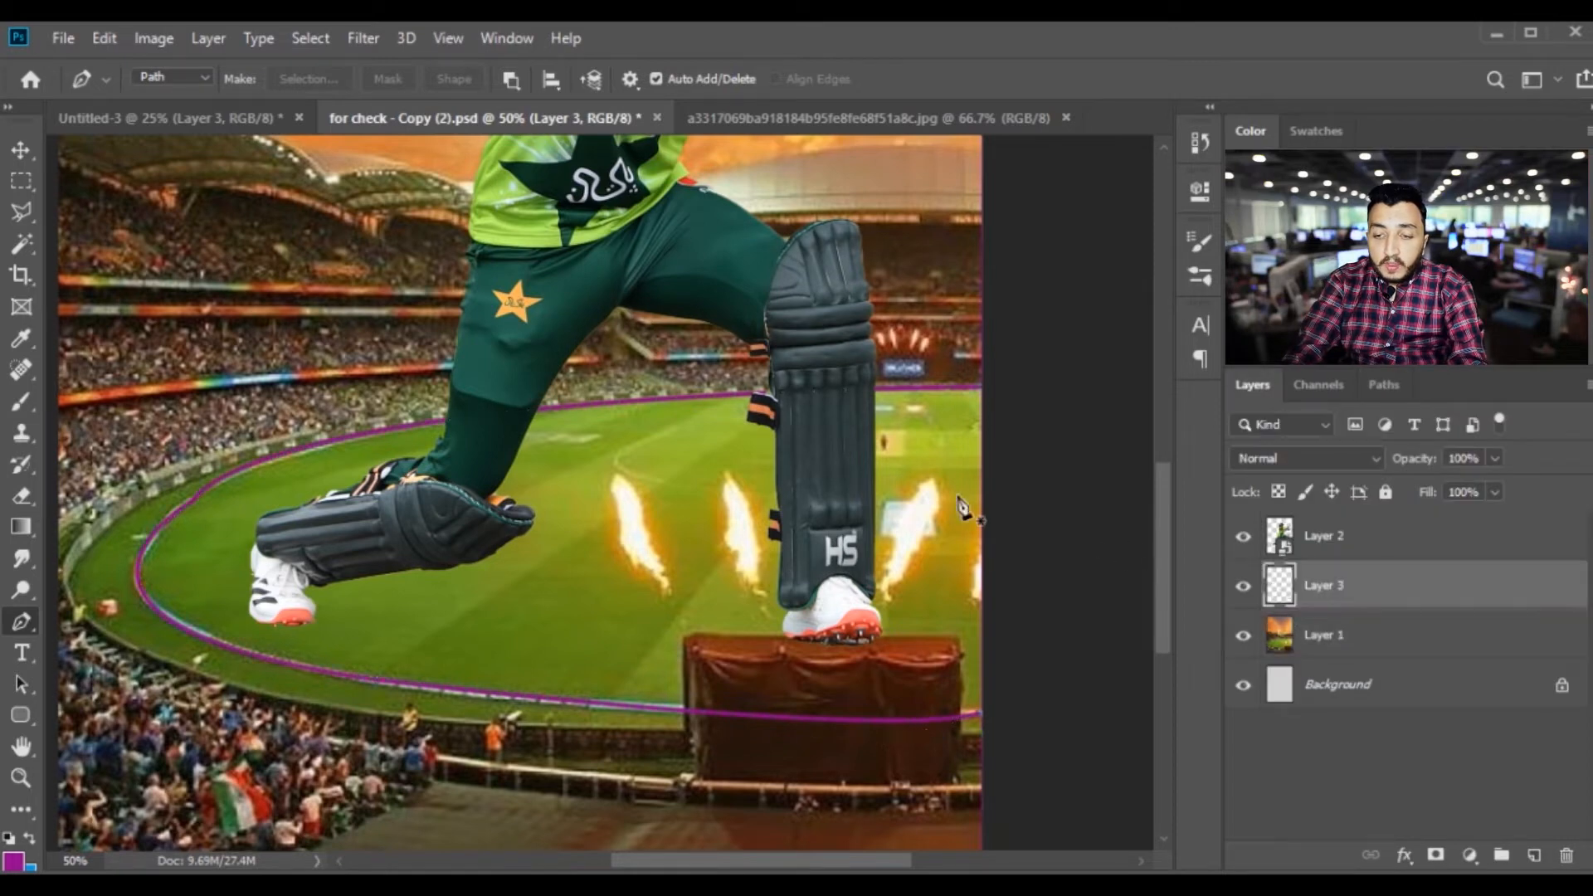
# Apply a white (#ffffff) Color Overlay layer style to the boundary line layer
pyautogui.press('v')
pyautogui.hotkey('ctrl', '-')
pyautogui.hotkey('ctrl', '+')
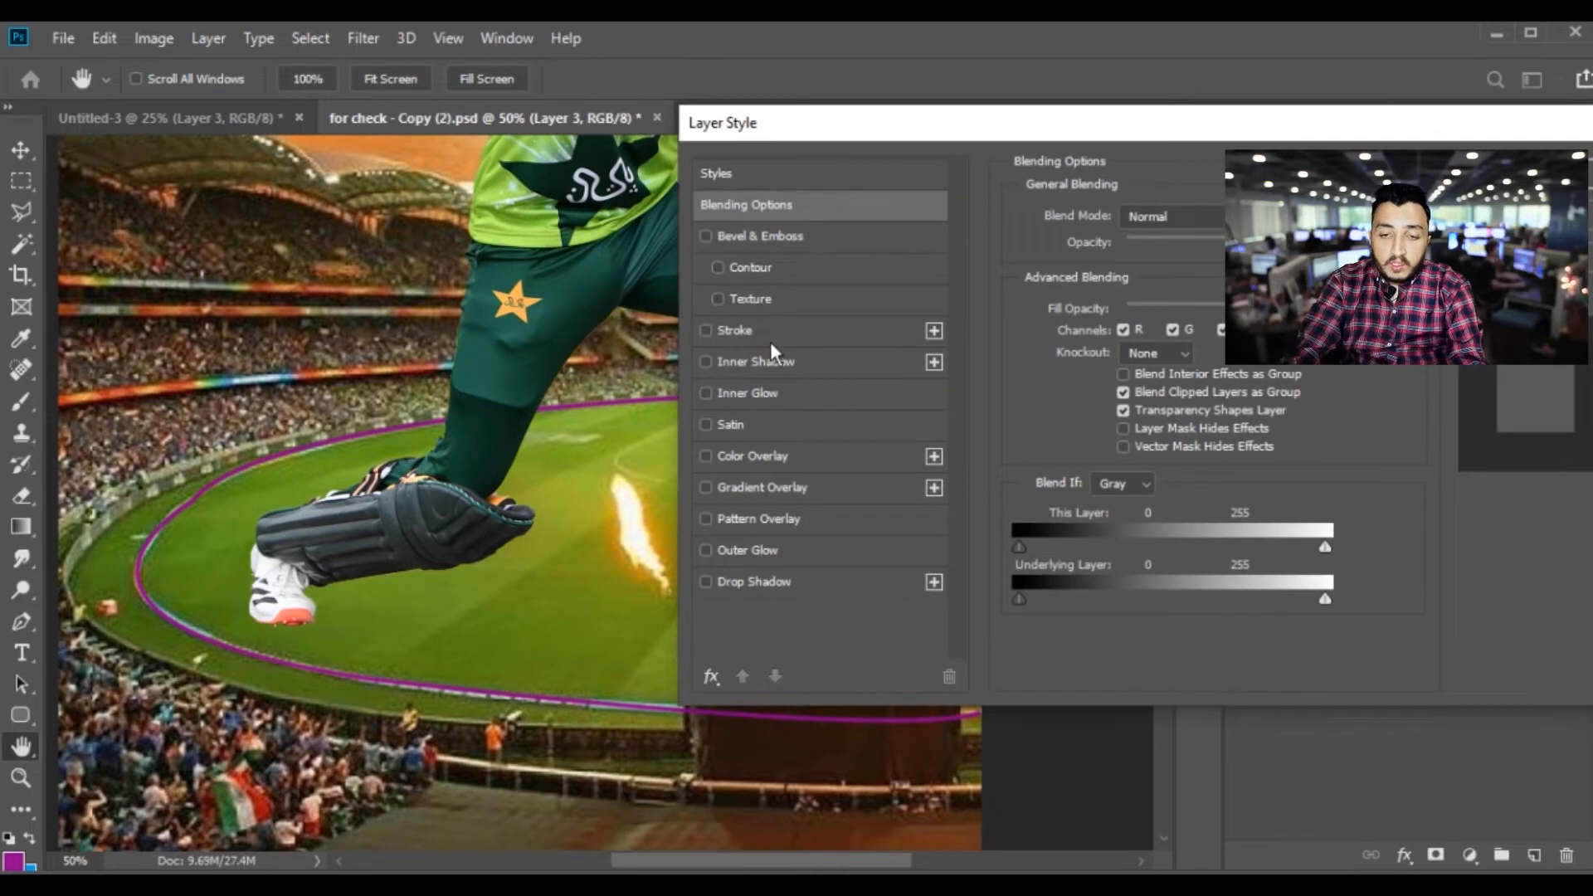
pyautogui.click(794, 463)
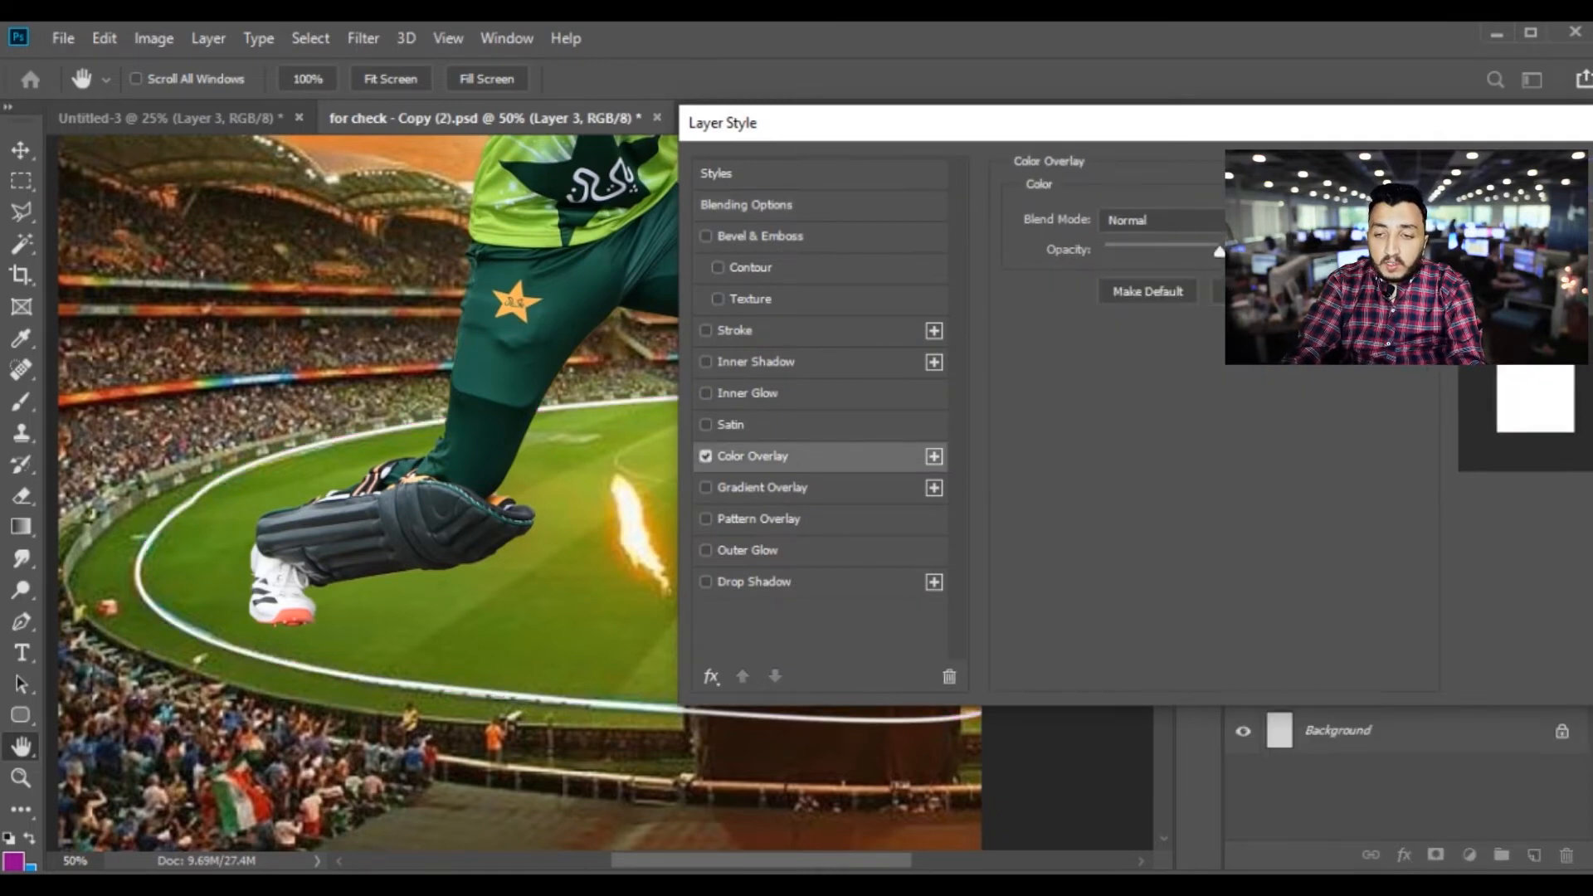
pyautogui.click(1282, 219)
pyautogui.moveTo(977, 318); pyautogui.dragTo(915, 204)
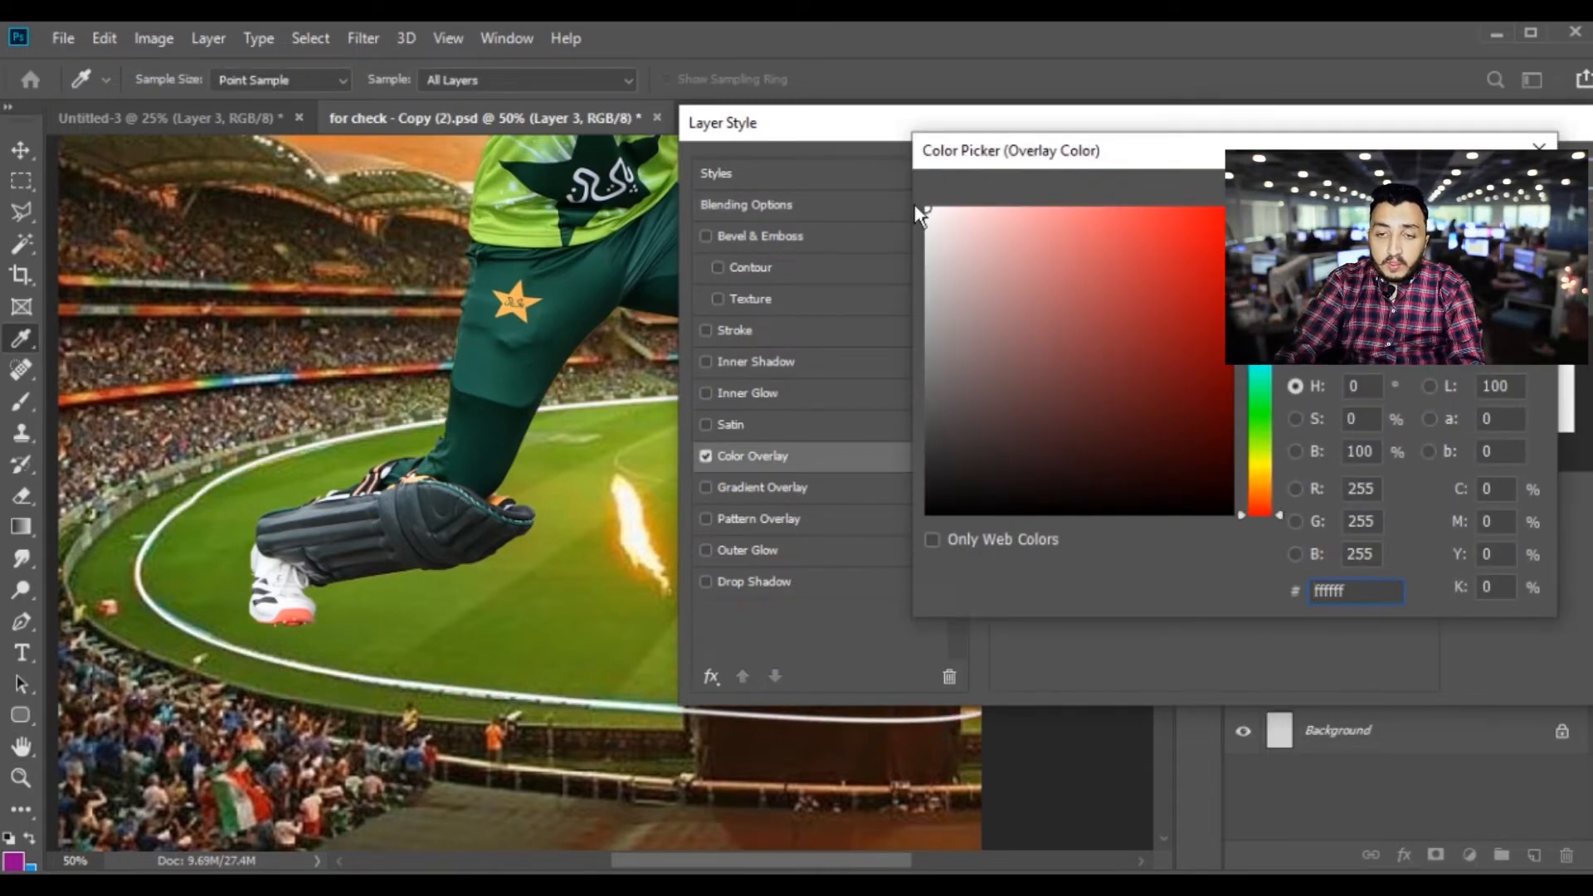
pyautogui.press('Return')
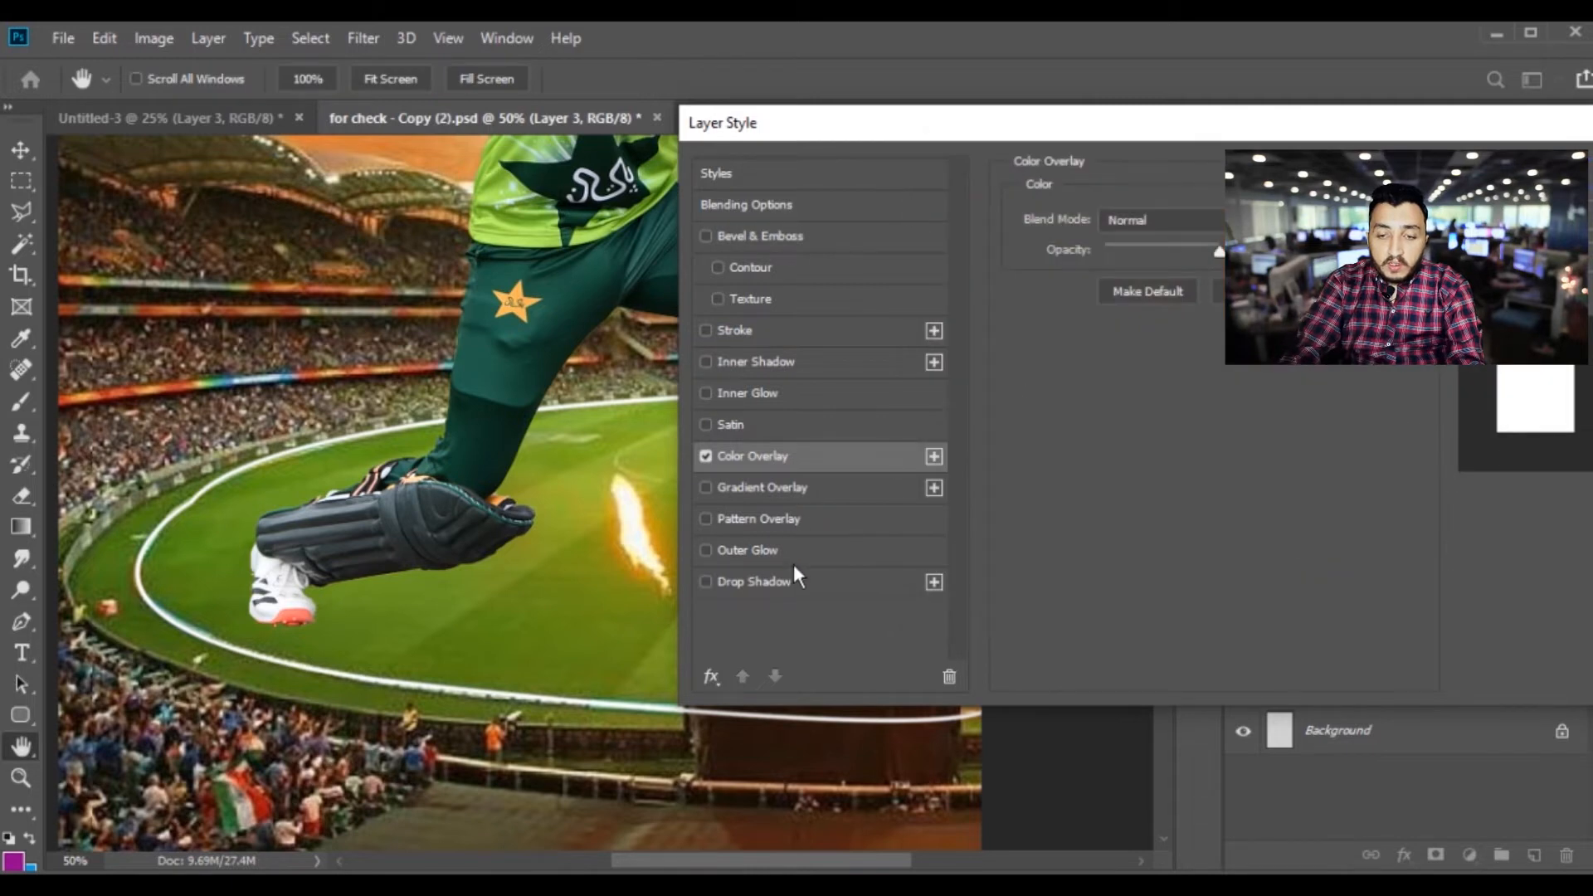
# Add an Outer Glow to the boundary line with 15% spread, 10 px size and slightly reduced opacity
pyautogui.click(792, 550)
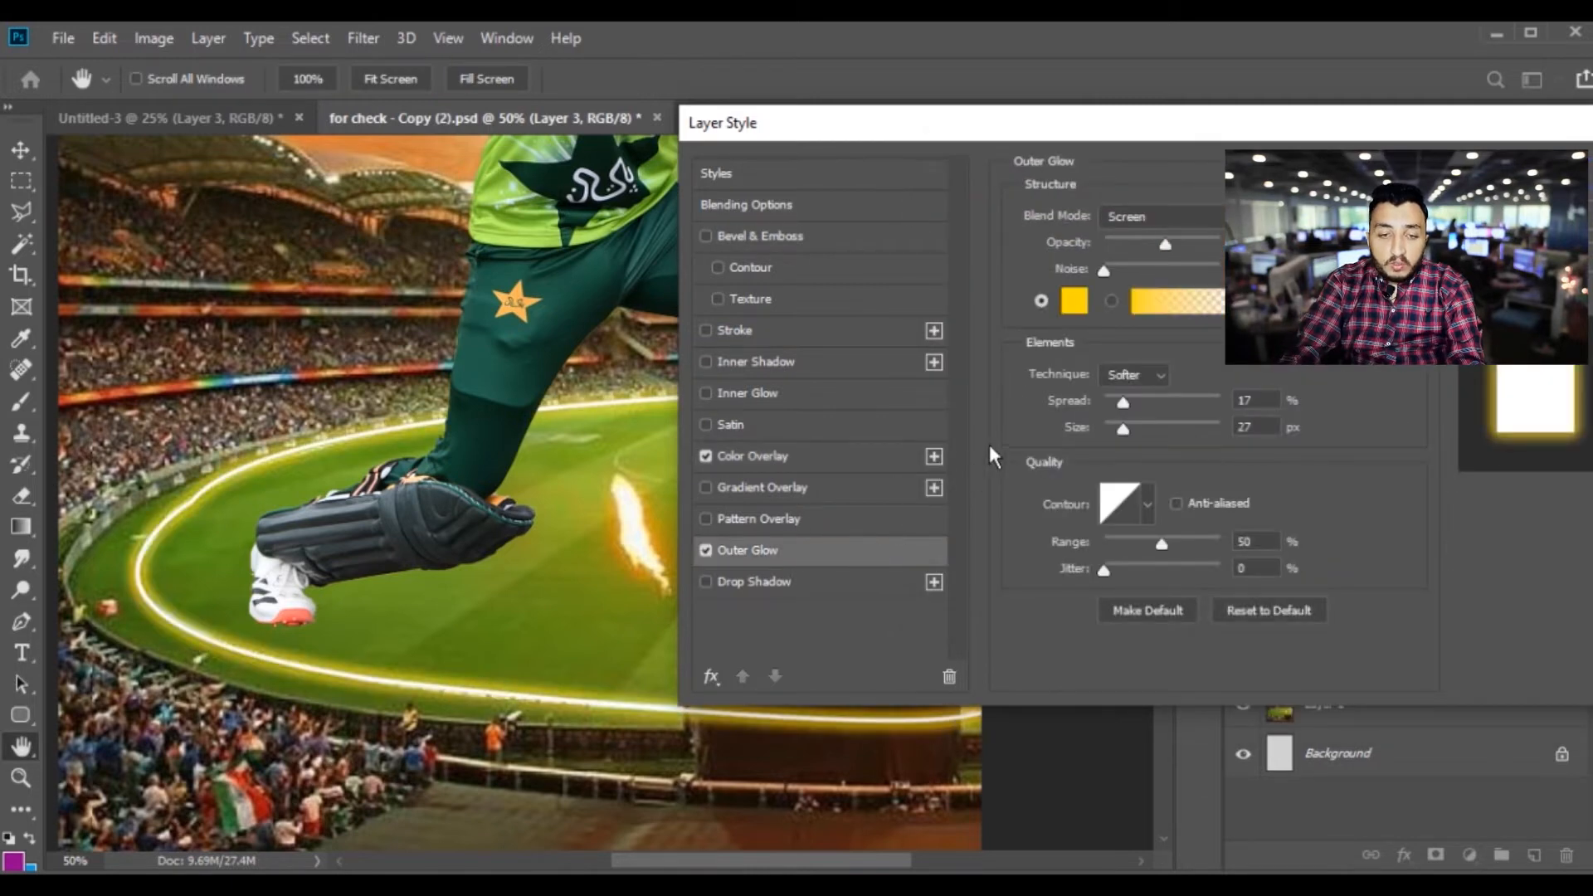
pyautogui.moveTo(1123, 426); pyautogui.dragTo(1121, 400)
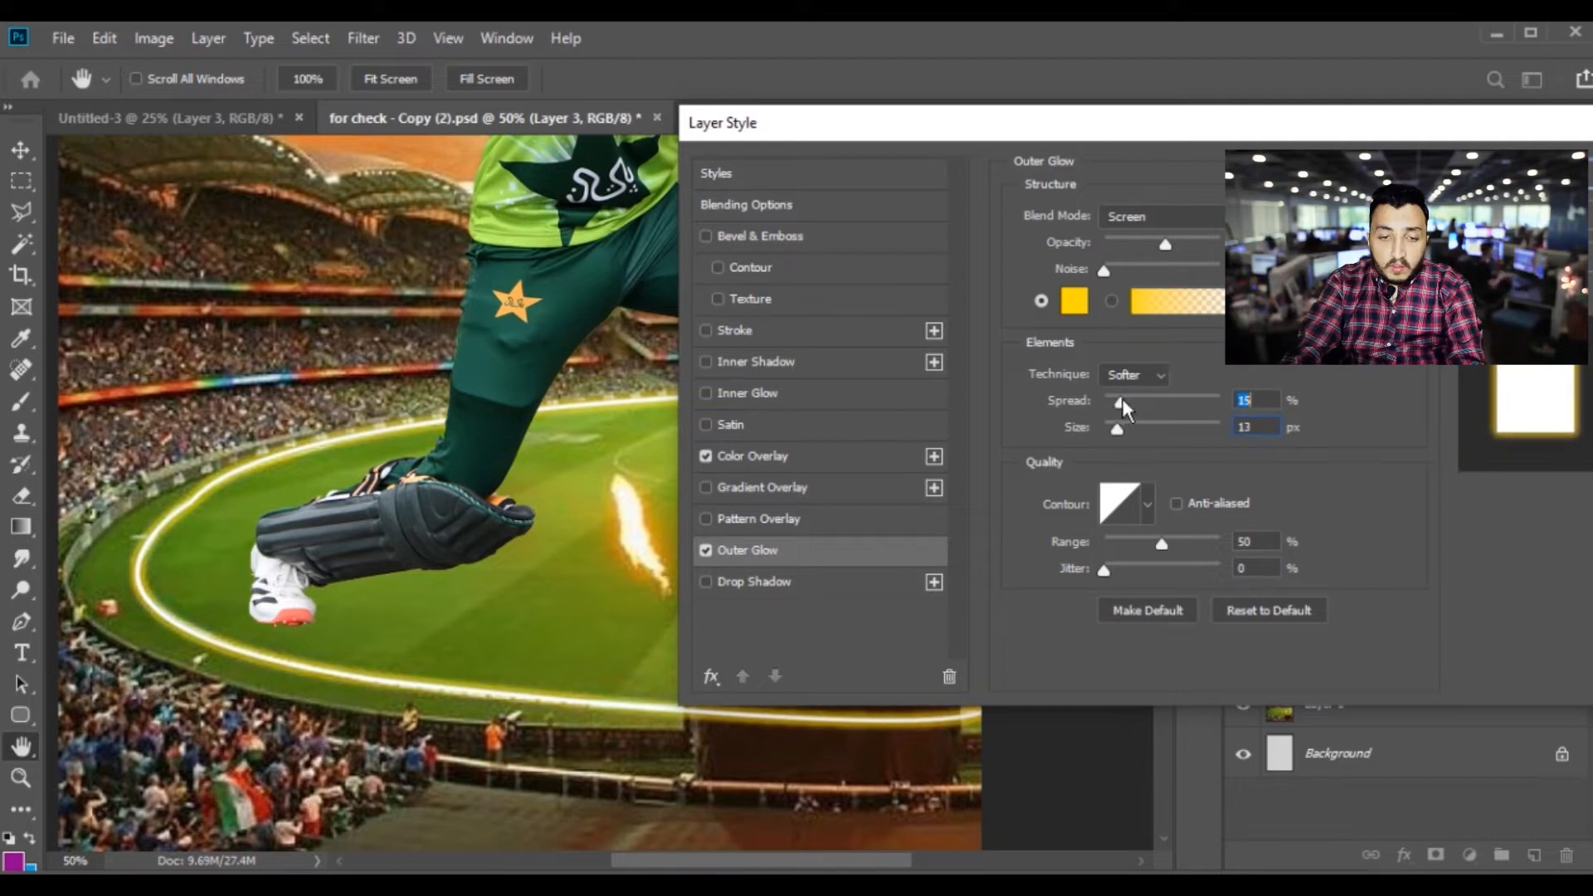
pyautogui.moveTo(1151, 243); pyautogui.dragTo(1147, 242)
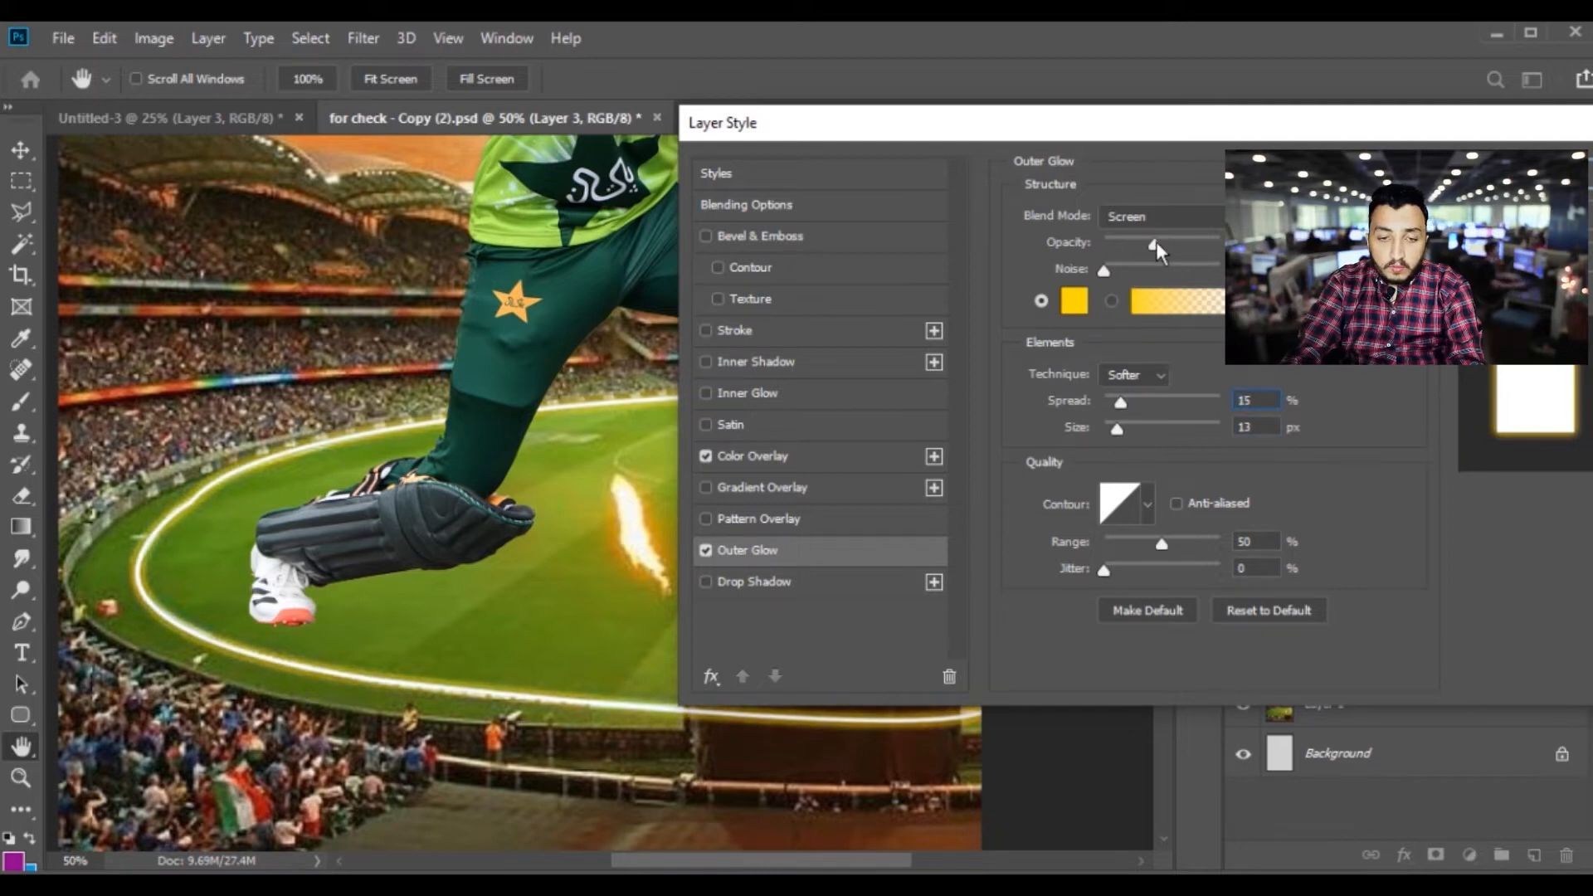
pyautogui.moveTo(1119, 430)
pyautogui.mouseDown()
pyautogui.moveTo(1132, 422)
pyautogui.moveTo(1118, 423)
pyautogui.mouseUp()
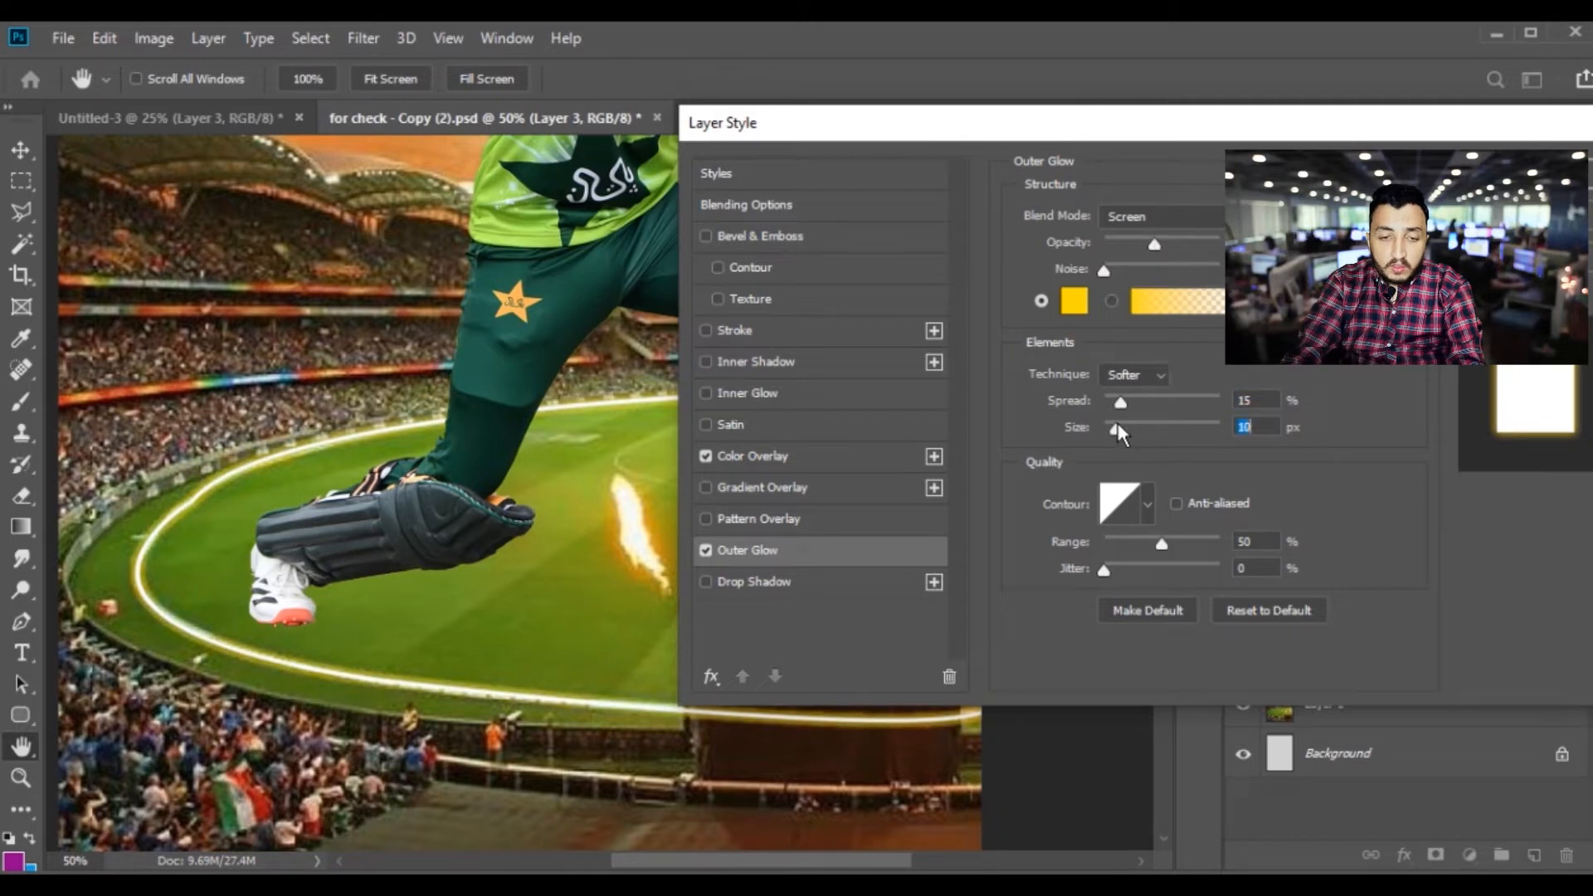
# Change the outer glow's colour to #ffc000, lower its opacity slightly, set its size to 21 px and apply the layer style
pyautogui.click(1074, 300)
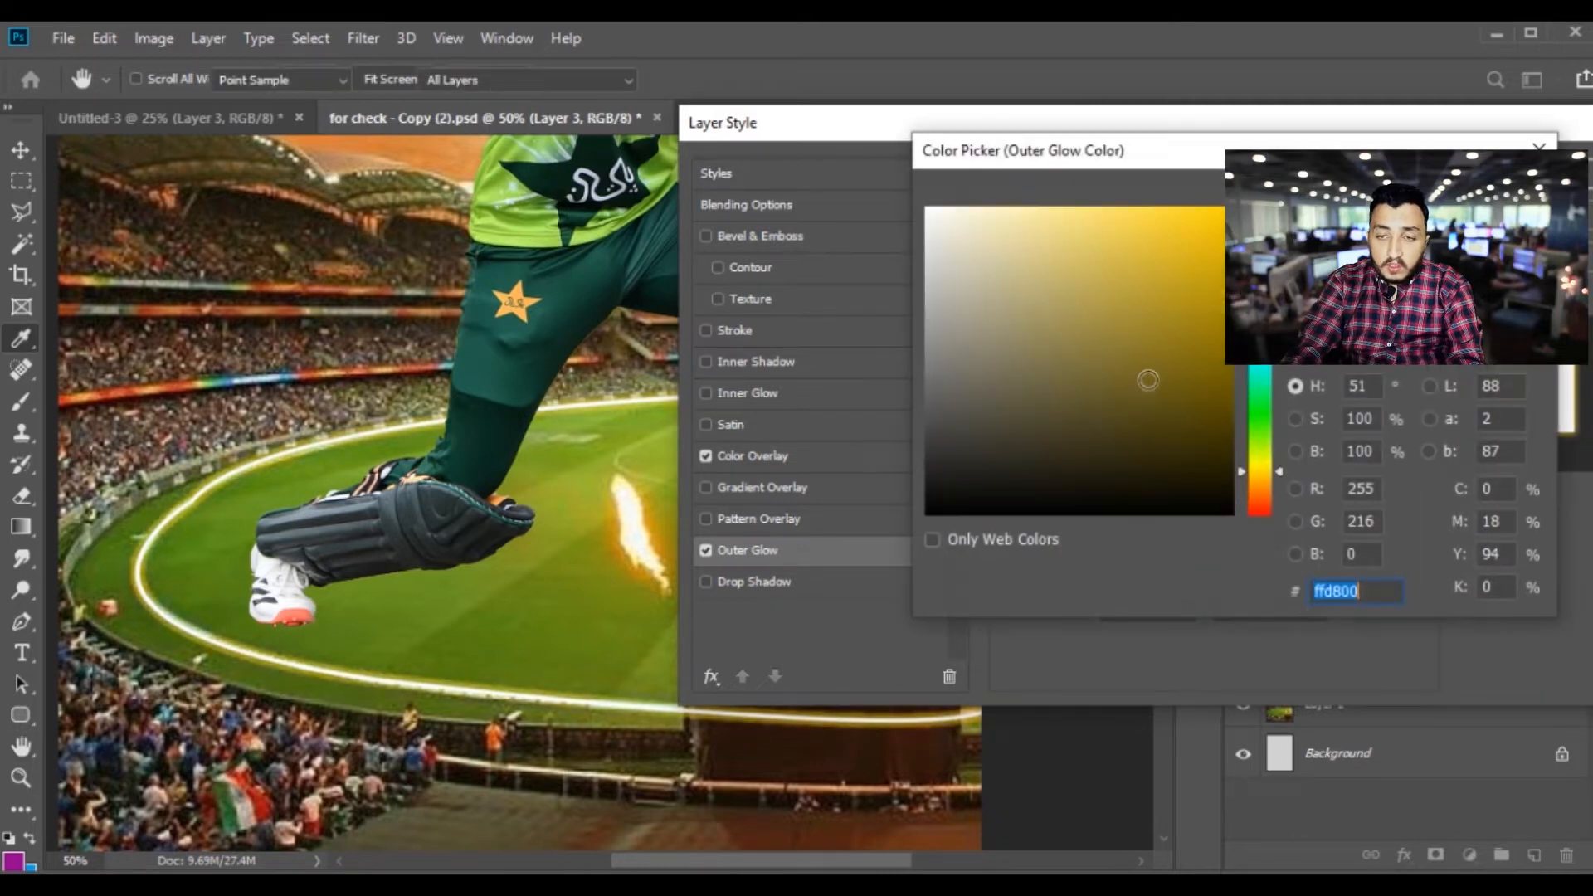
pyautogui.click(1255, 476)
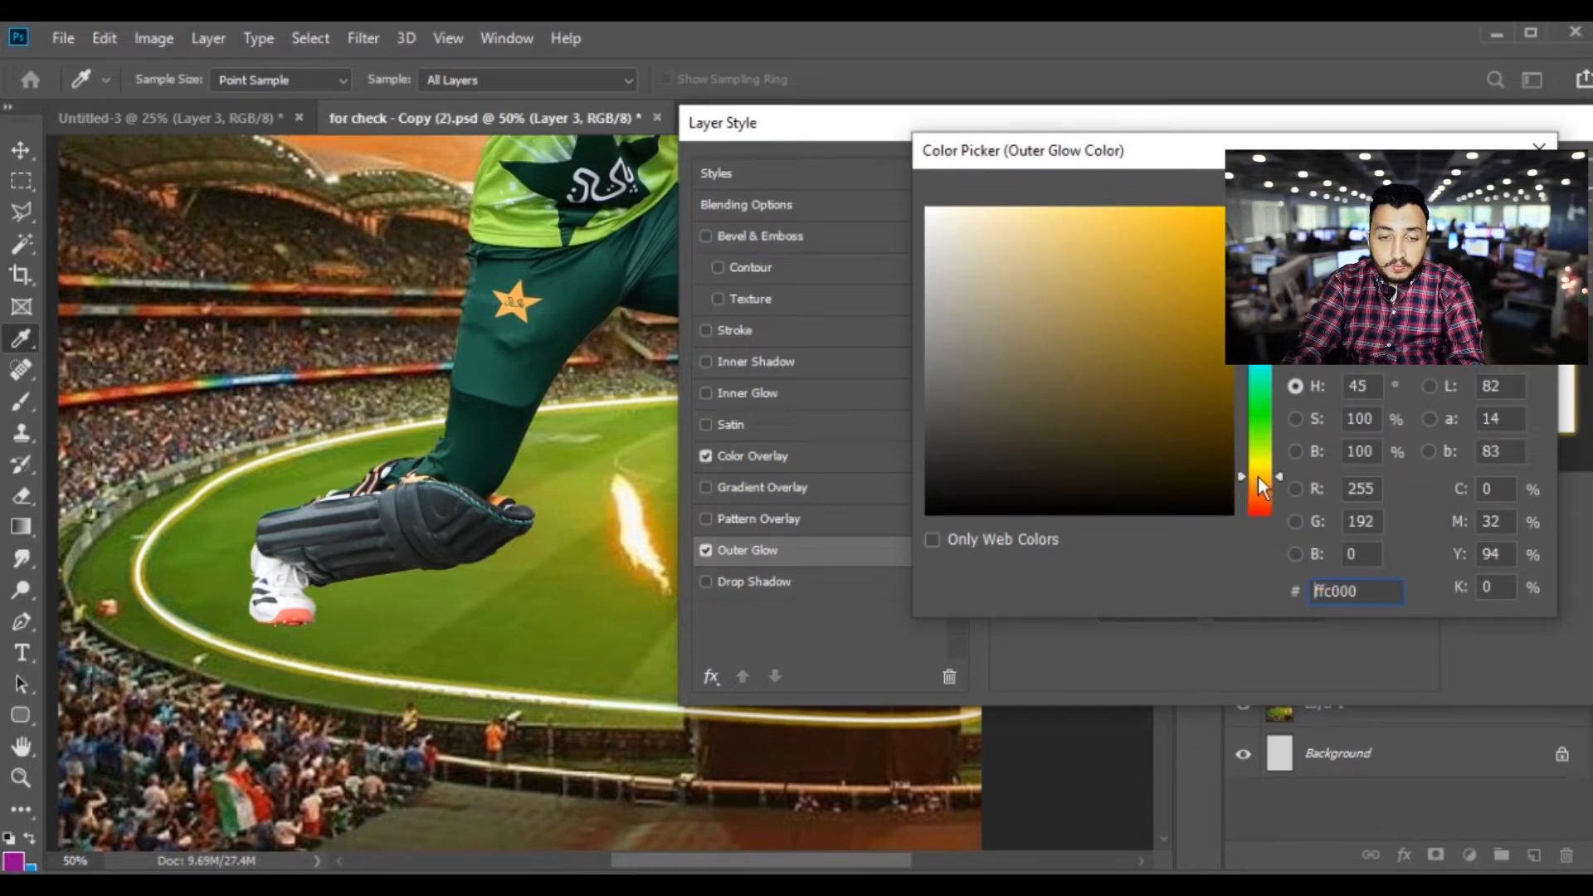
pyautogui.press('Return')
pyautogui.moveTo(1145, 249)
pyautogui.mouseDown()
pyautogui.moveTo(1177, 246)
pyautogui.moveTo(1151, 252)
pyautogui.mouseUp()
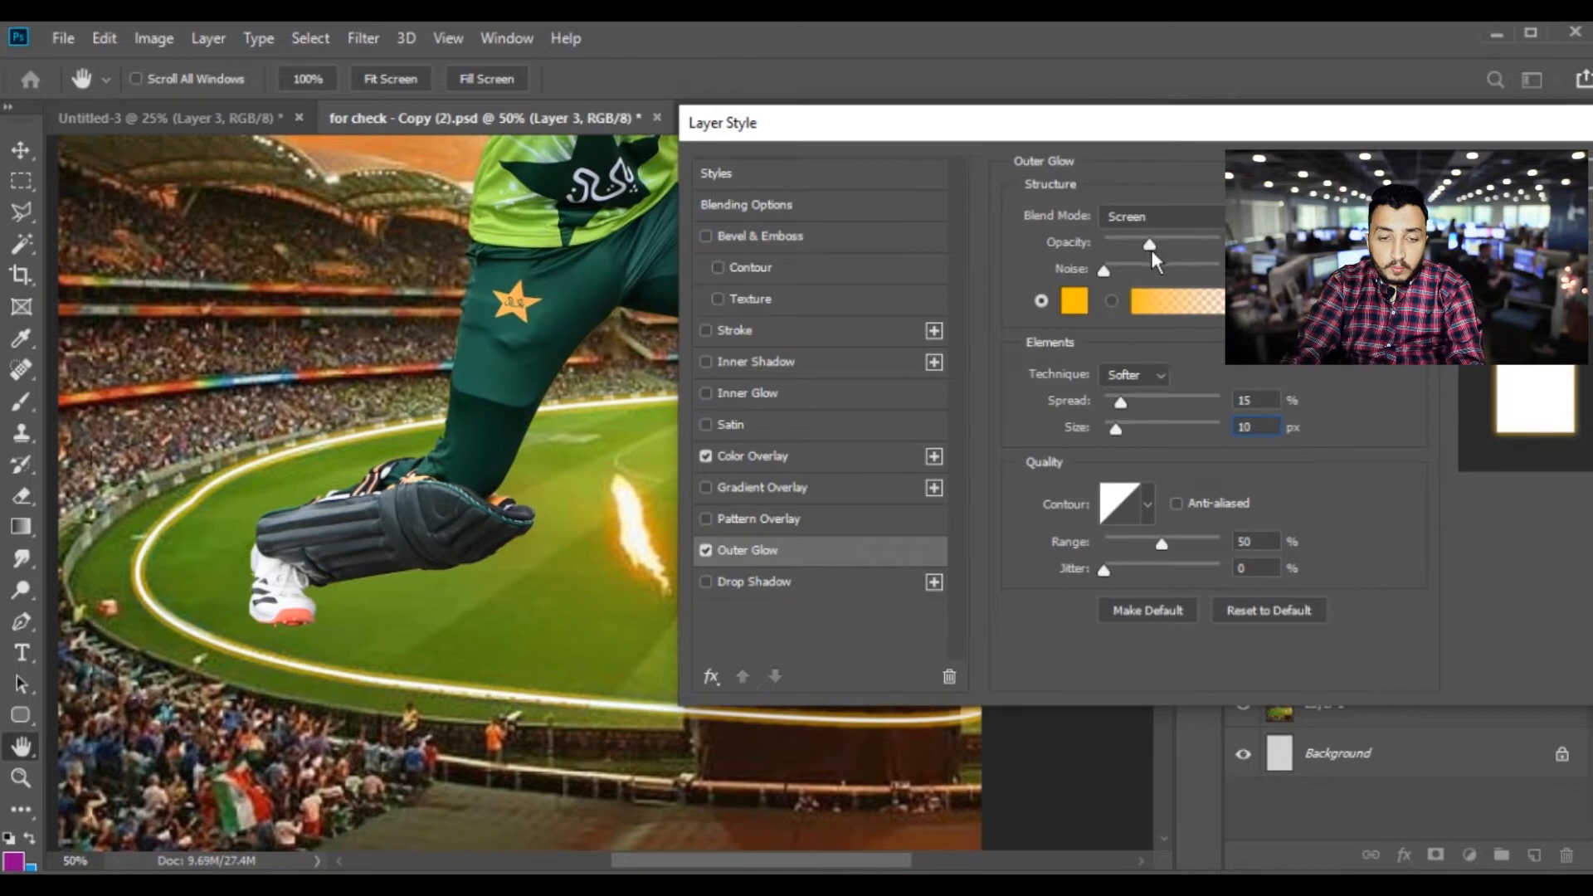
pyautogui.moveTo(1117, 432); pyautogui.dragTo(1123, 431)
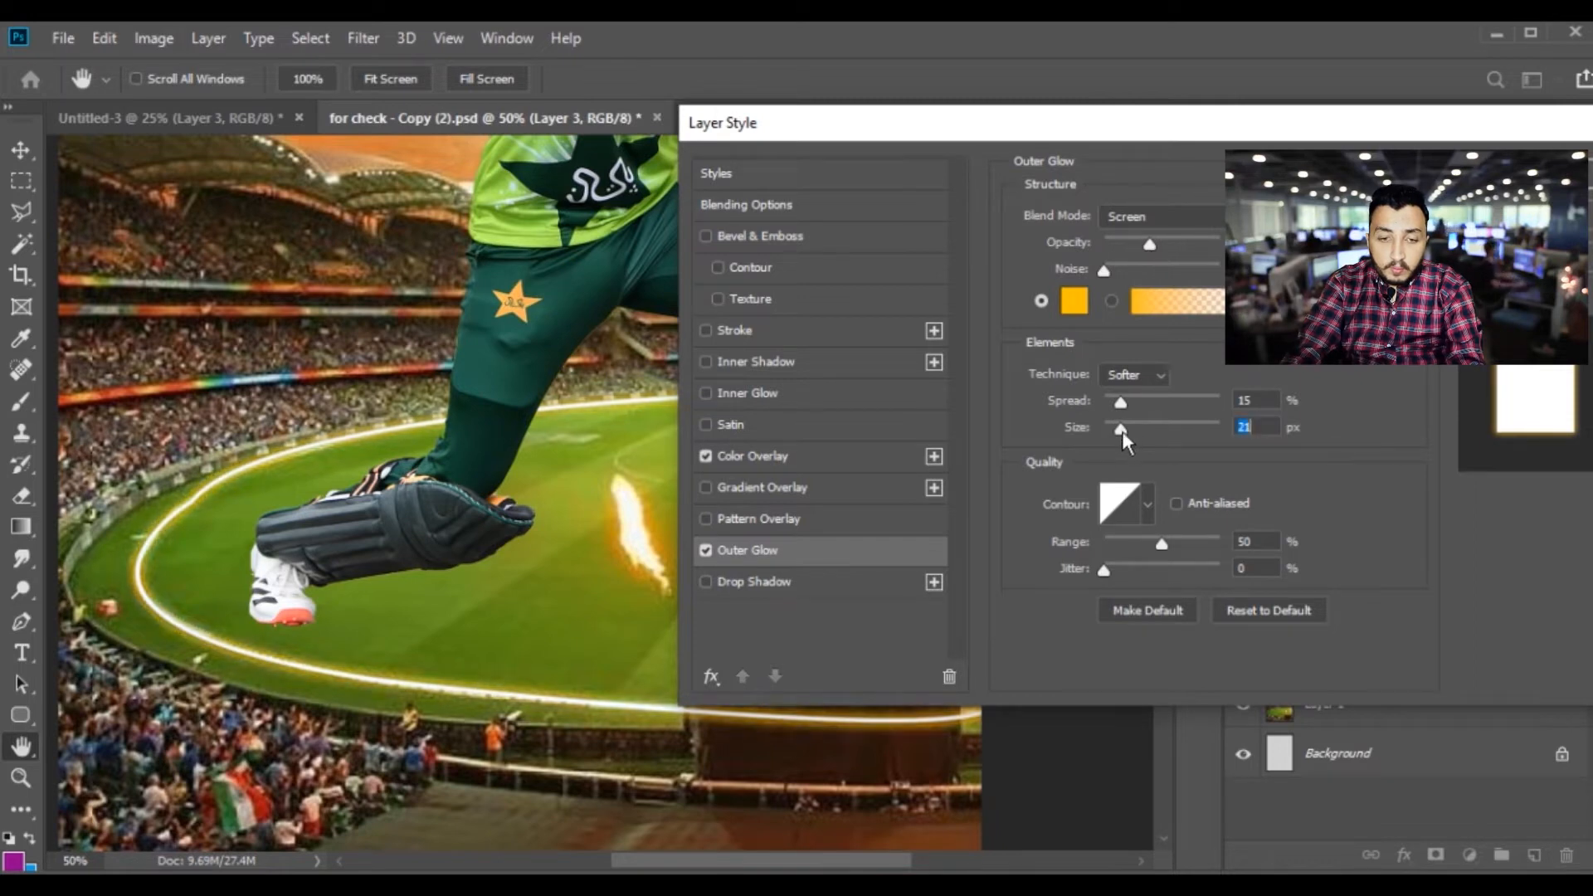
pyautogui.press('Return')
# Erase the part of the glowing line that crosses the brown covered box under the batsman's front foot
pyautogui.hotkey('ctrl', '+')
pyautogui.hotkey('ctrl', '+')
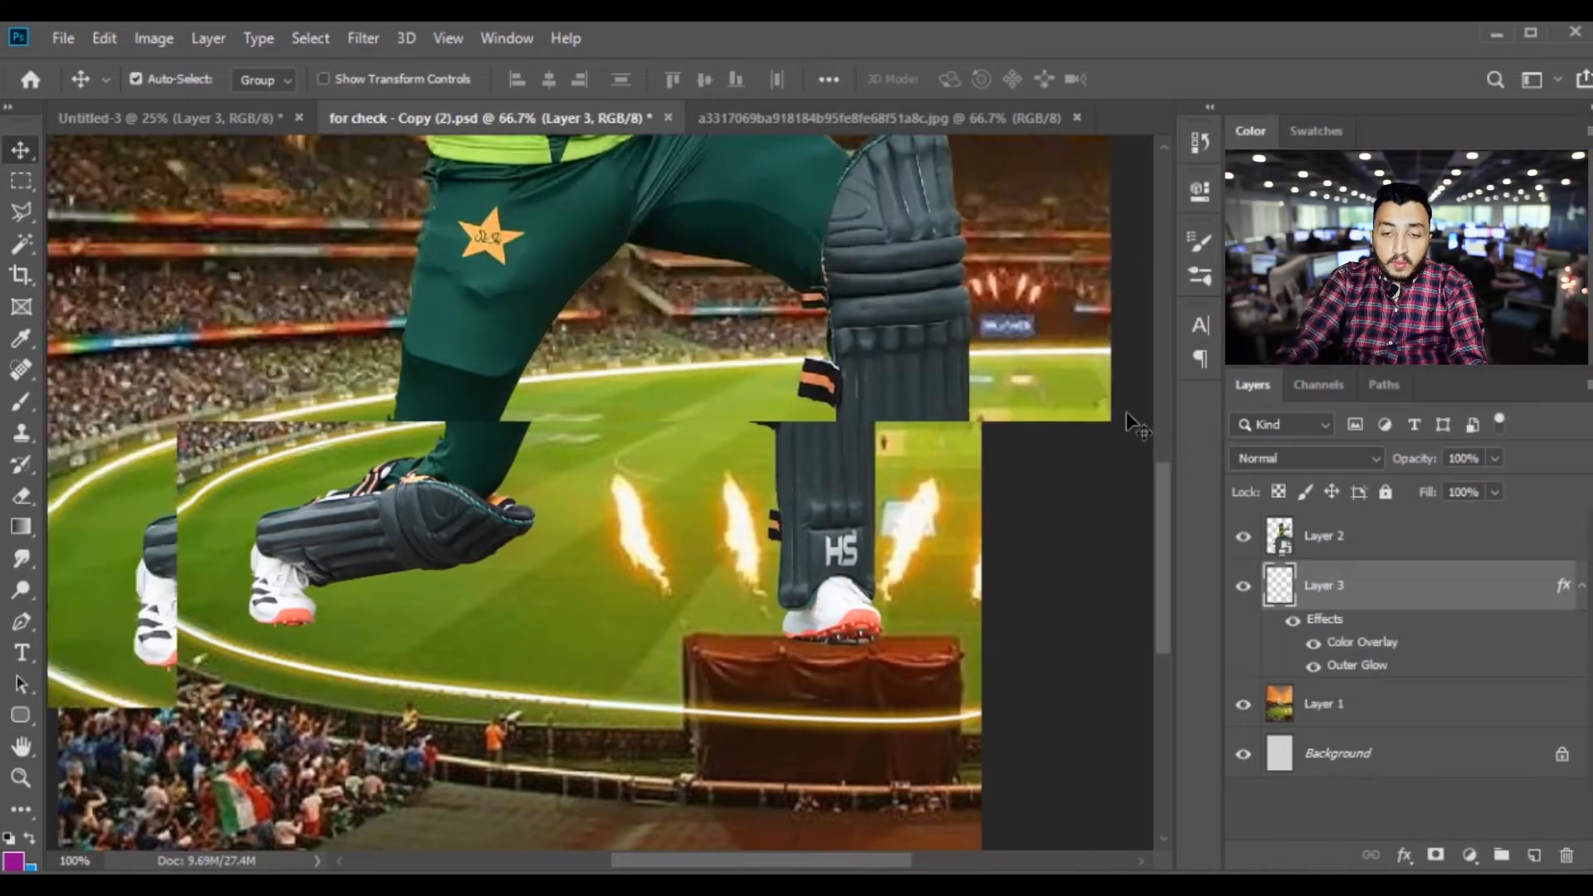
pyautogui.moveTo(903, 637); pyautogui.dragTo(618, 379)
pyautogui.moveTo(715, 622); pyautogui.dragTo(636, 455)
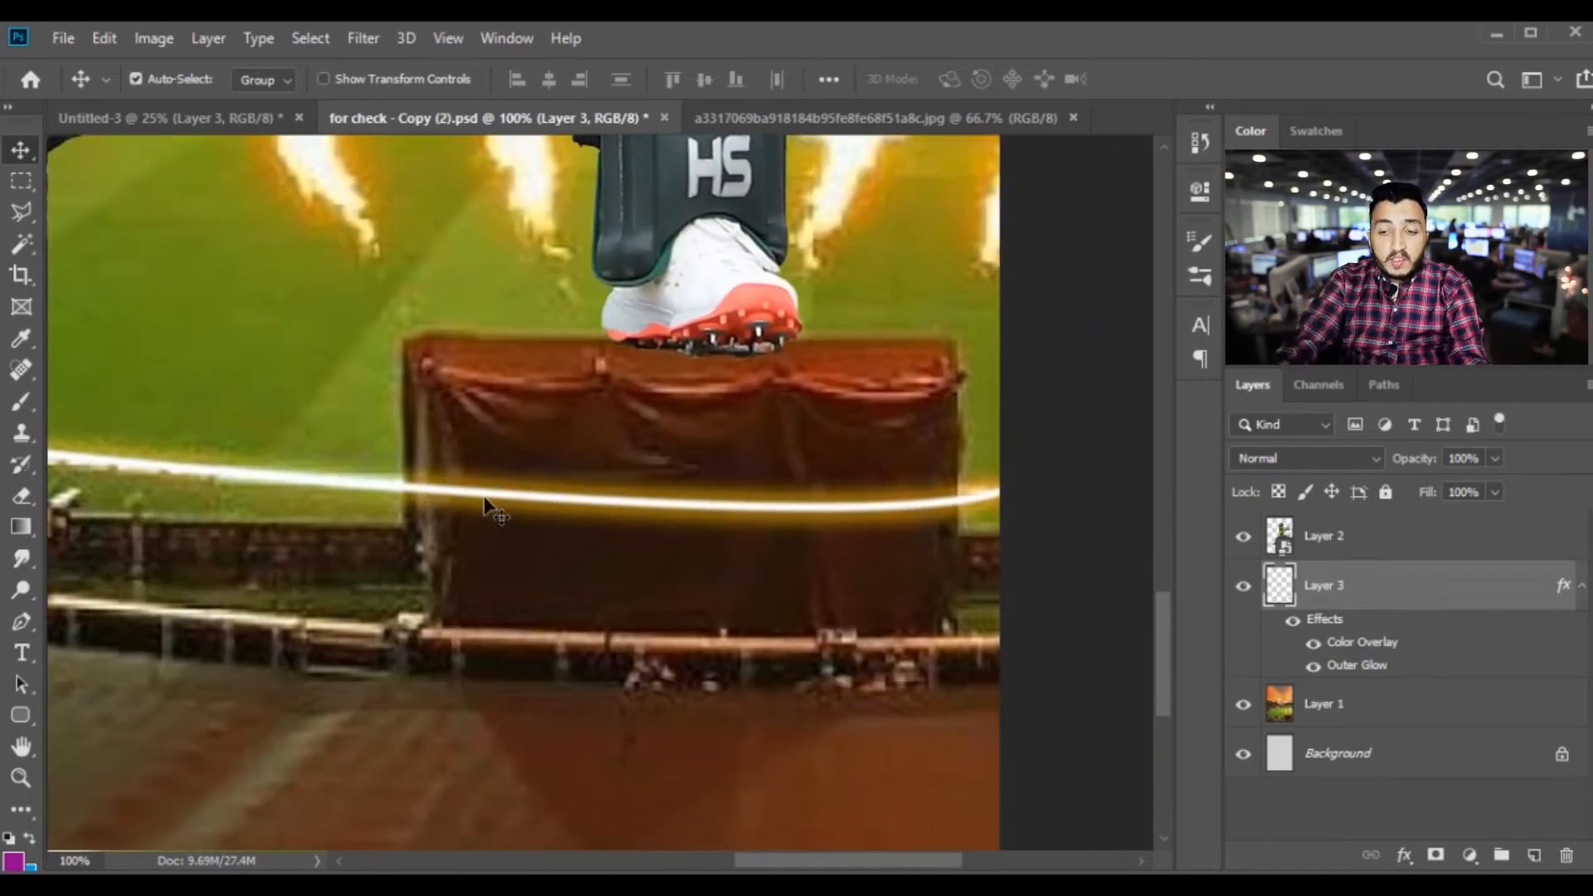
pyautogui.hotkey('ctrl', '+')
pyautogui.hotkey('ctrl', '-')
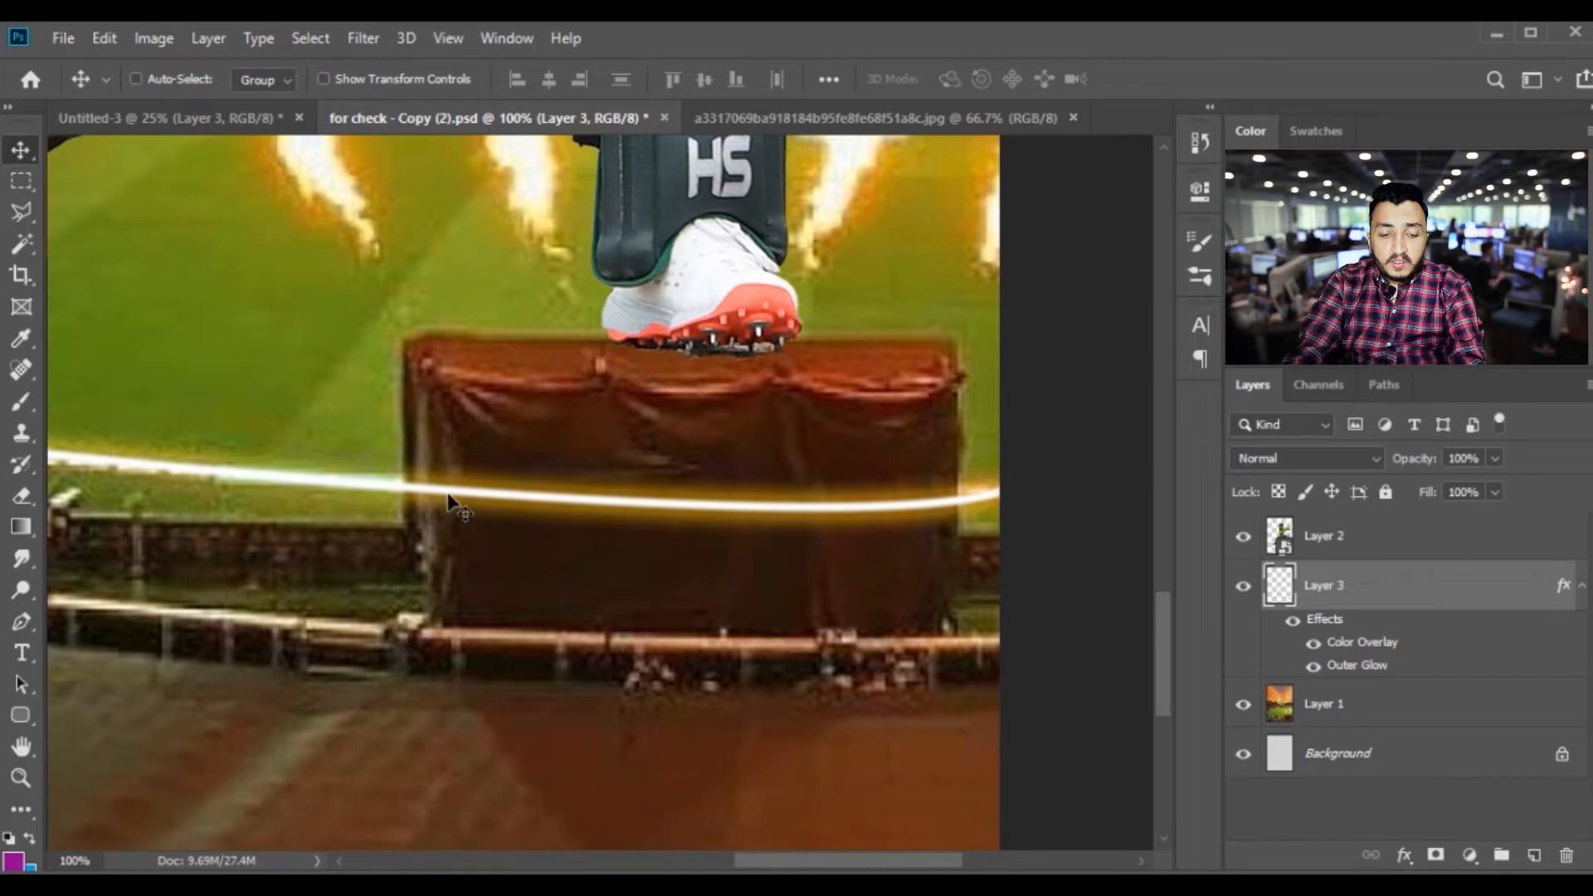
pyautogui.press('e')
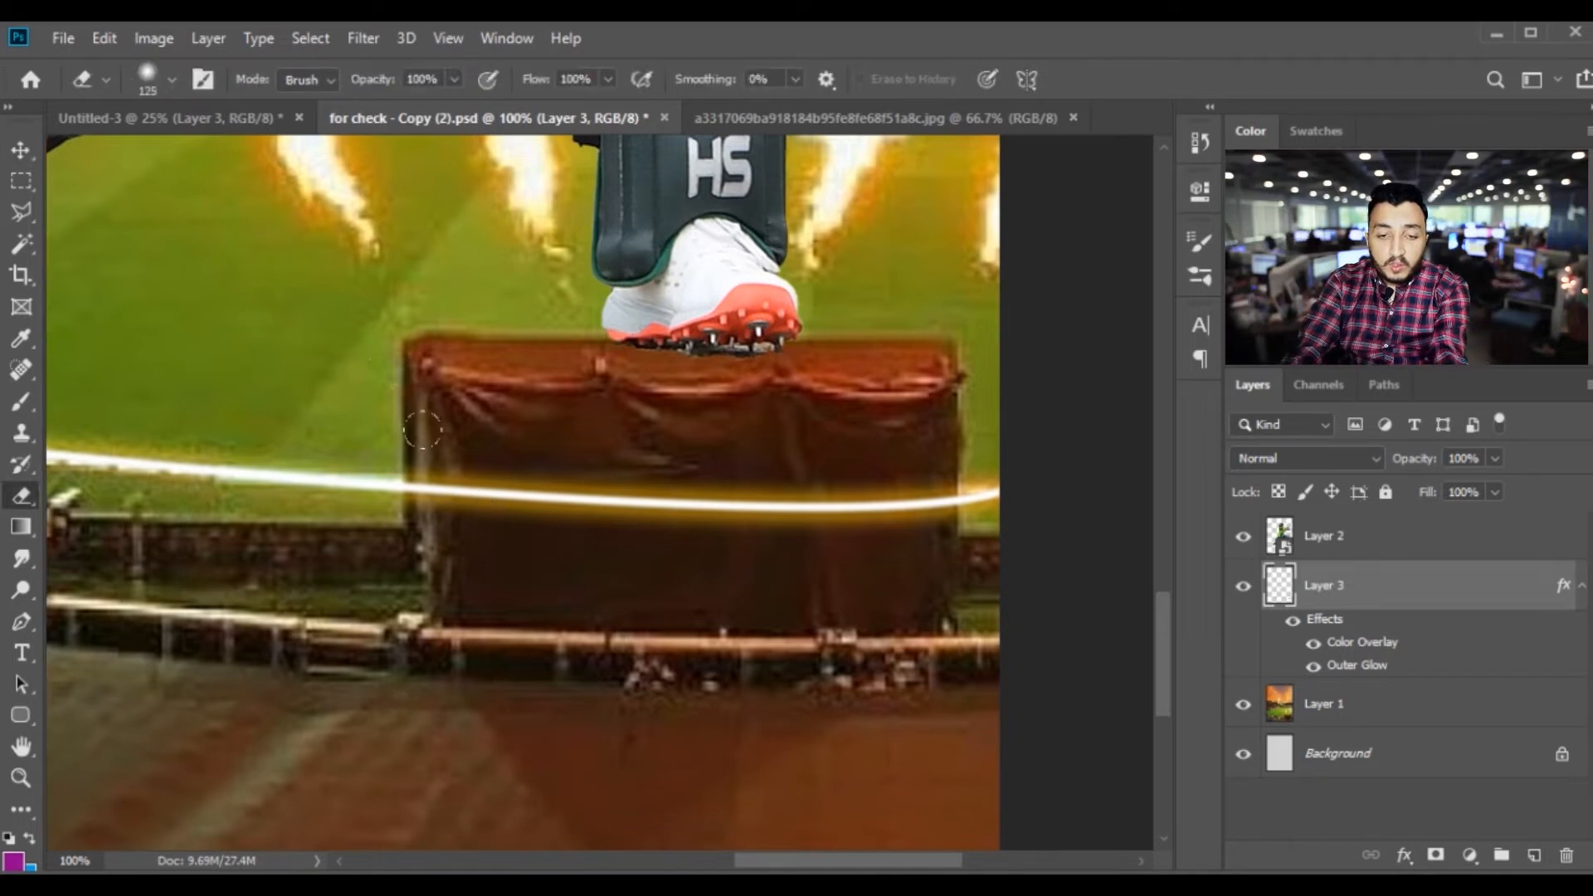
pyautogui.moveTo(415, 446)
pyautogui.mouseDown()
pyautogui.moveTo(423, 491)
pyautogui.moveTo(487, 462)
pyautogui.moveTo(583, 544)
pyautogui.moveTo(529, 473)
pyautogui.moveTo(627, 453)
pyautogui.moveTo(598, 475)
pyautogui.moveTo(750, 500)
pyautogui.moveTo(890, 464)
pyautogui.mouseUp()
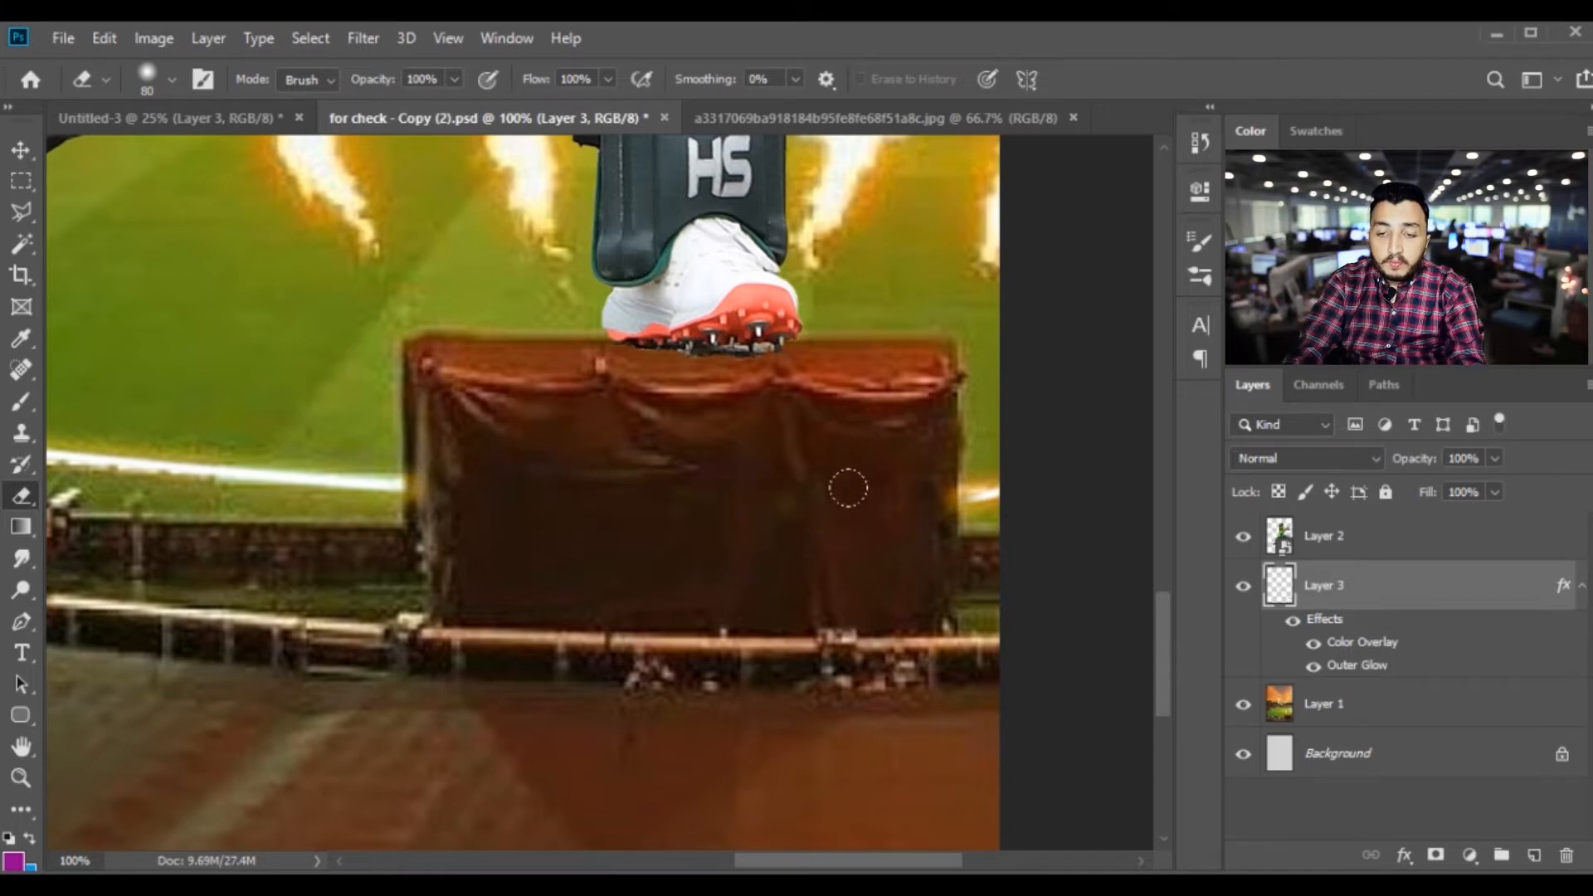
# Copy the entire lens flare image from its own document and close that document
pyautogui.press('v')
pyautogui.hotkey('ctrl', '-')
pyautogui.moveTo(661, 315); pyautogui.dragTo(707, 590)
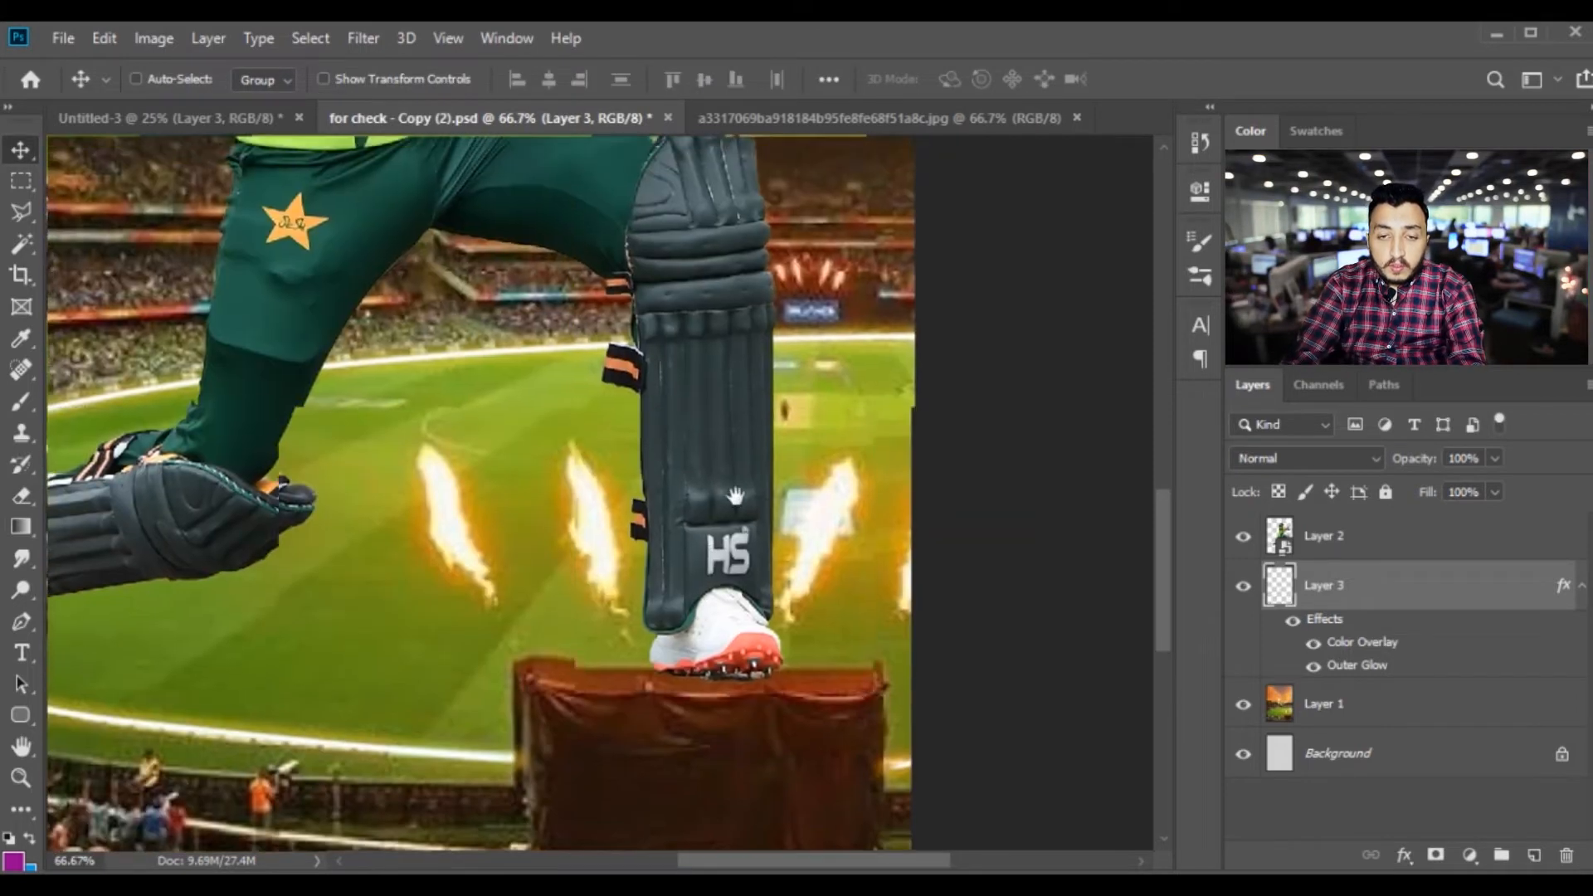
pyautogui.moveTo(700, 374); pyautogui.dragTo(798, 527)
pyautogui.hotkey('ctrl', '-')
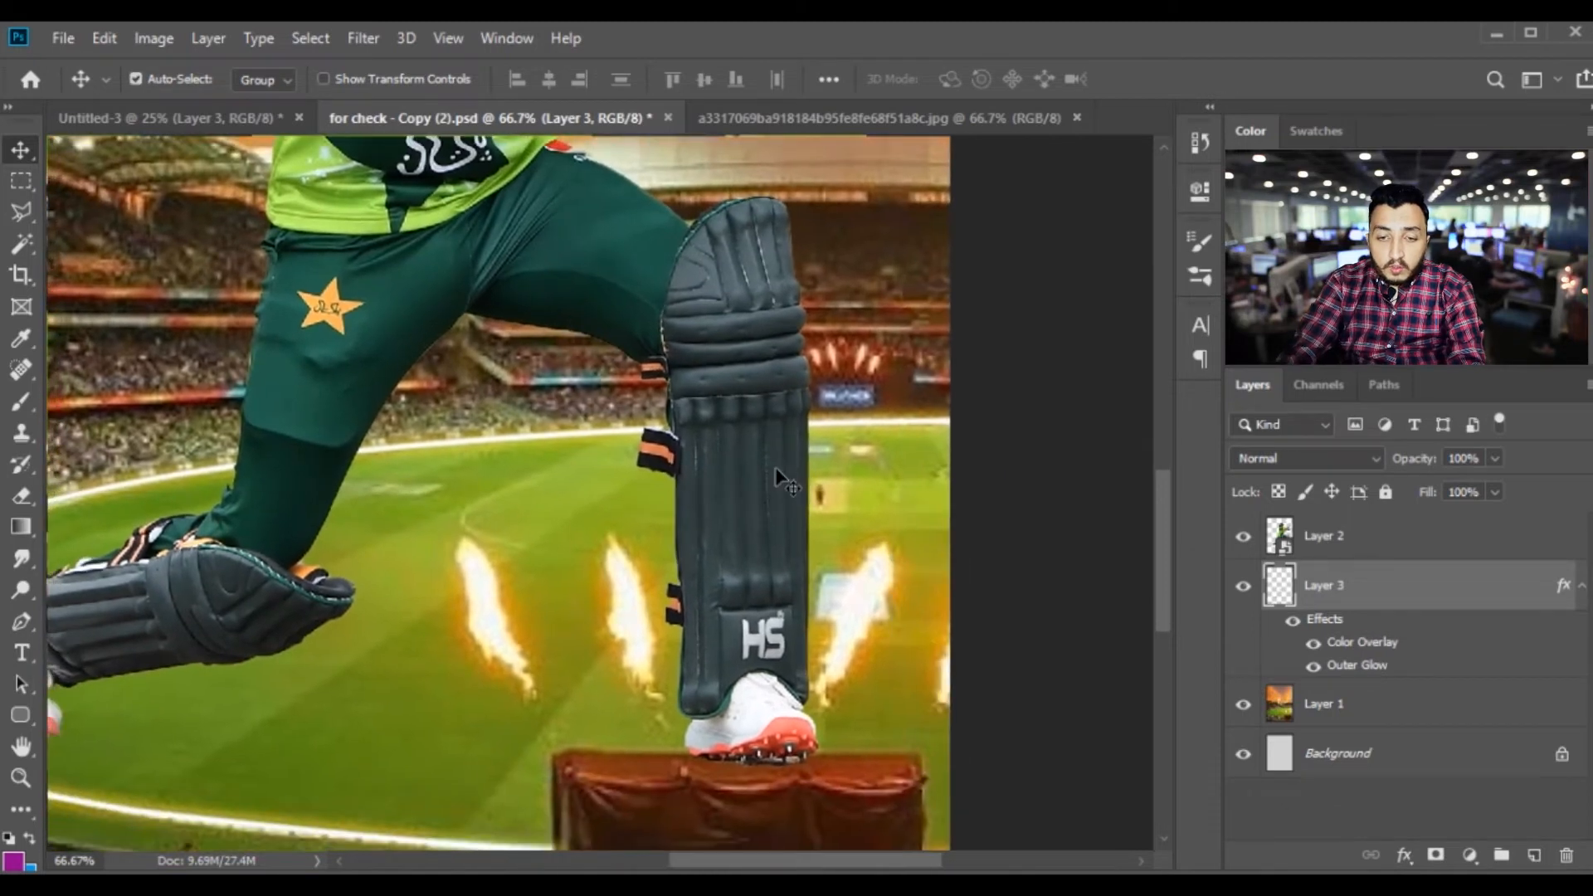
pyautogui.hotkey('ctrl', '-')
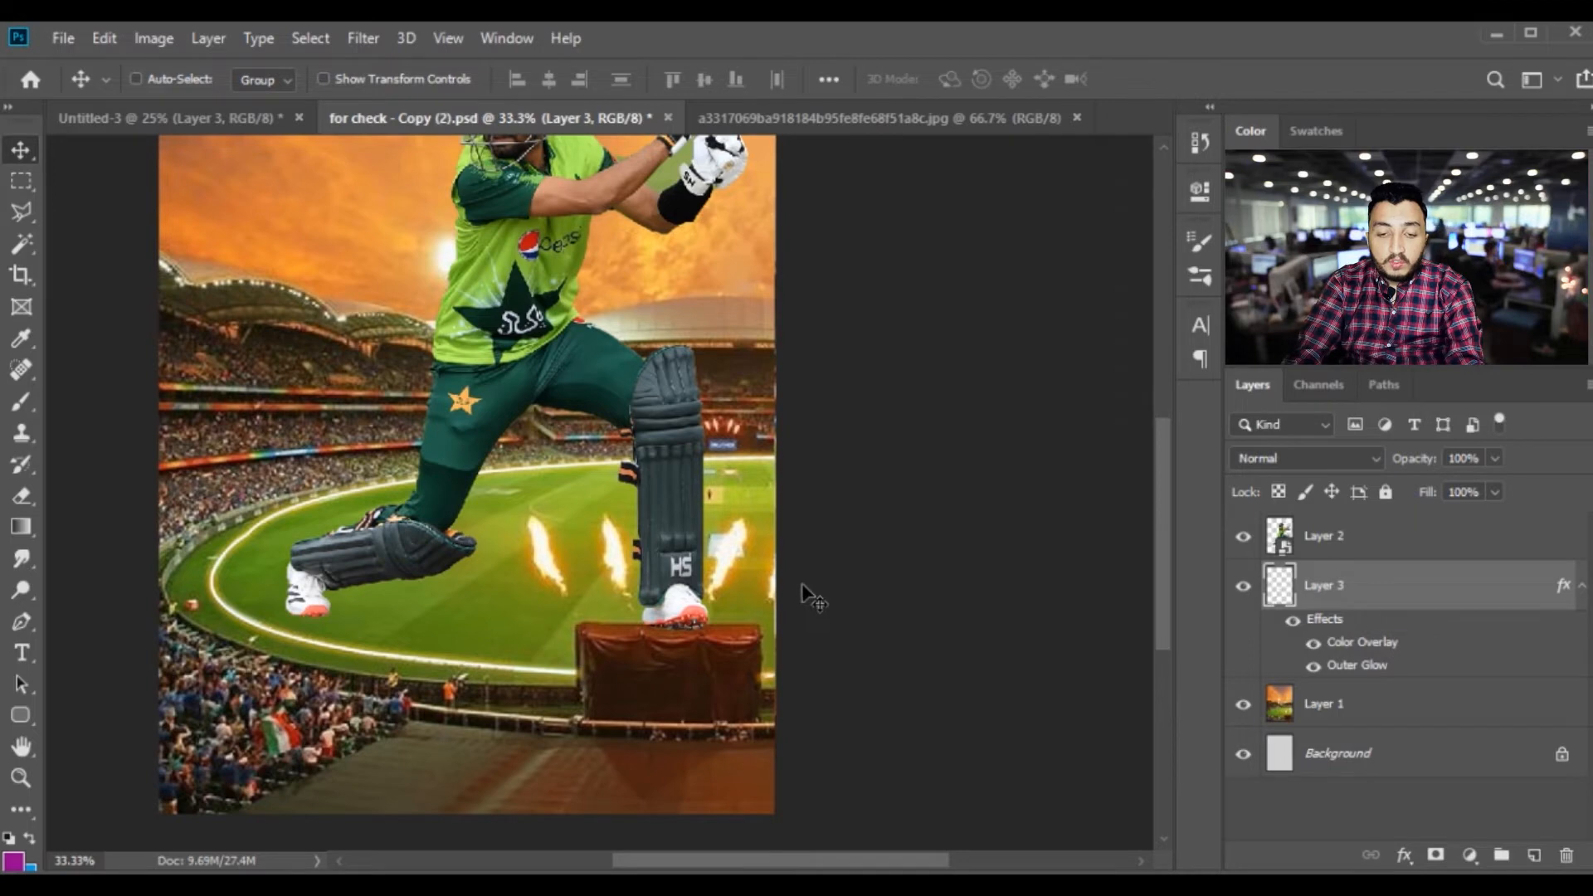
pyautogui.hotkey('ctrl', '-')
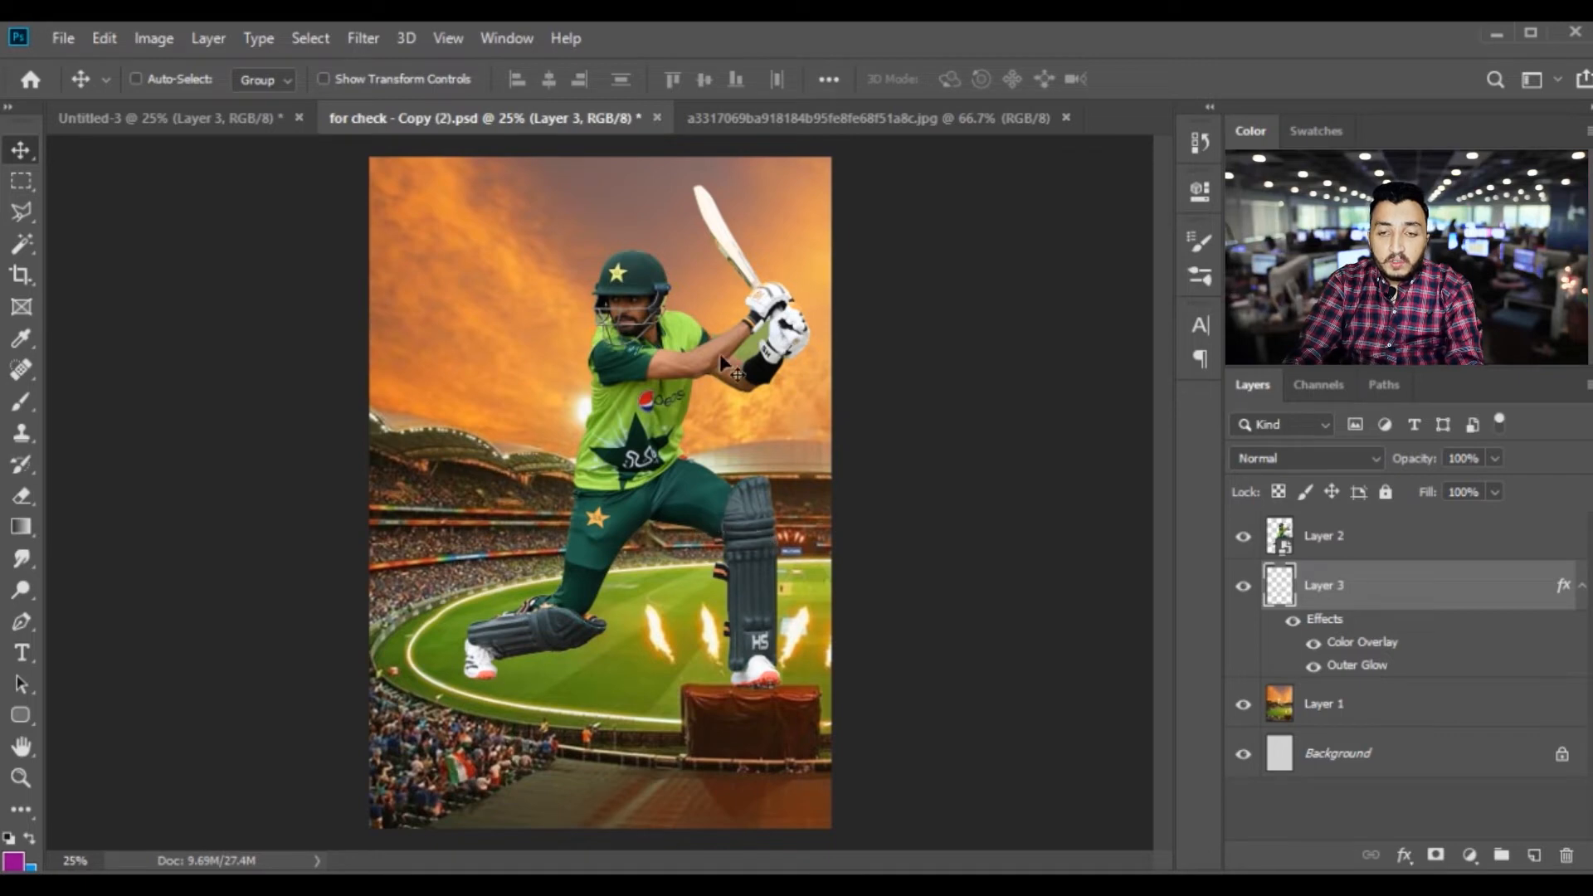
pyautogui.click(775, 122)
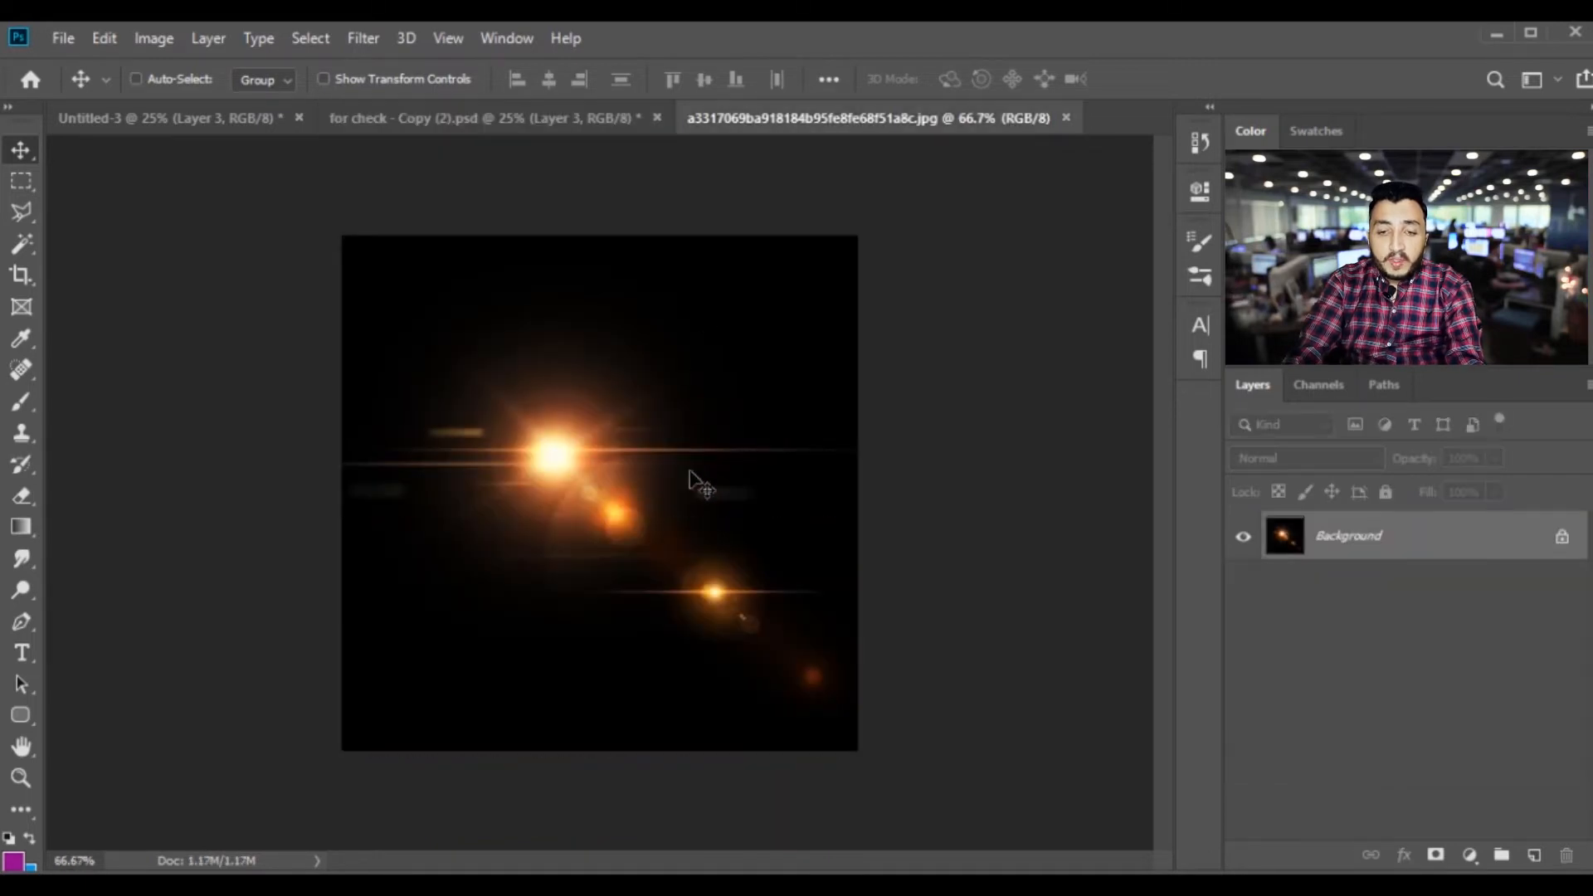
pyautogui.hotkey('ctrl', 'a')
pyautogui.hotkey('ctrl', 'w')
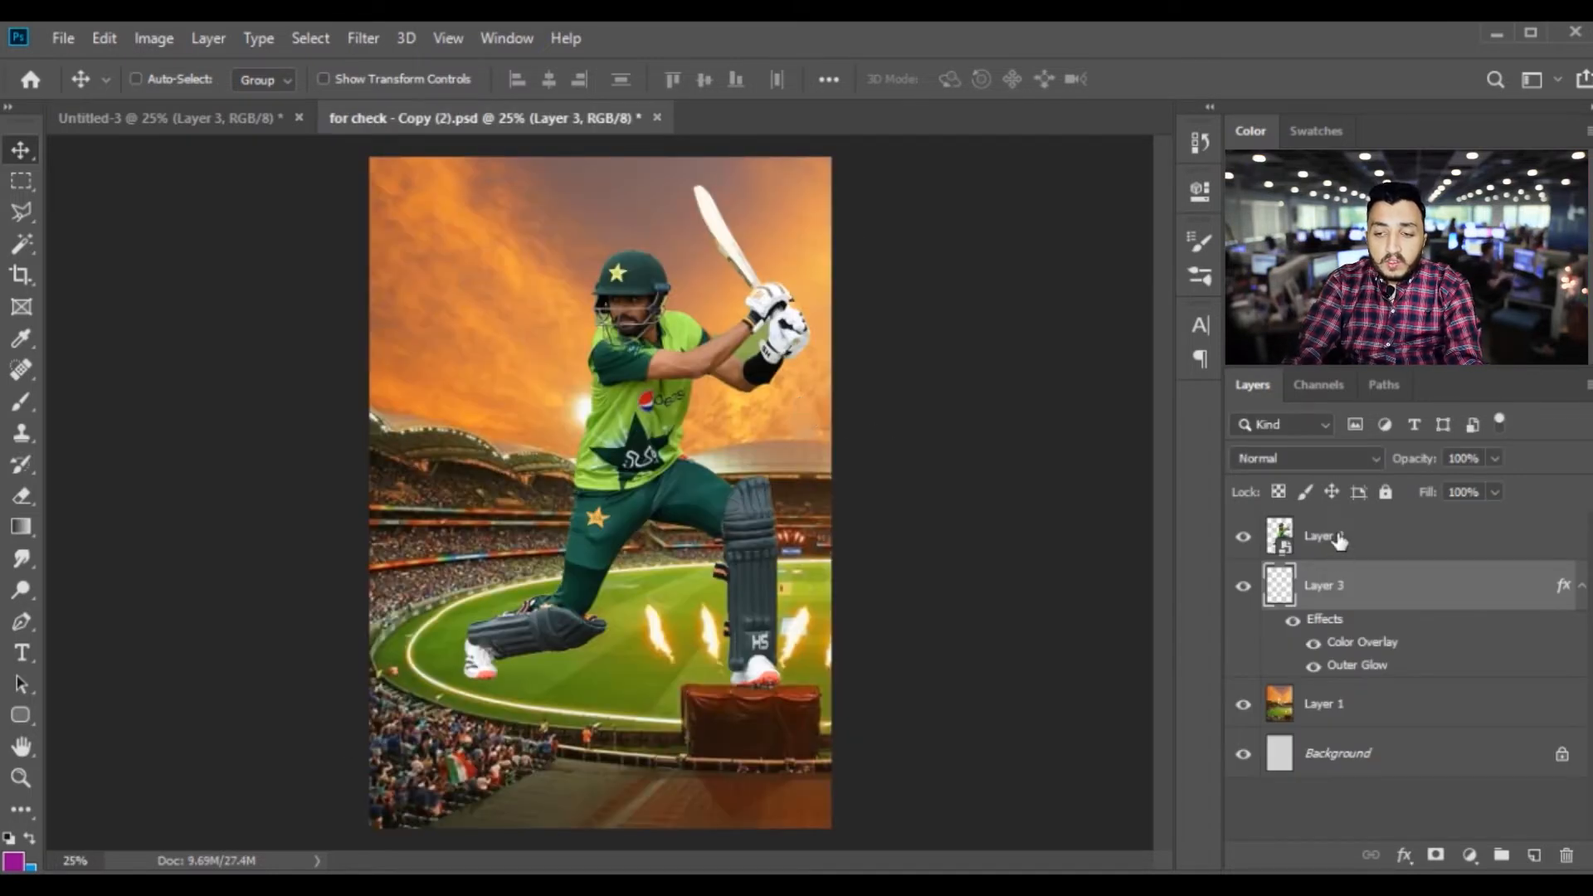
# Paste the lens flare above the batsman layer and scale it to about 404% so it covers the whole poster
pyautogui.click(1345, 539)
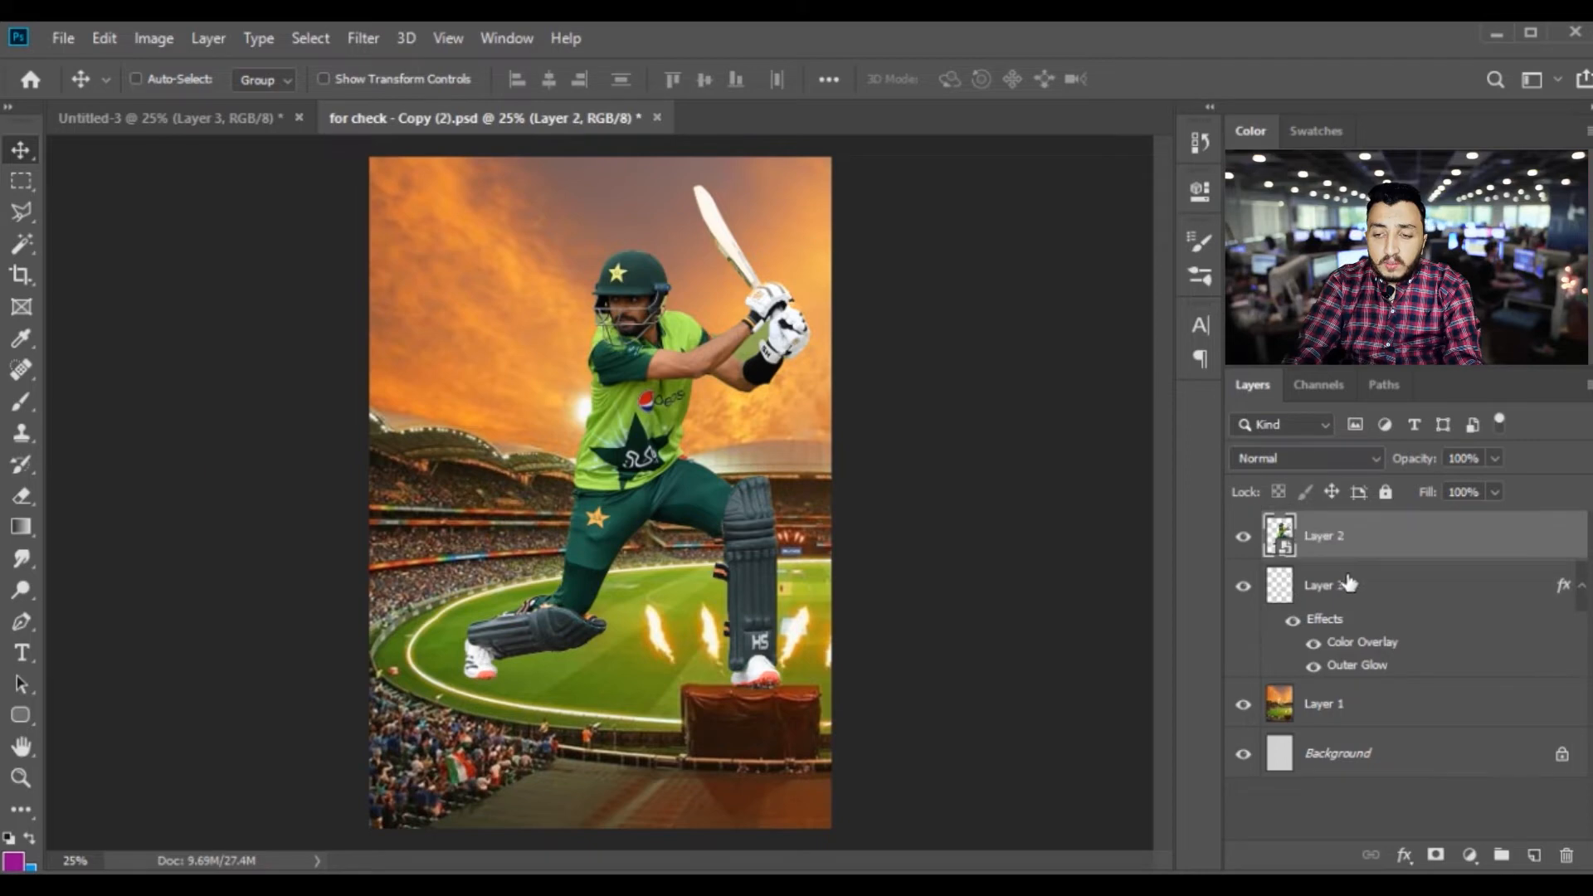
pyautogui.press('ctrl')
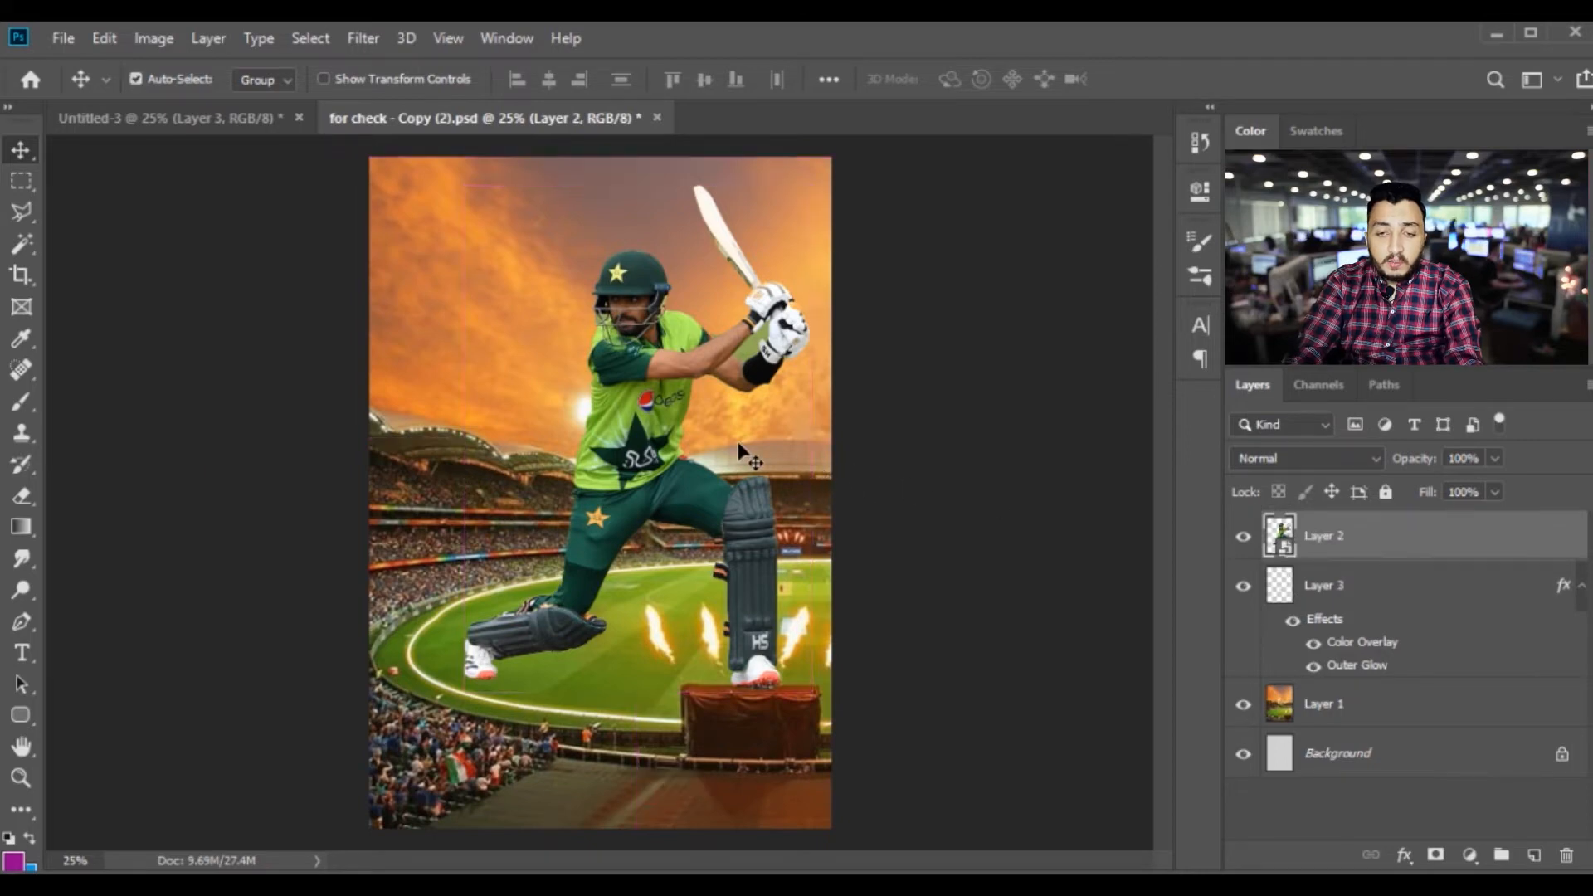
pyautogui.hotkey('ctrl', 'v')
pyautogui.hotkey('ctrl', 't')
pyautogui.moveTo(484, 357); pyautogui.dragTo(378, 253)
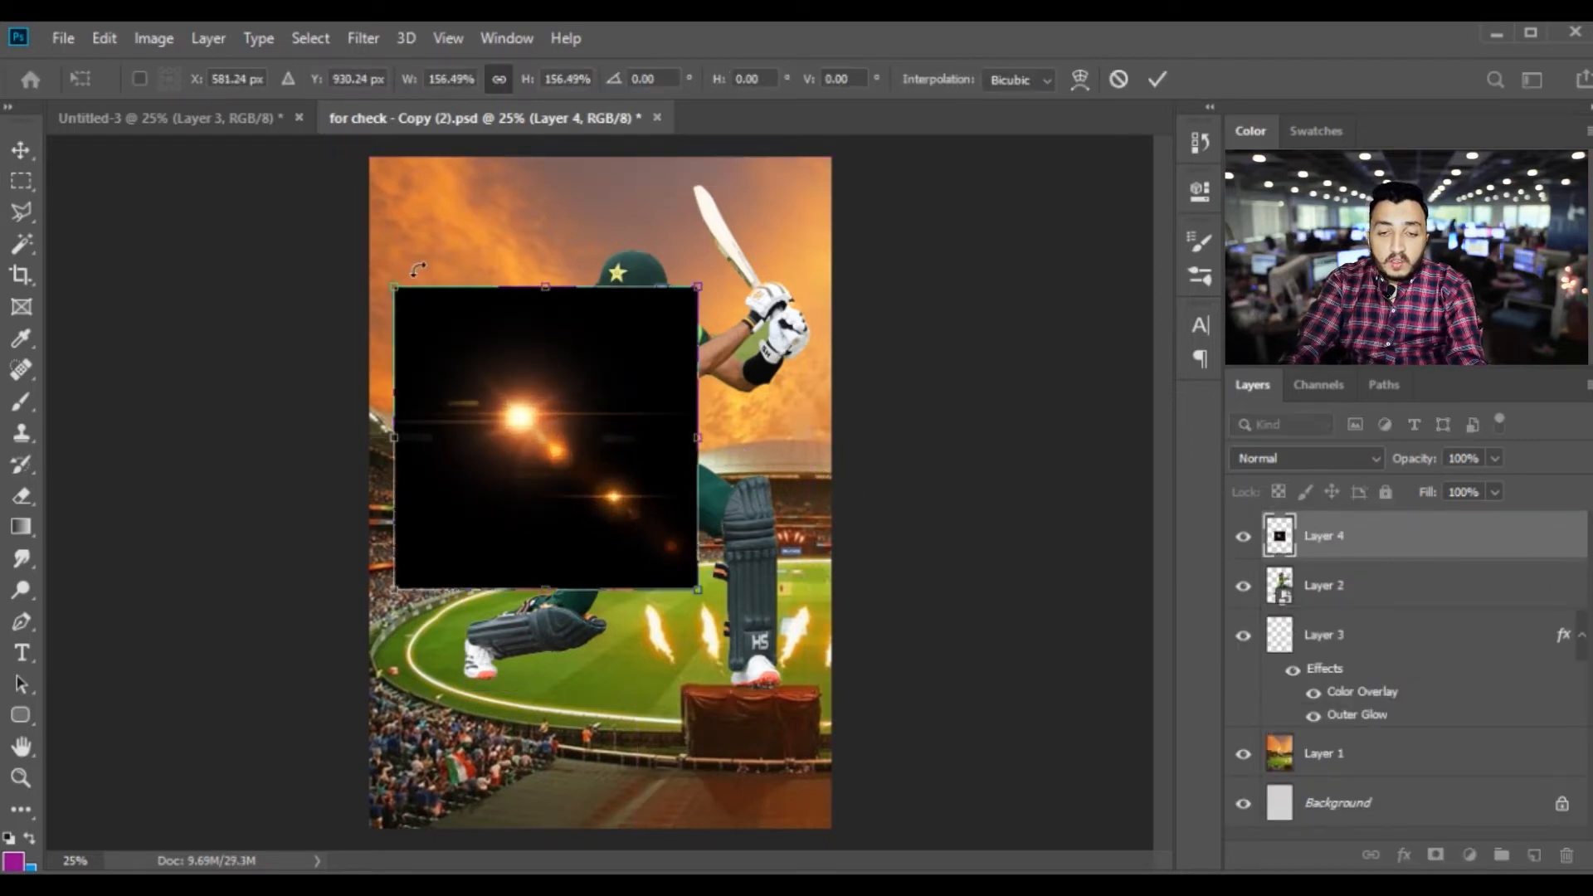
pyautogui.hotkey('ctrl', '-')
pyautogui.moveTo(662, 557); pyautogui.dragTo(913, 750)
pyautogui.moveTo(575, 570); pyautogui.dragTo(521, 483)
pyautogui.moveTo(830, 686); pyautogui.dragTo(932, 777)
pyautogui.moveTo(683, 605); pyautogui.dragTo(638, 584)
pyautogui.press('Return')
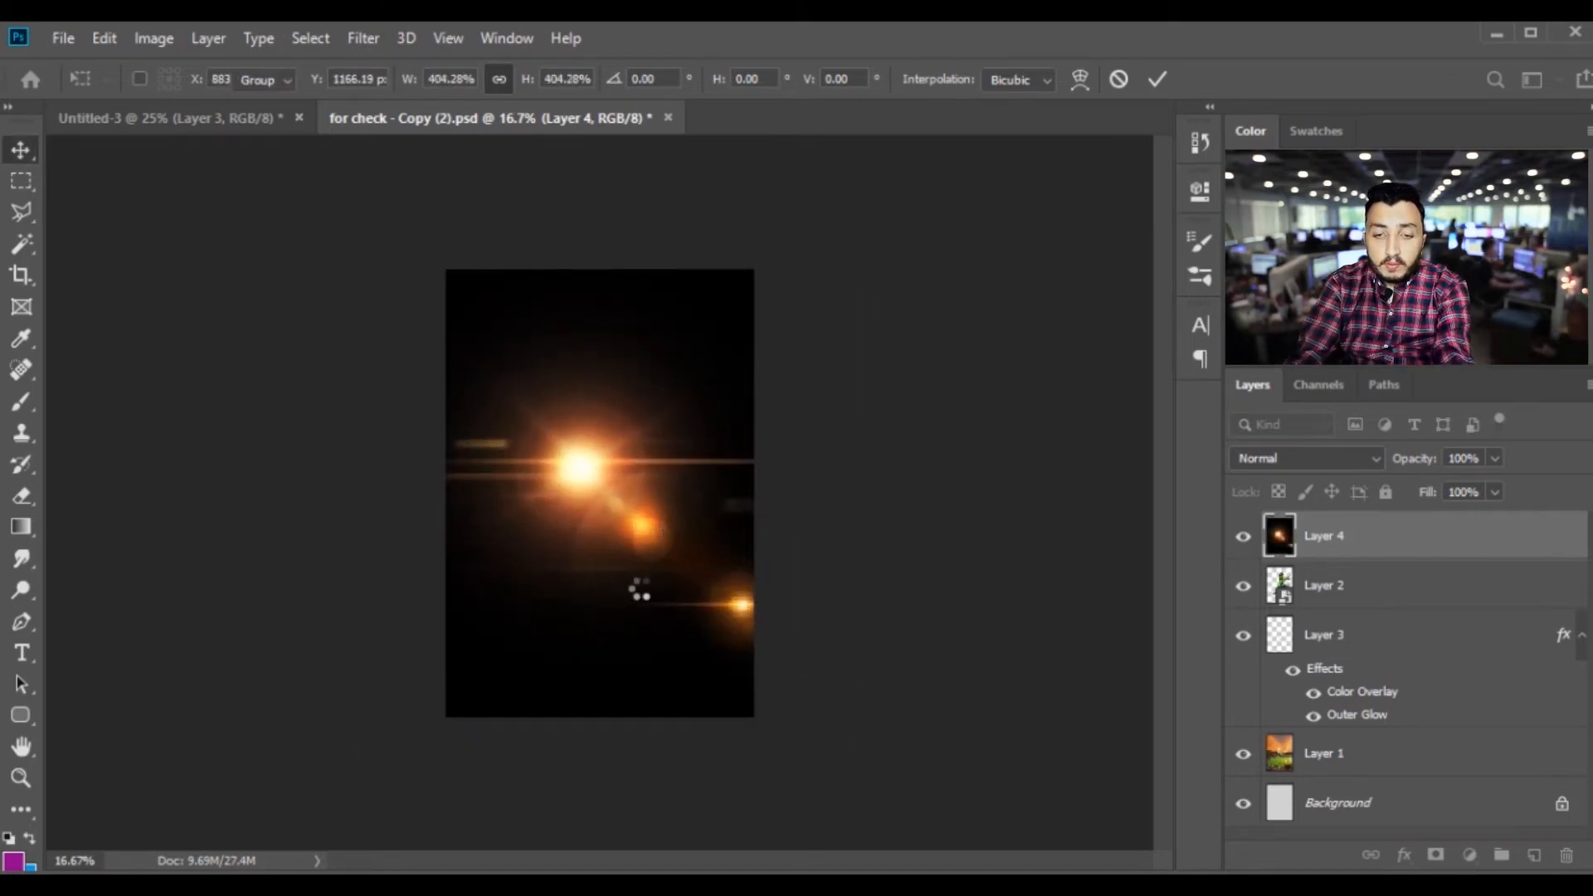
# Set the lens flare layer's blend mode to Soft Light and shift the flare slightly over the scene
pyautogui.hotkey('ctrl', '+')
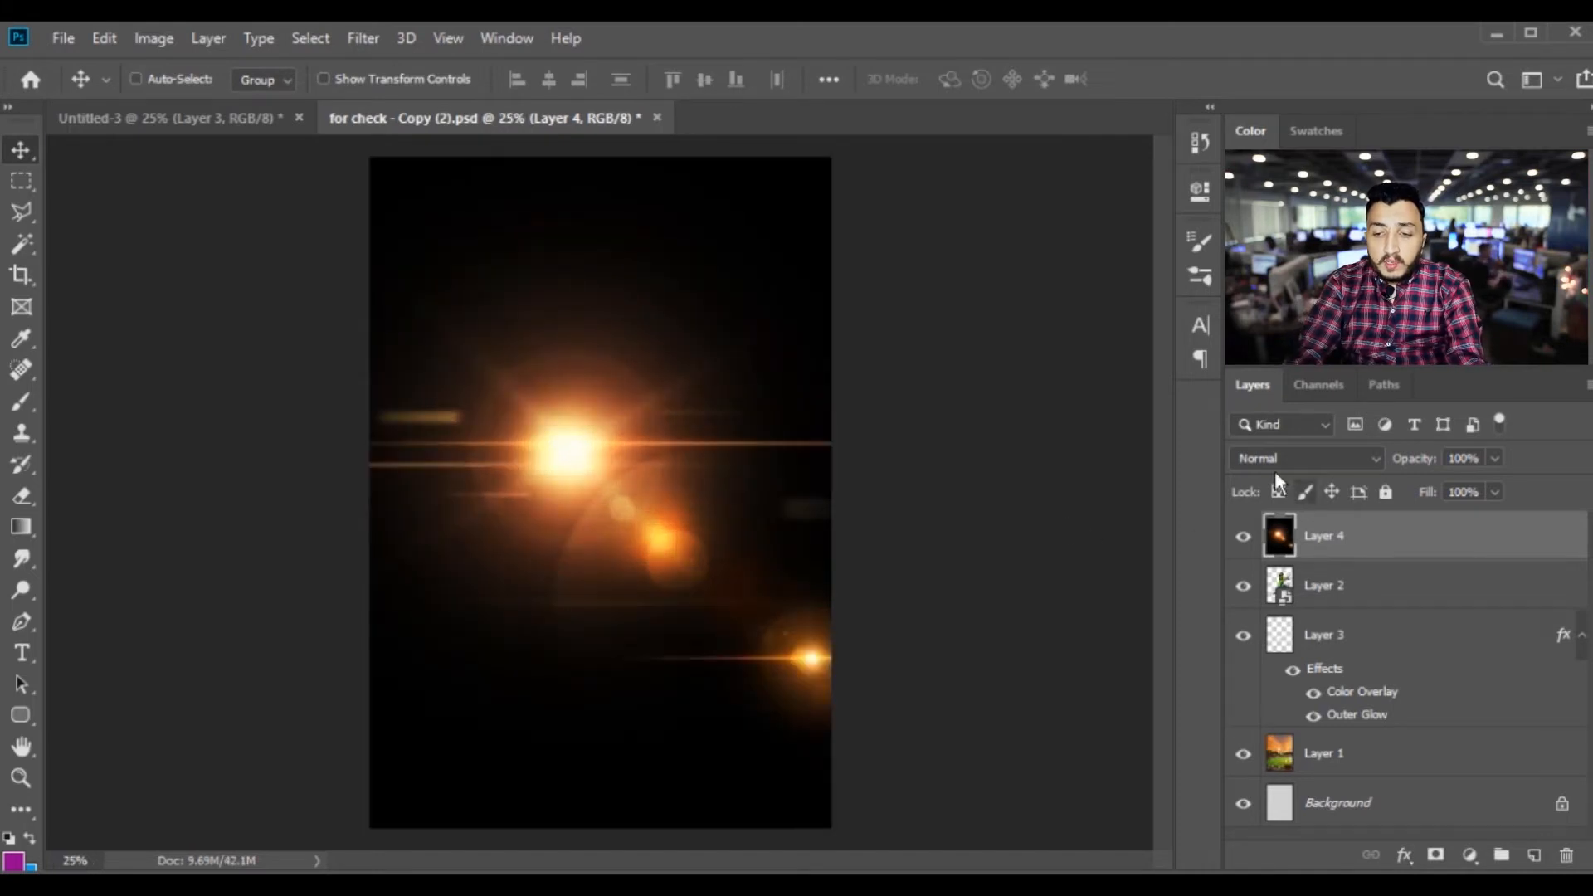
pyautogui.click(1259, 456)
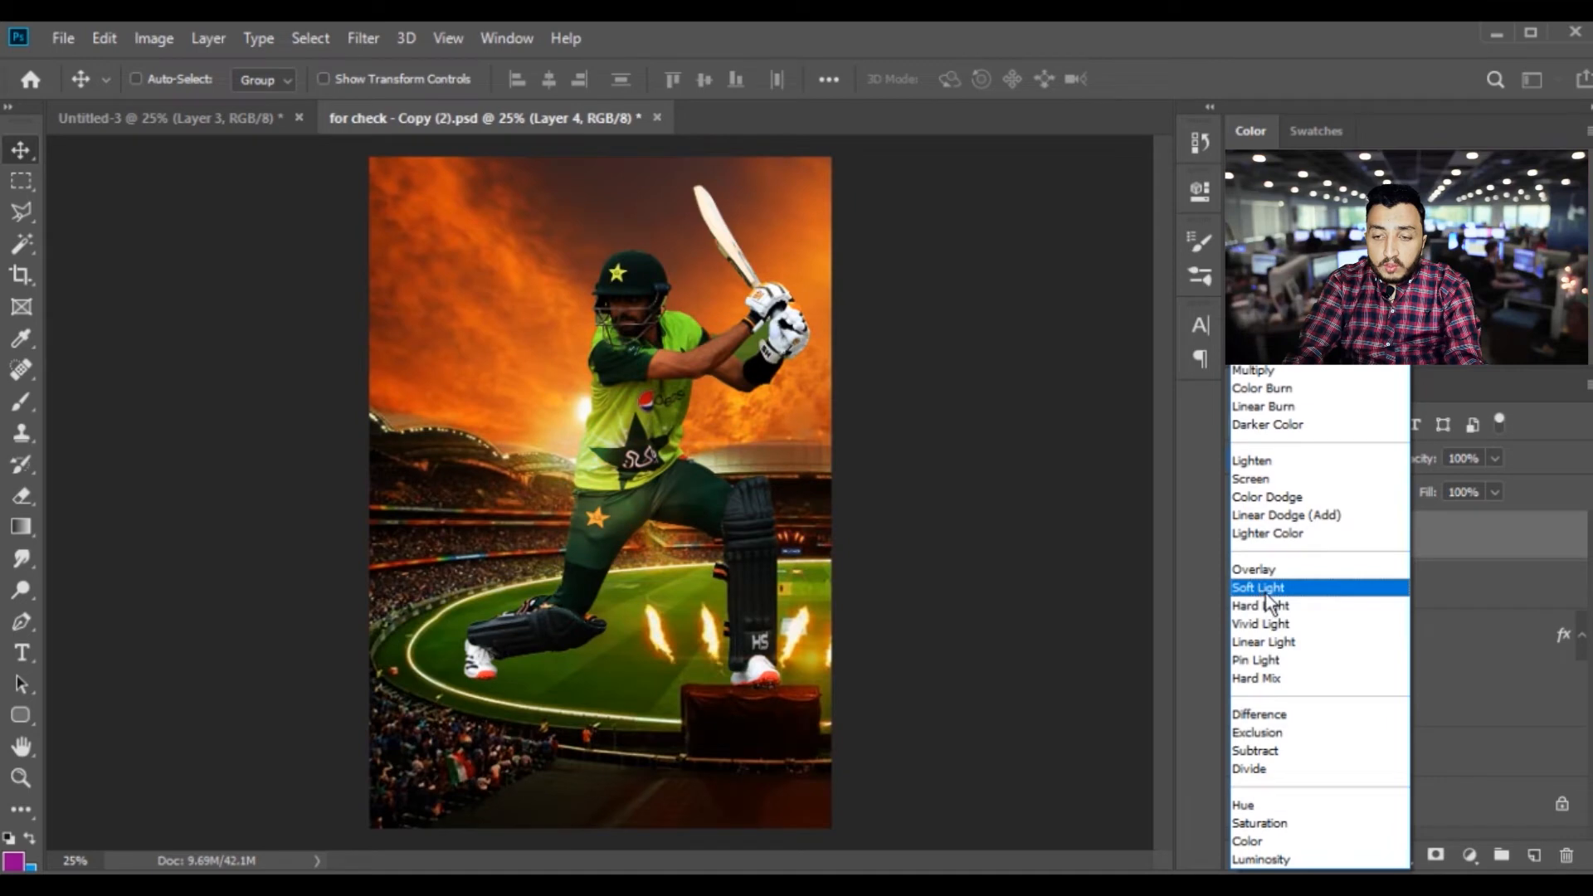
pyautogui.click(1265, 589)
pyautogui.moveTo(657, 404); pyautogui.dragTo(684, 426)
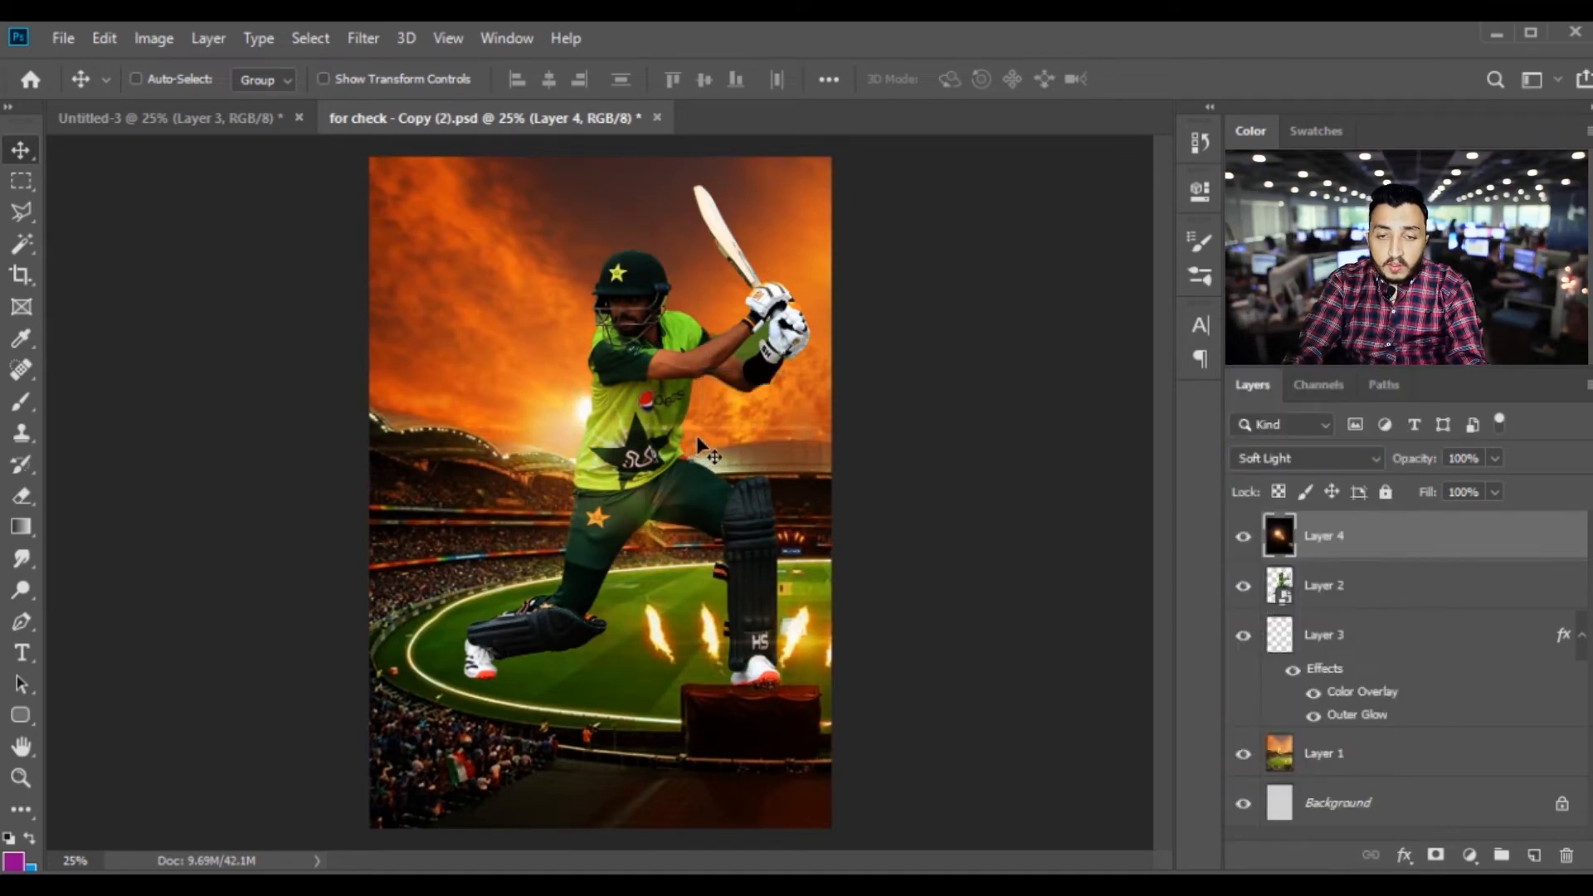
# Examine how the flare's light blends with the field, the batsman and the sky across the poster
pyautogui.hotkey('ctrl', '+')
pyautogui.scroll(-3, 697, 498)
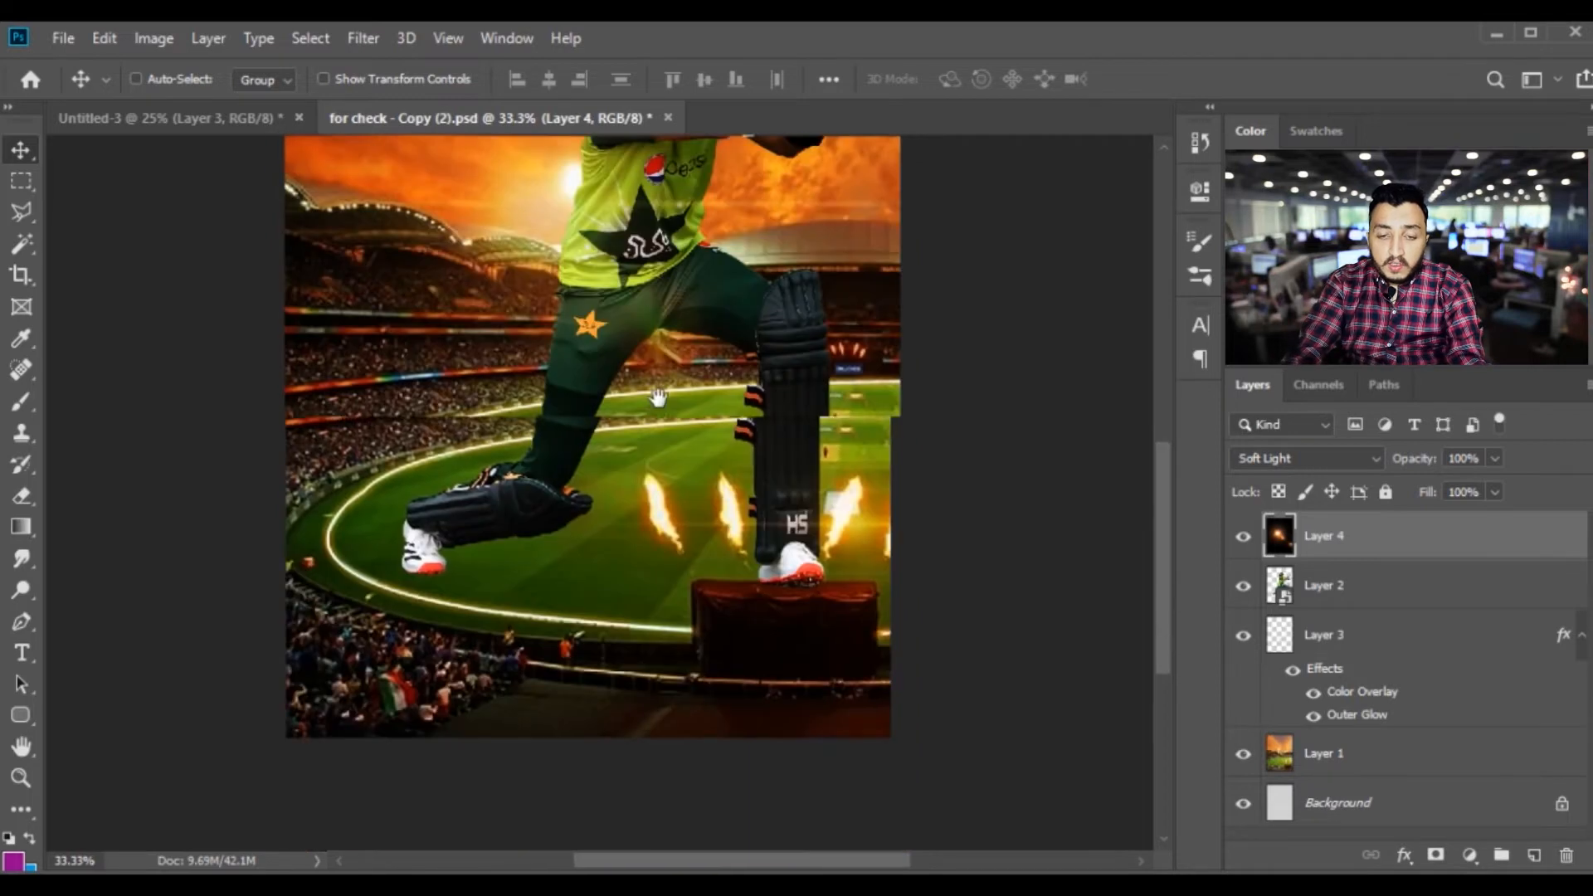
pyautogui.hotkey('ctrl', '+')
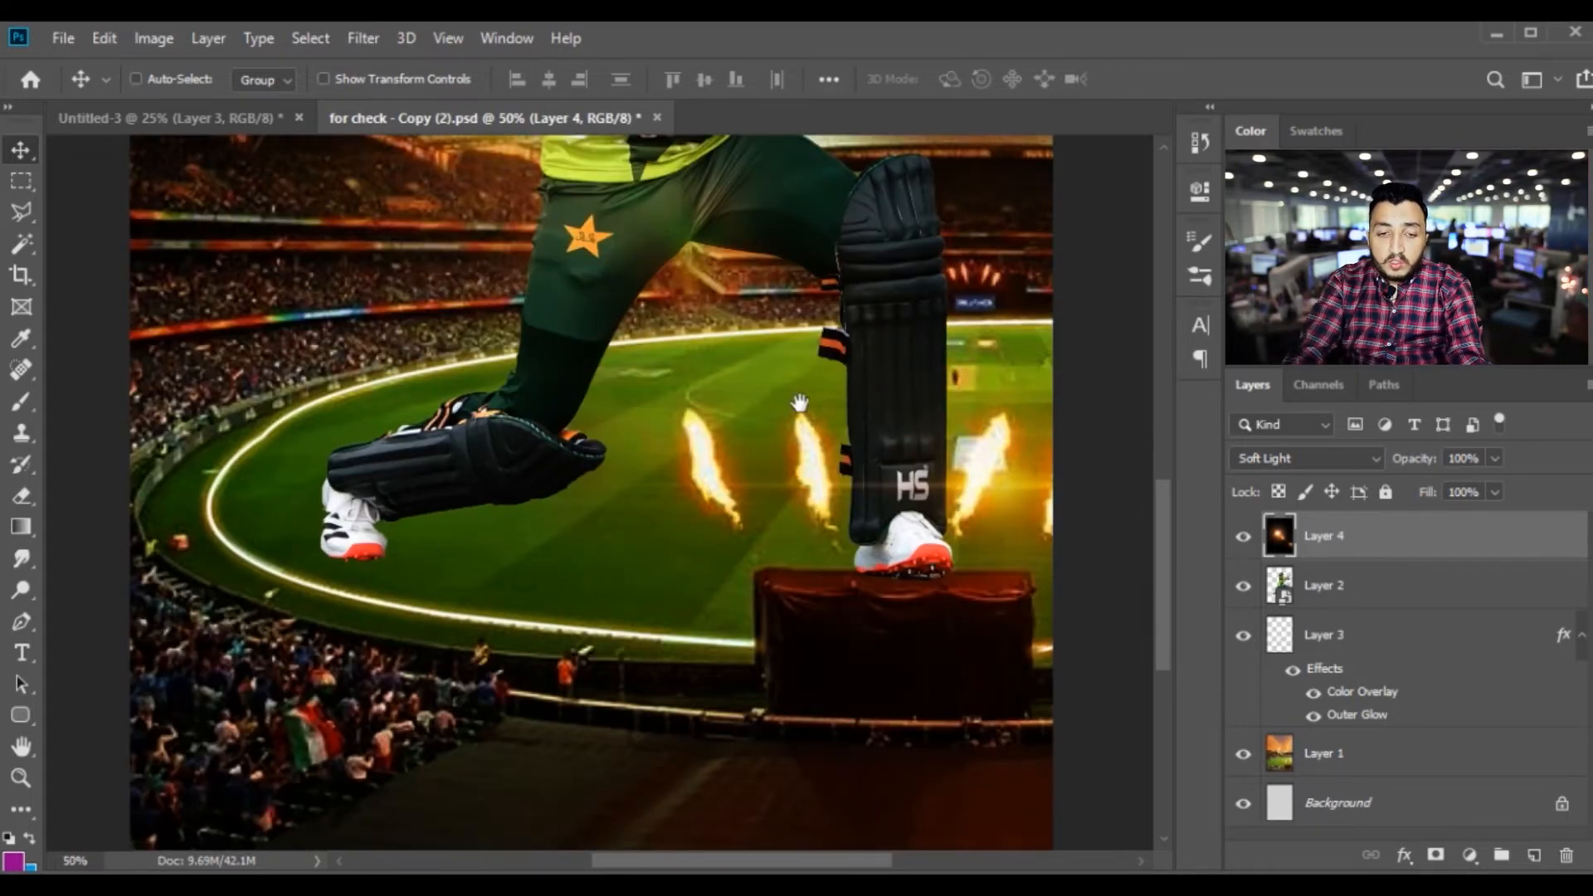
pyautogui.moveTo(799, 399); pyautogui.dragTo(712, 658)
pyautogui.hotkey('ctrl', '-')
pyautogui.hotkey('ctrl', '+')
pyautogui.moveTo(718, 410); pyautogui.dragTo(717, 643)
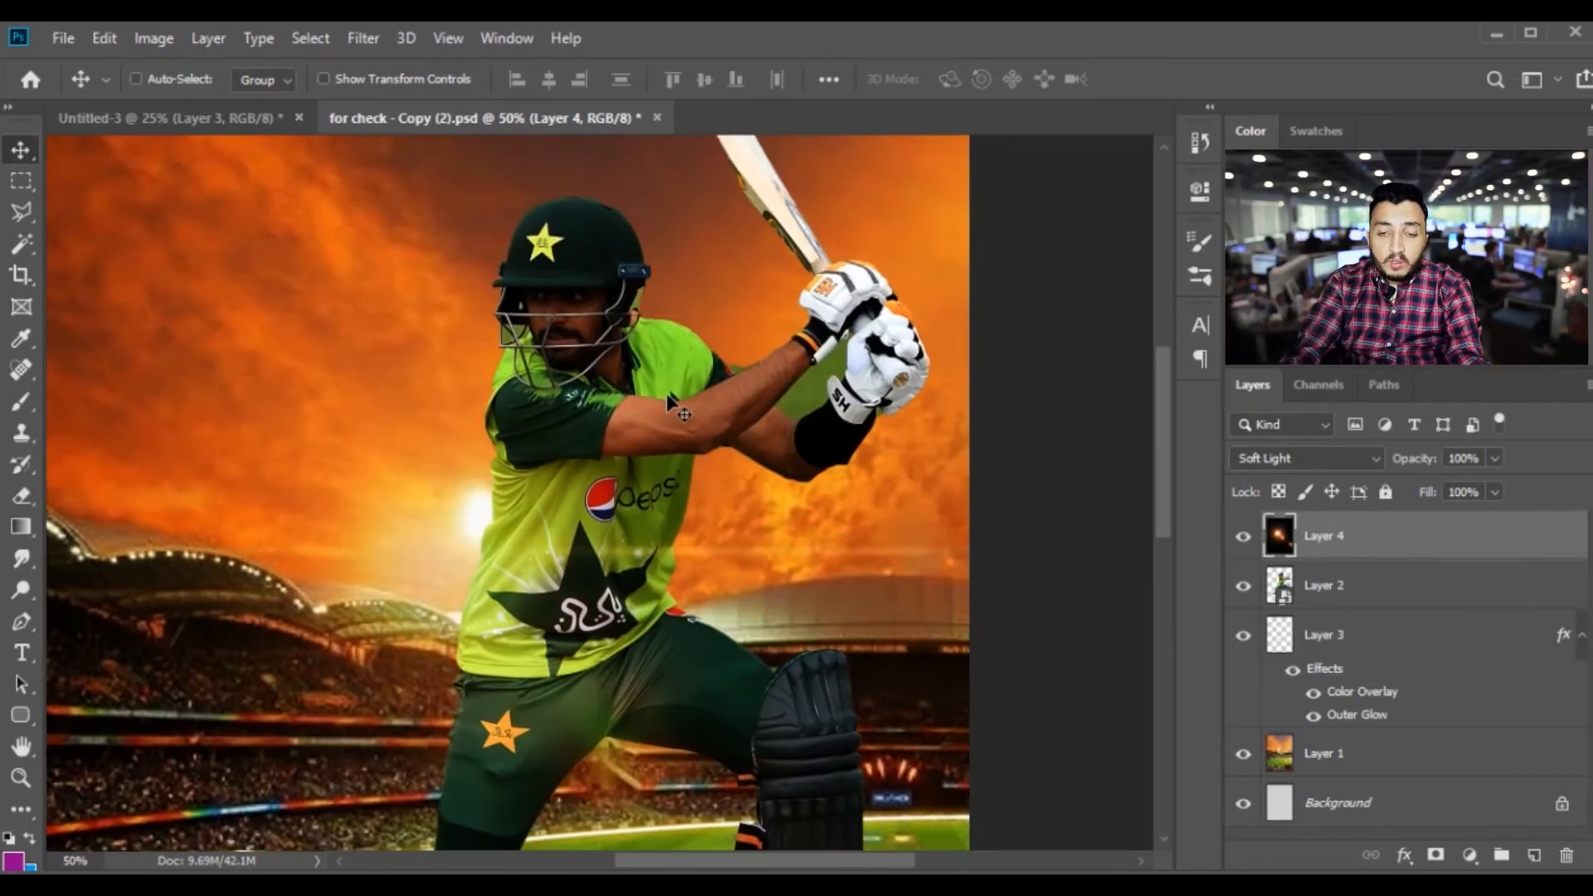
pyautogui.hotkey('ctrl', '-')
pyautogui.moveTo(623, 401); pyautogui.dragTo(719, 263)
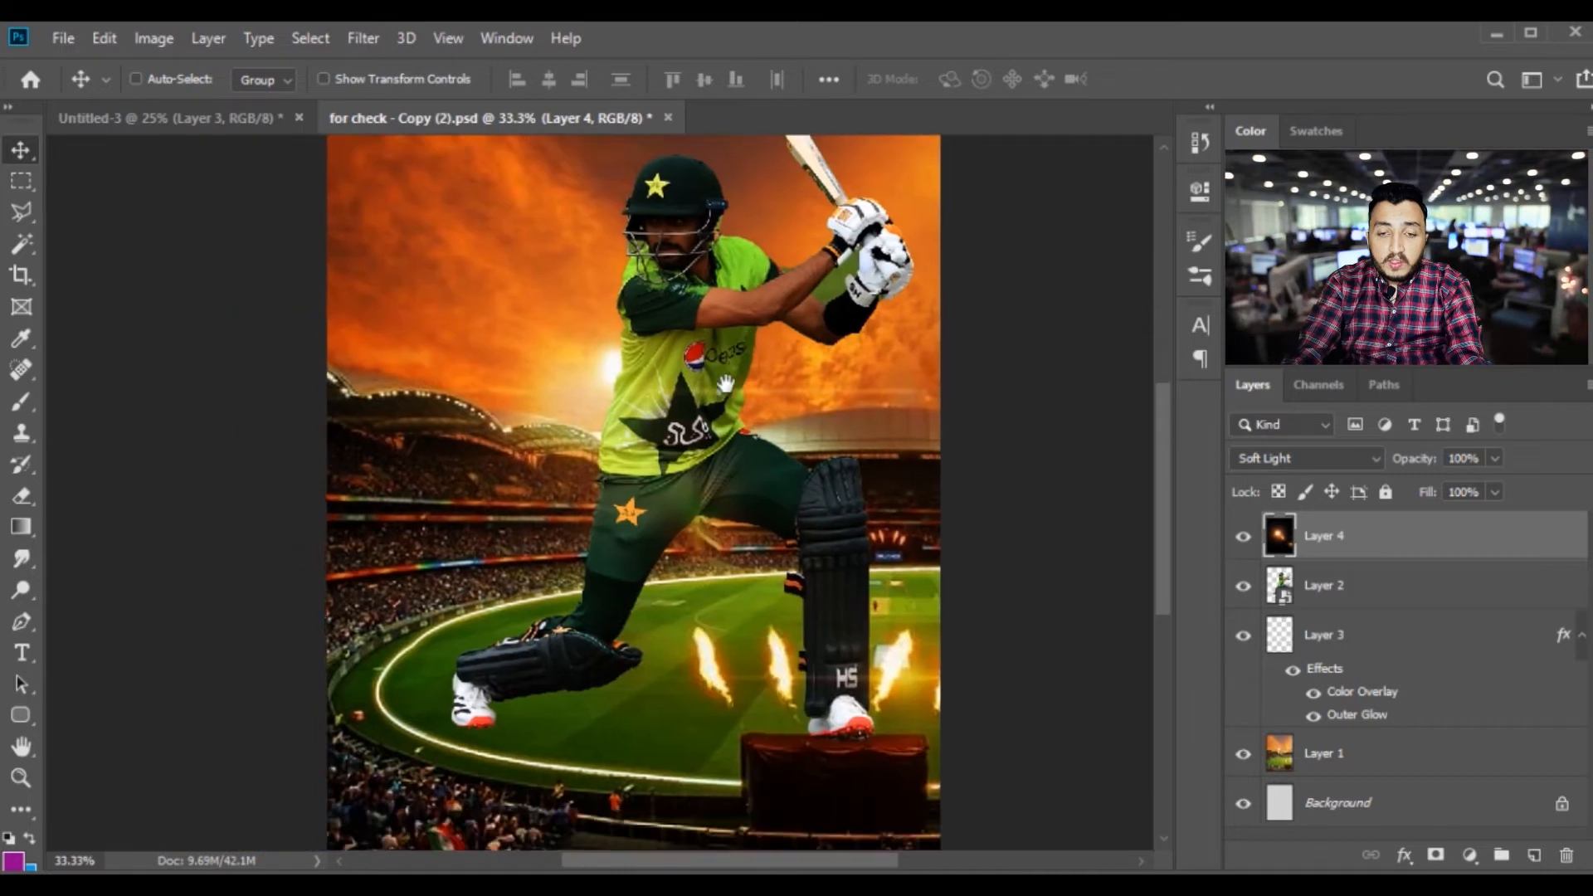
pyautogui.hotkey('ctrl', '-')
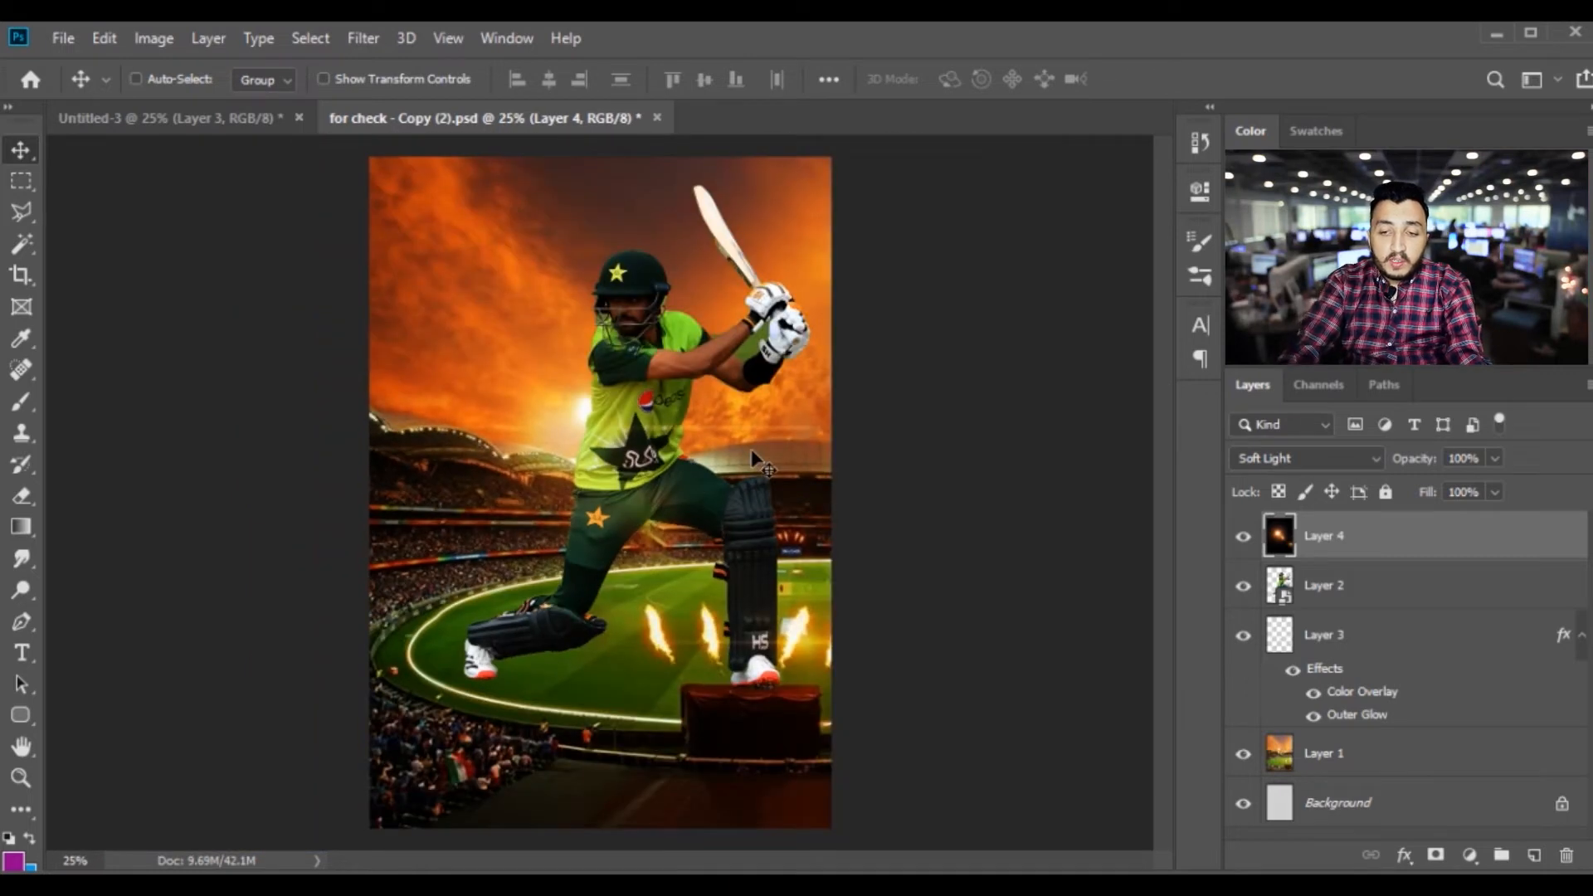
# Add a new empty layer above Layer 3, which holds the glowing boundary line
pyautogui.hotkey('ctrl', '+')
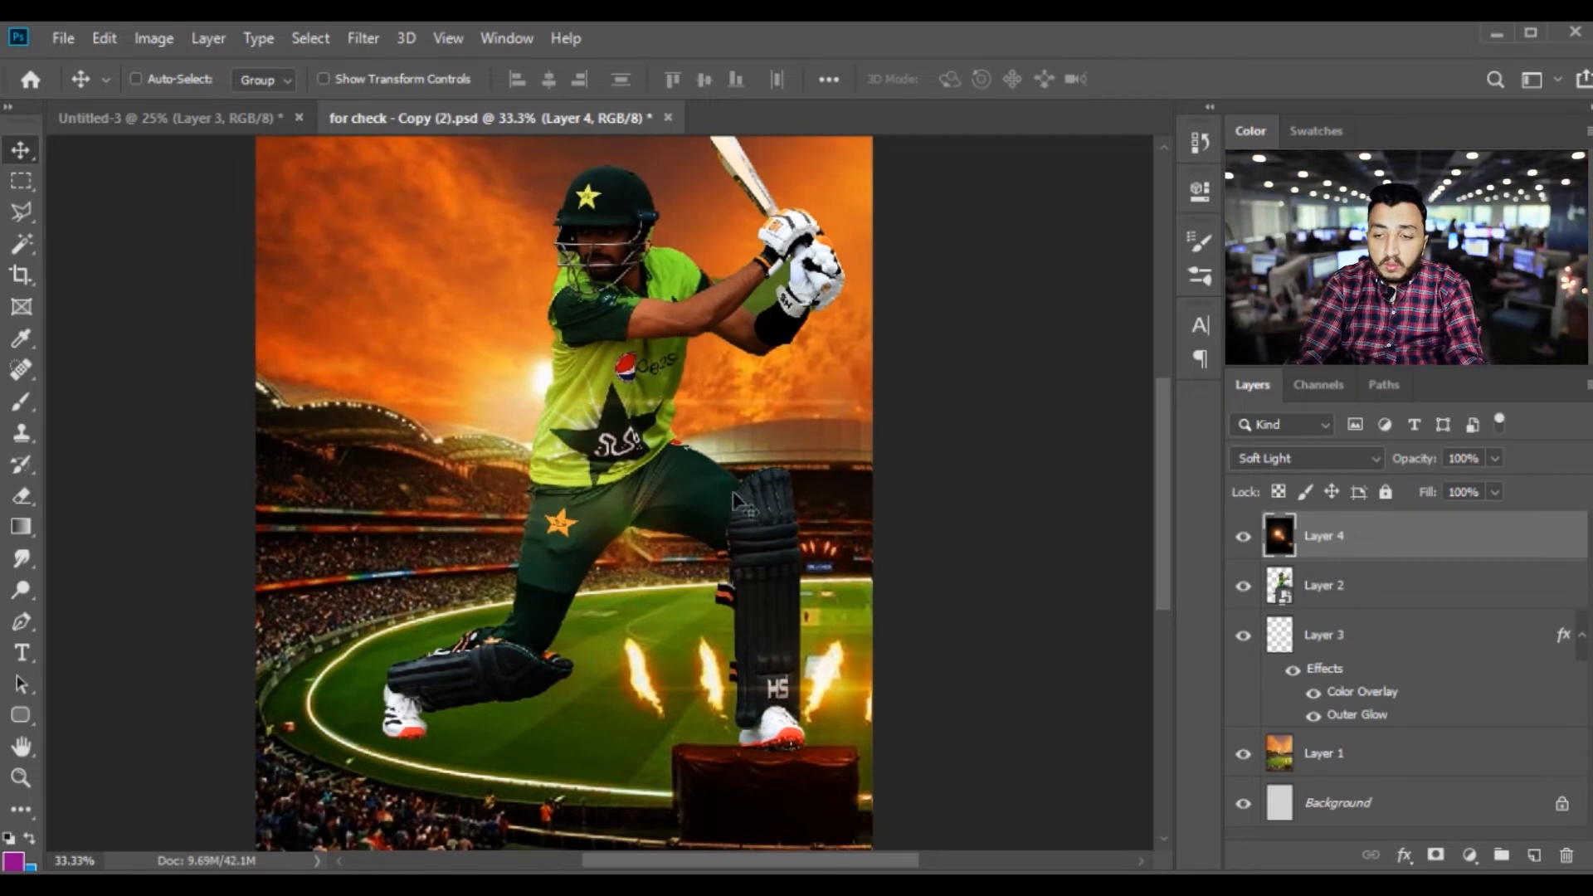
pyautogui.click(1344, 644)
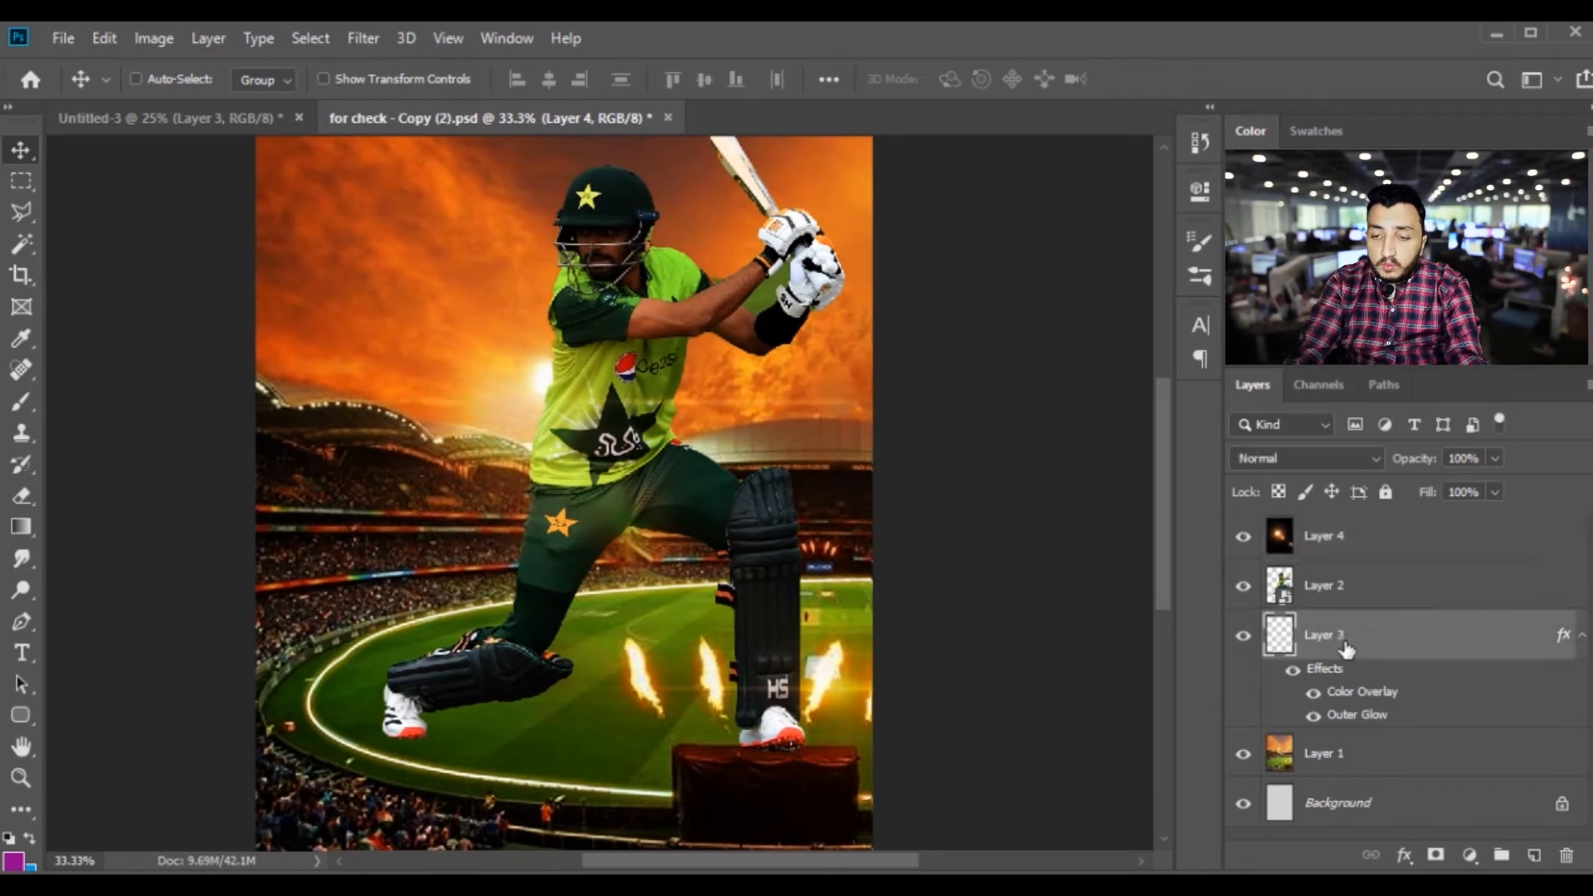
pyautogui.click(1535, 857)
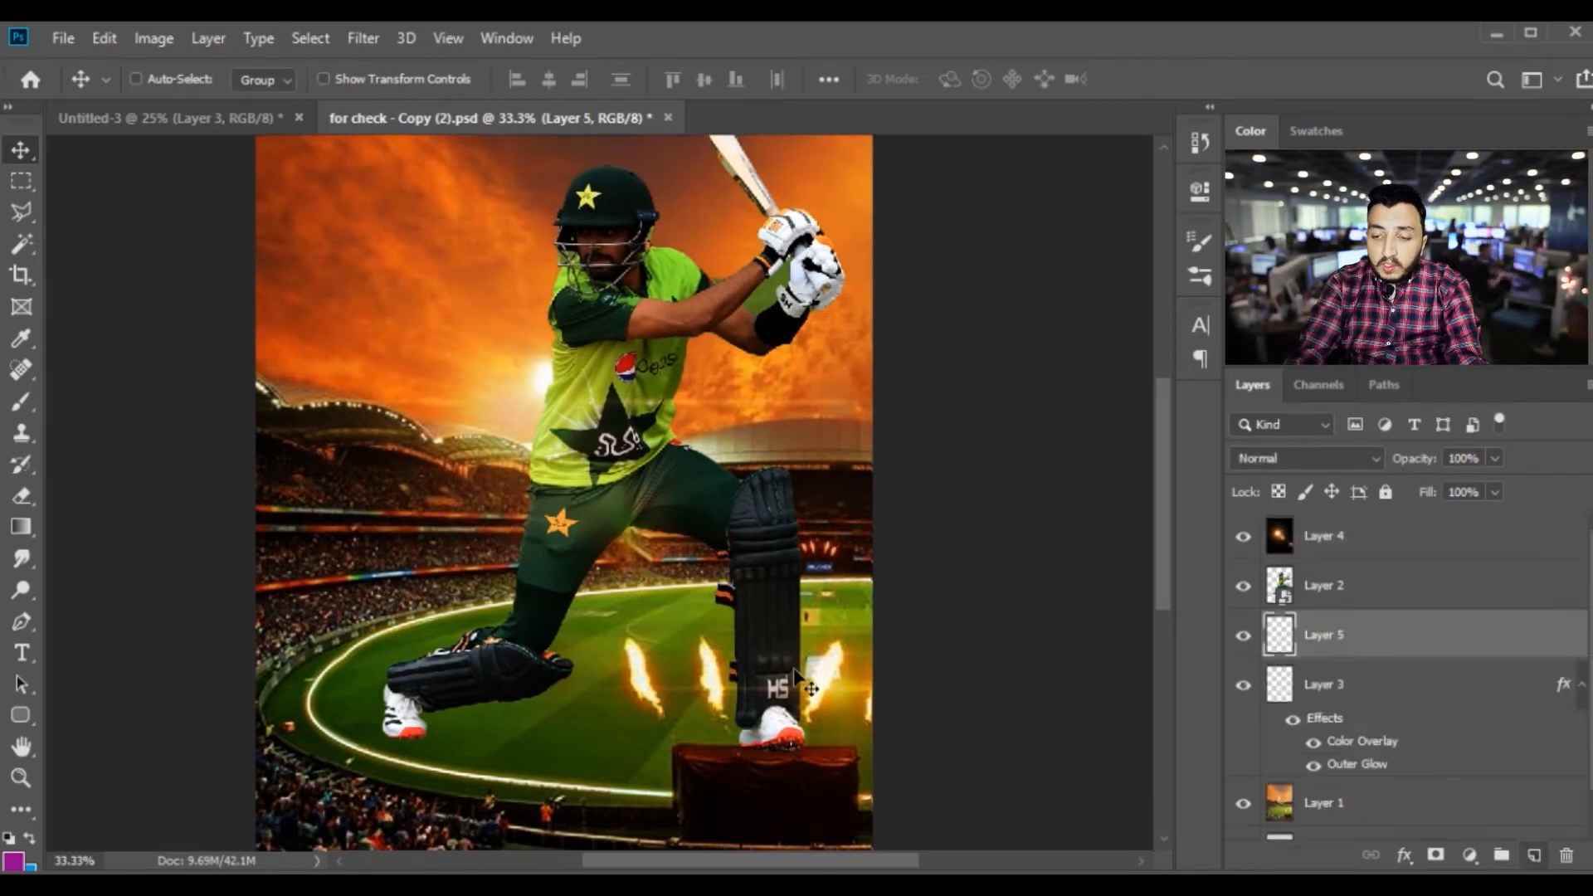
# Start a curved path with the Pen tool, winding from the red platform up across the batsman's front leg
pyautogui.click(20, 621)
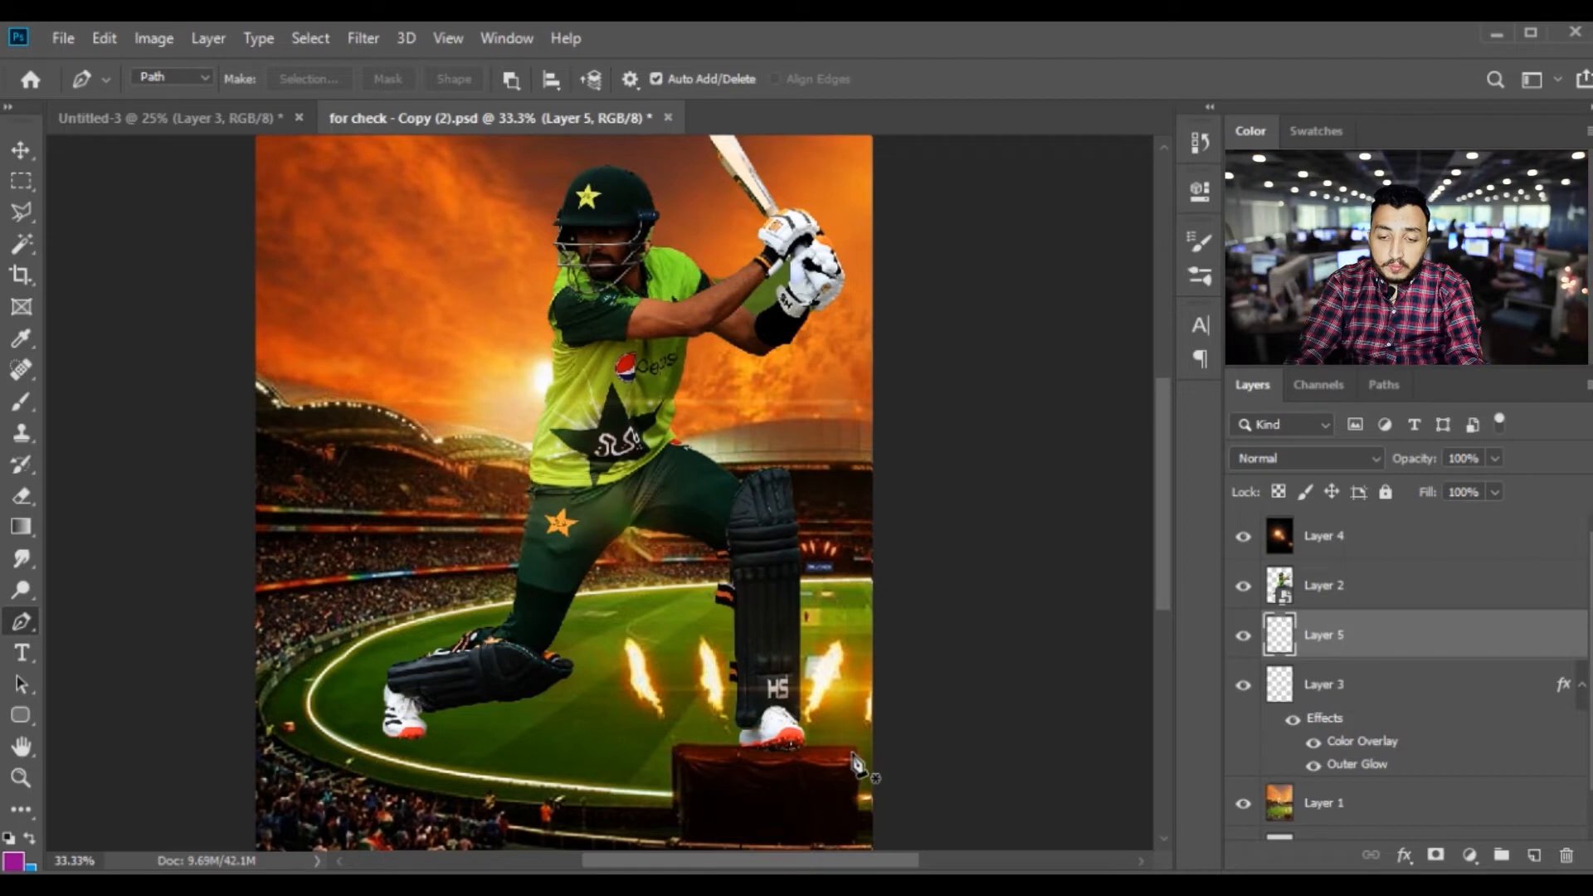
pyautogui.click(855, 770)
pyautogui.moveTo(668, 719); pyautogui.dragTo(661, 648)
pyautogui.moveTo(824, 617); pyautogui.dragTo(837, 571)
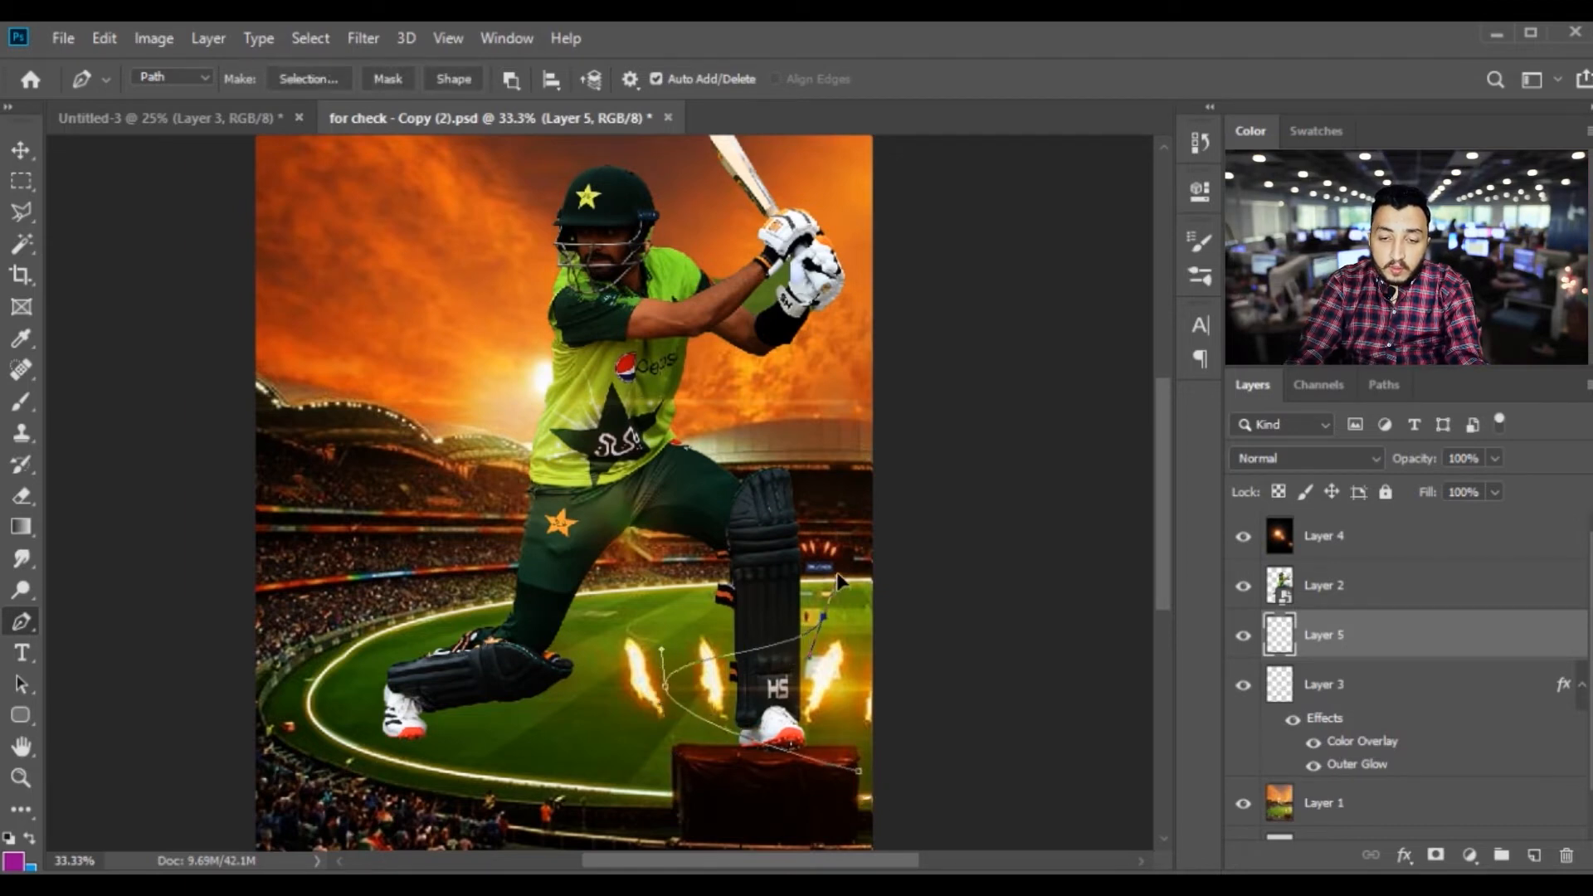
# Try to continue the path in curves around the batsman's waist and undo the added points
pyautogui.moveTo(487, 525); pyautogui.dragTo(475, 492)
pyautogui.moveTo(733, 412); pyautogui.dragTo(744, 387)
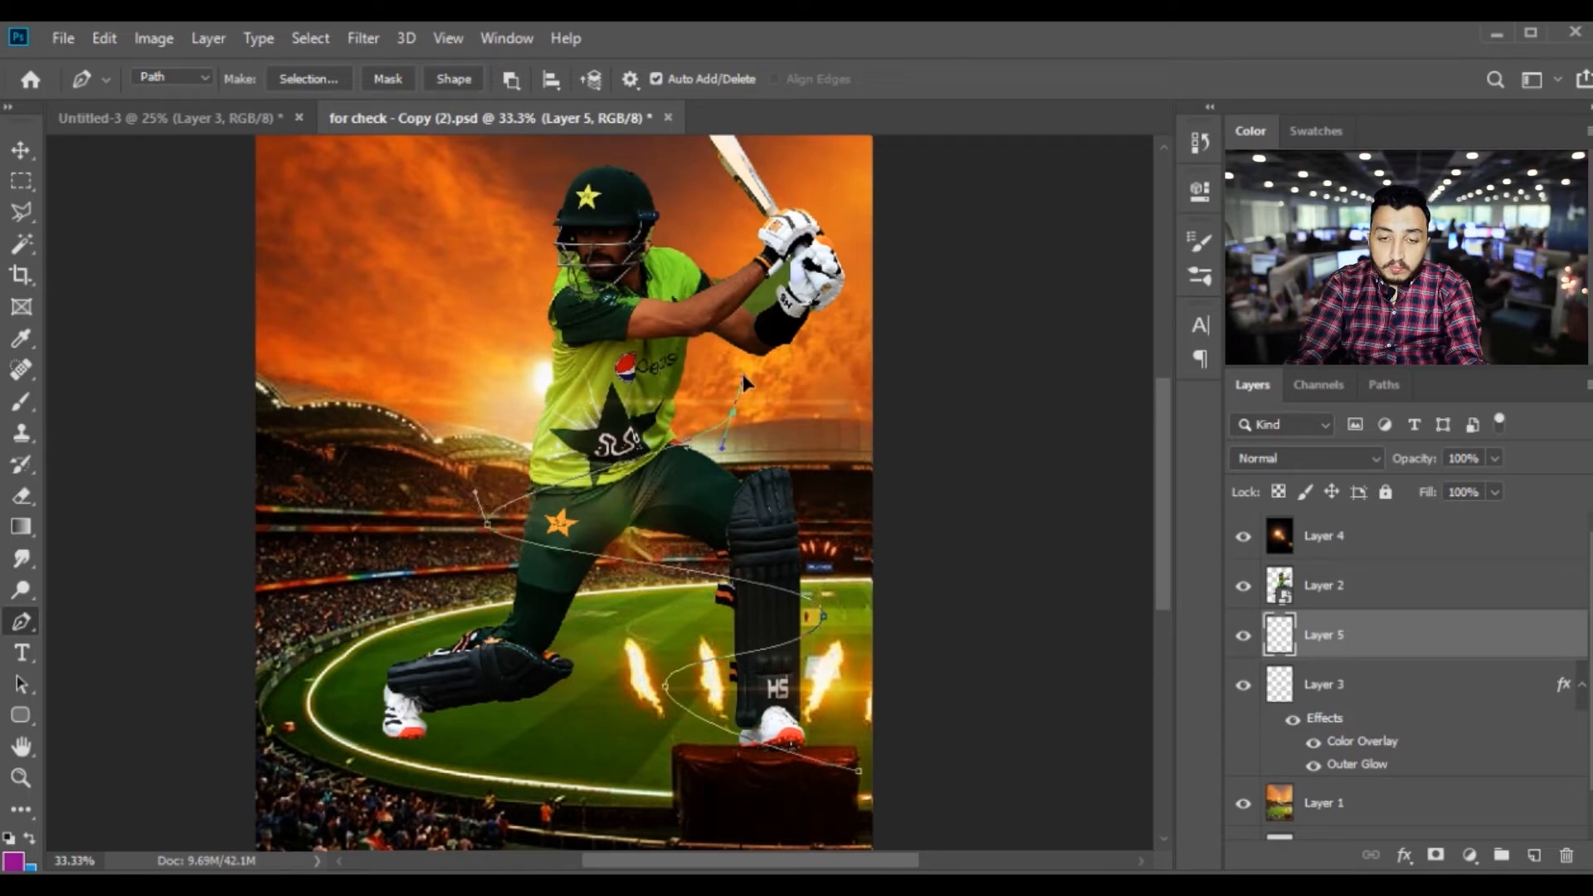
pyautogui.hotkey('ctrl', 'z')
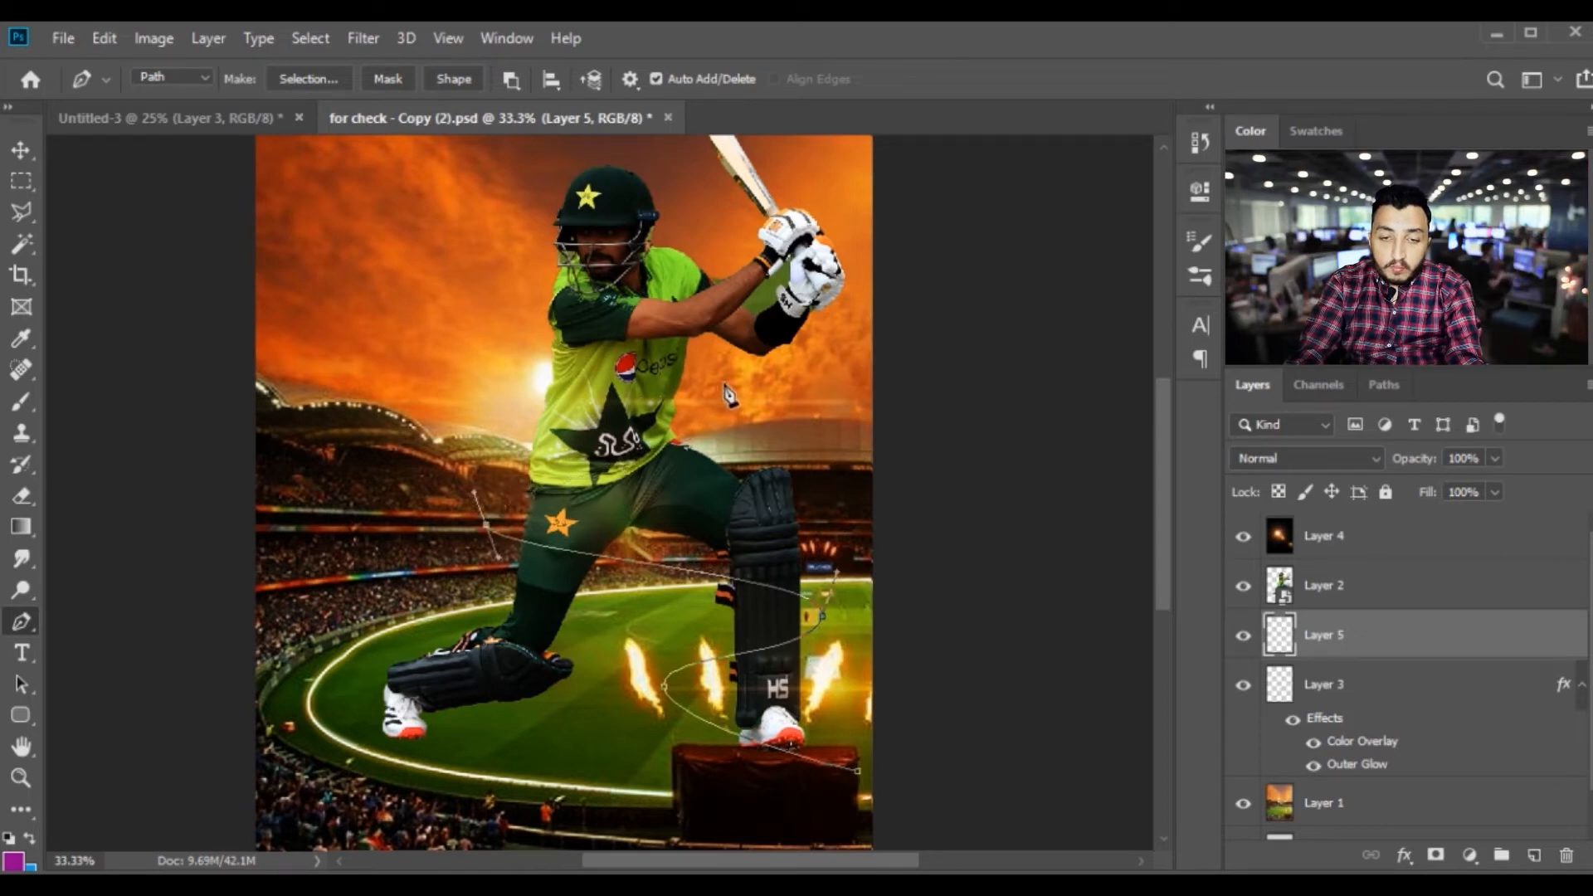
pyautogui.hotkey('ctrl', 'z')
pyautogui.moveTo(486, 516); pyautogui.dragTo(486, 488)
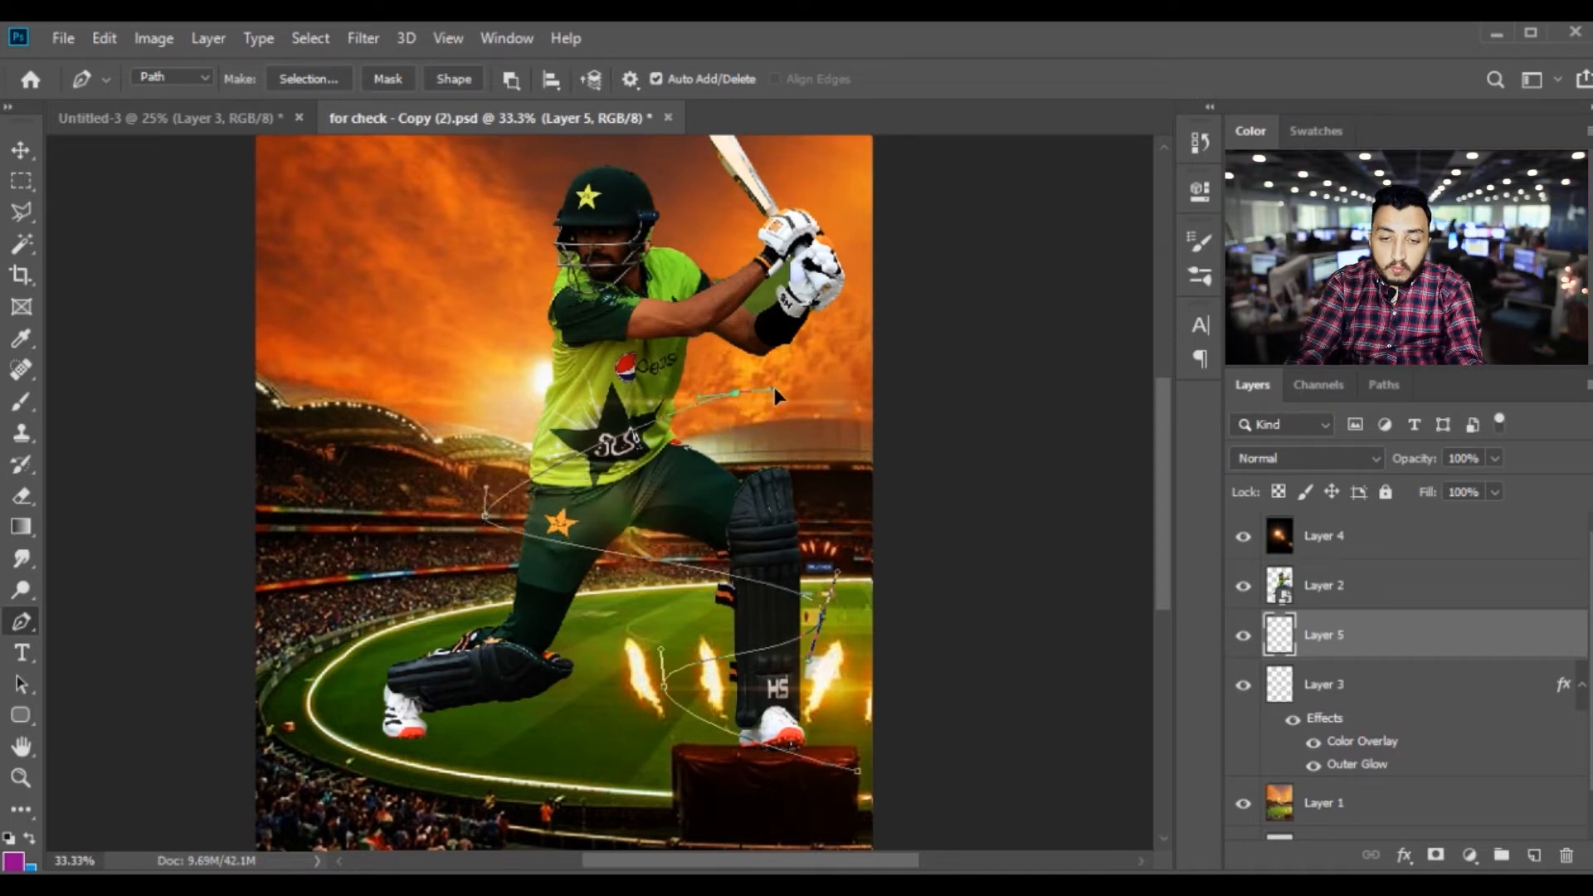
pyautogui.hotkey('ctrl', 'z')
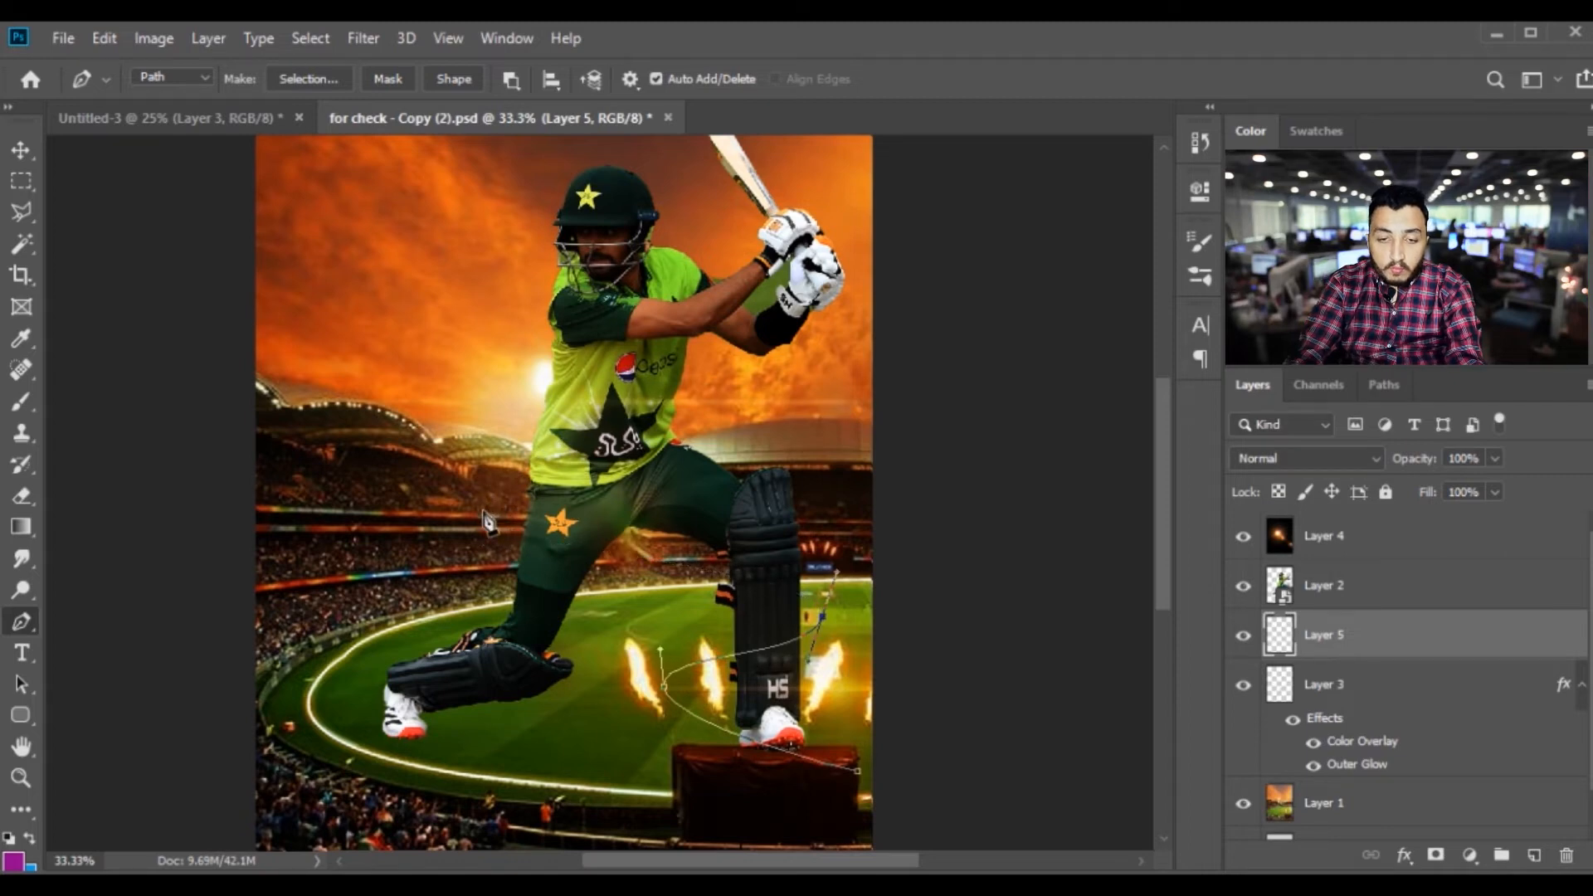
# Extend the path in wide S-curves around the batsman's waist, torso and helmet, ending above the bat
pyautogui.moveTo(489, 485); pyautogui.dragTo(471, 416)
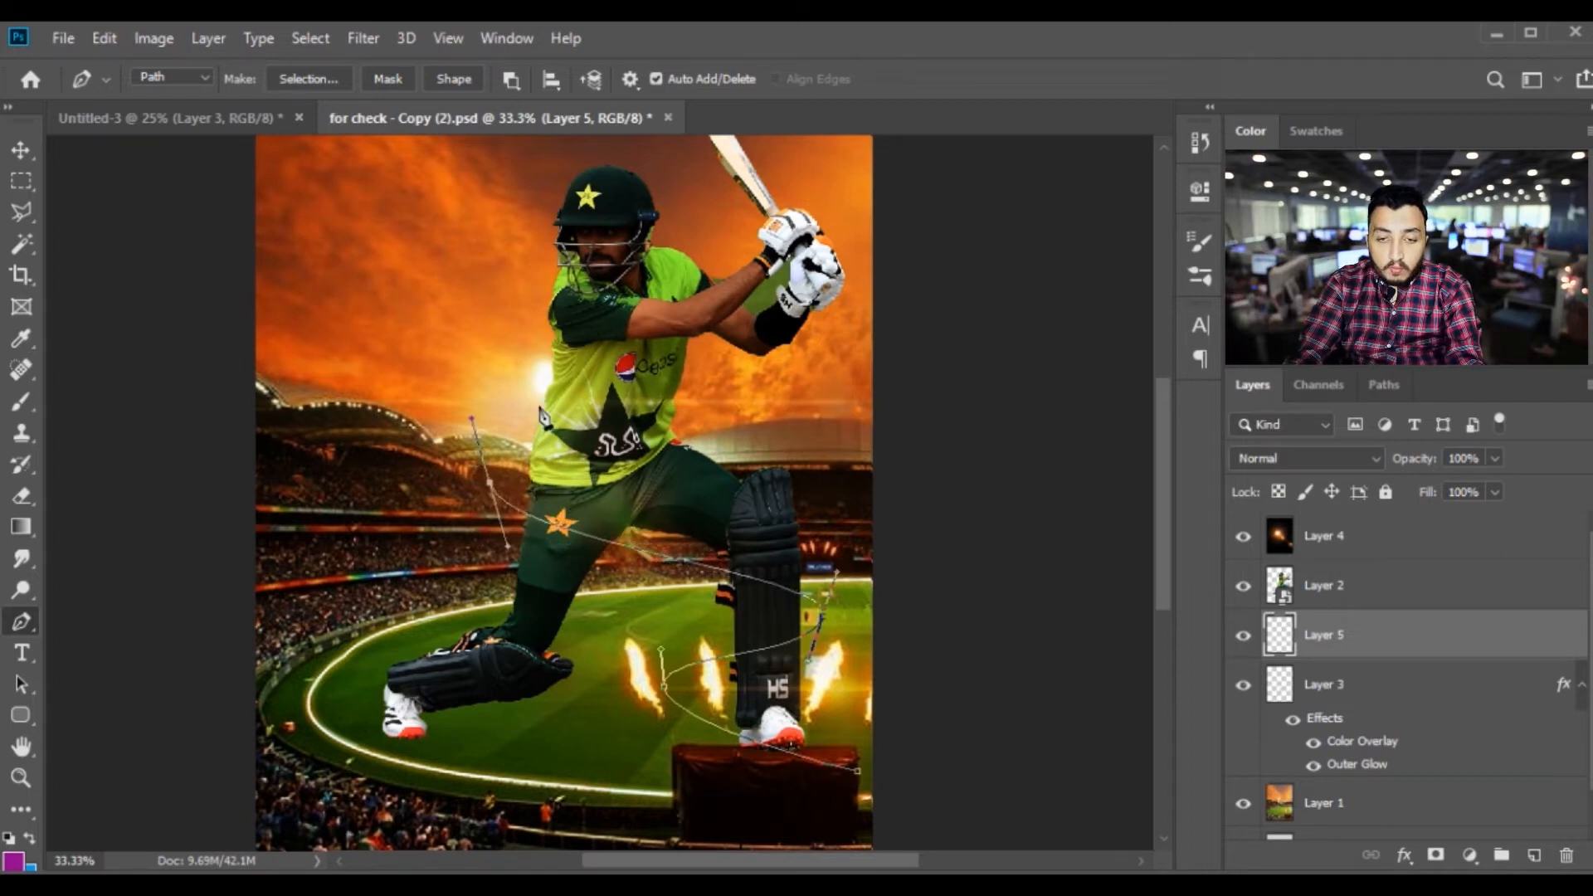
pyautogui.moveTo(757, 368); pyautogui.dragTo(765, 317)
pyautogui.moveTo(501, 287); pyautogui.dragTo(488, 239)
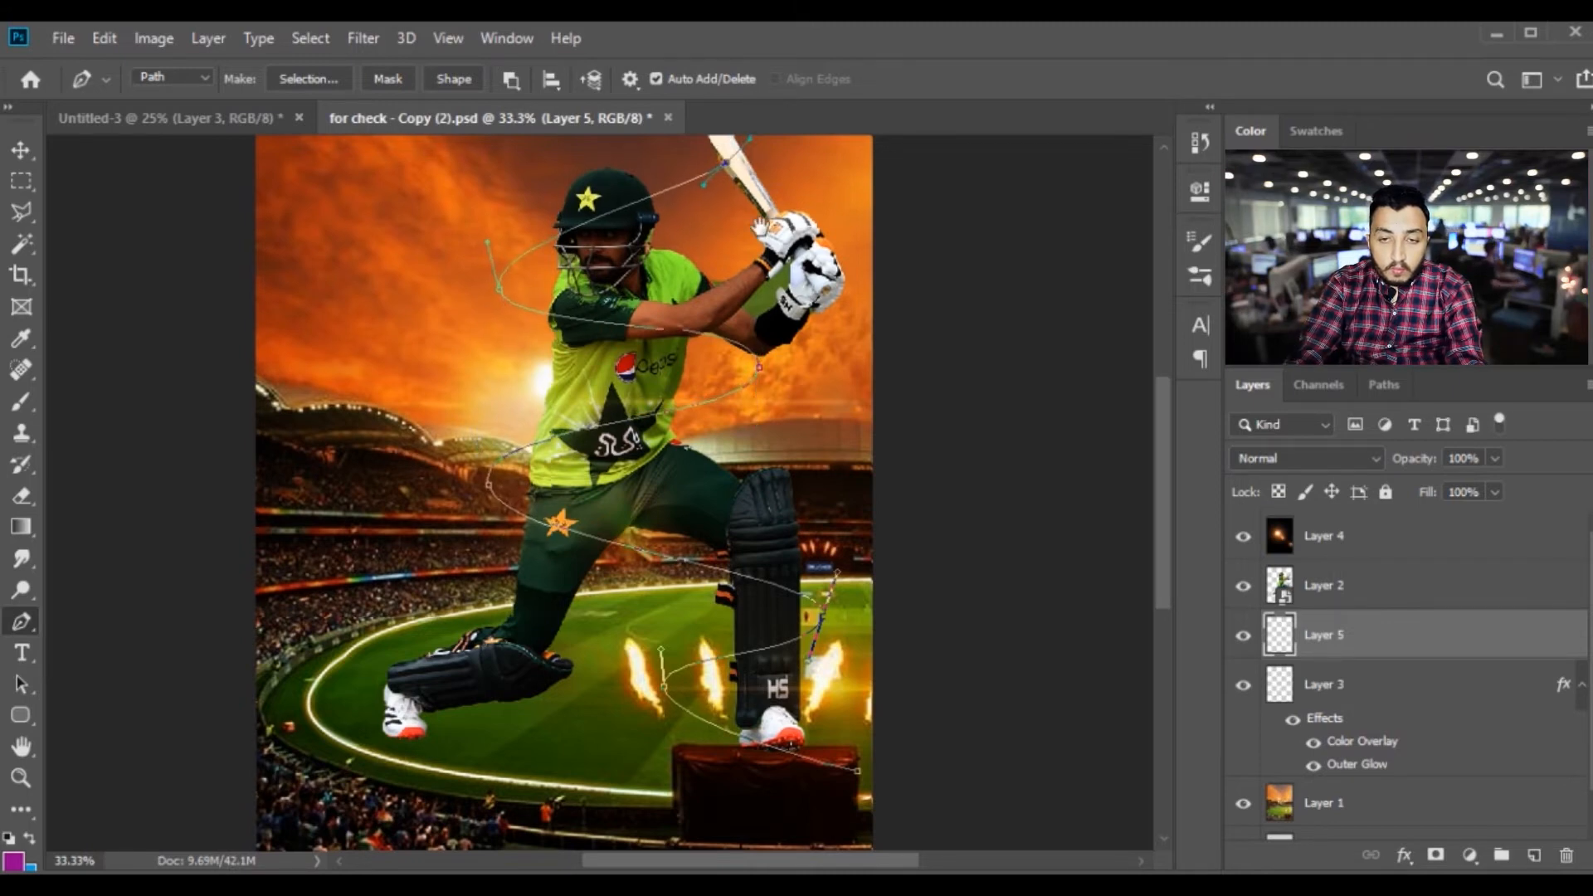
pyautogui.moveTo(769, 179); pyautogui.dragTo(755, 372)
pyautogui.click(741, 261)
# Try stroking the spiral path using Brush with Simulate Pressure off, and undo the stroke
pyautogui.rightClick(745, 332)
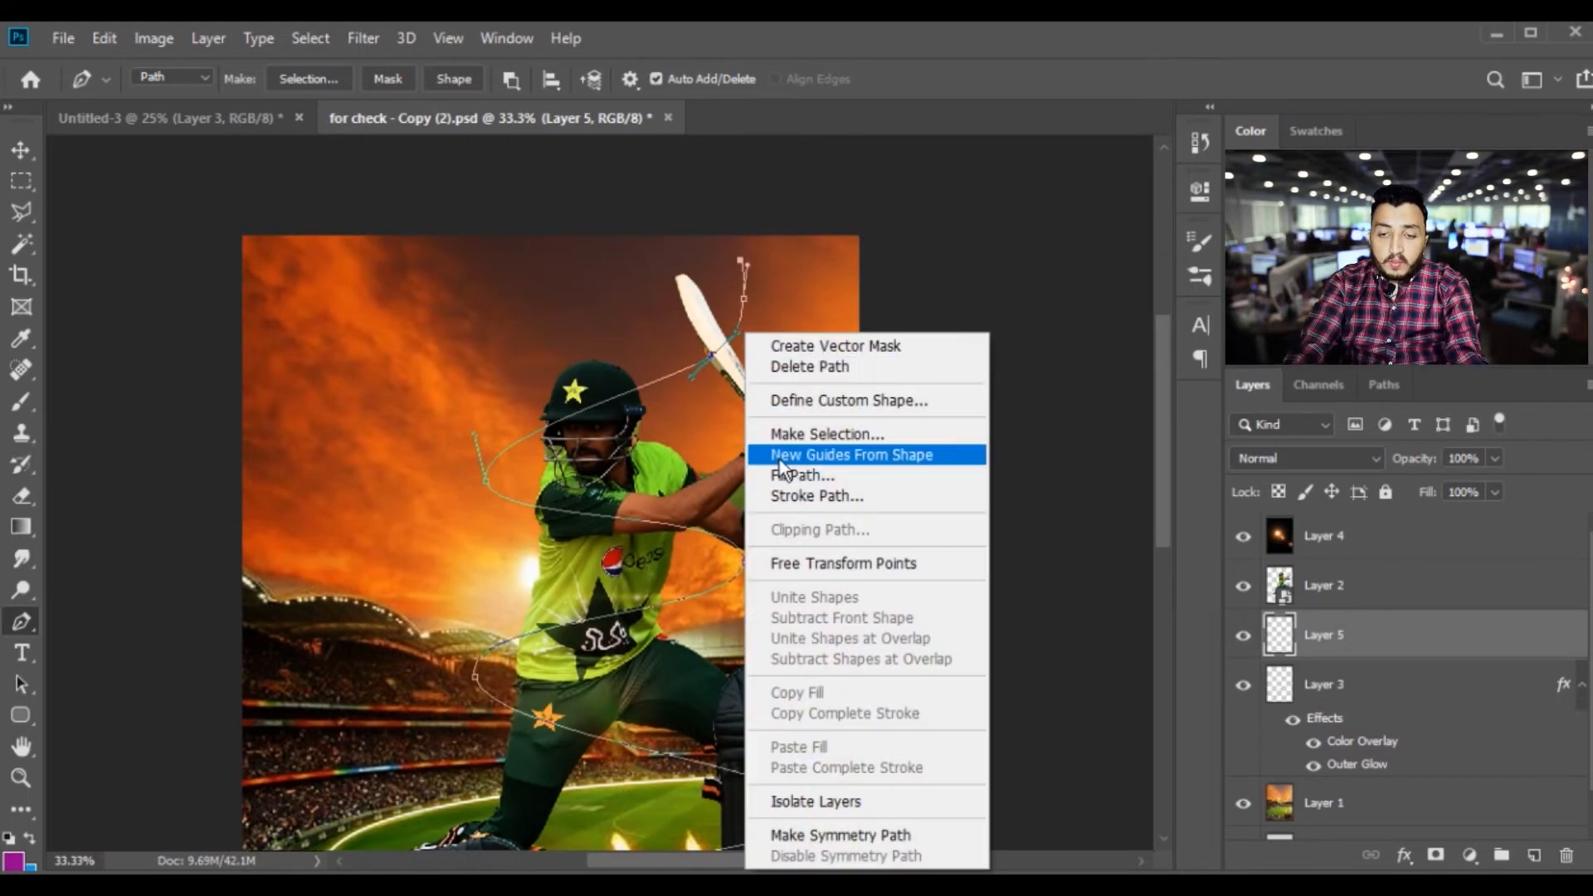
pyautogui.click(803, 496)
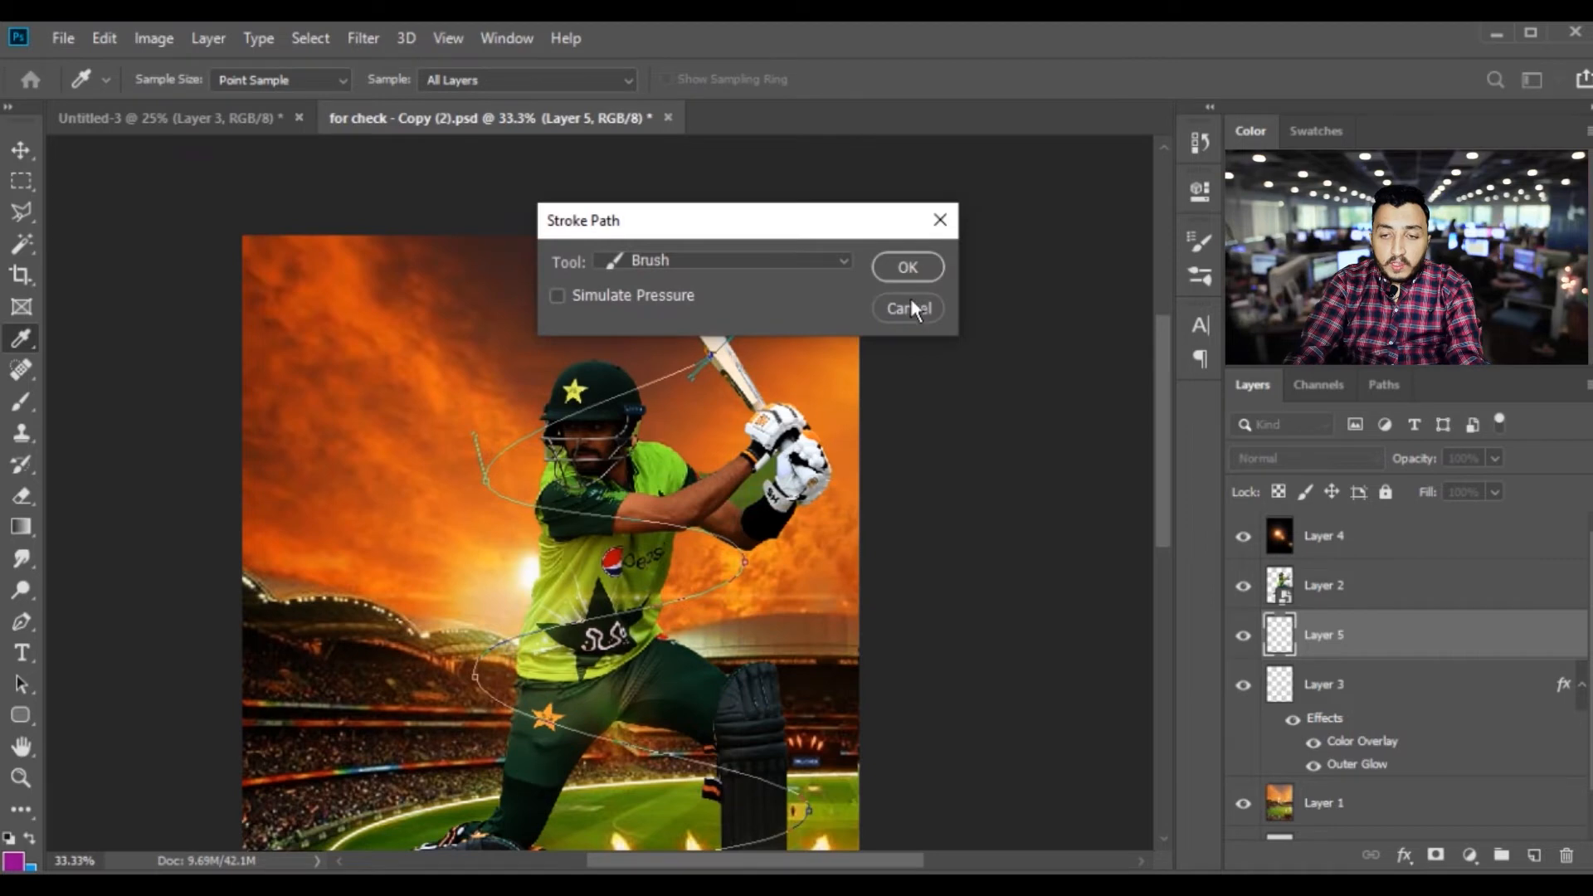
pyautogui.click(906, 267)
pyautogui.scroll(-3, 817, 423)
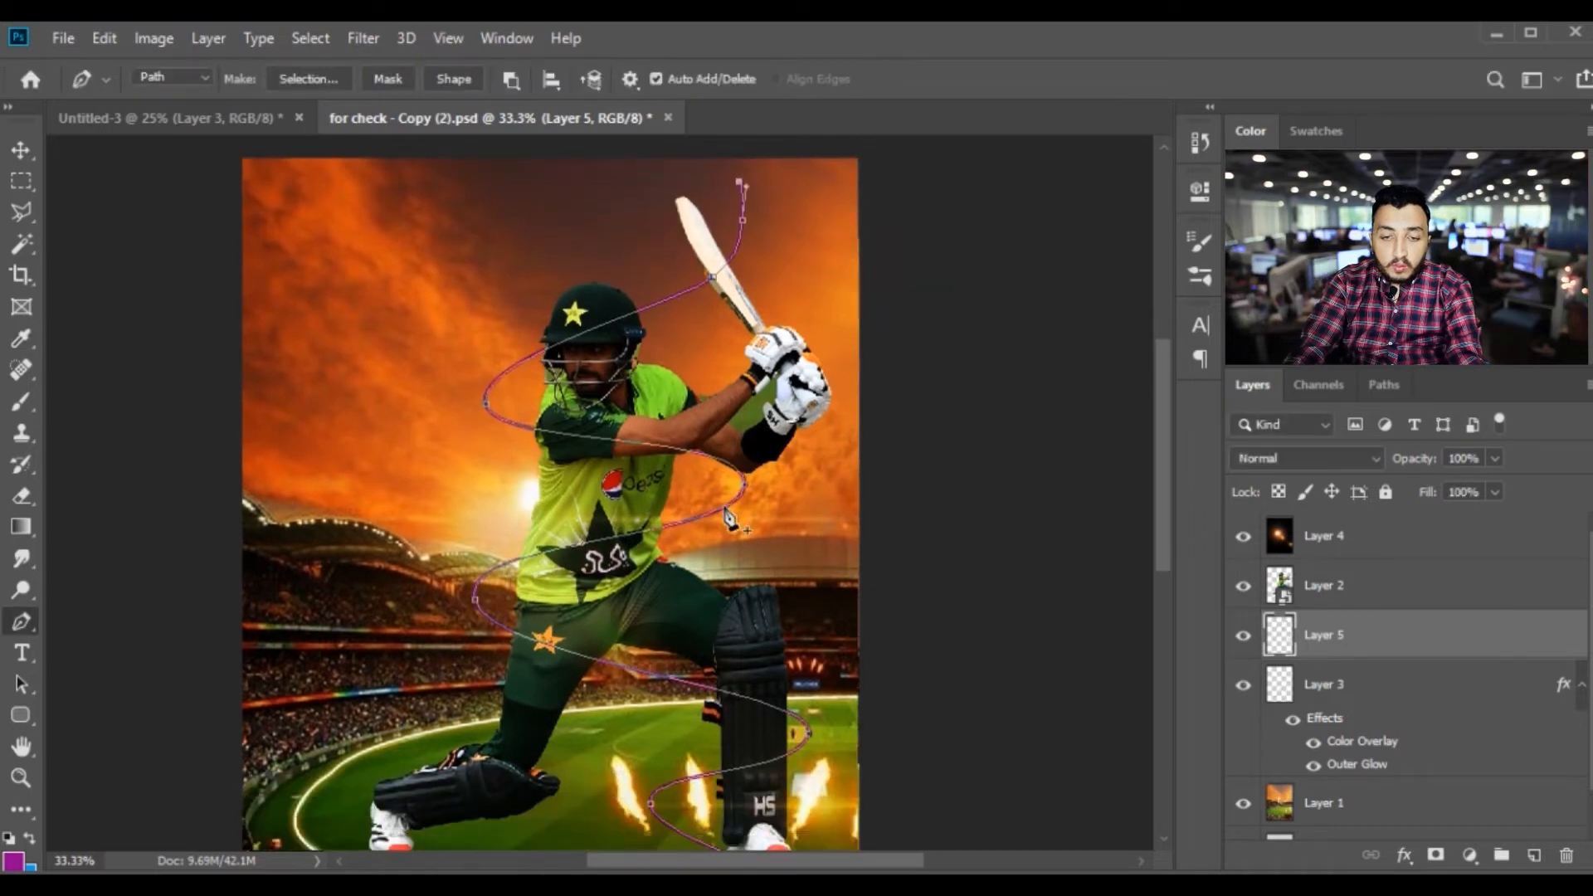
pyautogui.hotkey('ctrl', 'z')
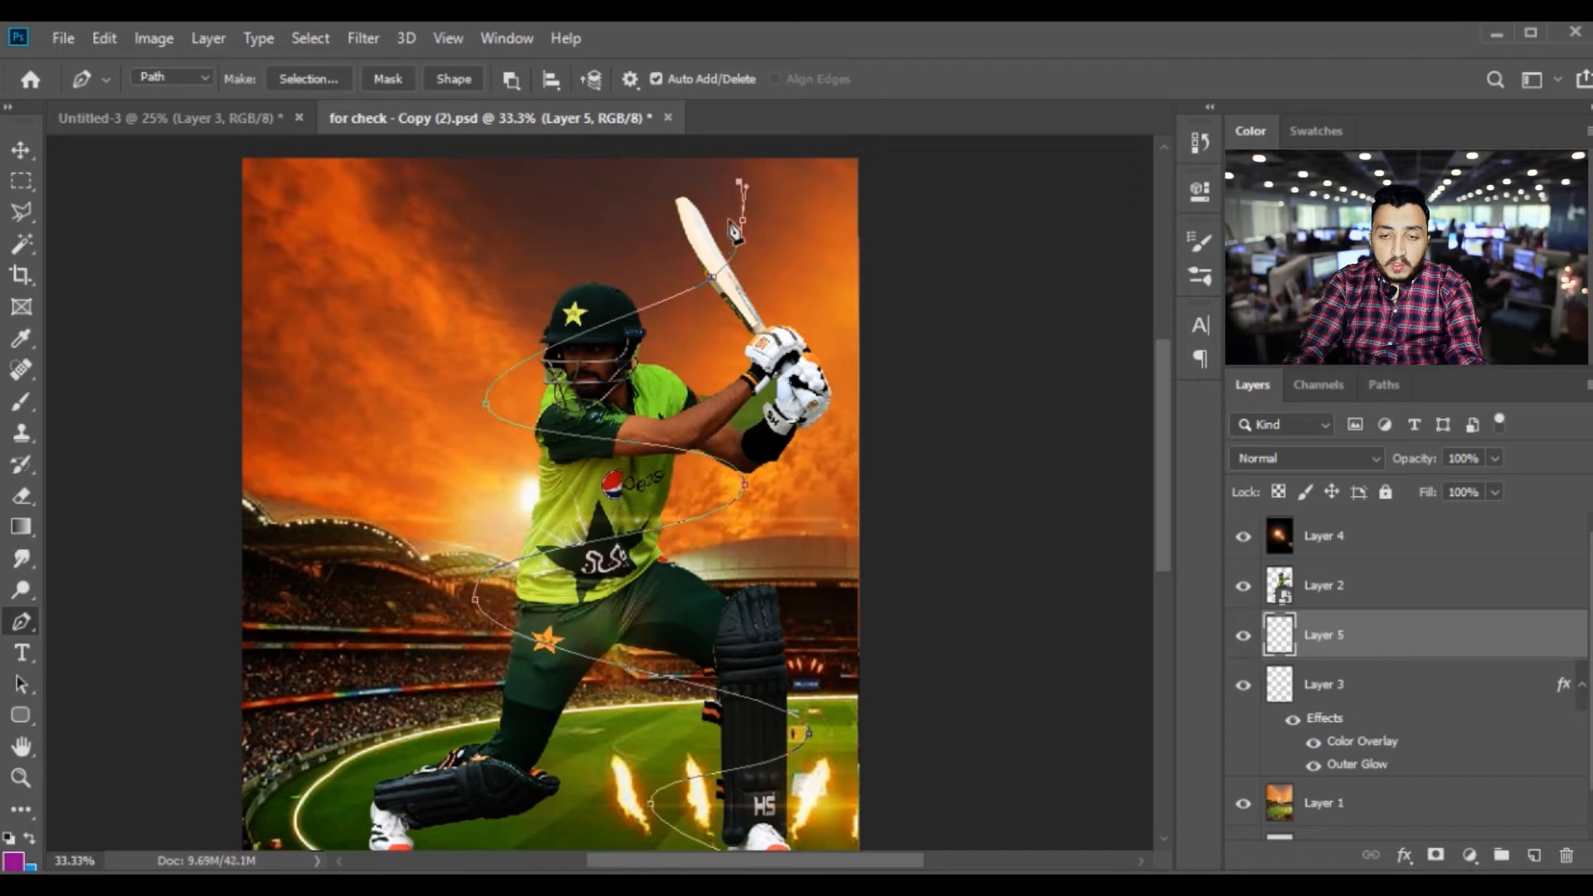
# Try stroking the spiral path using Brush with Simulate Pressure on
pyautogui.rightClick(732, 226)
pyautogui.click(809, 381)
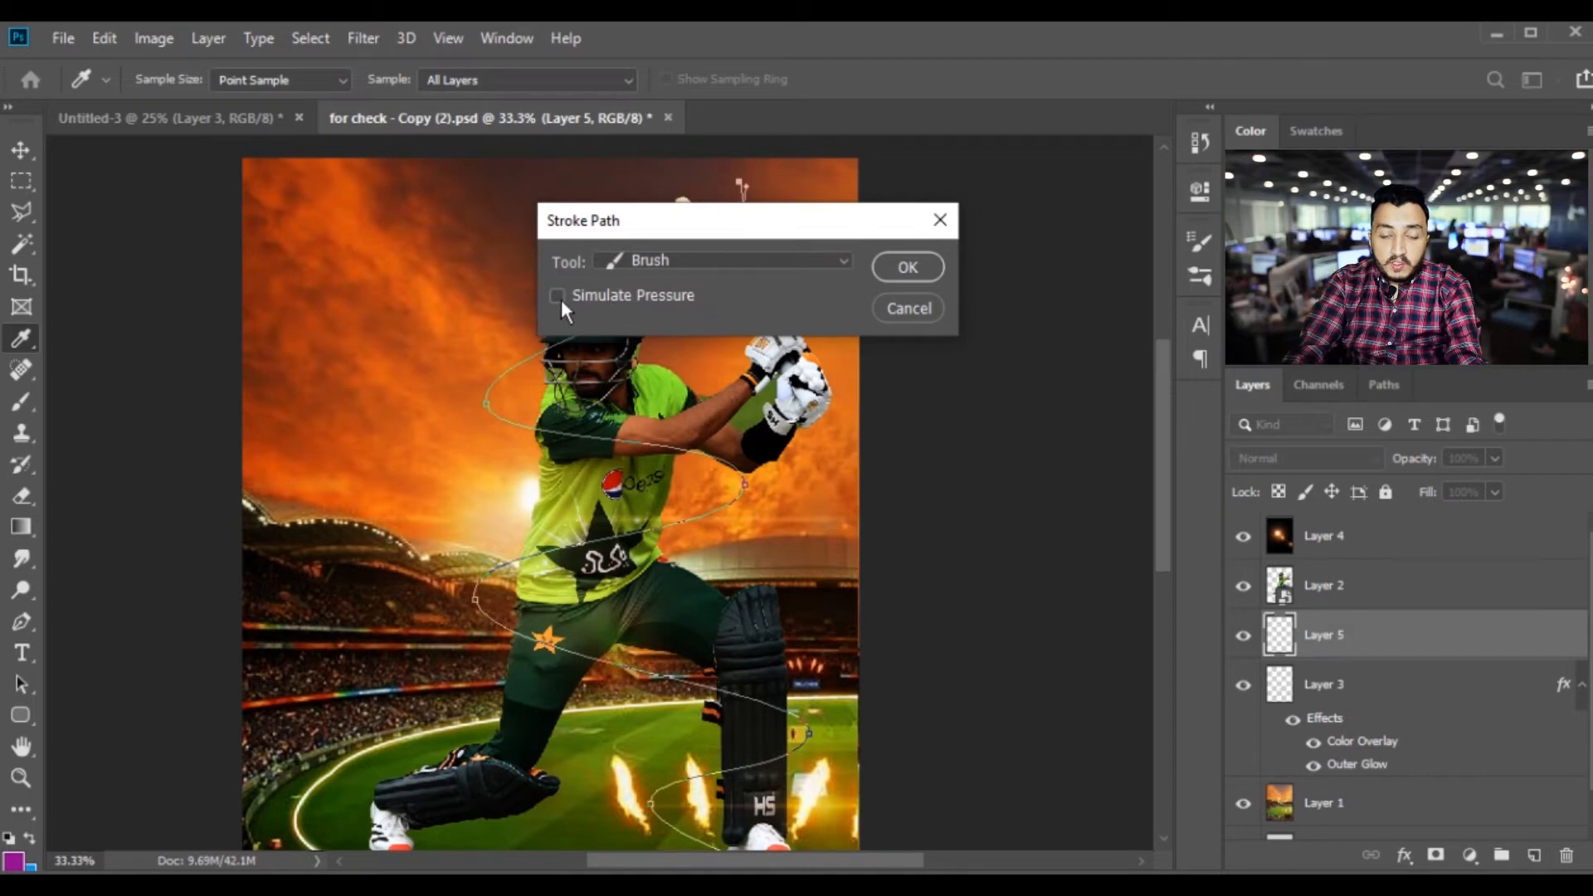
pyautogui.click(907, 266)
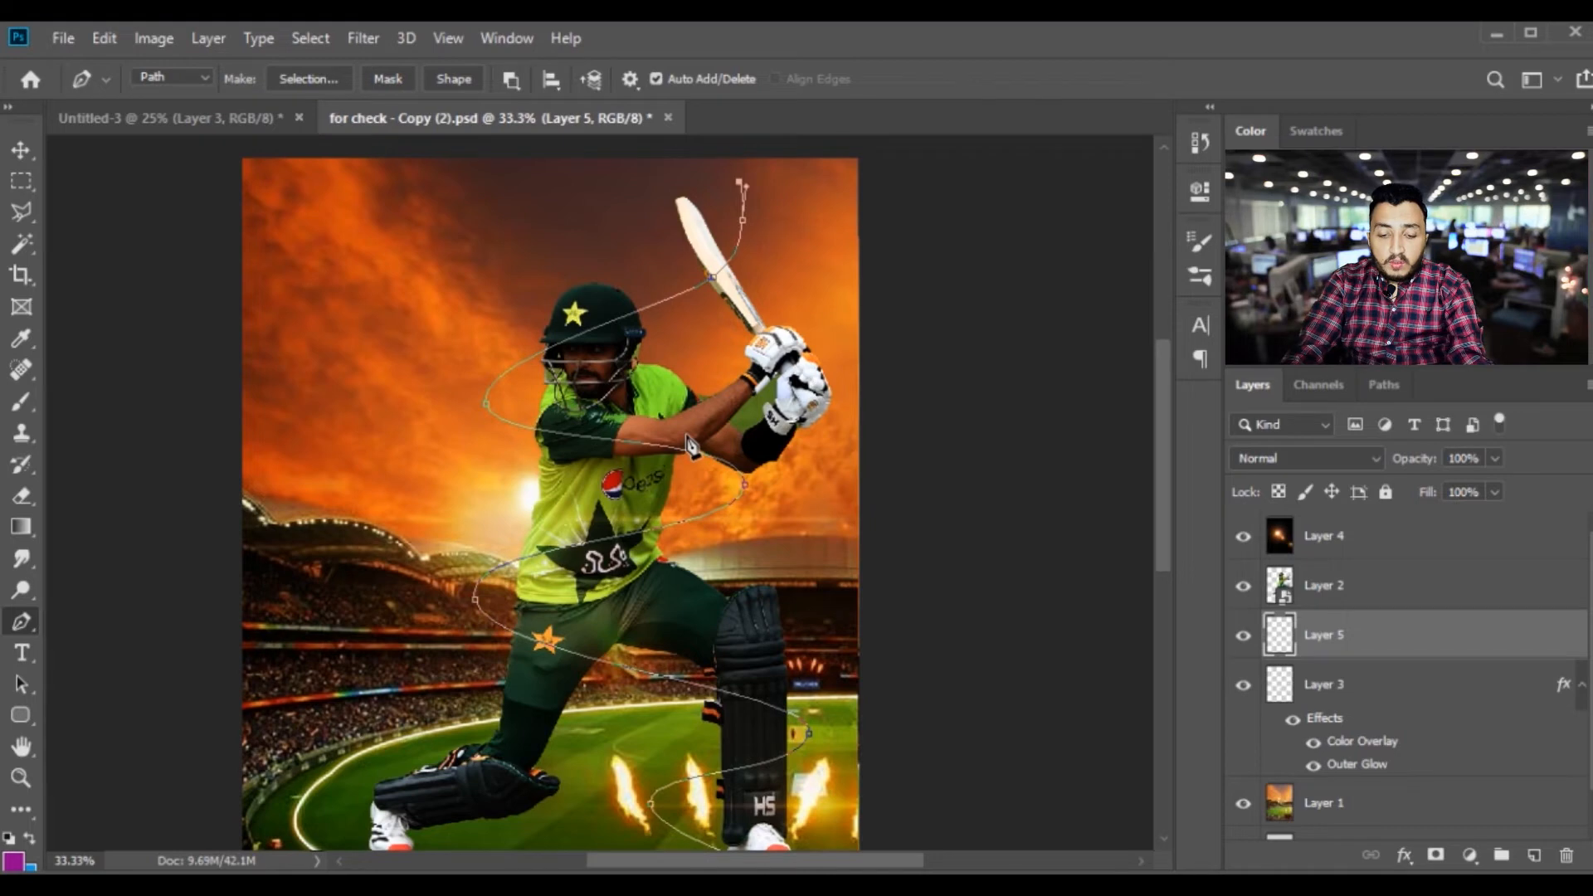
# Try a pressure-simulated stroke along the spiral path at brush size 20, and undo it
pyautogui.press('b')
pyautogui.press(']')
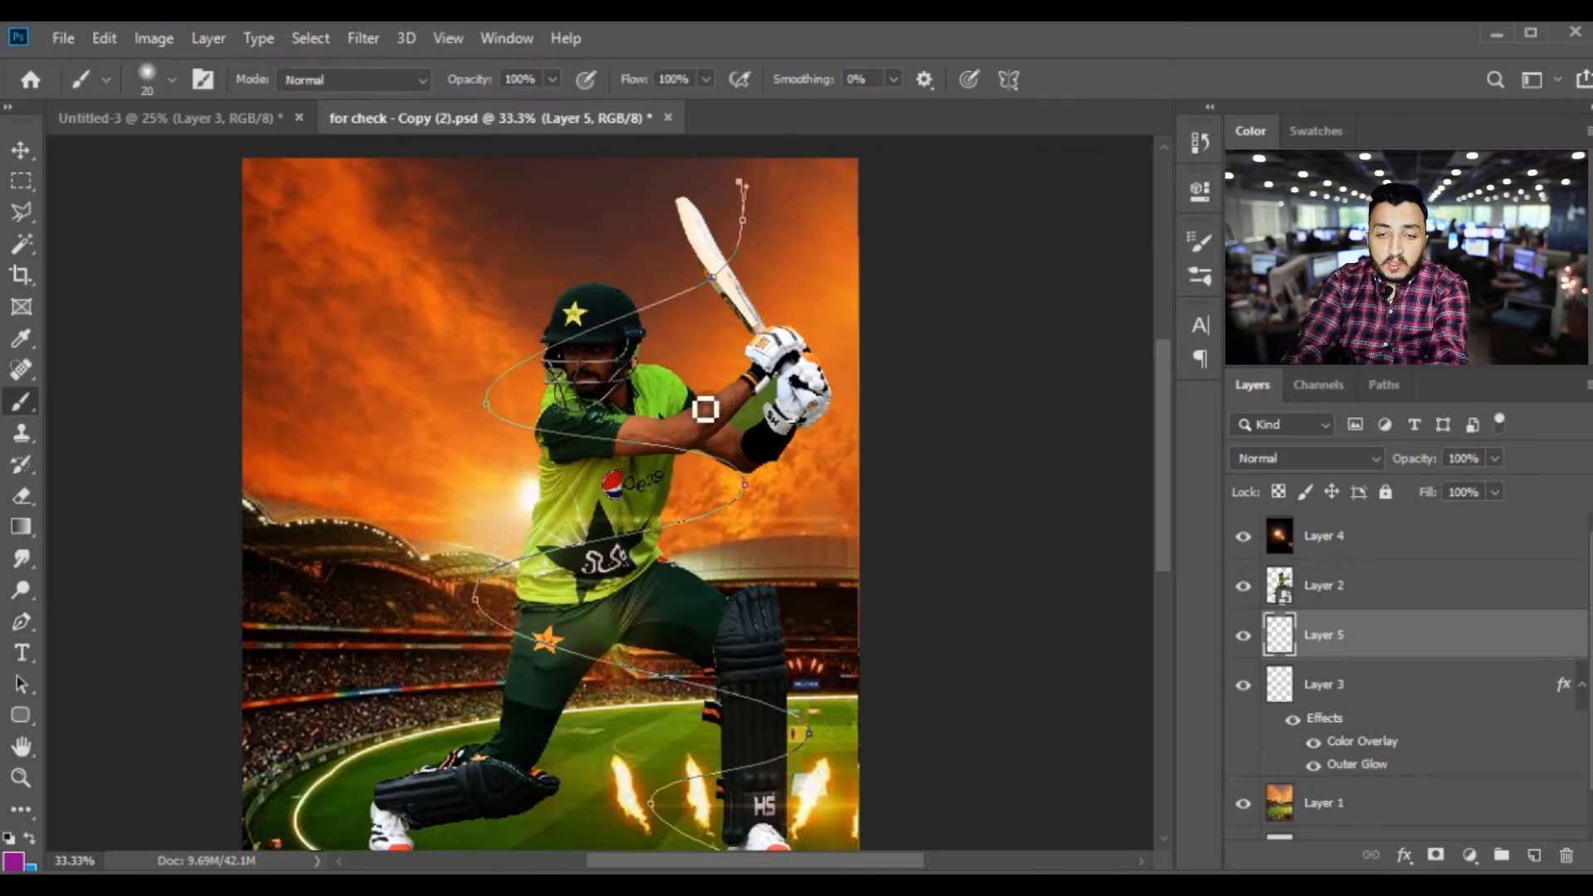
pyautogui.click(22, 621)
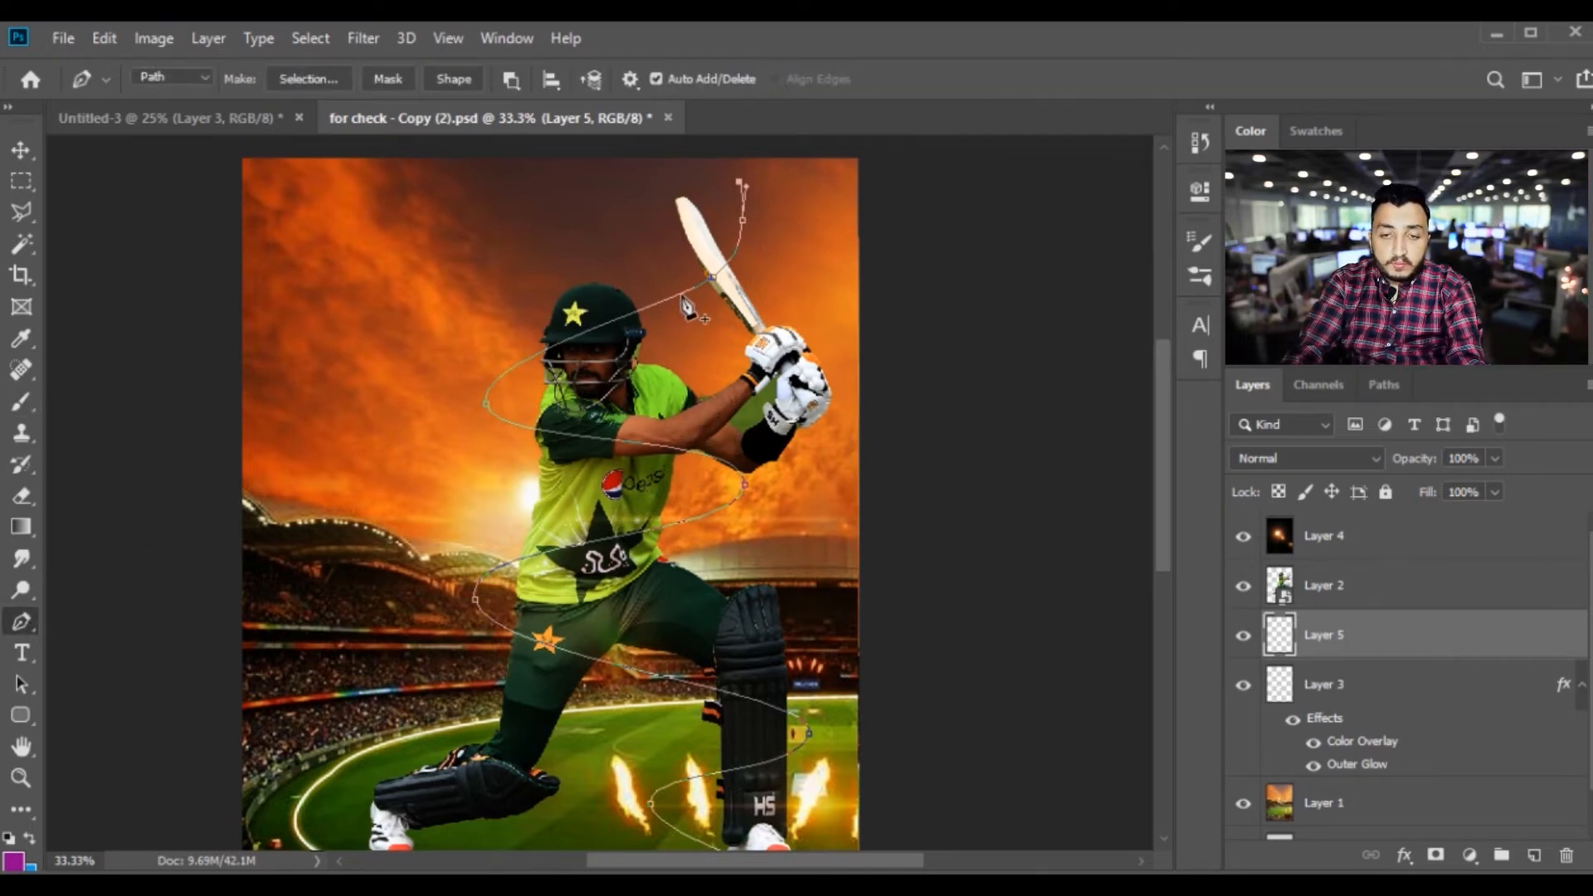
pyautogui.rightClick(685, 300)
pyautogui.click(763, 490)
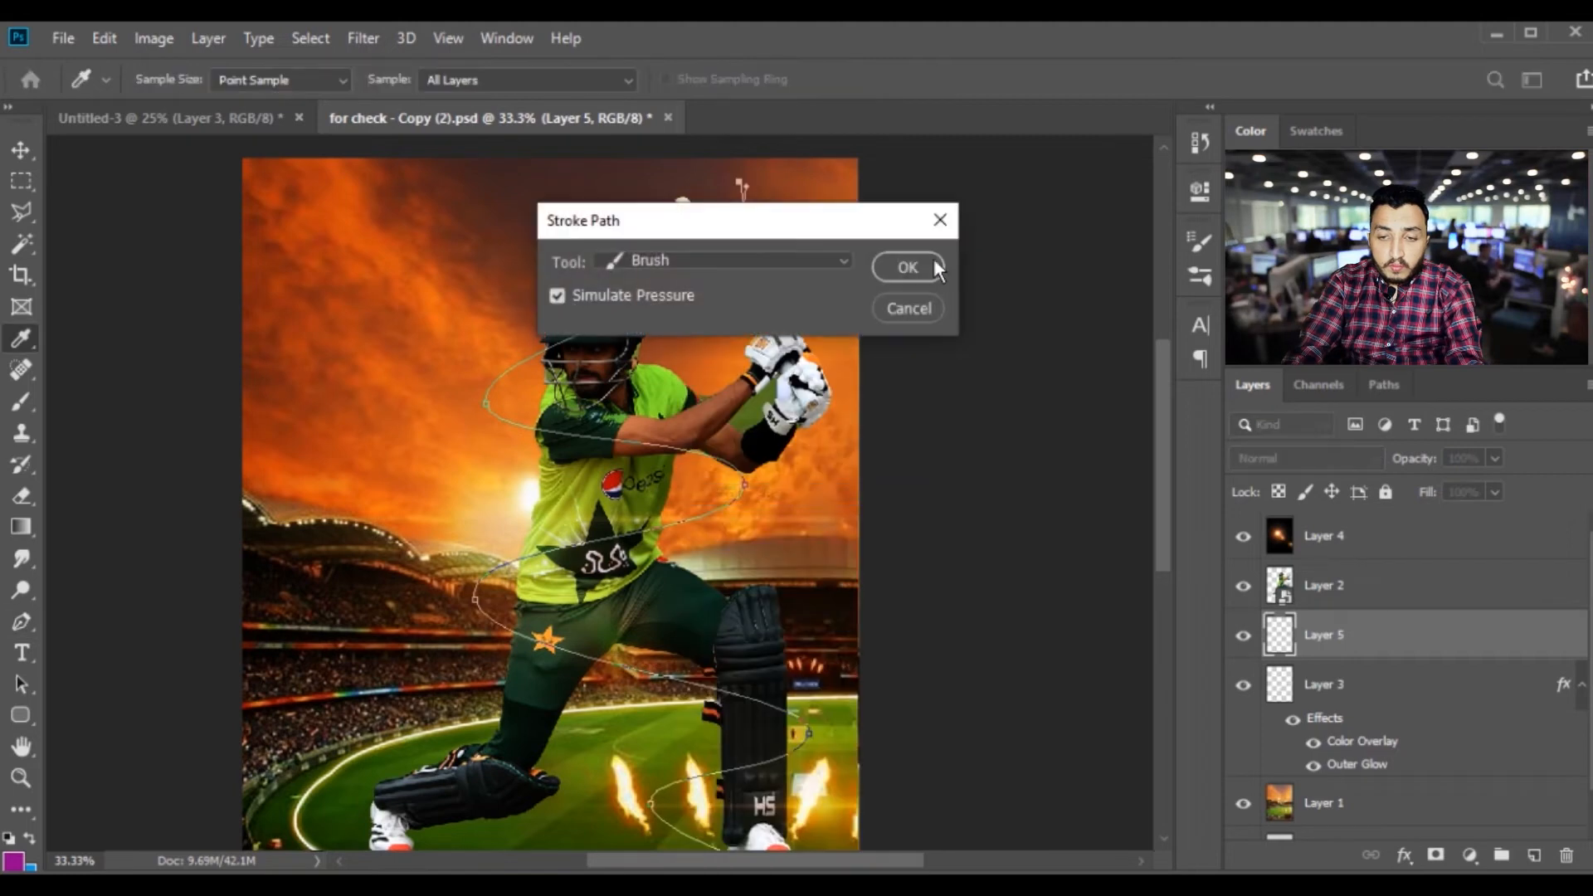
pyautogui.click(914, 267)
pyautogui.scroll(-3, 817, 423)
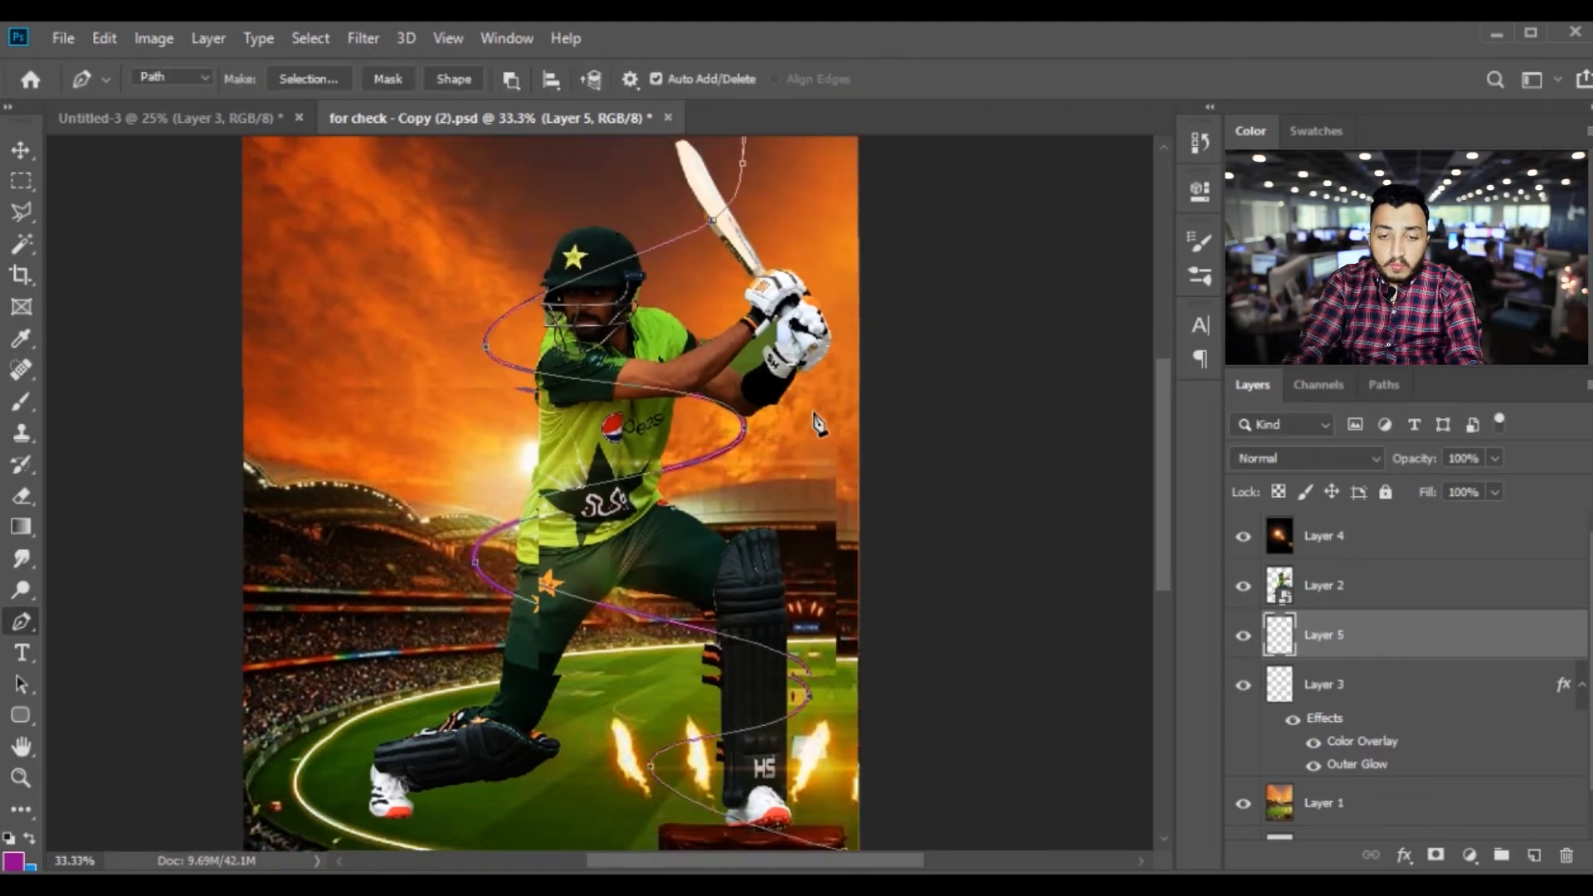
pyautogui.scroll(-1, 817, 423)
pyautogui.hotkey('ctrl', 'z')
# Increase the brush size to 30 and stroke the spiral path with Brush and Simulate Pressure on
pyautogui.scroll(3, 738, 413)
pyautogui.press('b')
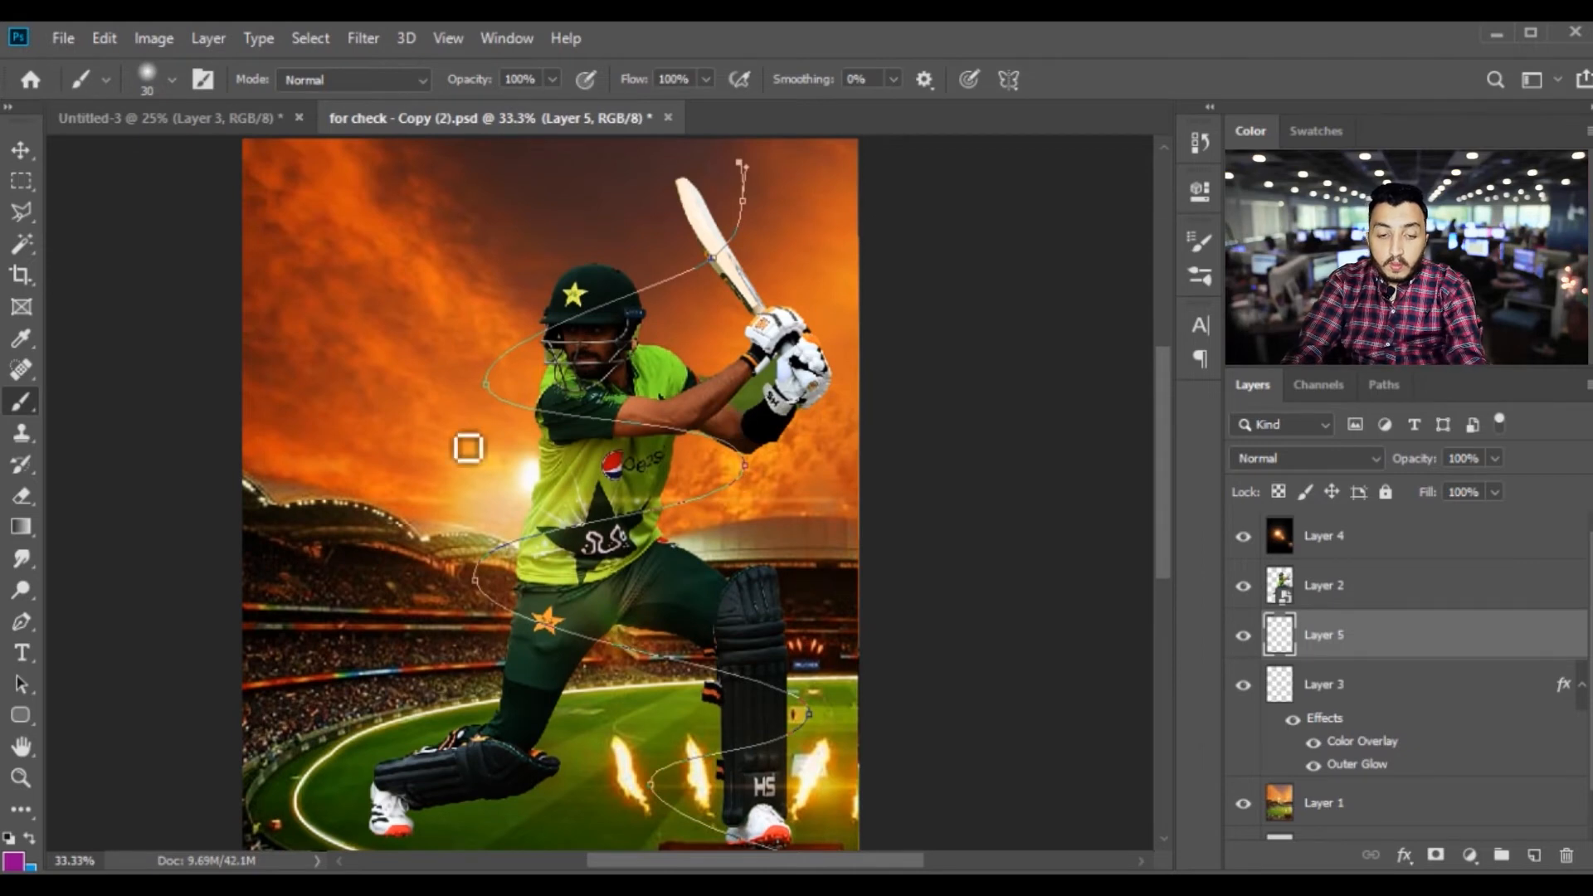
pyautogui.click(23, 620)
pyautogui.rightClick(718, 268)
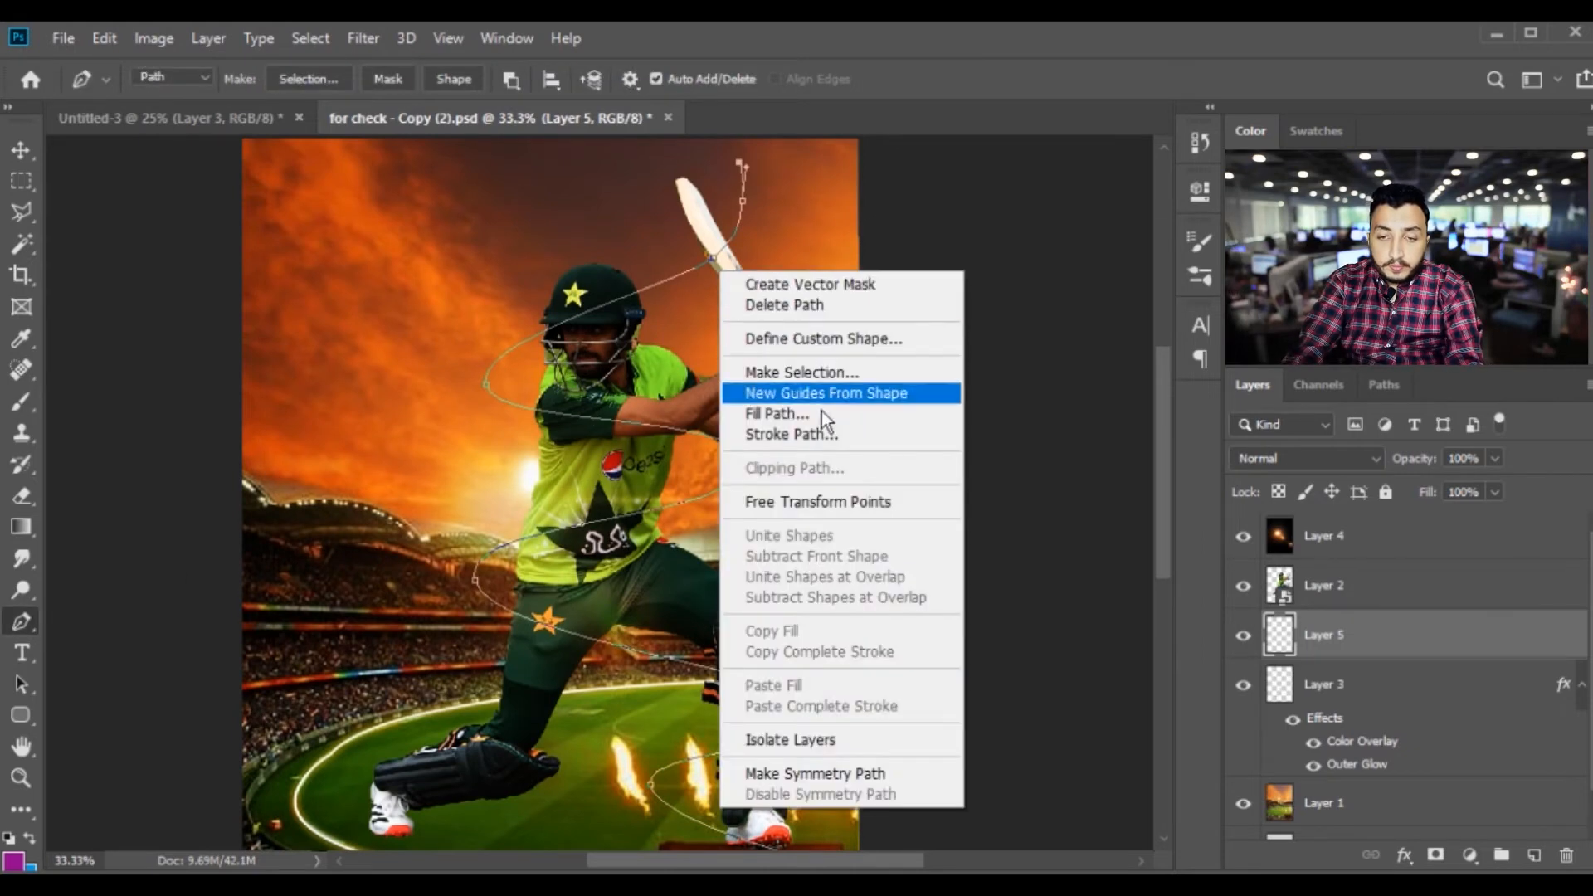
pyautogui.click(829, 433)
pyautogui.click(907, 267)
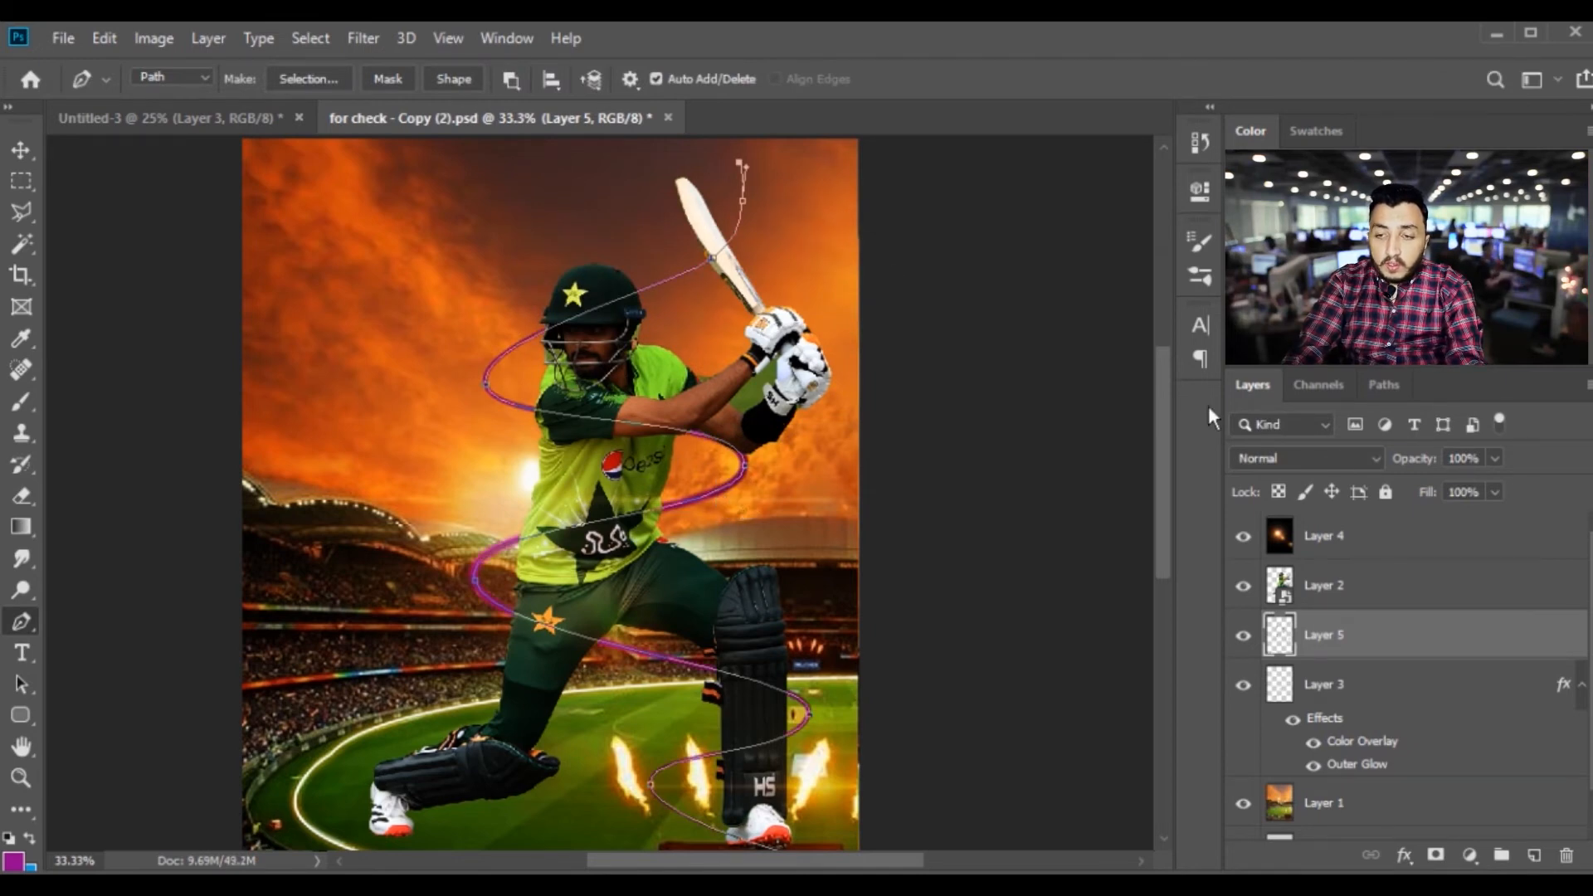
# Delete the work path and move the spiral stroke's Layer 5 above the batsman's Layer 2
pyautogui.click(1382, 385)
pyautogui.click(1568, 855)
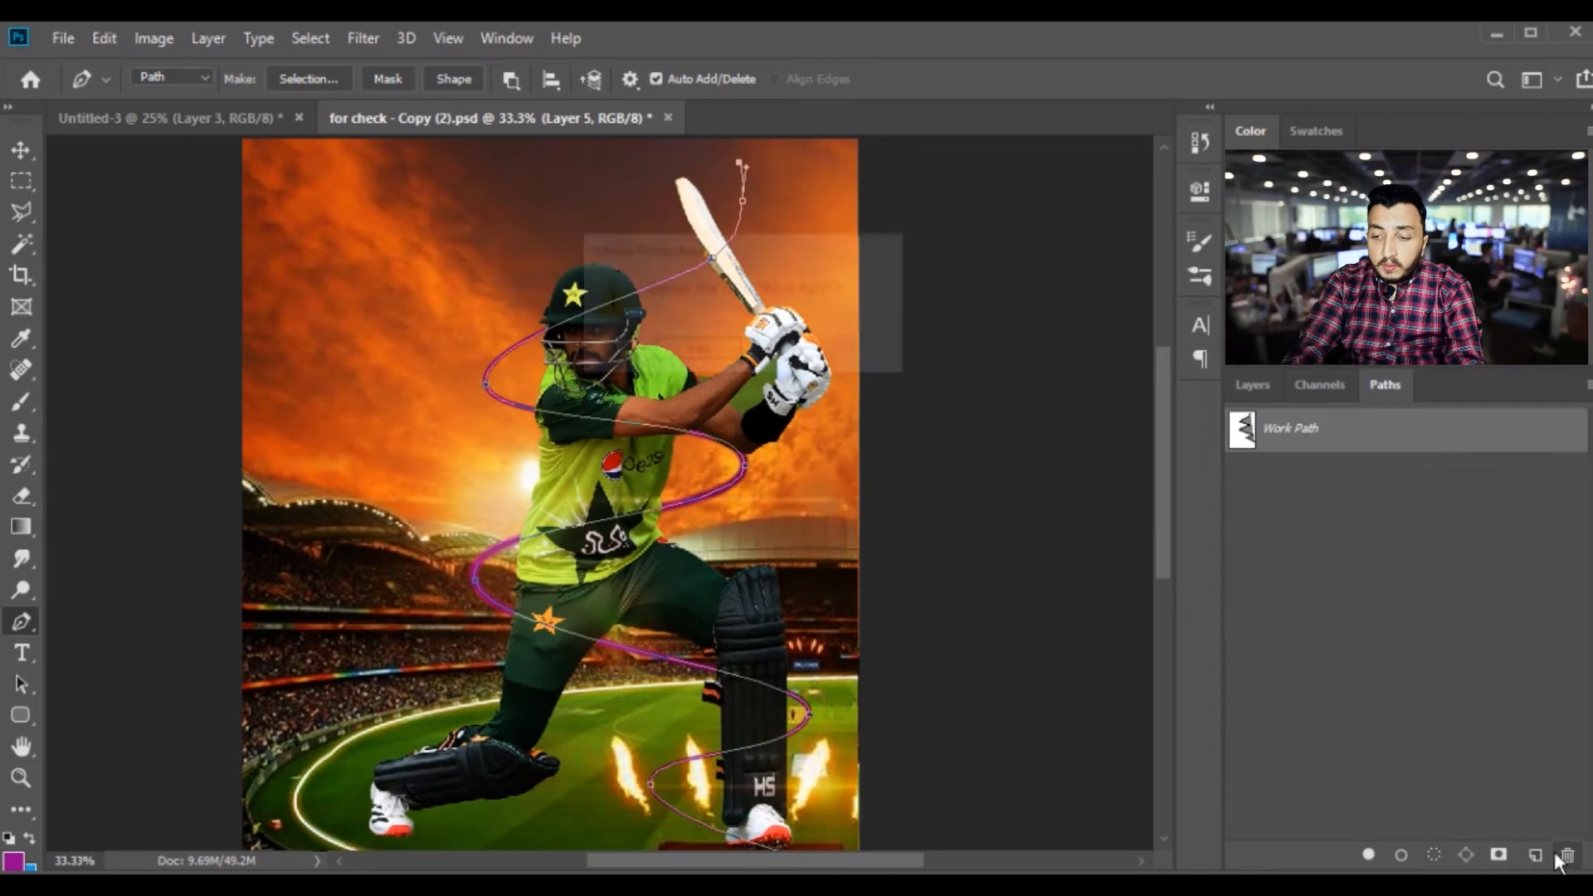
pyautogui.press('Return')
pyautogui.click(1250, 388)
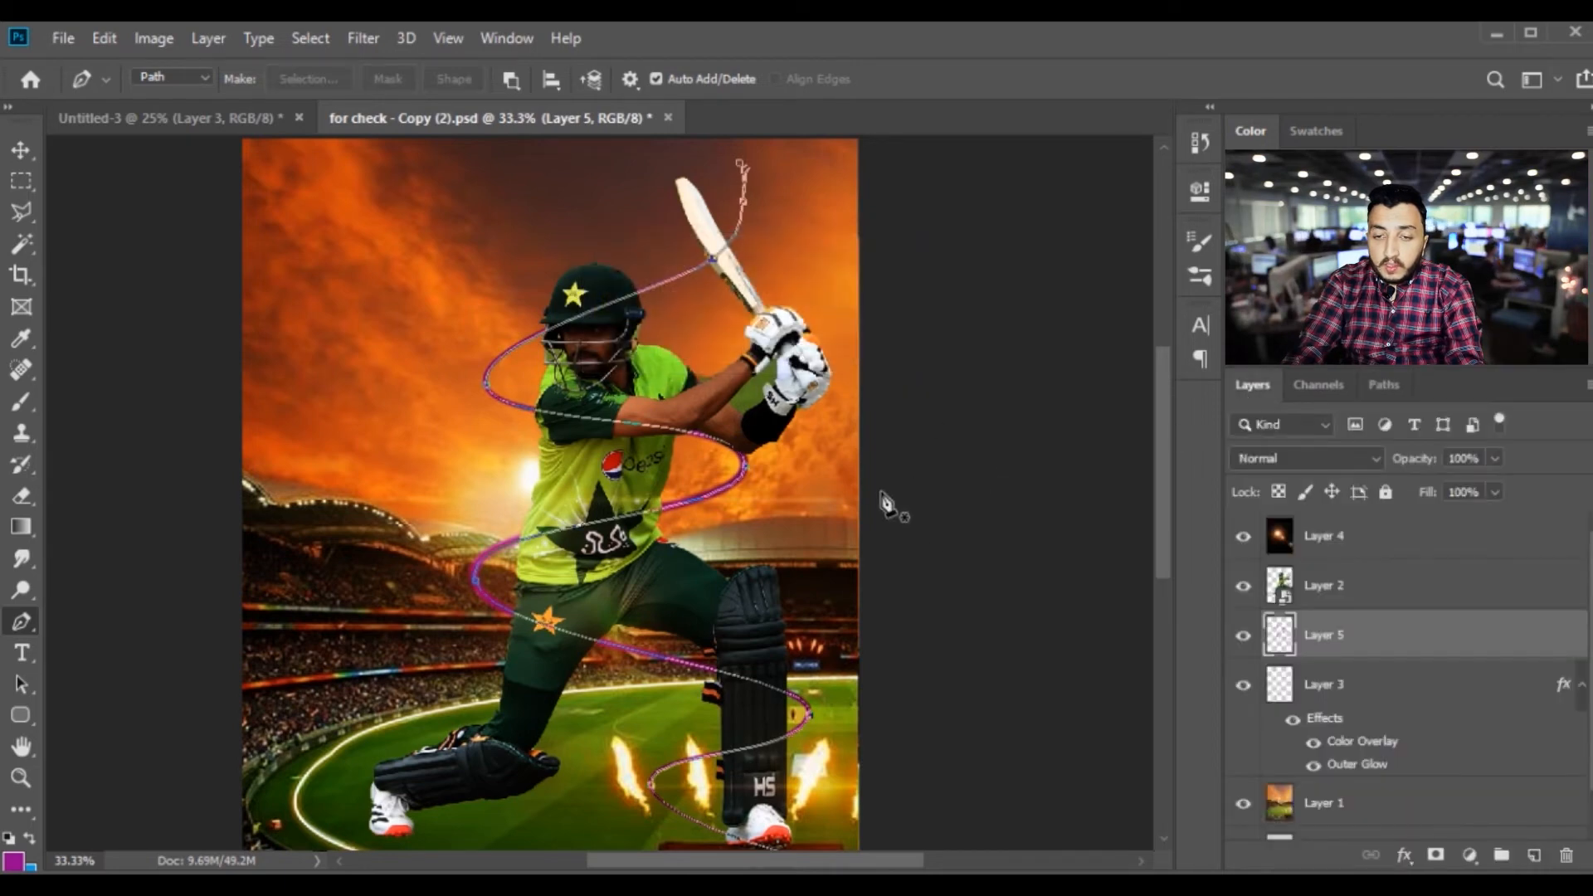
pyautogui.moveTo(1351, 639); pyautogui.dragTo(1351, 581)
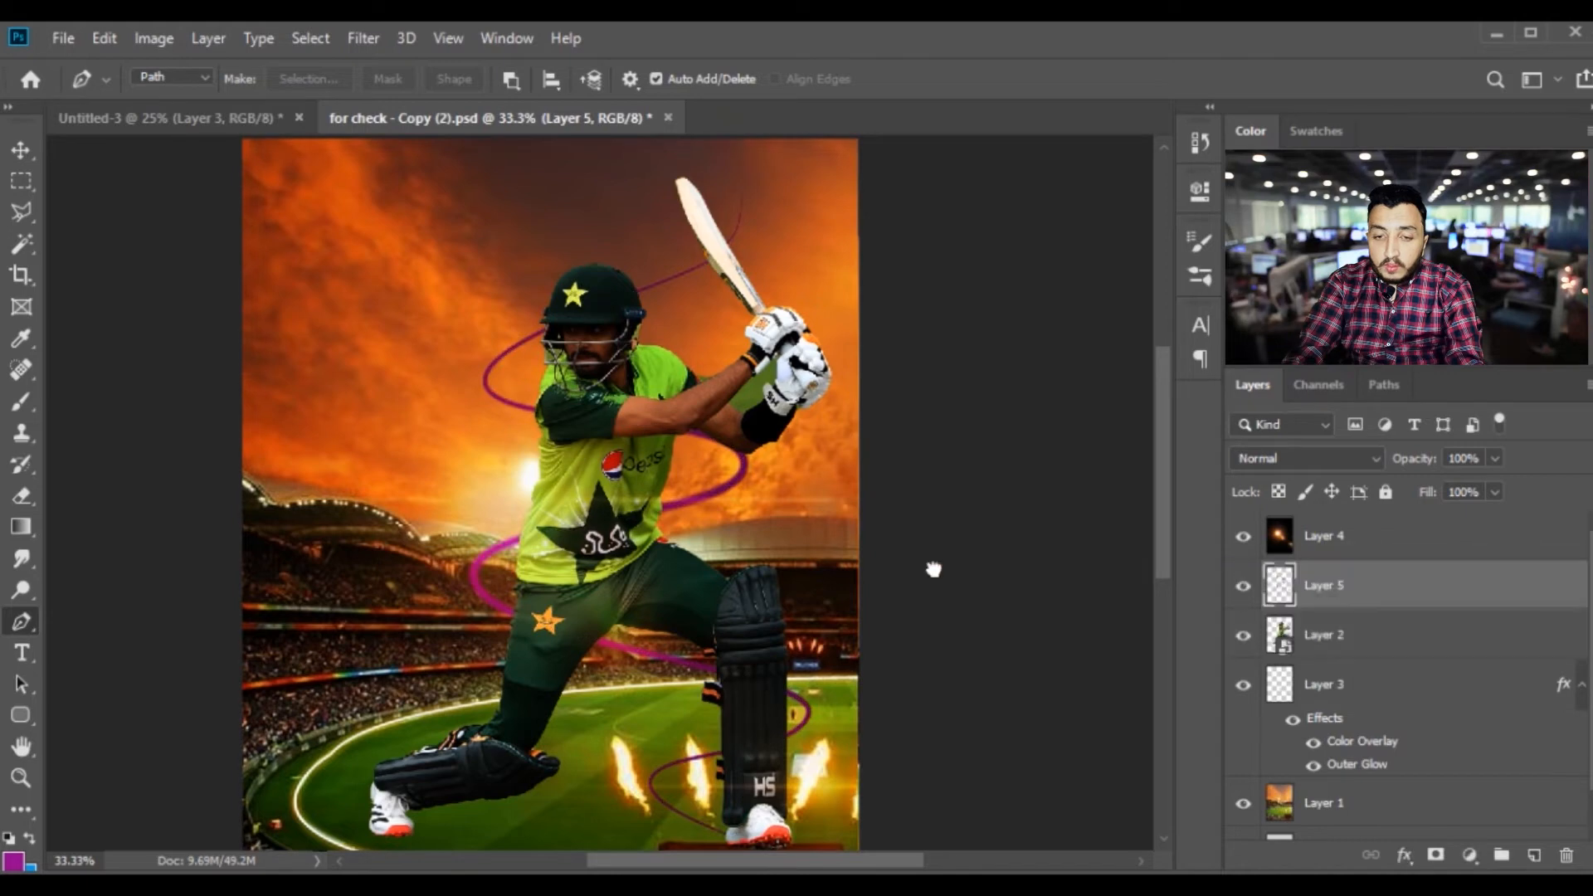
# Add the Color Overlay and Outer Glow effects to the spiral stroke on Layer 5
pyautogui.press('f')
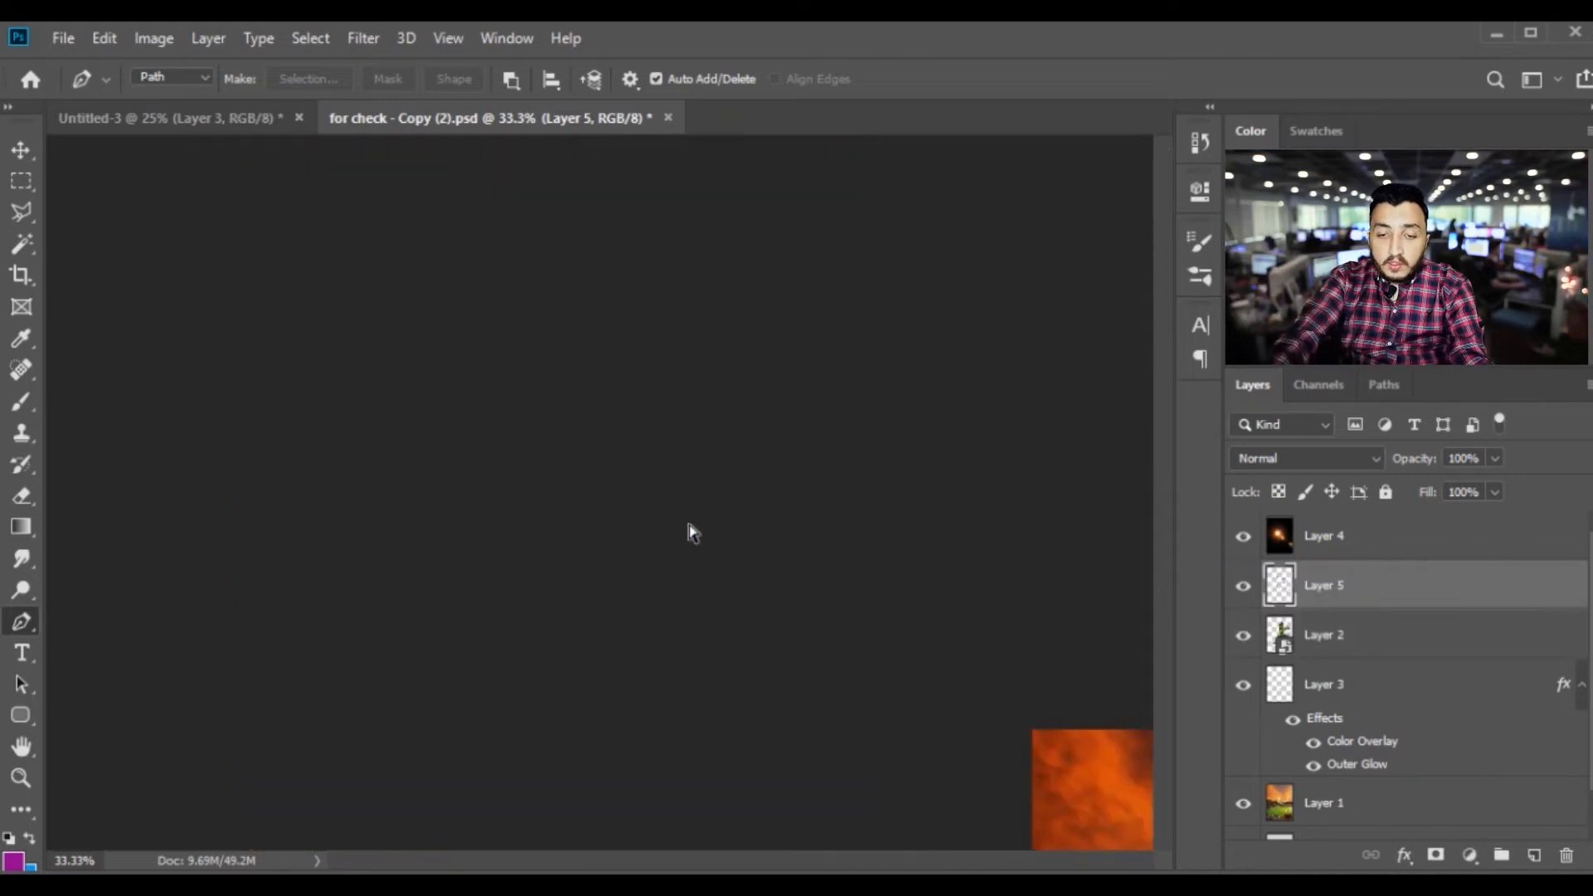
pyautogui.hotkey('ctrl', '-')
pyautogui.hotkey('ctrl', '+')
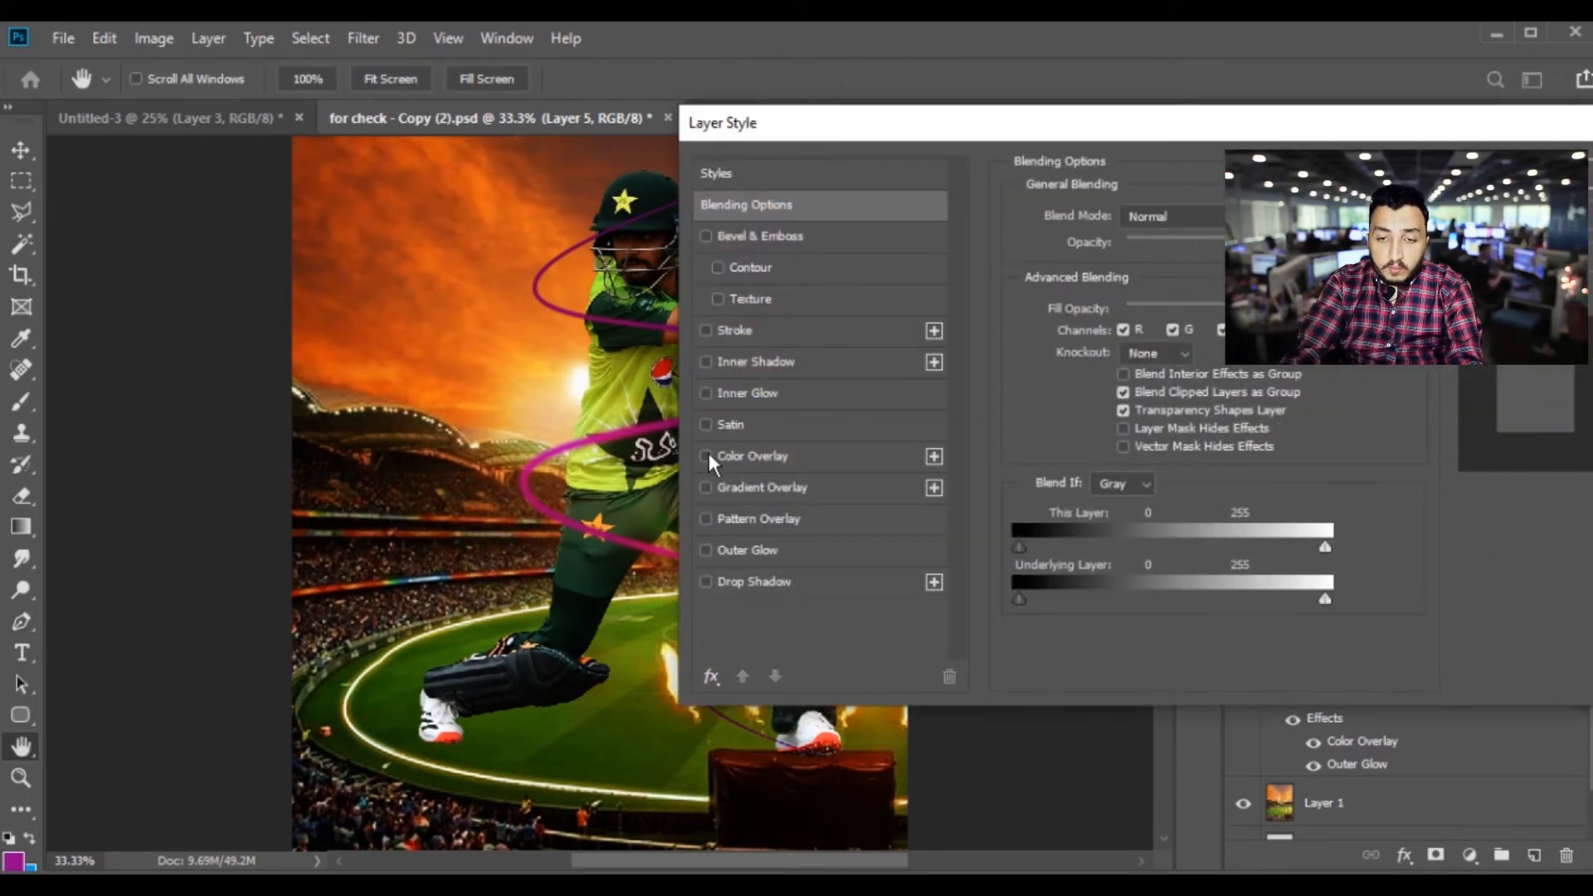
pyautogui.click(706, 456)
pyautogui.click(784, 551)
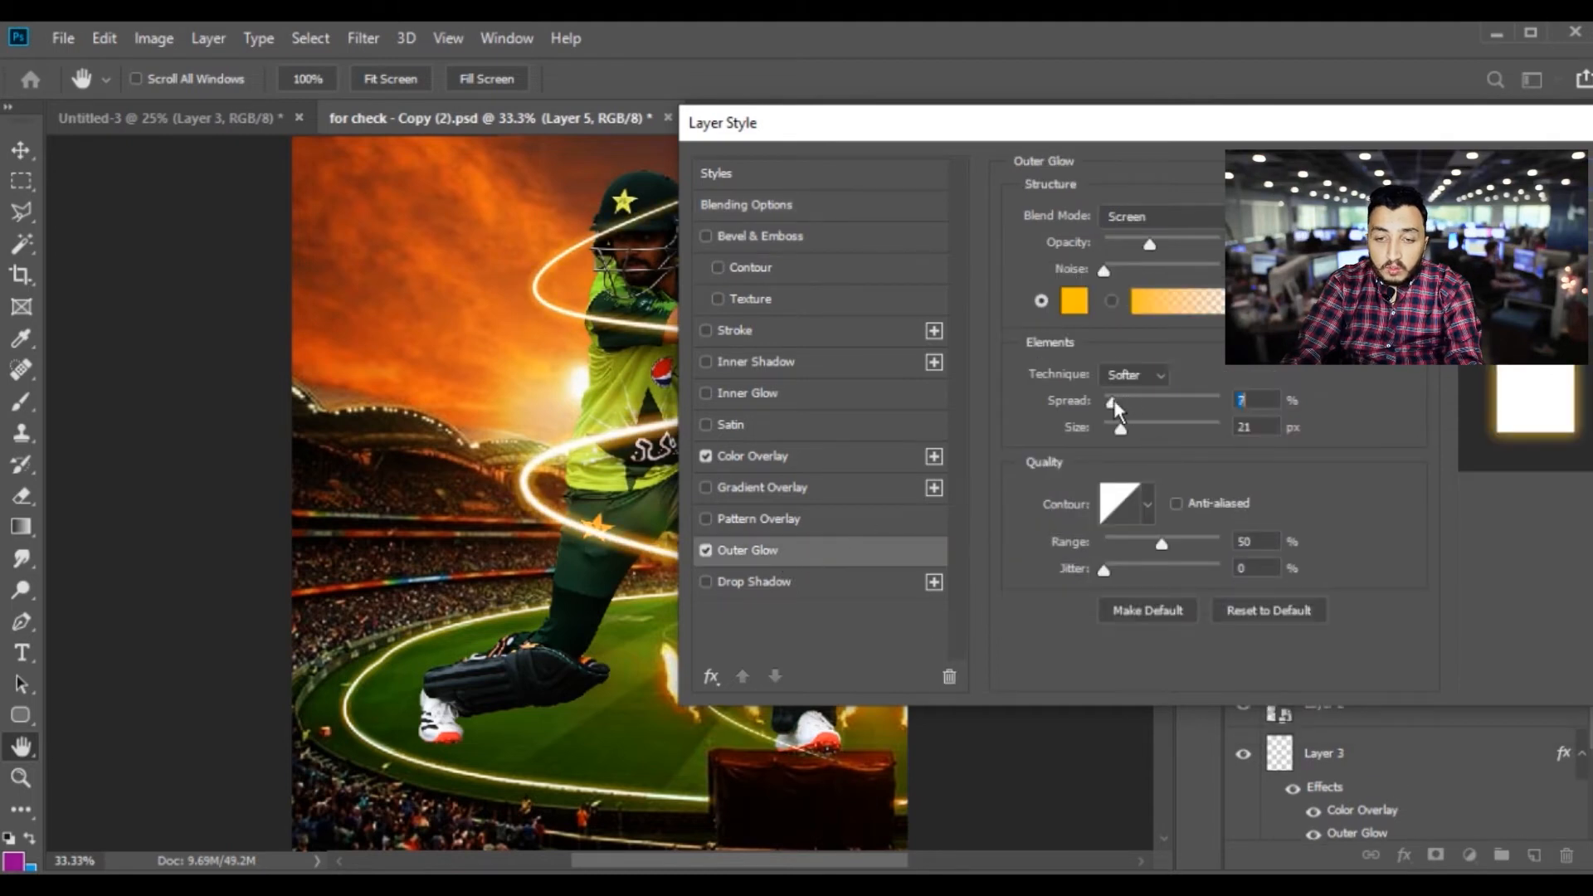
# Set the outer glow's spread to 0% and size to 21 px, and accept its yellow-orange colour
pyautogui.moveTo(1108, 400)
pyautogui.mouseDown()
pyautogui.moveTo(1137, 426)
pyautogui.moveTo(1122, 426)
pyautogui.mouseUp()
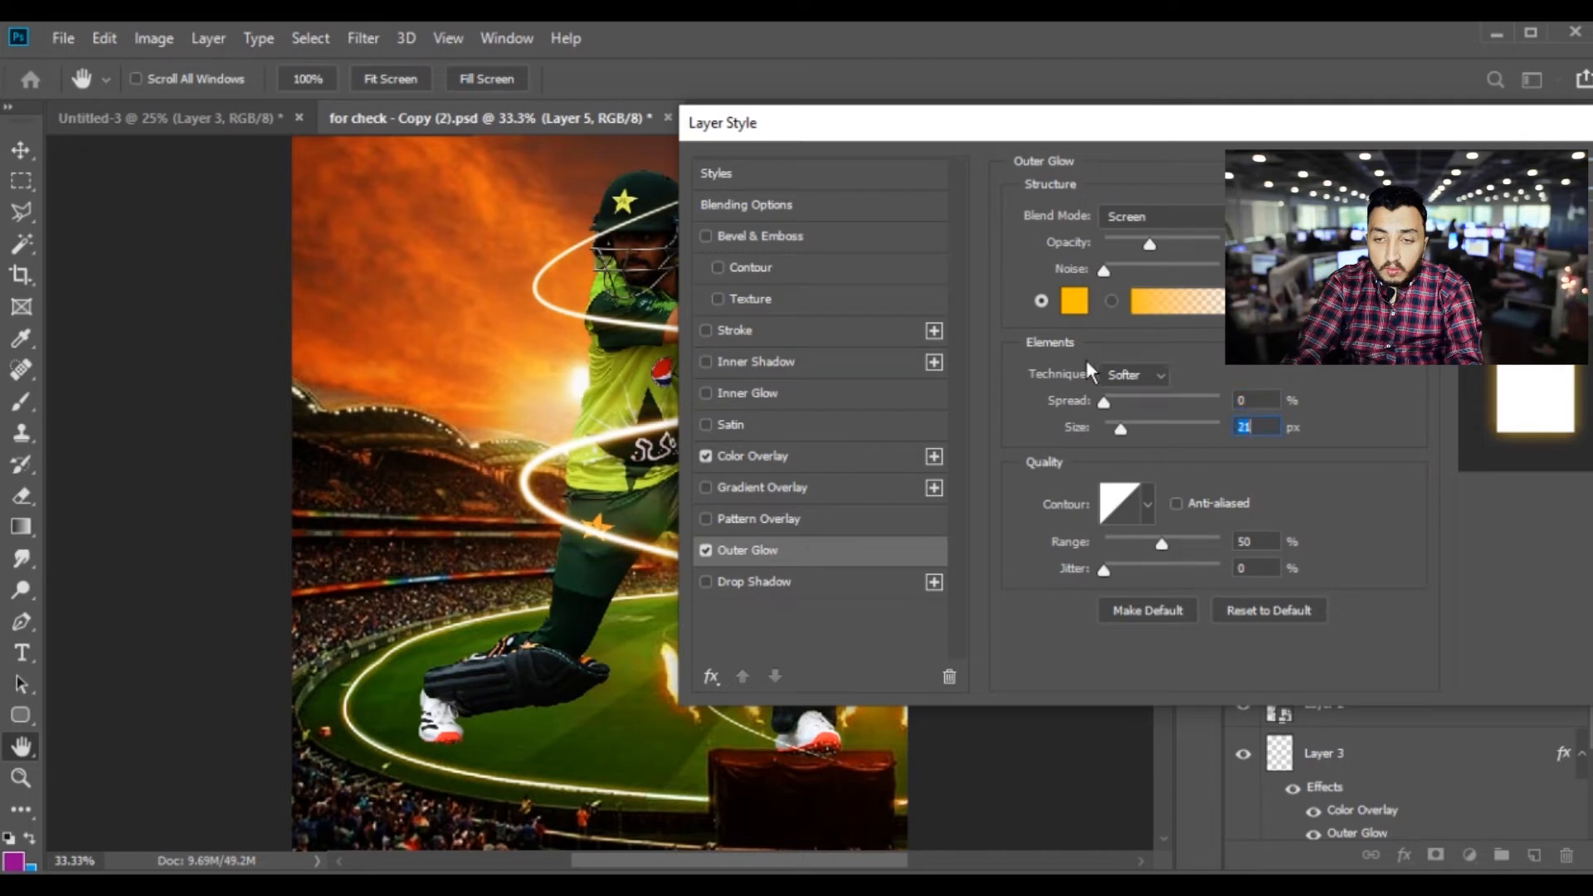
pyautogui.click(1073, 301)
pyautogui.press('Return')
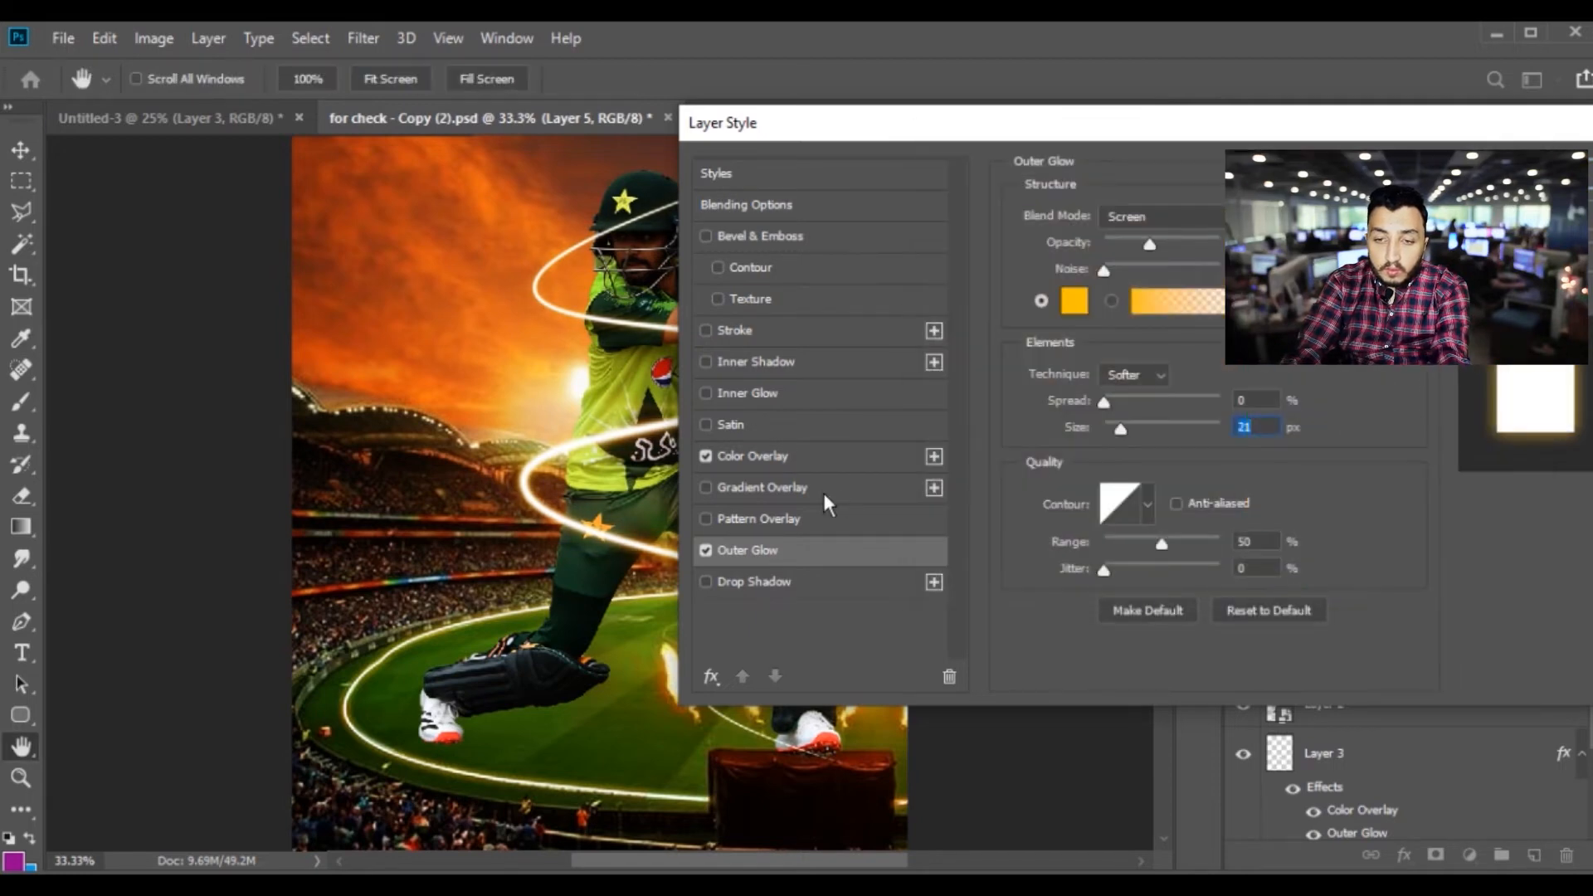
# Add an Inner Shadow effect to the spiral on Layer 5 with its blend mode set to Normal
pyautogui.click(795, 489)
pyautogui.click(785, 363)
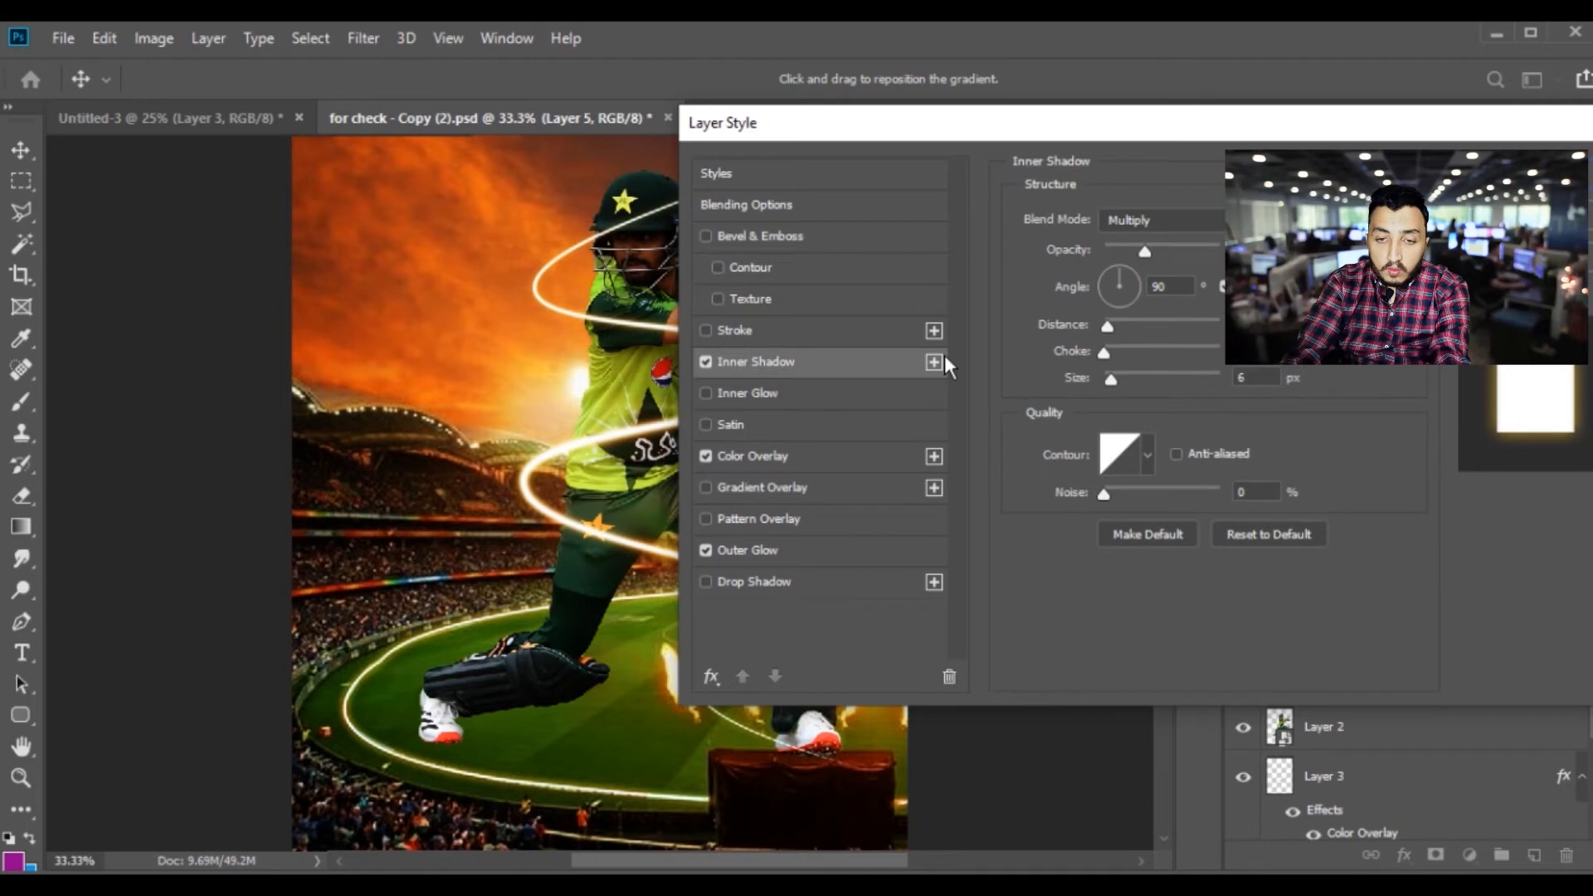
pyautogui.click(1162, 220)
pyautogui.click(1162, 242)
# Set the spiral's inner shadow colour to orange ffa800, increase its size slightly and accept the layer style
pyautogui.click(1245, 220)
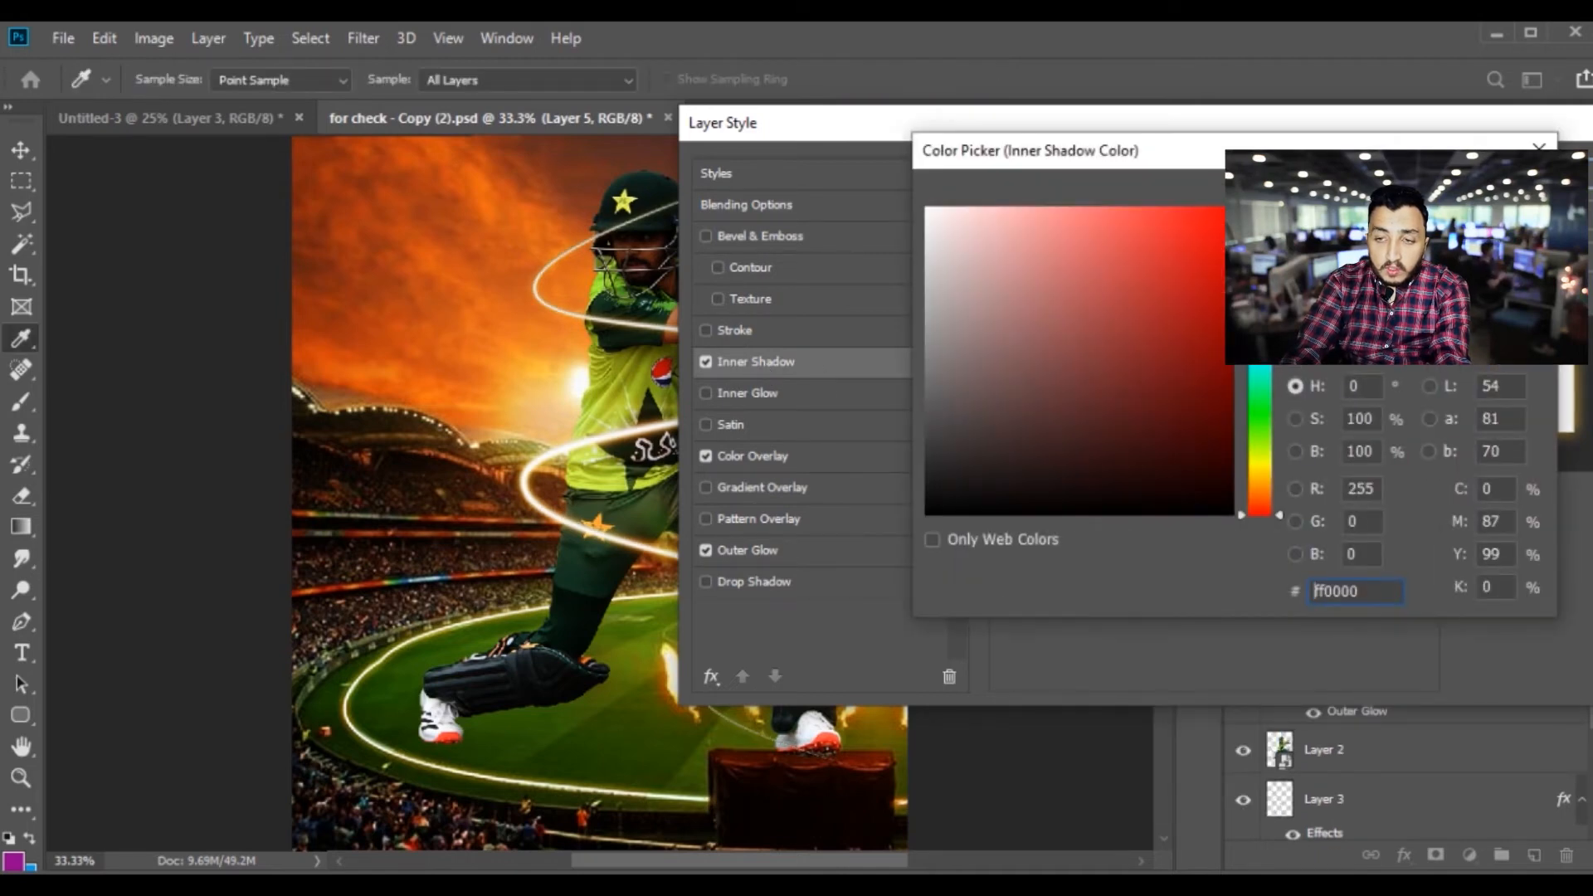
pyautogui.moveTo(1262, 476); pyautogui.dragTo(1266, 480)
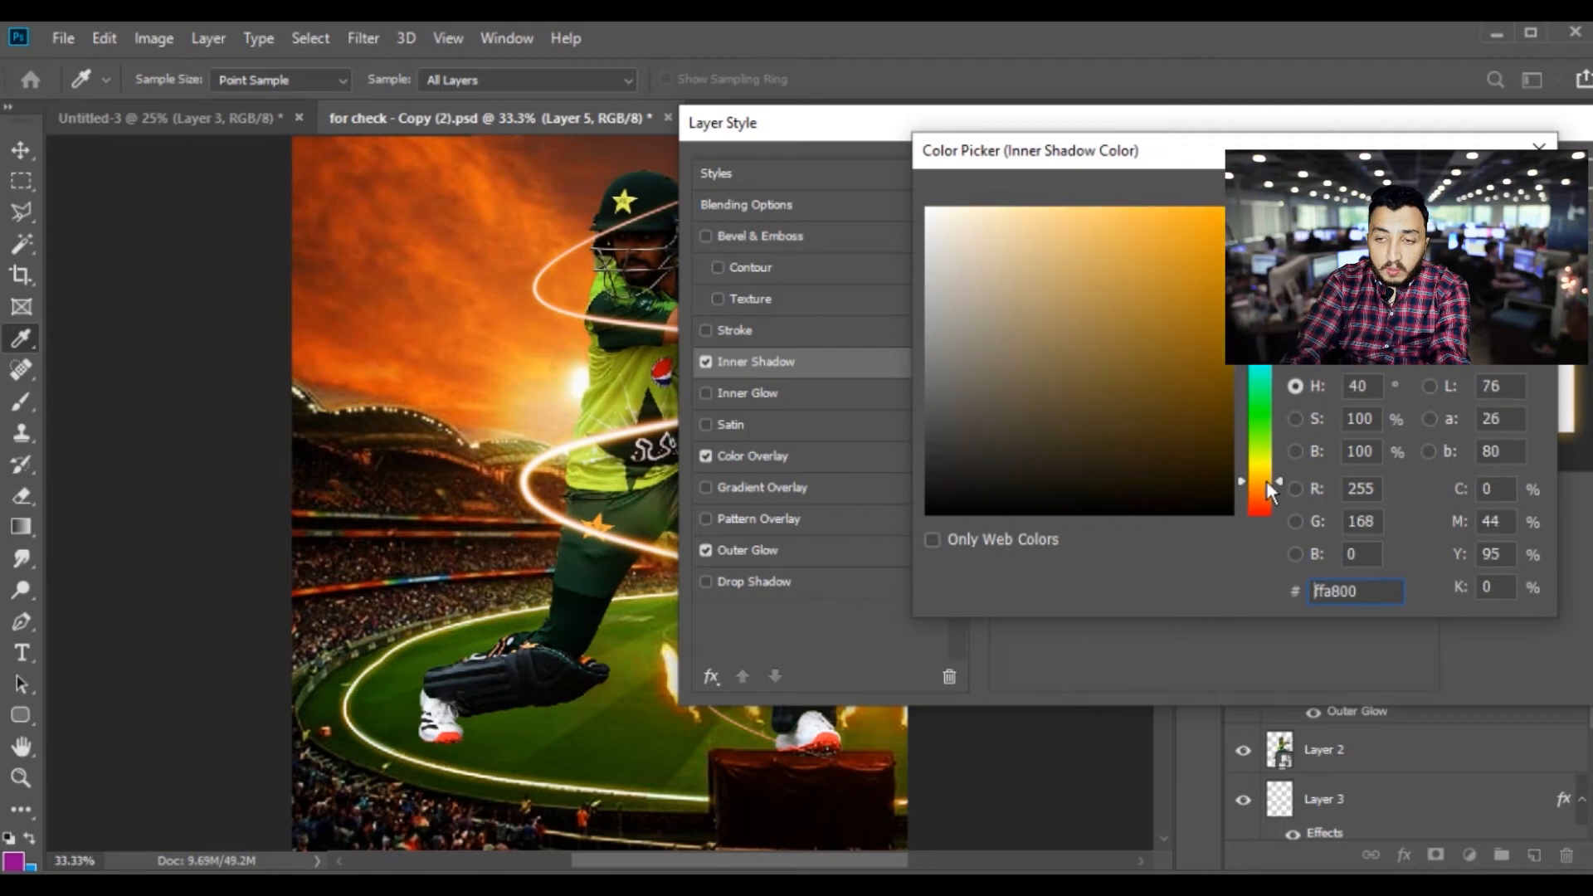
pyautogui.press('Return')
pyautogui.moveTo(1118, 380); pyautogui.dragTo(1123, 375)
pyautogui.press('Return')
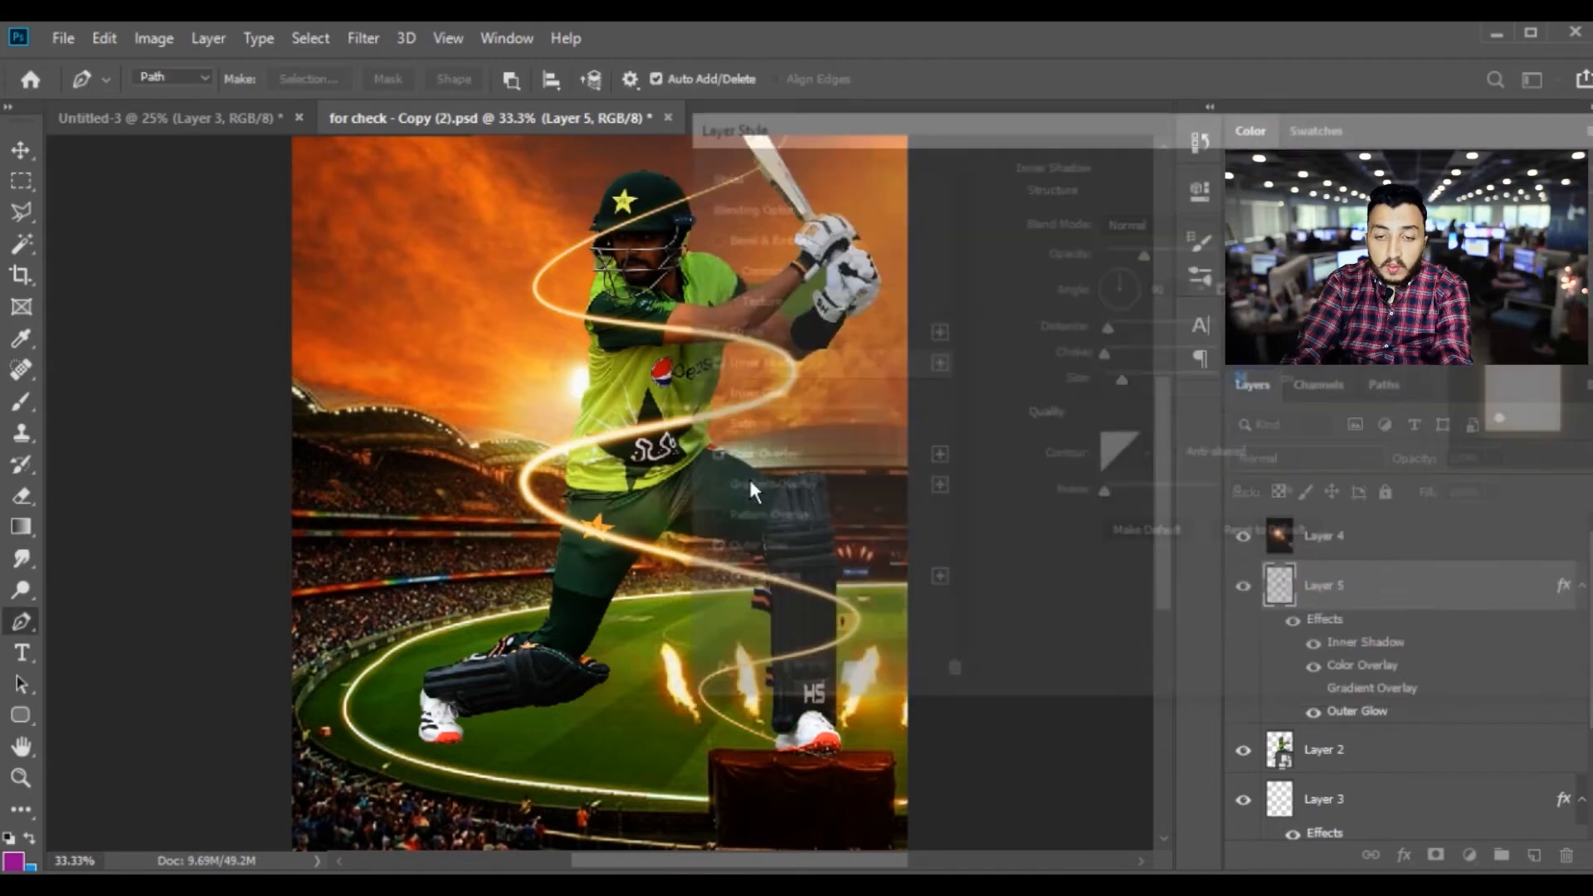
# Erase the spiral's lower tail where it runs across the front shoe and the dark block
pyautogui.hotkey('ctrl', '+')
pyautogui.hotkey('ctrl', '+')
pyautogui.moveTo(843, 672); pyautogui.dragTo(573, 448)
pyautogui.scroll(-6, 747, 630)
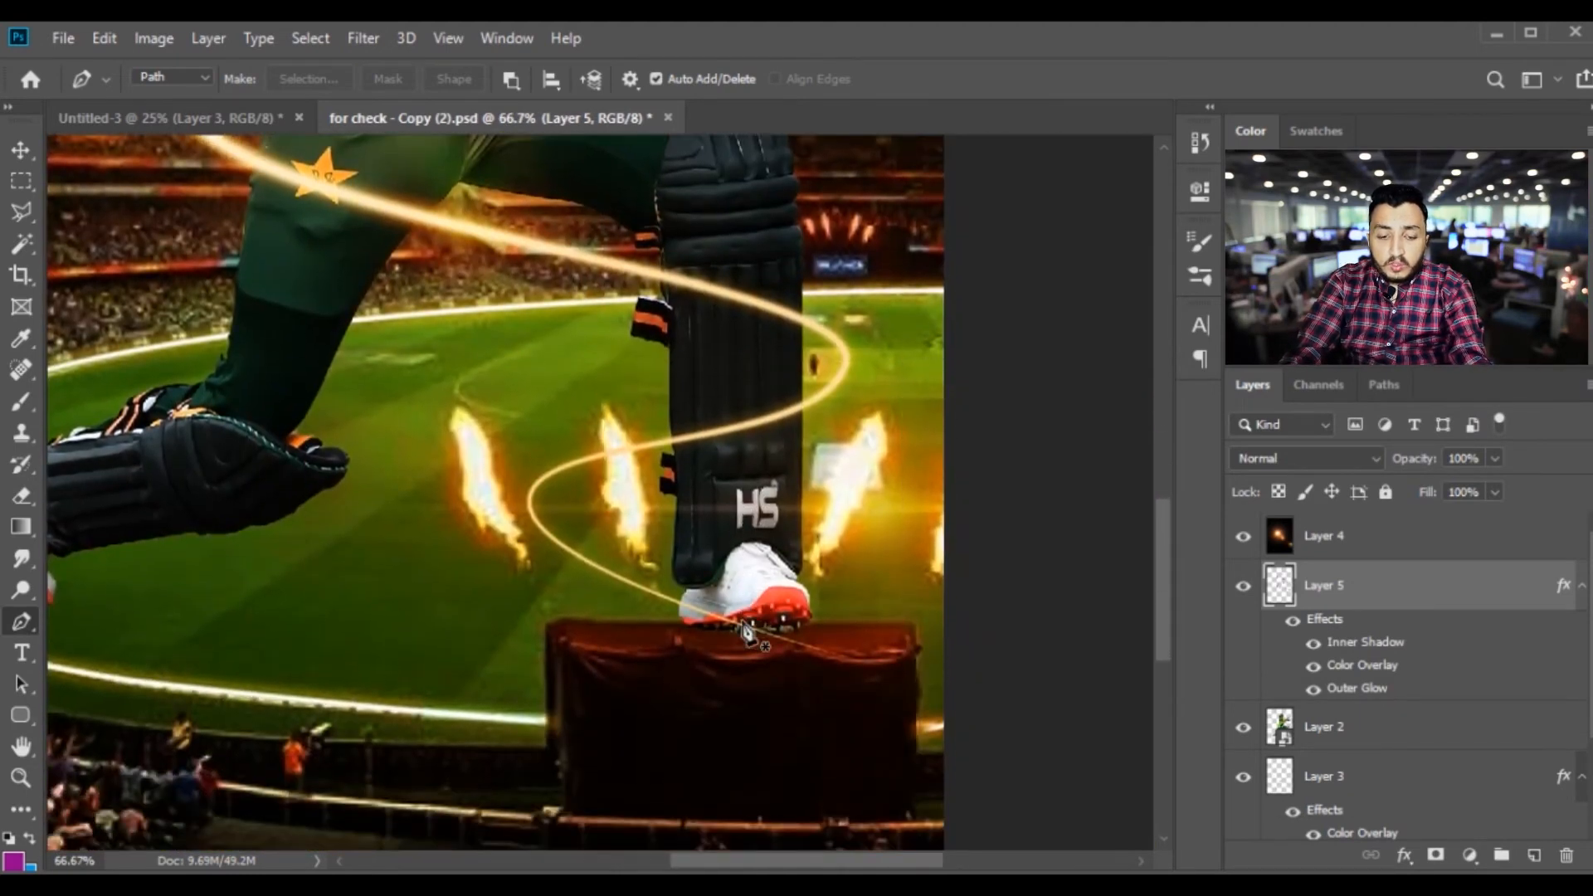
pyautogui.press('e')
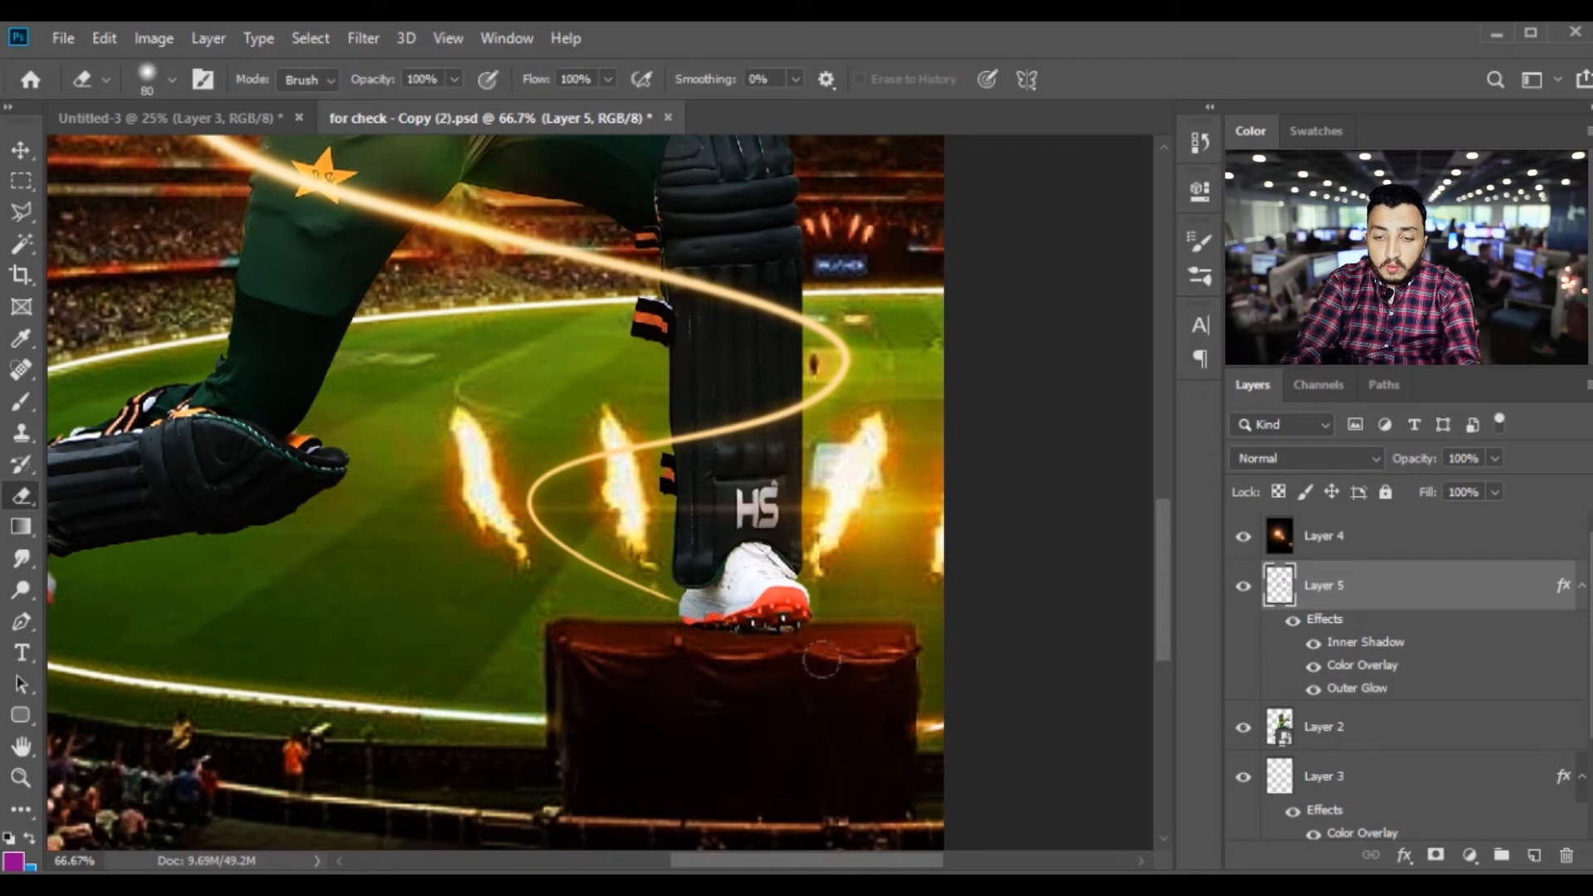
# Erase the upper stretch of the spiral where it crosses the front leg pad, using the 80 px eraser
pyautogui.hotkey('ctrl', '-')
pyautogui.scroll(7, 815, 622)
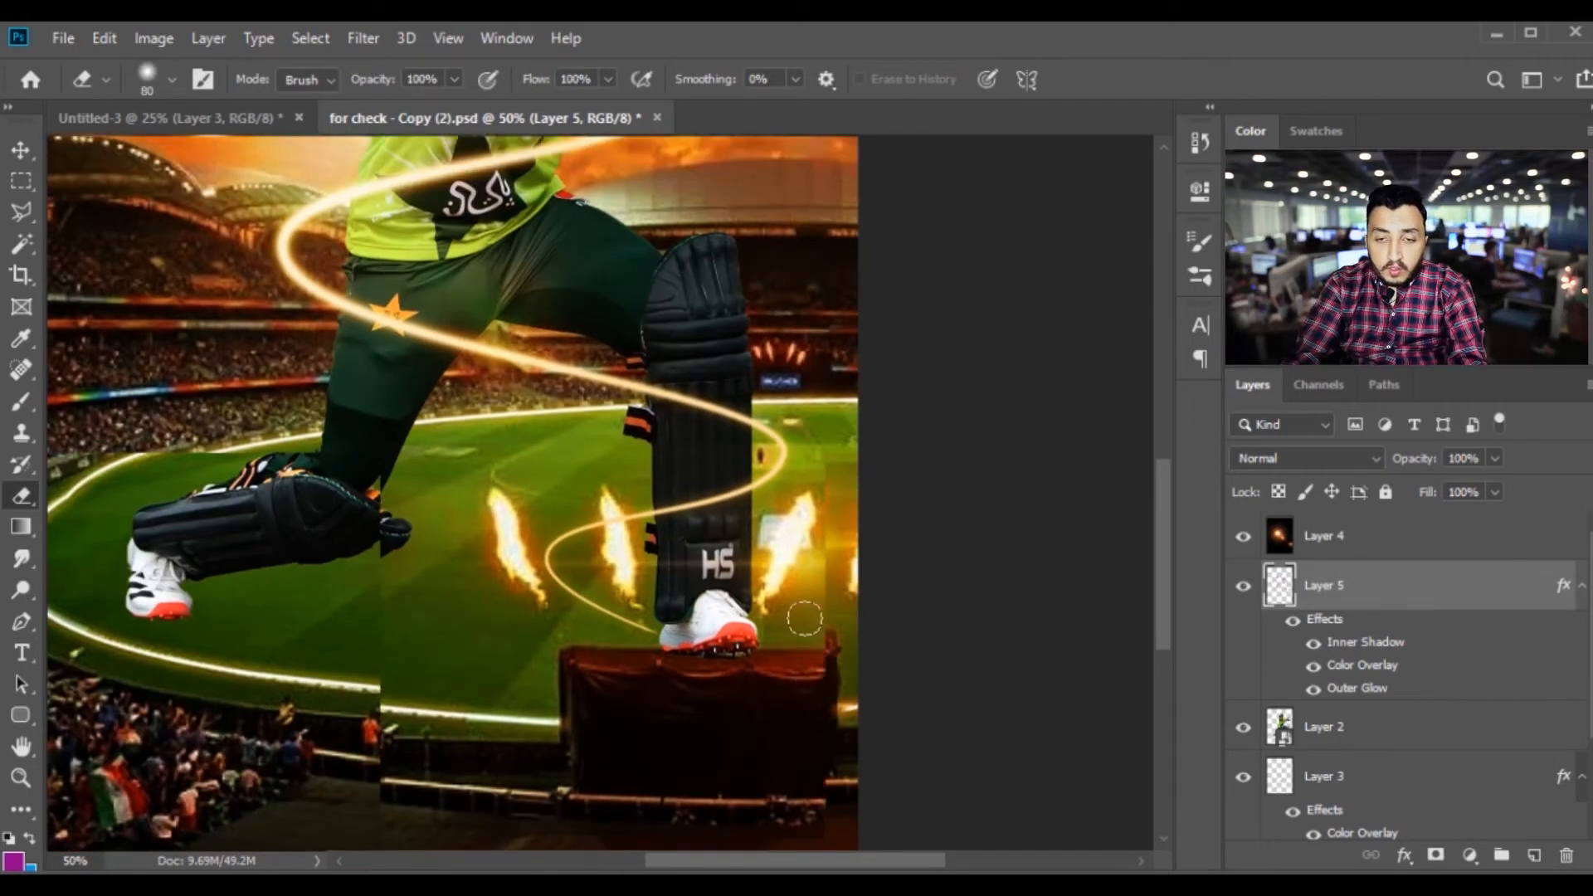
pyautogui.scroll(2, 710, 578)
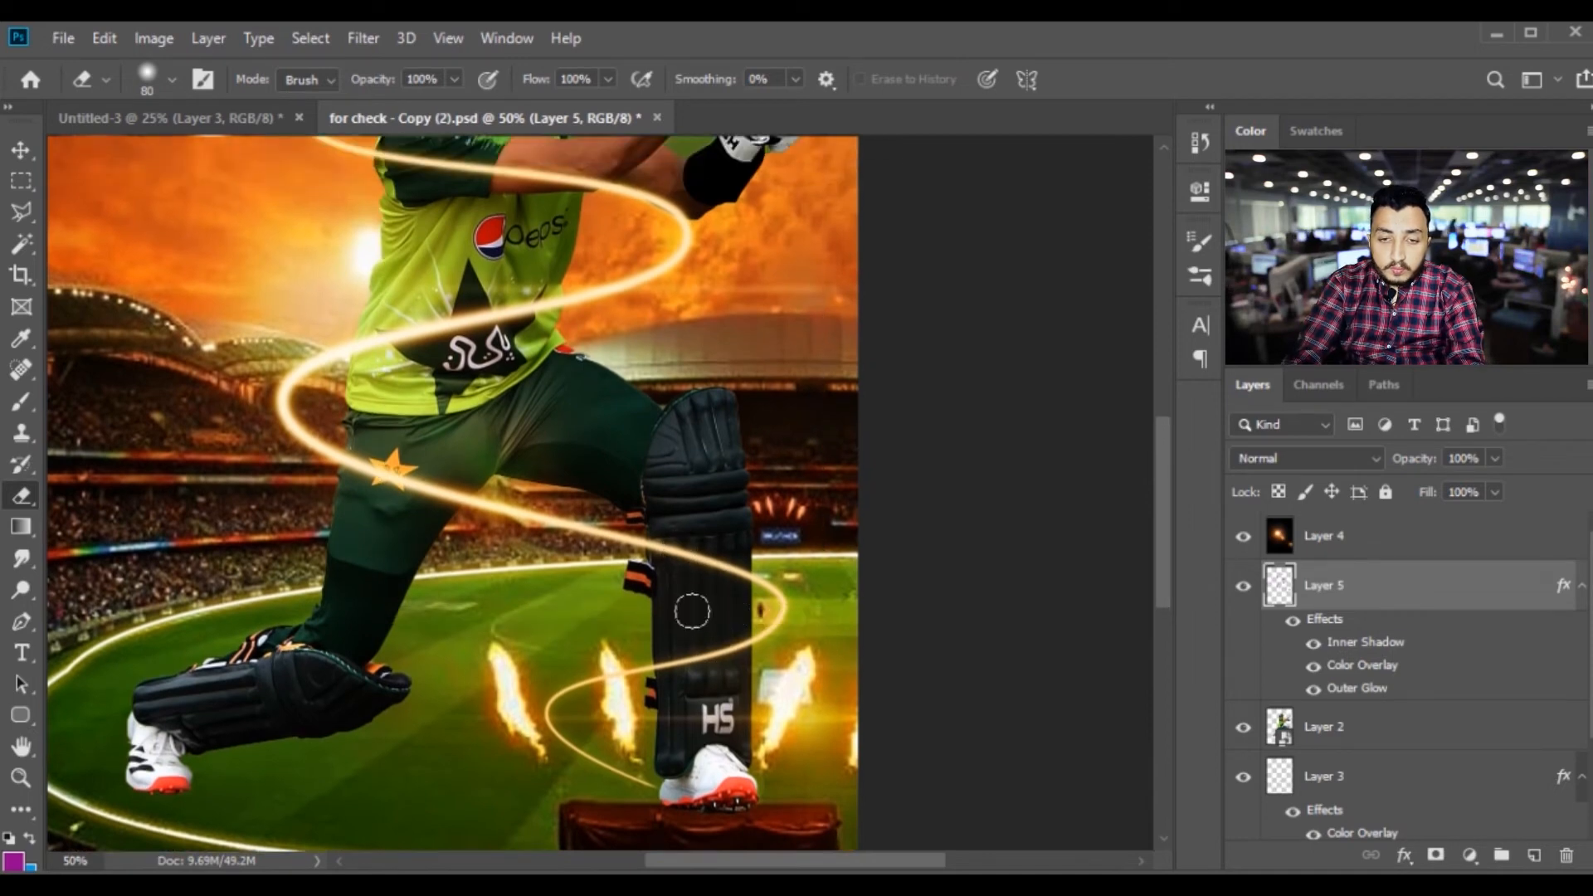
pyautogui.moveTo(668, 543); pyautogui.dragTo(733, 587)
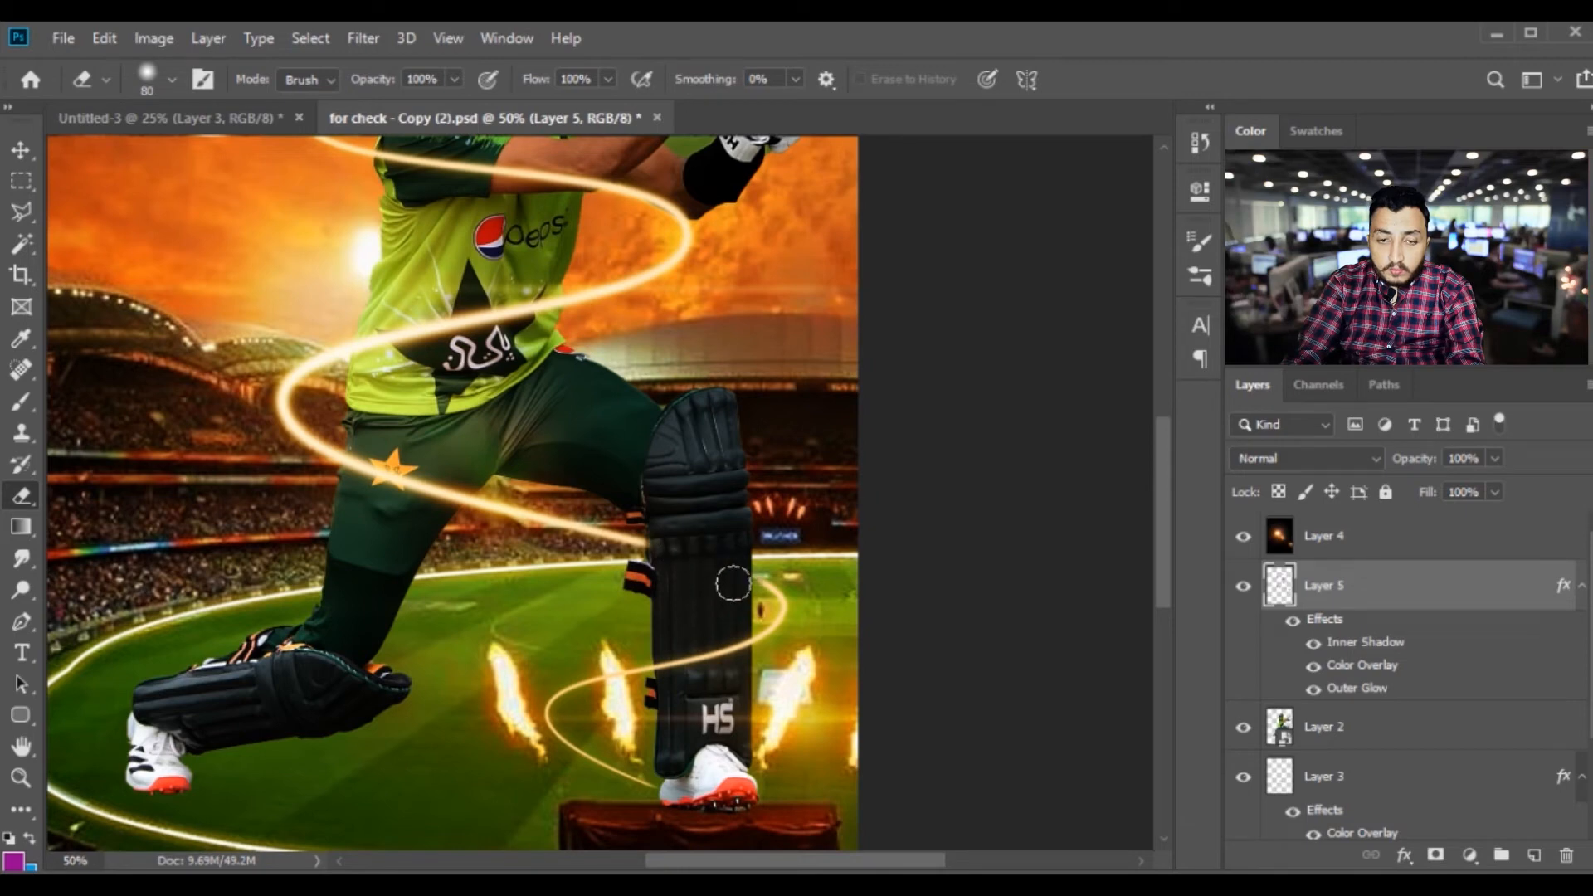
# Erase the spiral where it crosses the lower shirt and the helmet, so it passes behind the batsman
pyautogui.scroll(5, 695, 527)
pyautogui.moveTo(364, 443)
pyautogui.mouseDown()
pyautogui.moveTo(472, 427)
pyautogui.moveTo(461, 405)
pyautogui.moveTo(354, 452)
pyautogui.moveTo(540, 407)
pyautogui.mouseUp()
pyautogui.moveTo(498, 316); pyautogui.dragTo(491, 487)
pyautogui.moveTo(408, 302); pyautogui.dragTo(506, 264)
pyautogui.press('v')
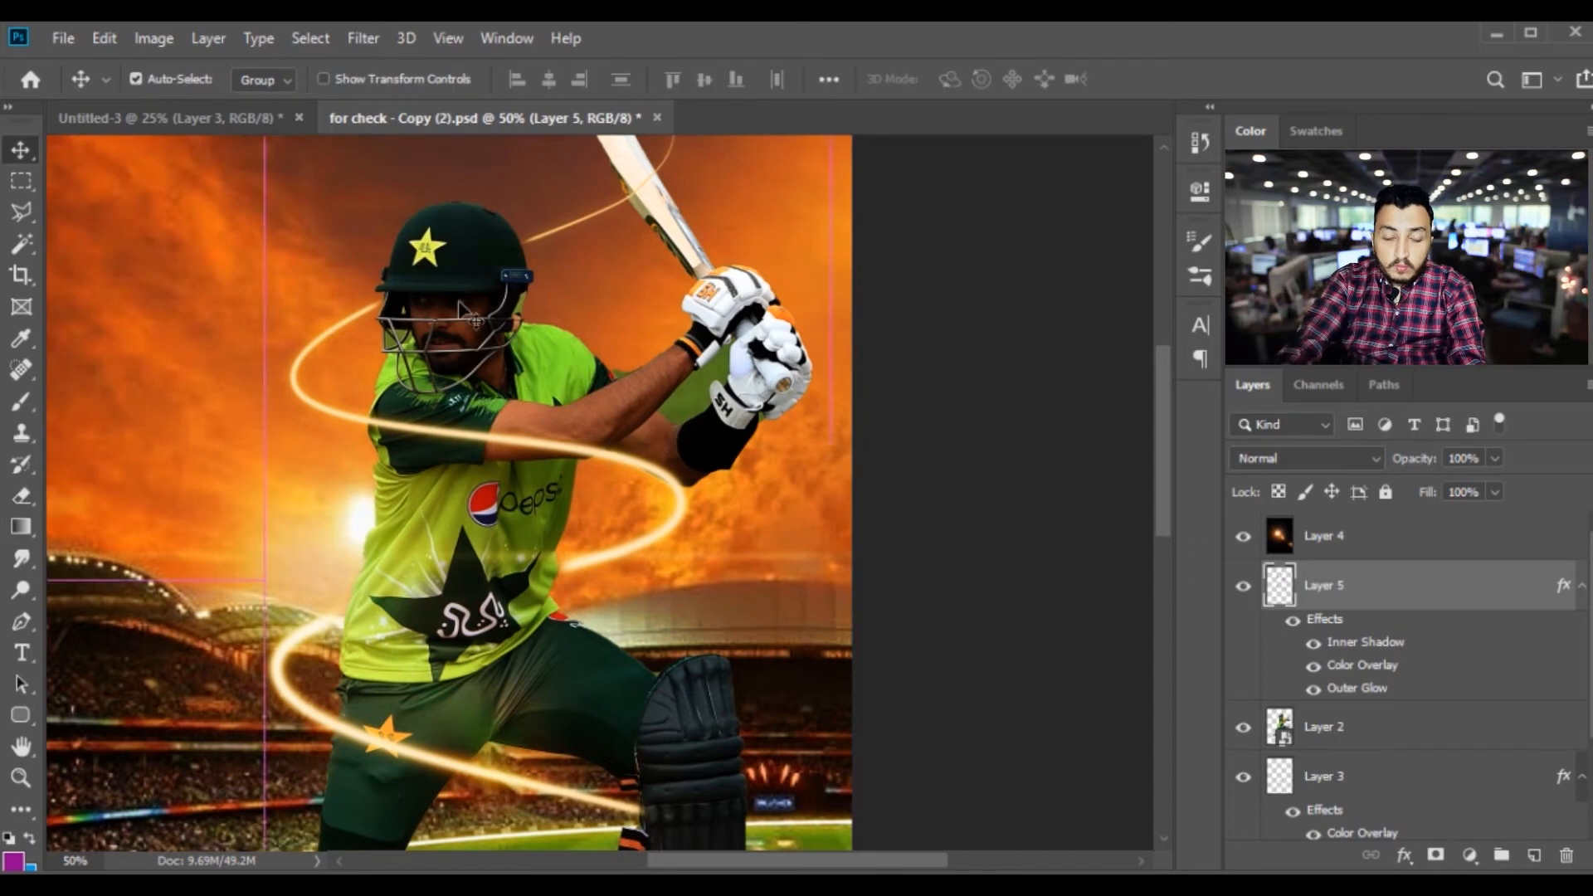
pyautogui.hotkey('ctrl', '-')
pyautogui.hotkey('ctrl', '+')
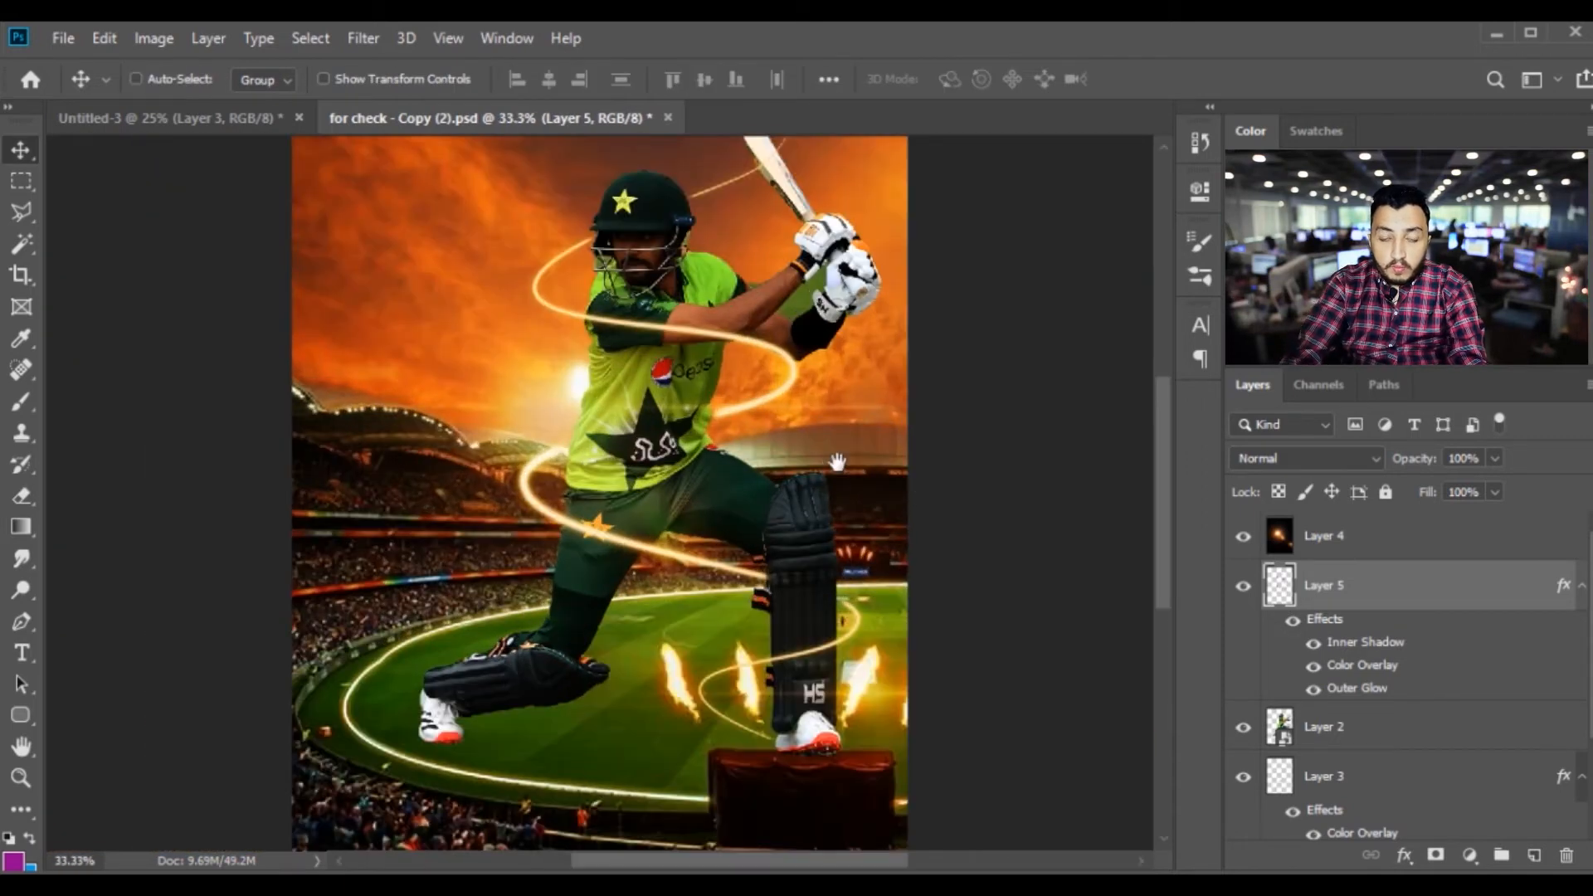
# Erase the Layer 4 lens flare over the batsman's face, shirt and arms with a soft 300 to 400 px eraser
pyautogui.moveTo(834, 477); pyautogui.dragTo(751, 583)
pyautogui.click(1317, 547)
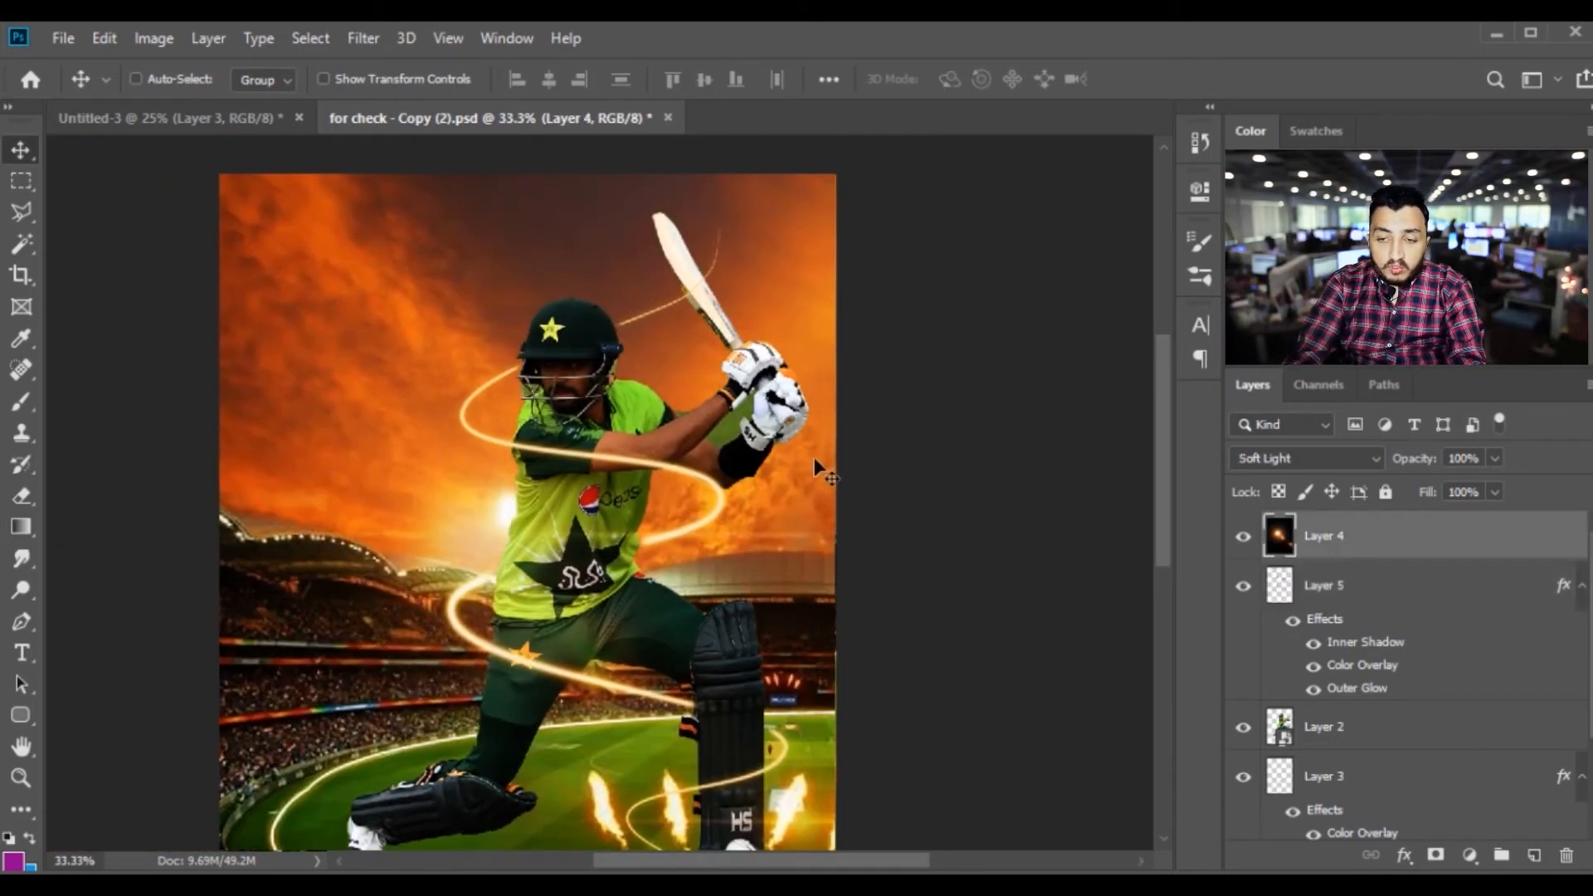
pyautogui.hotkey('ctrl', '+')
pyautogui.scroll(2, 581, 415)
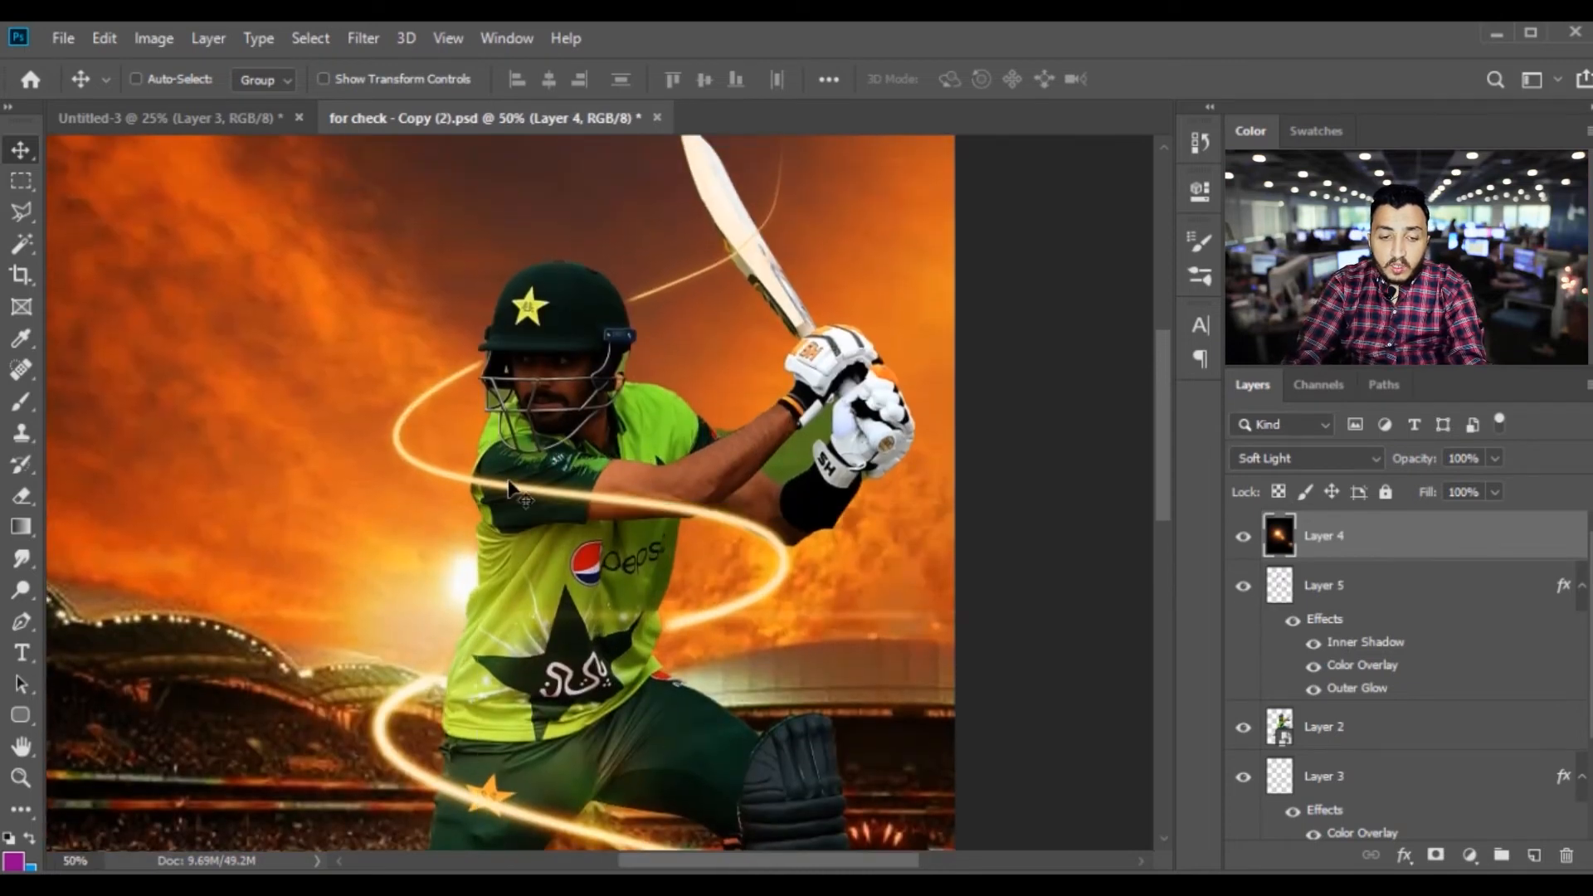
pyautogui.press('e')
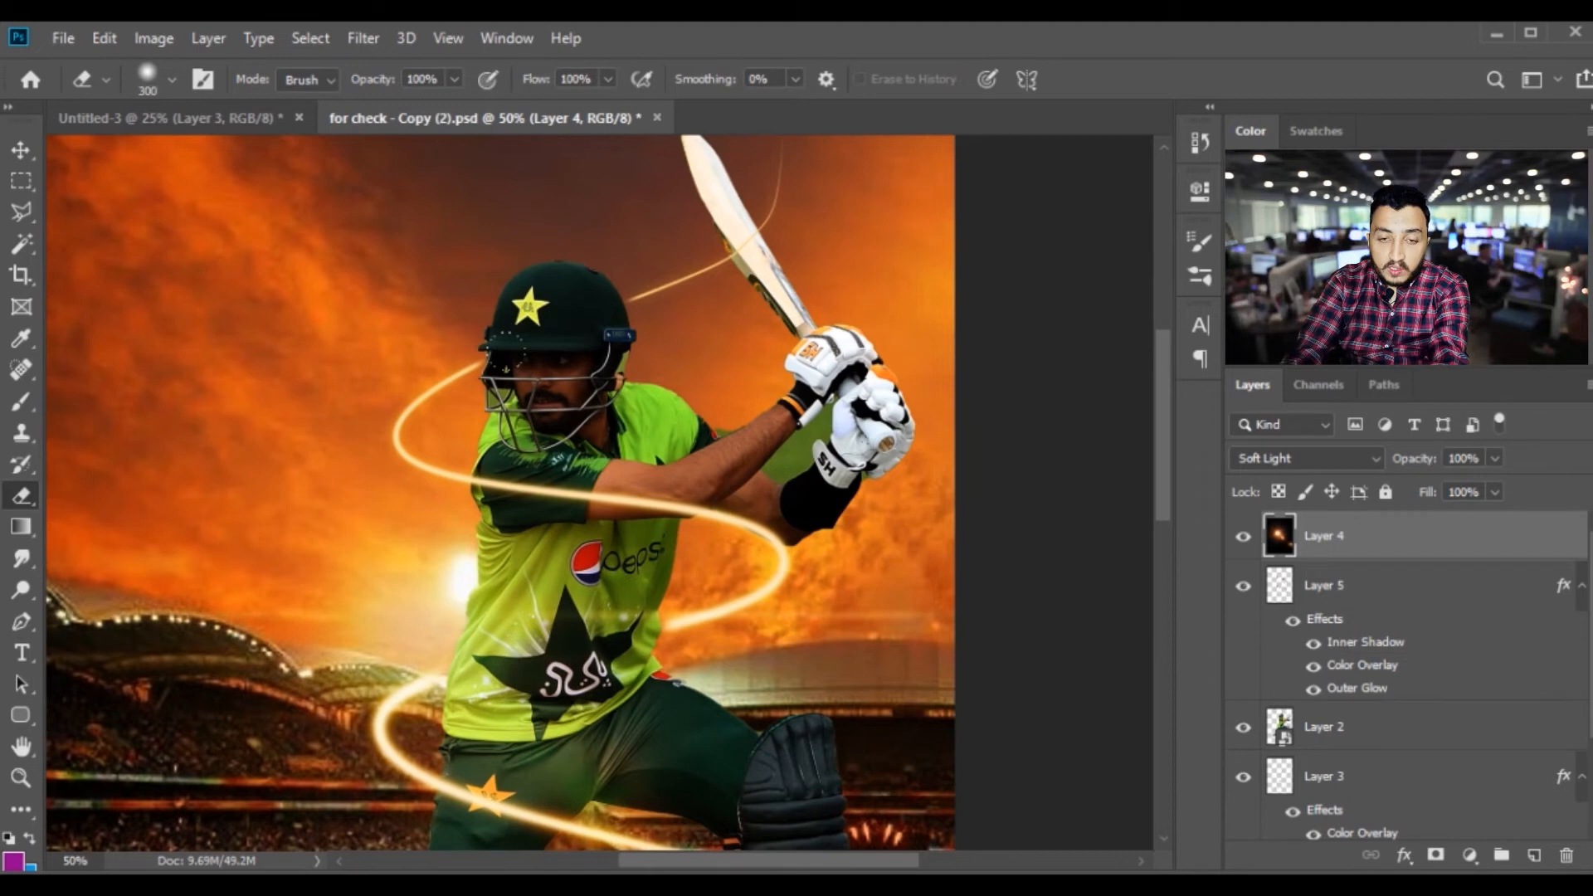
pyautogui.moveTo(490, 305)
pyautogui.mouseDown()
pyautogui.moveTo(558, 411)
pyautogui.moveTo(560, 548)
pyautogui.mouseUp()
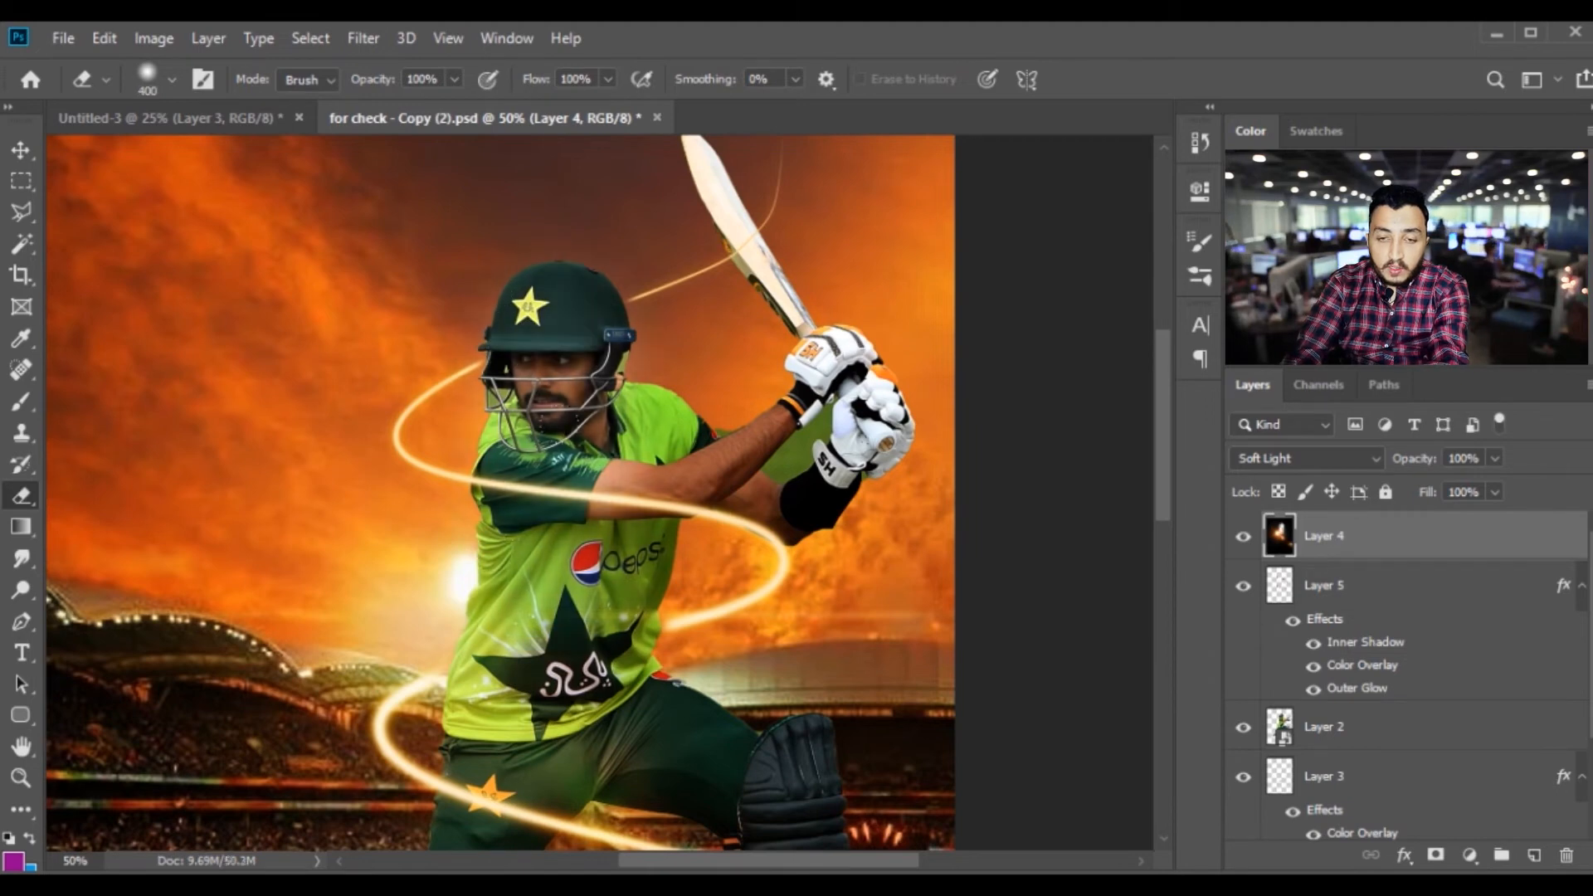
pyautogui.moveTo(643, 435)
pyautogui.mouseDown()
pyautogui.moveTo(738, 431)
pyautogui.moveTo(560, 489)
pyautogui.mouseUp()
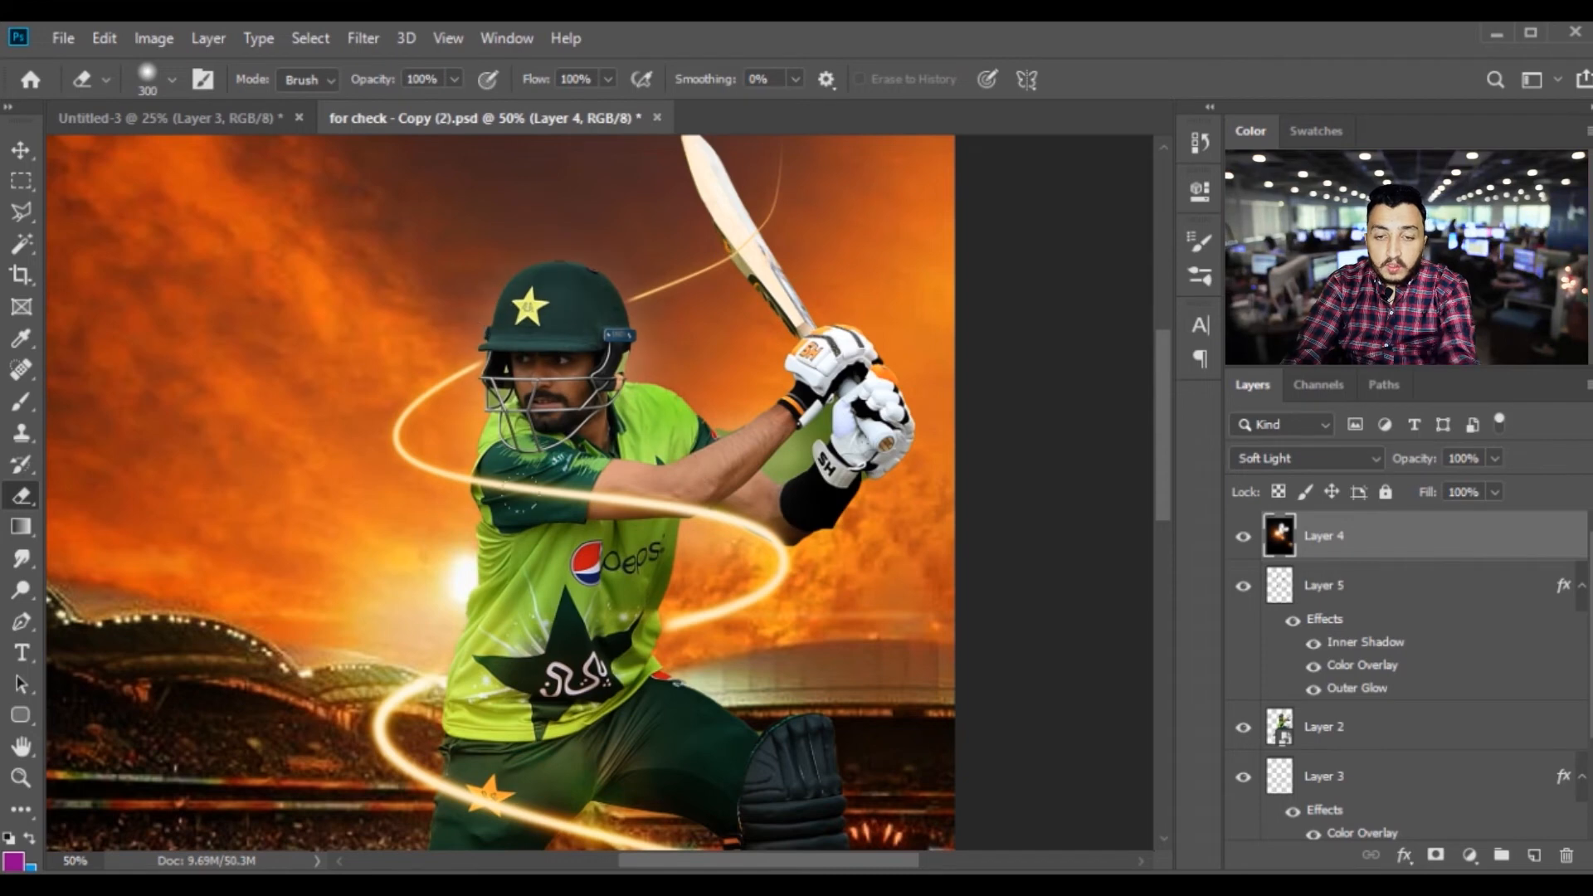
pyautogui.press('v')
pyautogui.hotkey('ctrl', '-')
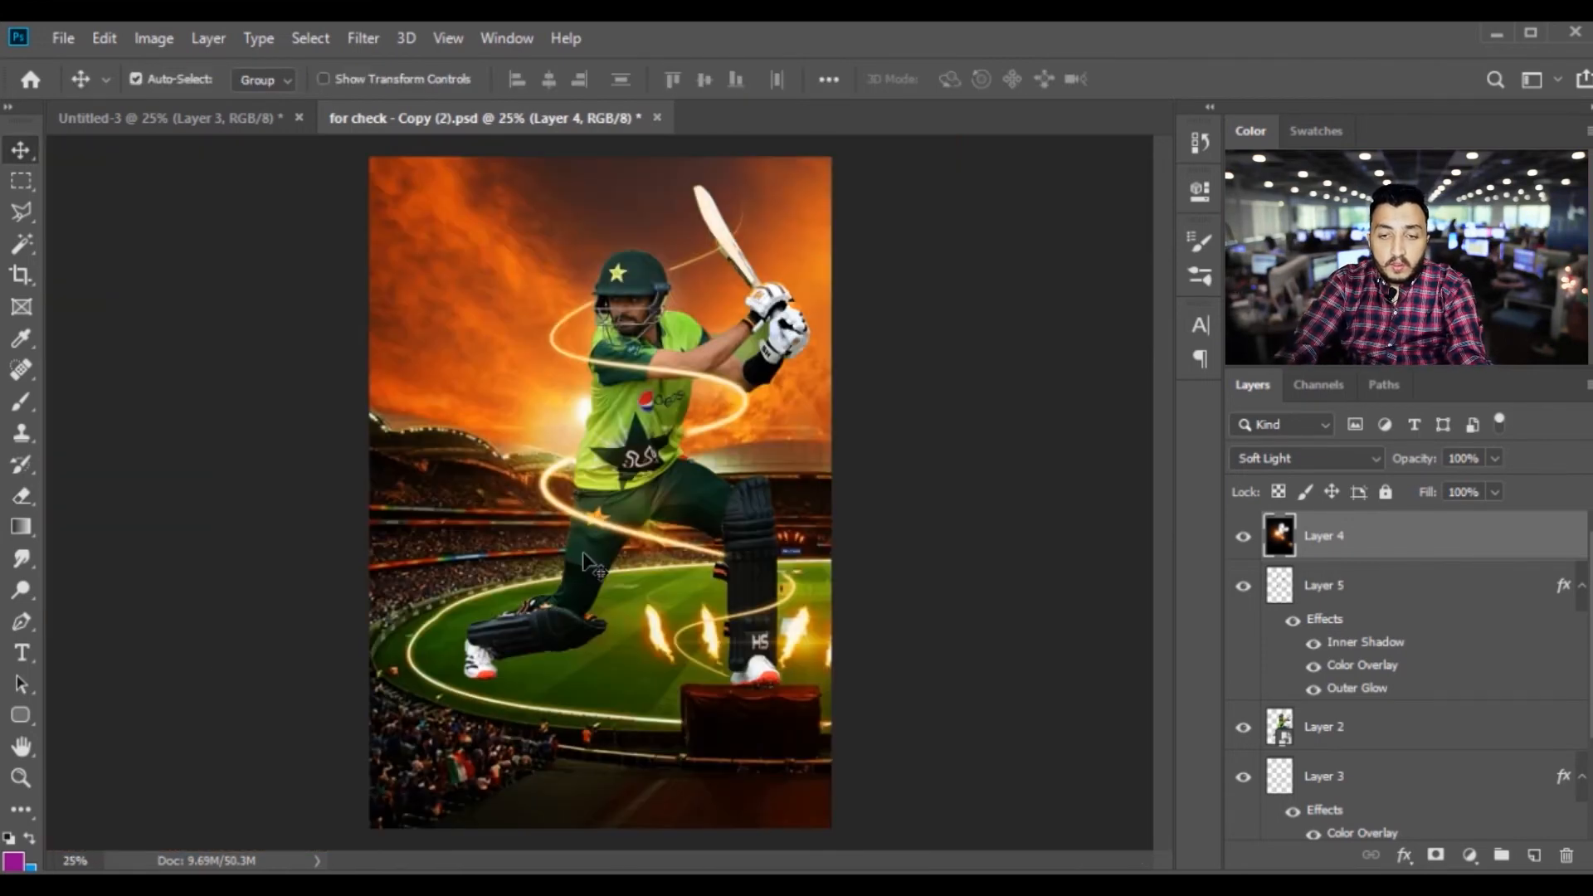
pyautogui.hotkey('ctrl', '+')
pyautogui.scroll(2, 588, 557)
pyautogui.hotkey('ctrl', '-')
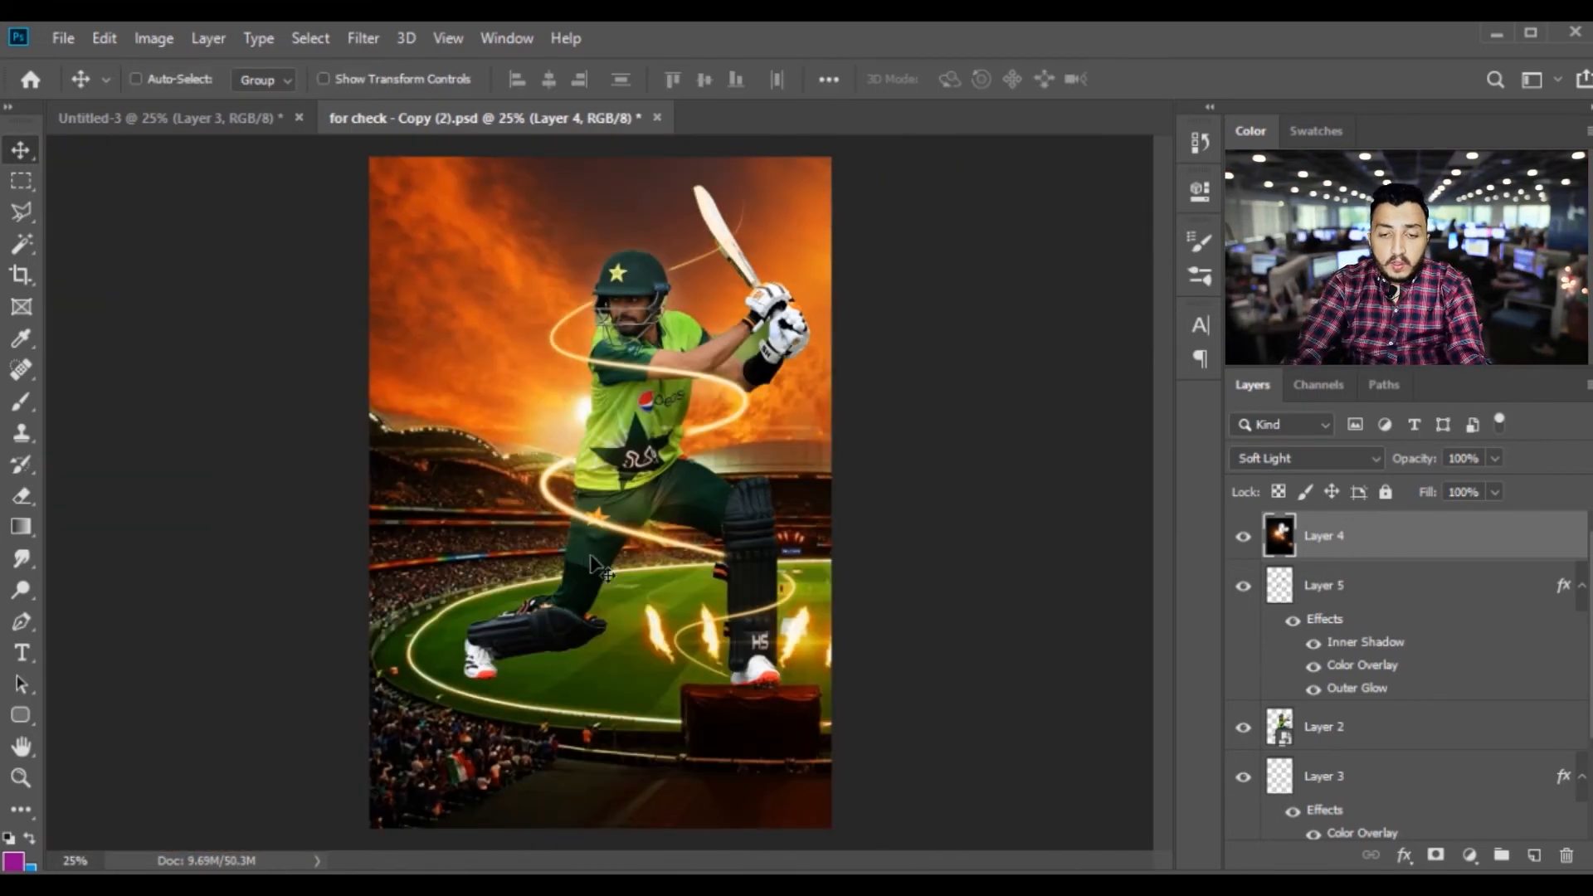
# Create a new layer above Layer 5 and fill it with the purple foreground colour
pyautogui.click(1361, 596)
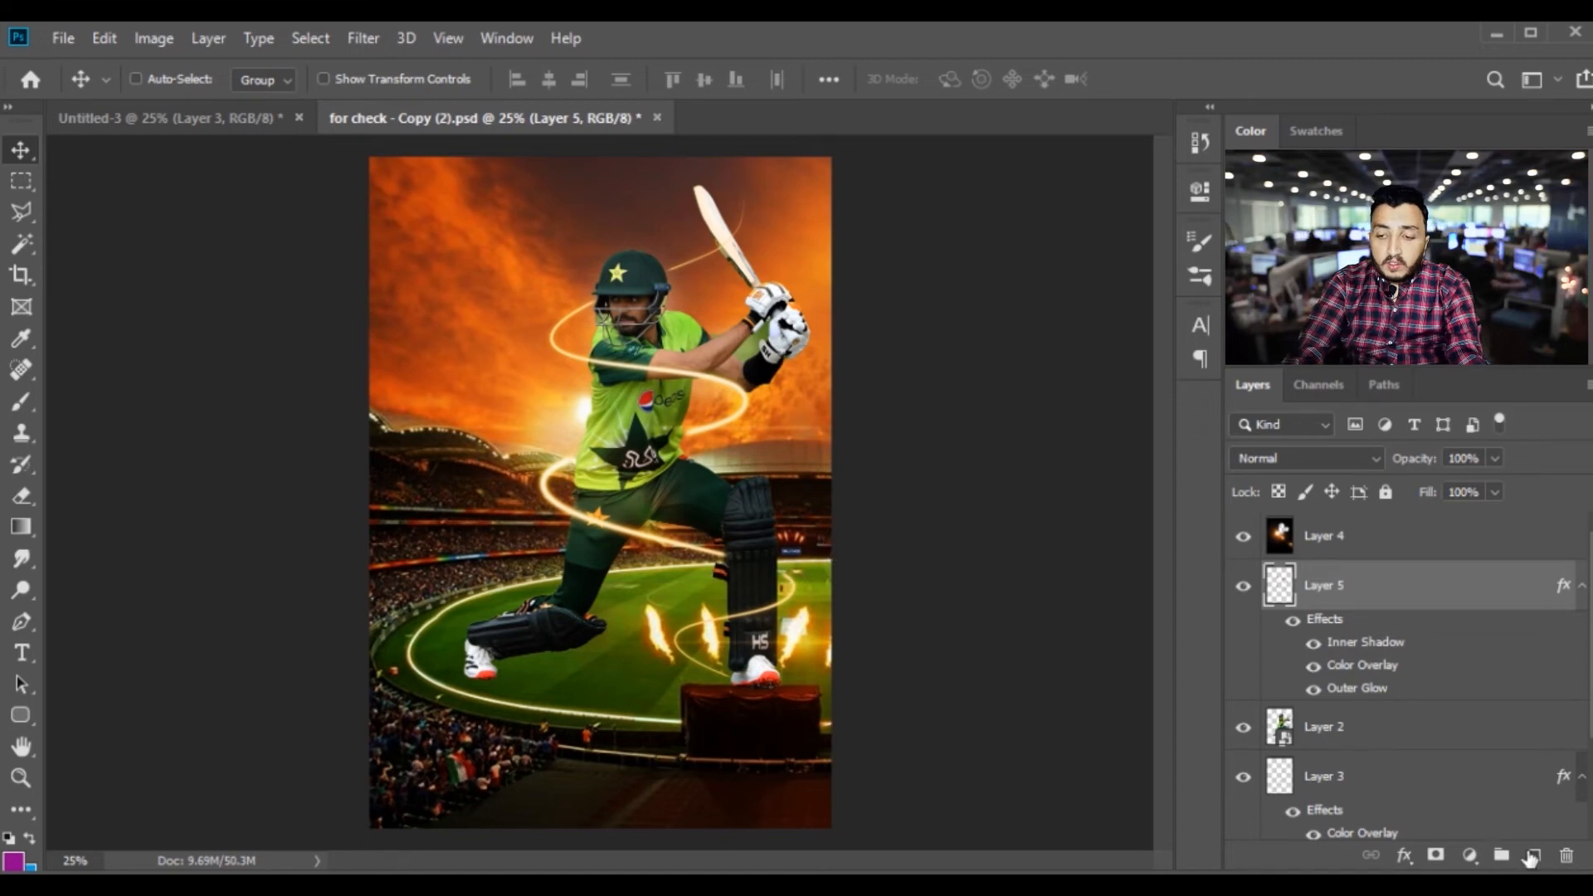
pyautogui.click(1535, 858)
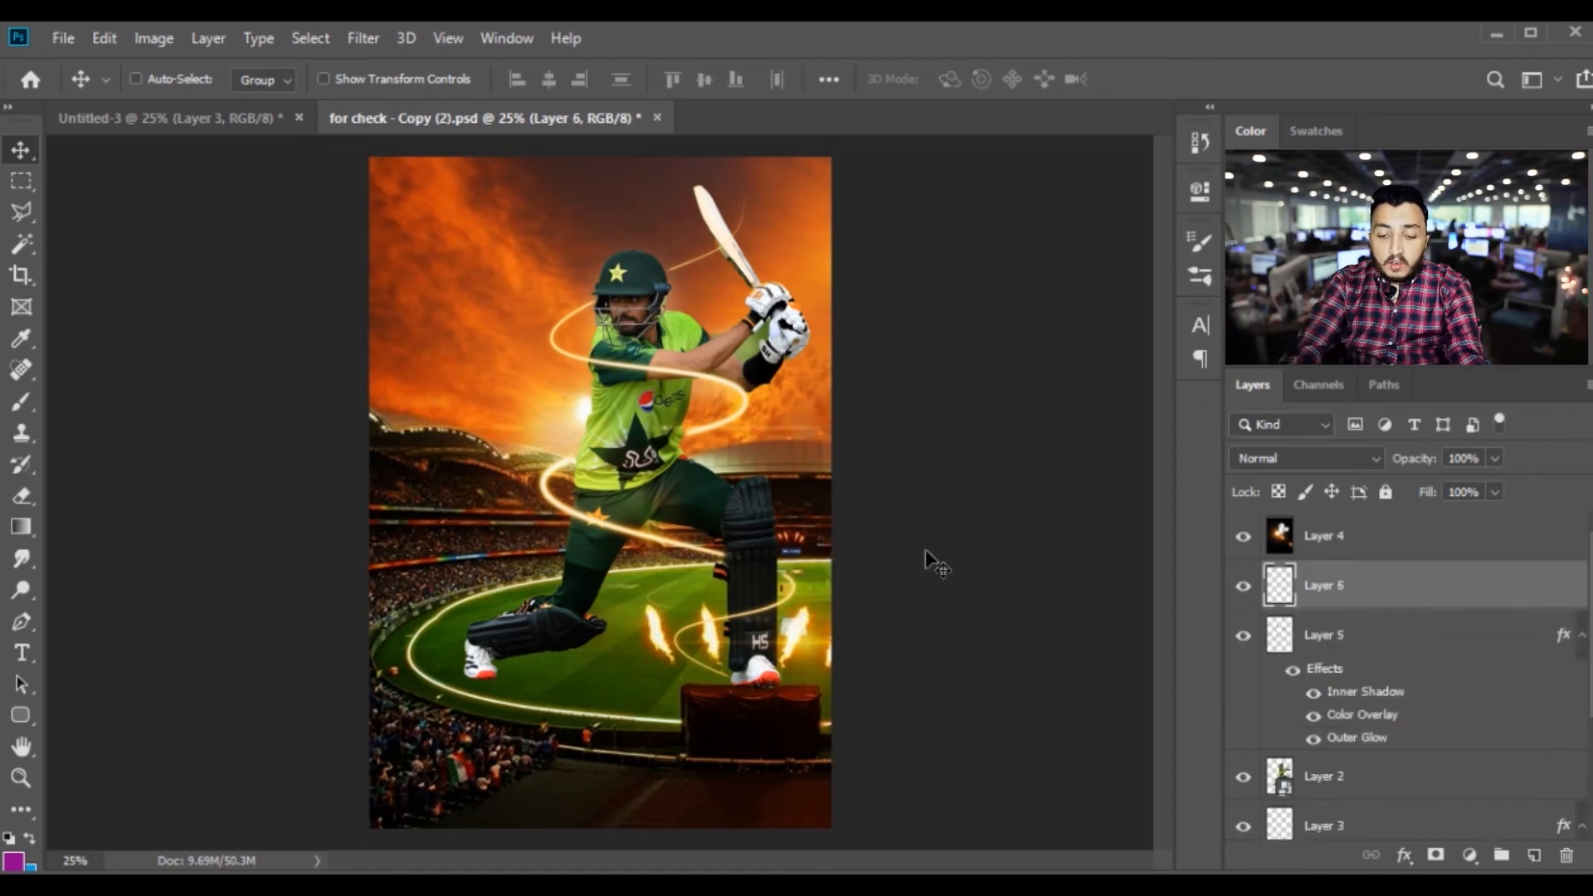
pyautogui.hotkey('alt', 'BackSpace')
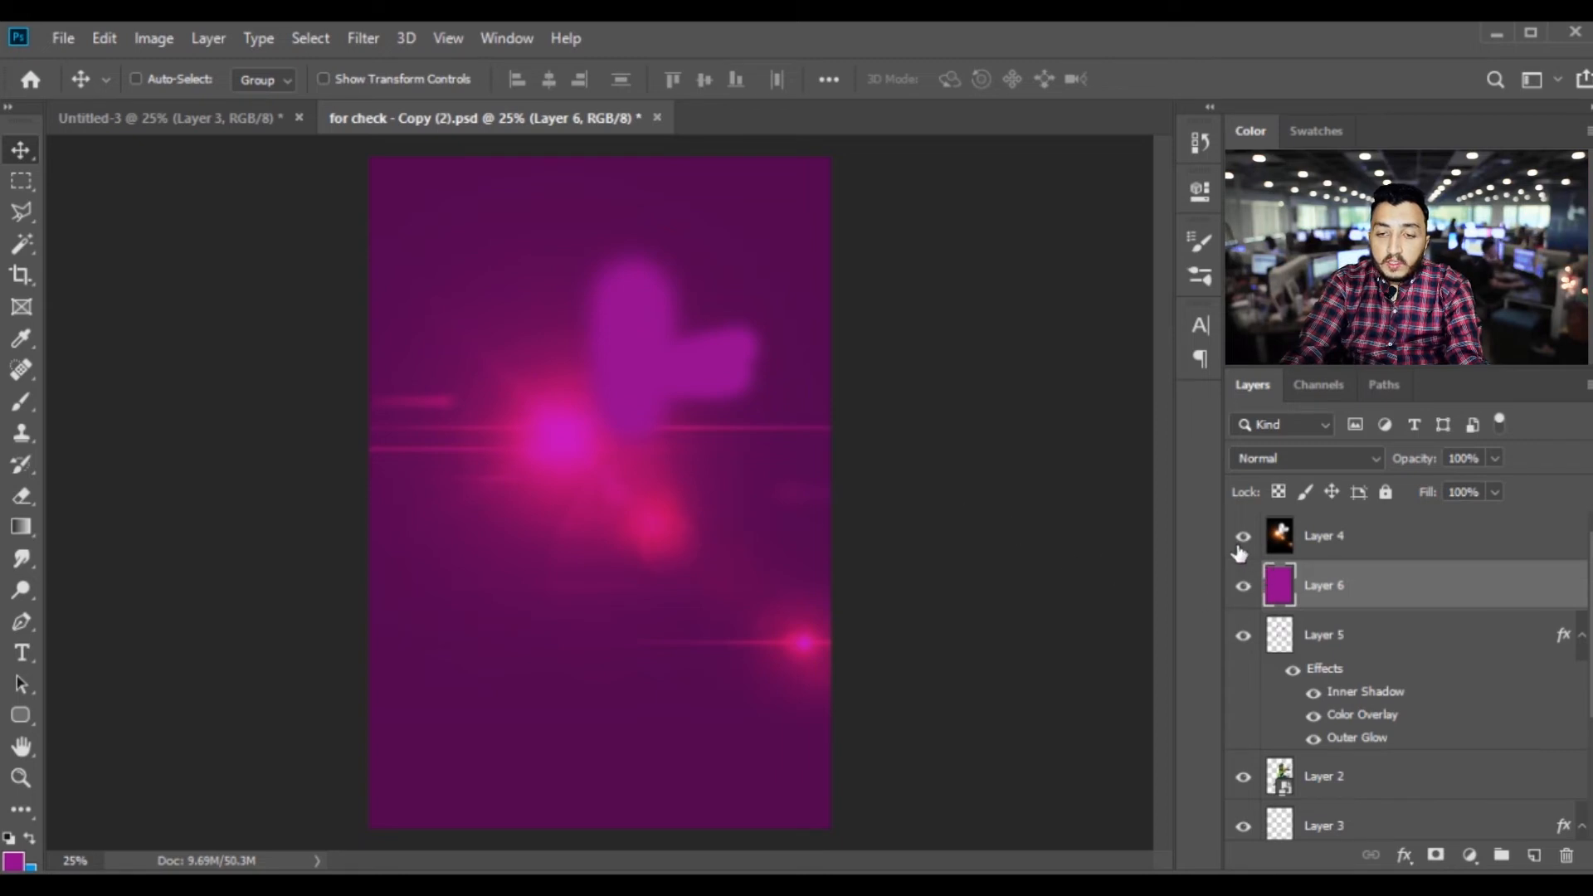
# Set the blend mode of the purple Layer 6 to Soft Light
pyautogui.click(1324, 543)
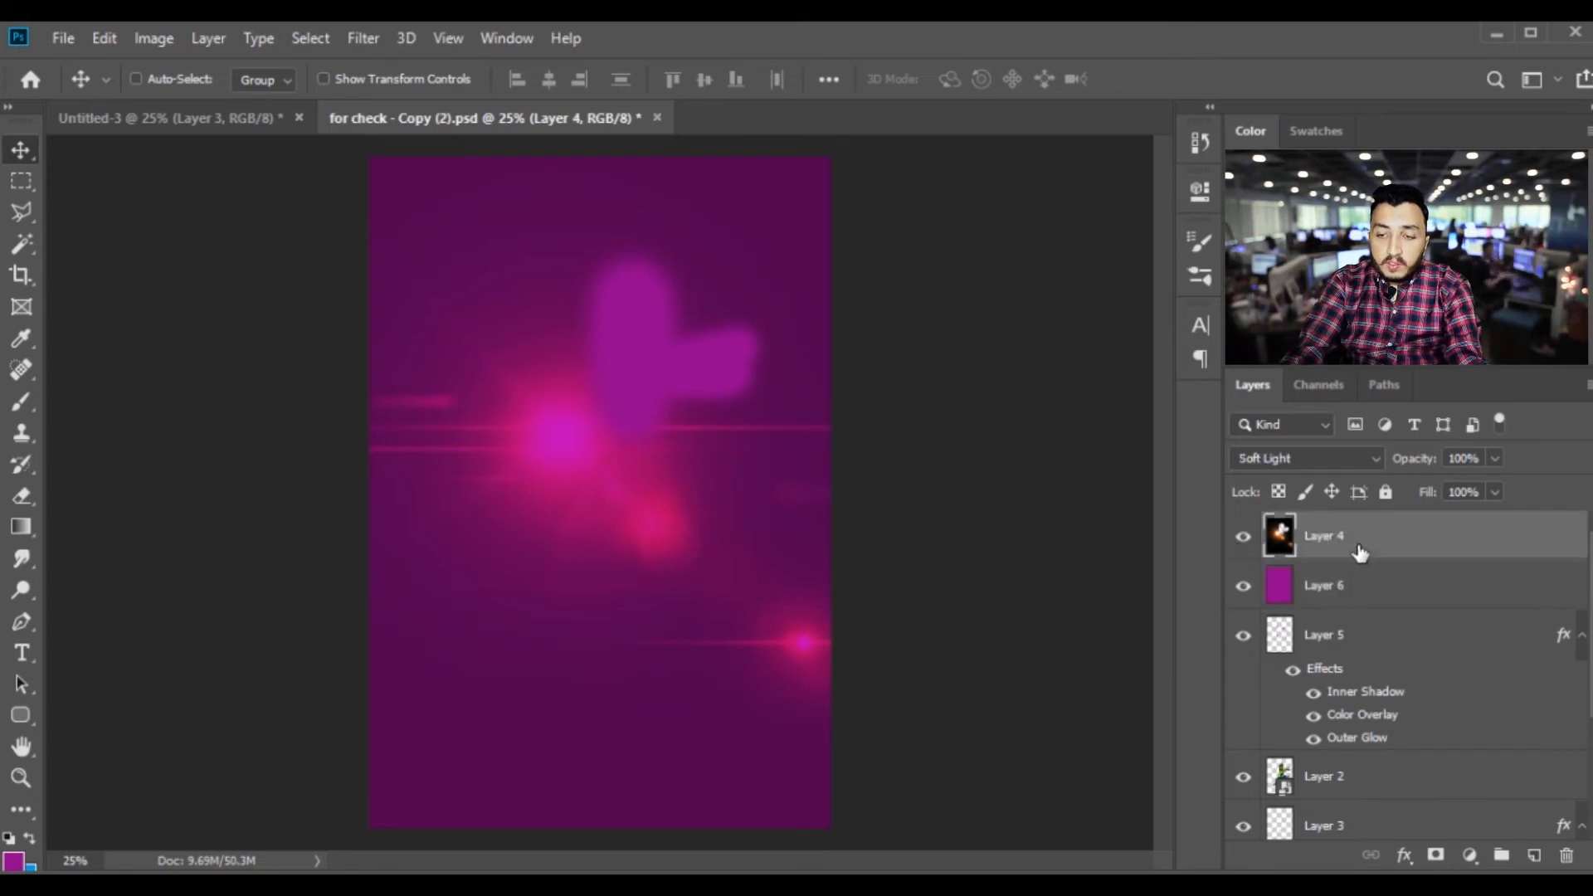
pyautogui.click(1336, 586)
pyautogui.click(1277, 460)
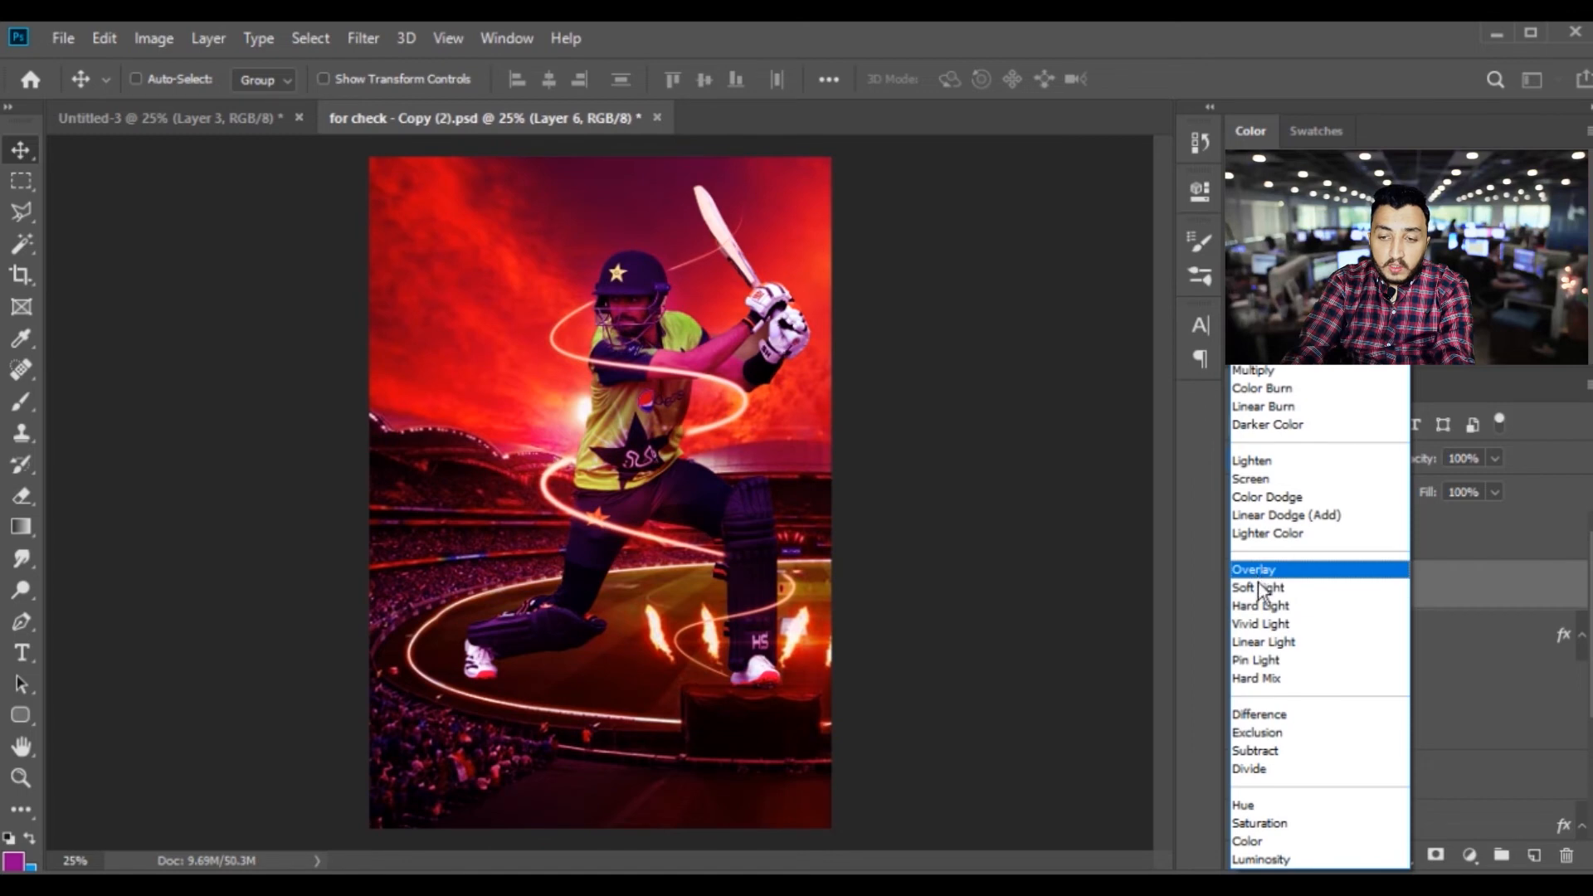
pyautogui.click(1262, 588)
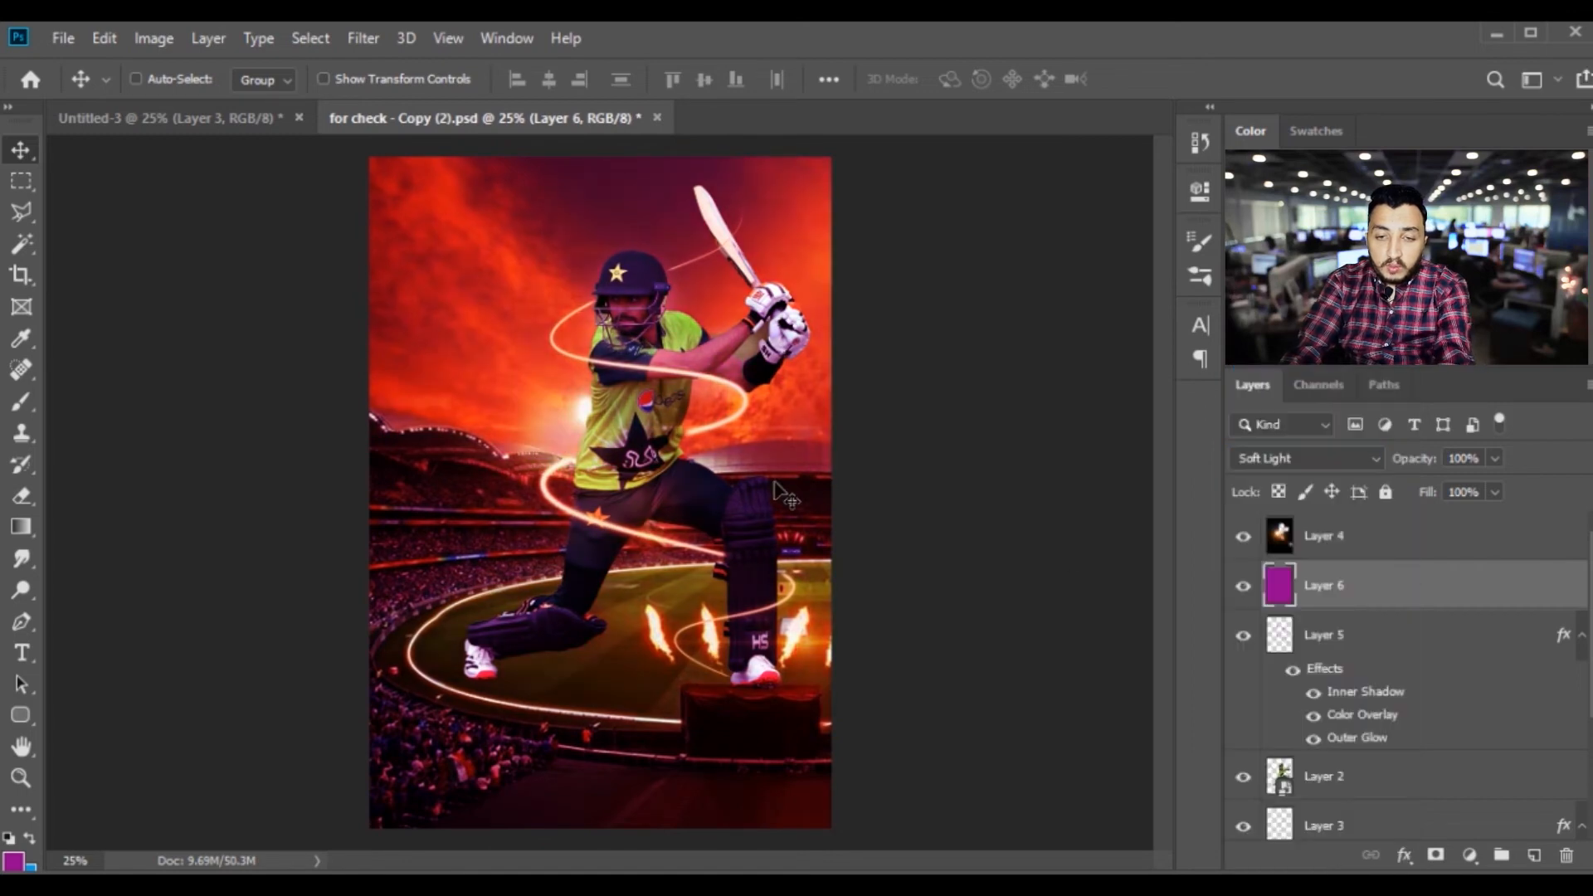
# Shift Layer 6's hue from purple to green and lower its lightness slightly with Hue/Saturation
pyautogui.press('i')
pyautogui.hotkey('ctrl', 'u')
pyautogui.moveTo(1197, 223); pyautogui.dragTo(1101, 232)
pyautogui.moveTo(1202, 346)
pyautogui.mouseDown()
pyautogui.moveTo(1160, 346)
pyautogui.moveTo(1196, 343)
pyautogui.mouseUp()
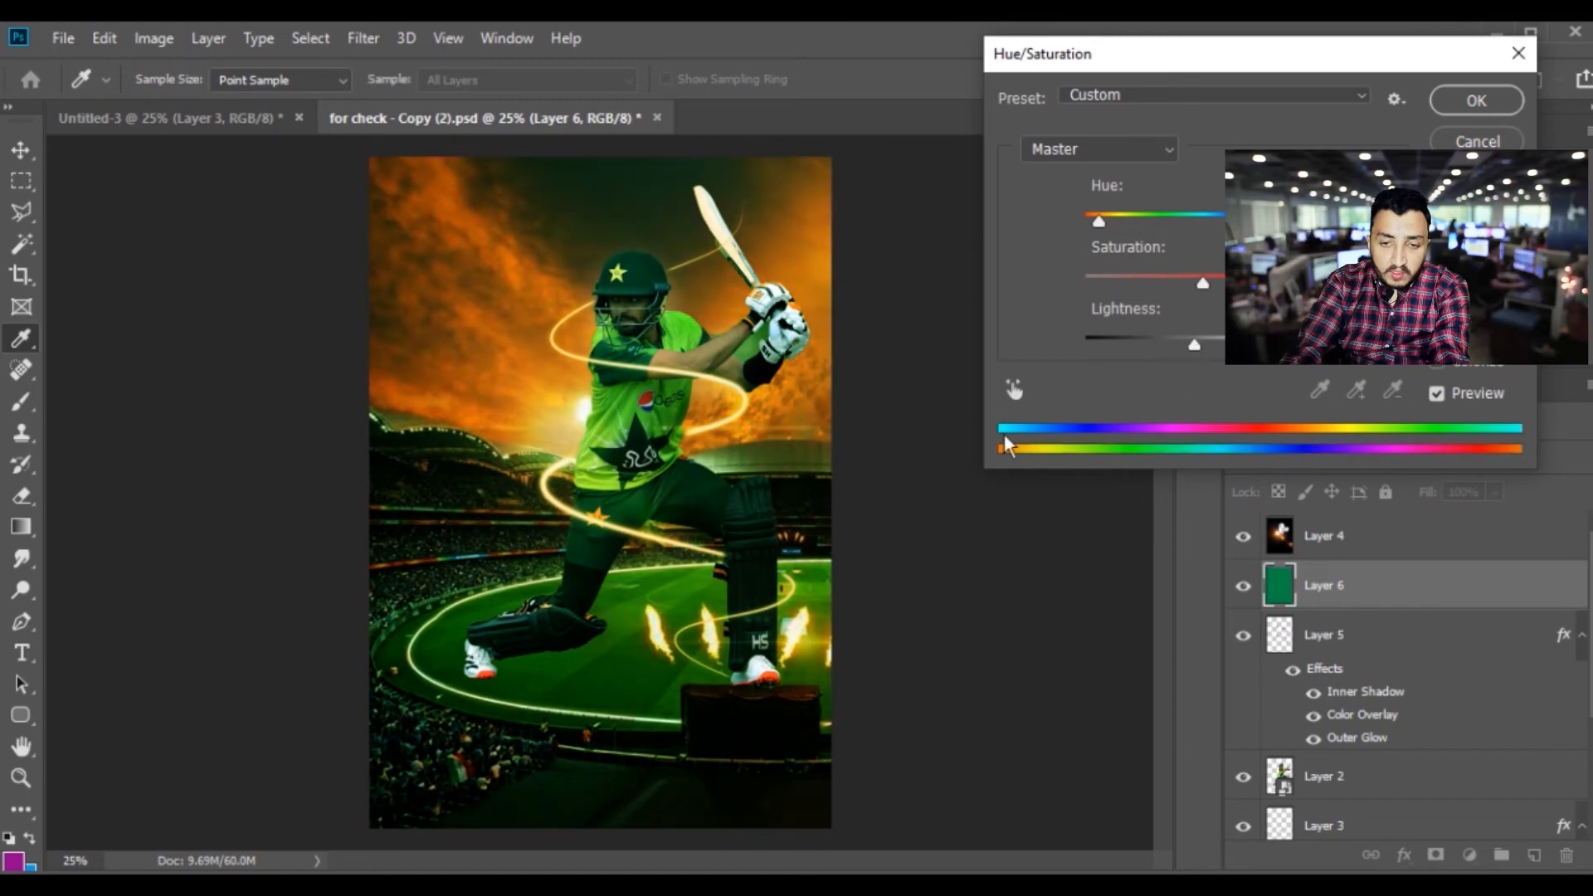
pyautogui.press('Return')
# Darken the stadium background on Layer 1 by lowering its lightness with Hue/Saturation
pyautogui.scroll(-3, 1287, 661)
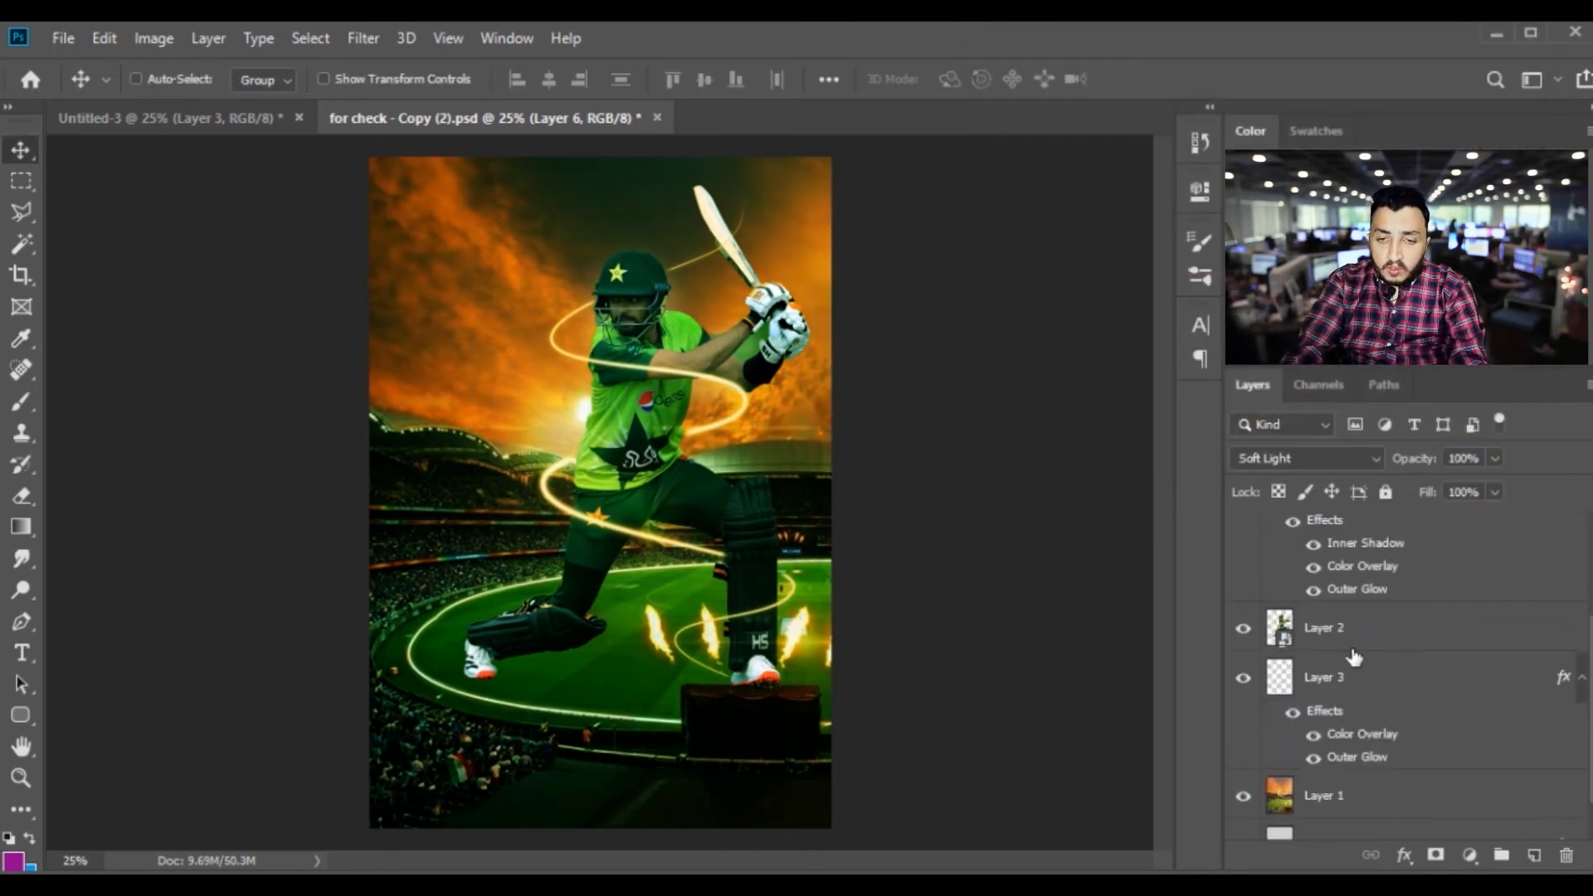
pyautogui.scroll(-1, 1348, 681)
pyautogui.click(1325, 778)
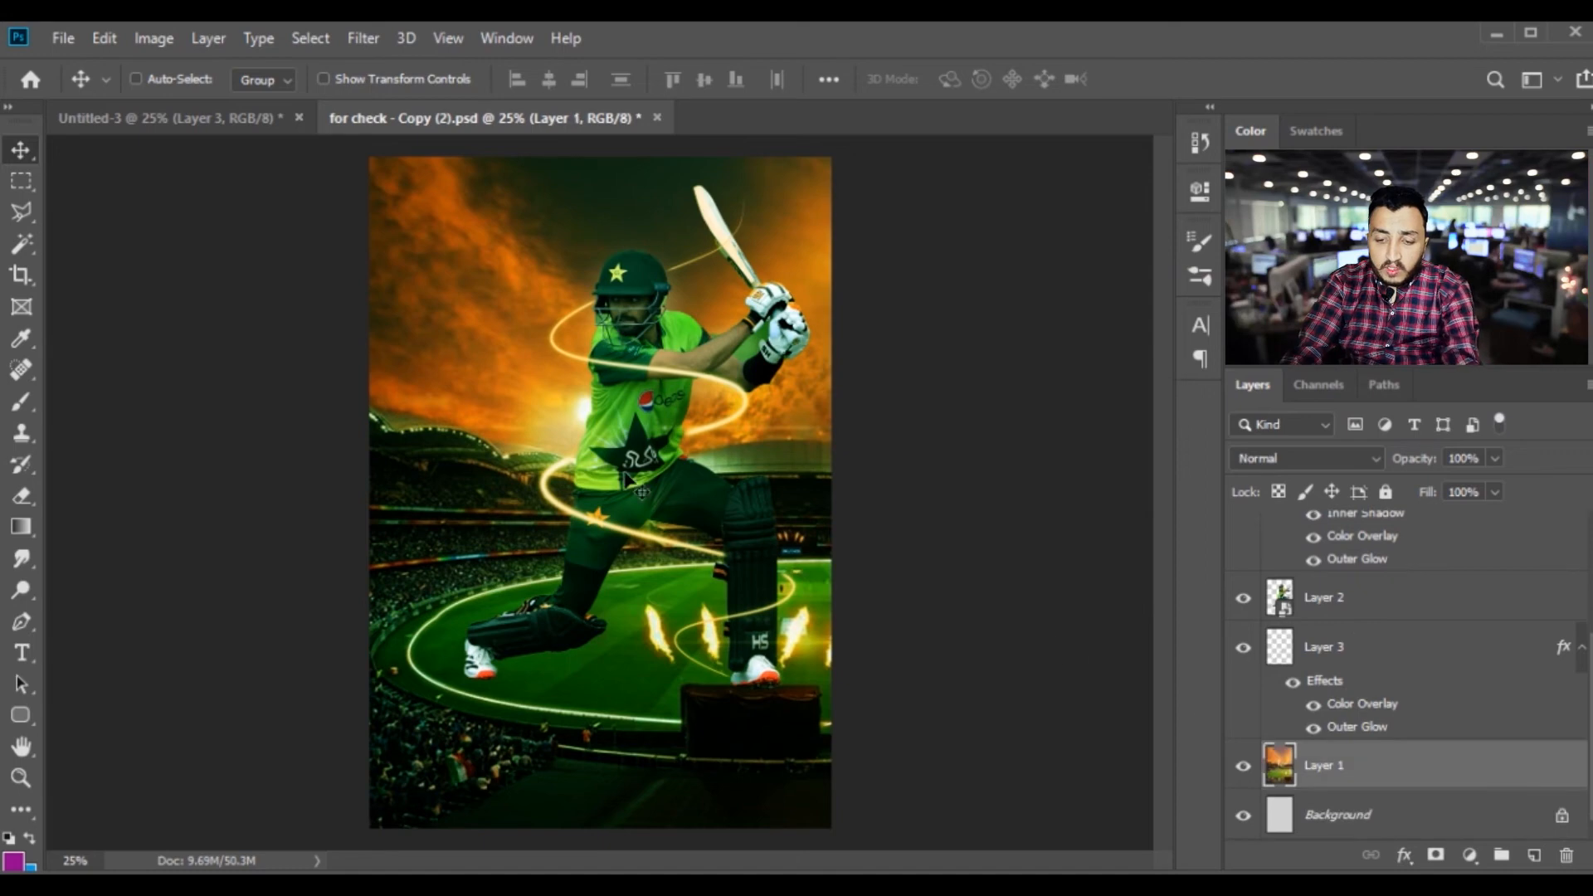
pyautogui.hotkey('ctrl', 'u')
pyautogui.moveTo(1202, 345)
pyautogui.mouseDown()
pyautogui.moveTo(1160, 346)
pyautogui.moveTo(1183, 350)
pyautogui.mouseUp()
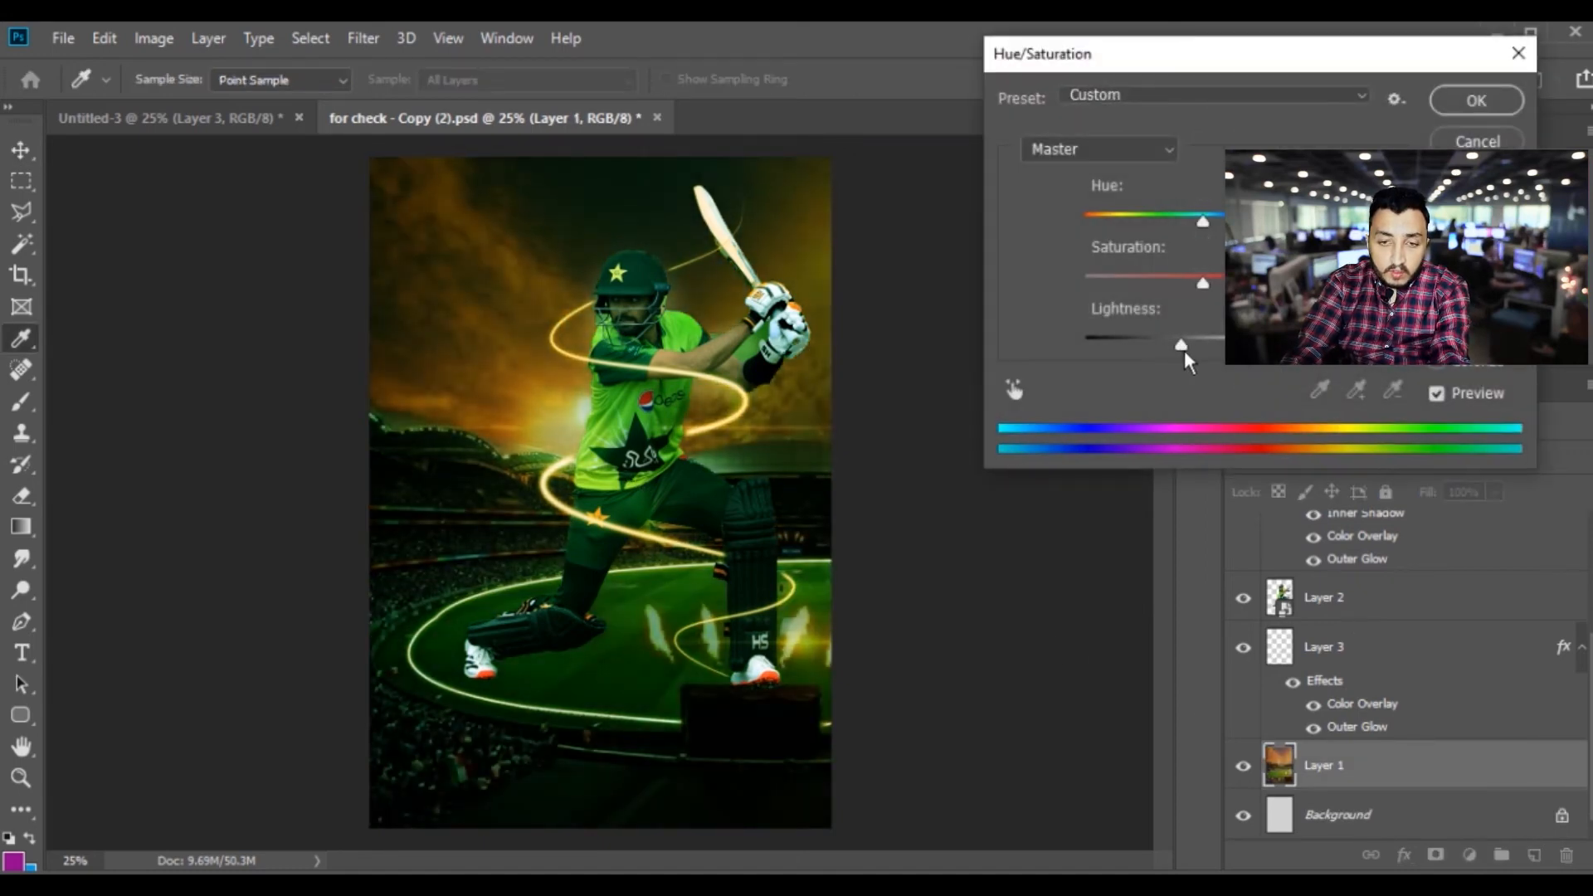
pyautogui.press('Return')
# Erase the green tint on Layer 6 over the batsman's face, arms and shirt with a large soft eraser, up to 1100 px
pyautogui.rightClick(657, 387)
pyautogui.click(706, 420)
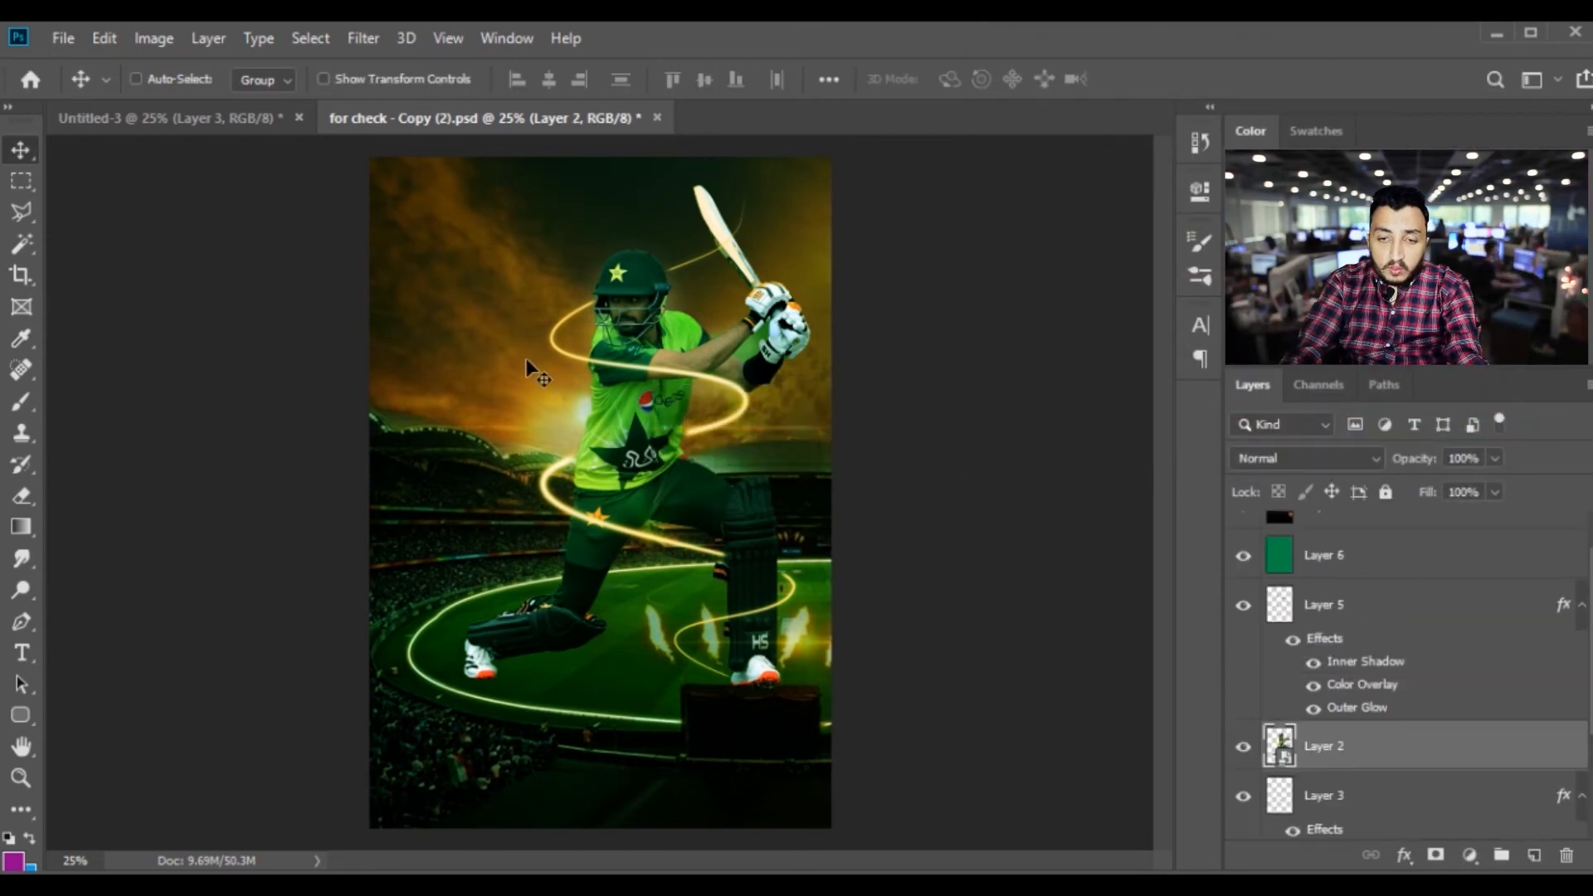
pyautogui.click(1321, 573)
pyautogui.press('w')
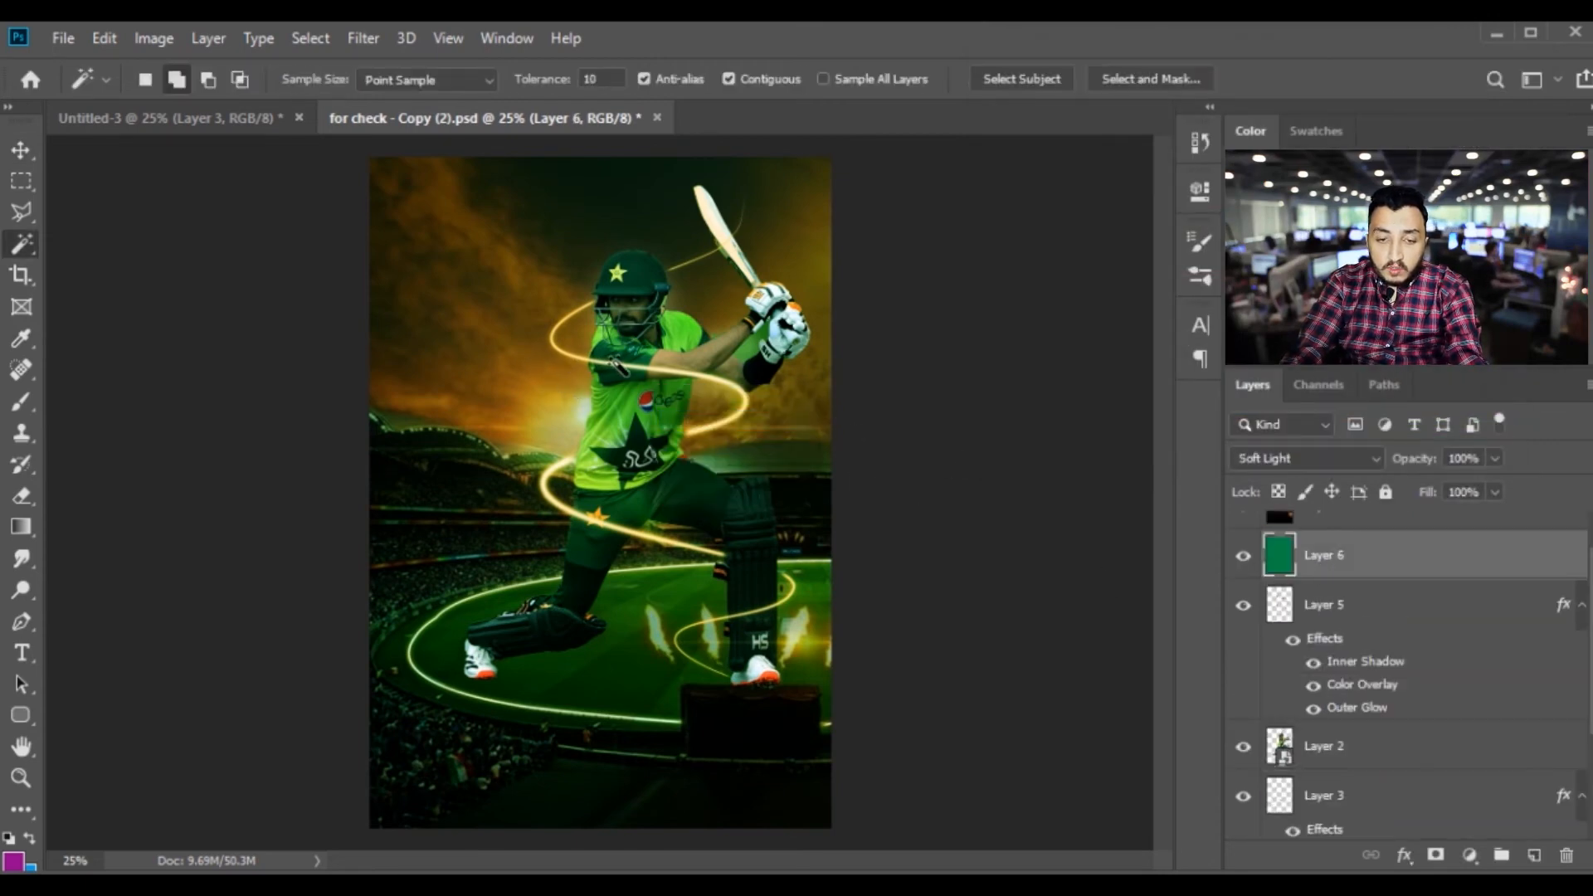
pyautogui.press('e')
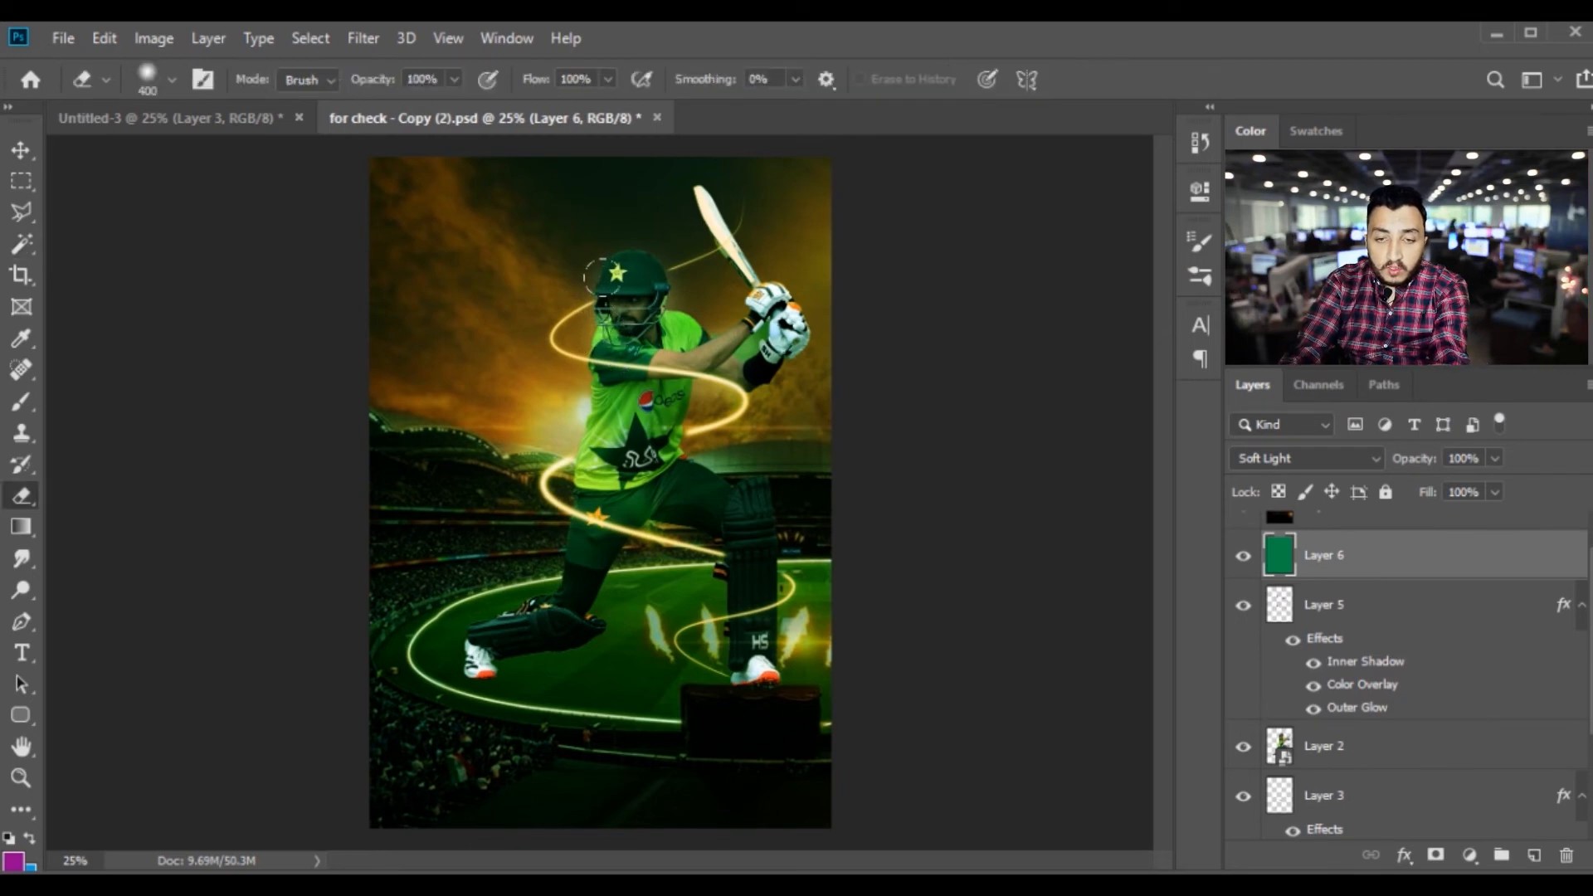
pyautogui.click(636, 316)
pyautogui.click(701, 346)
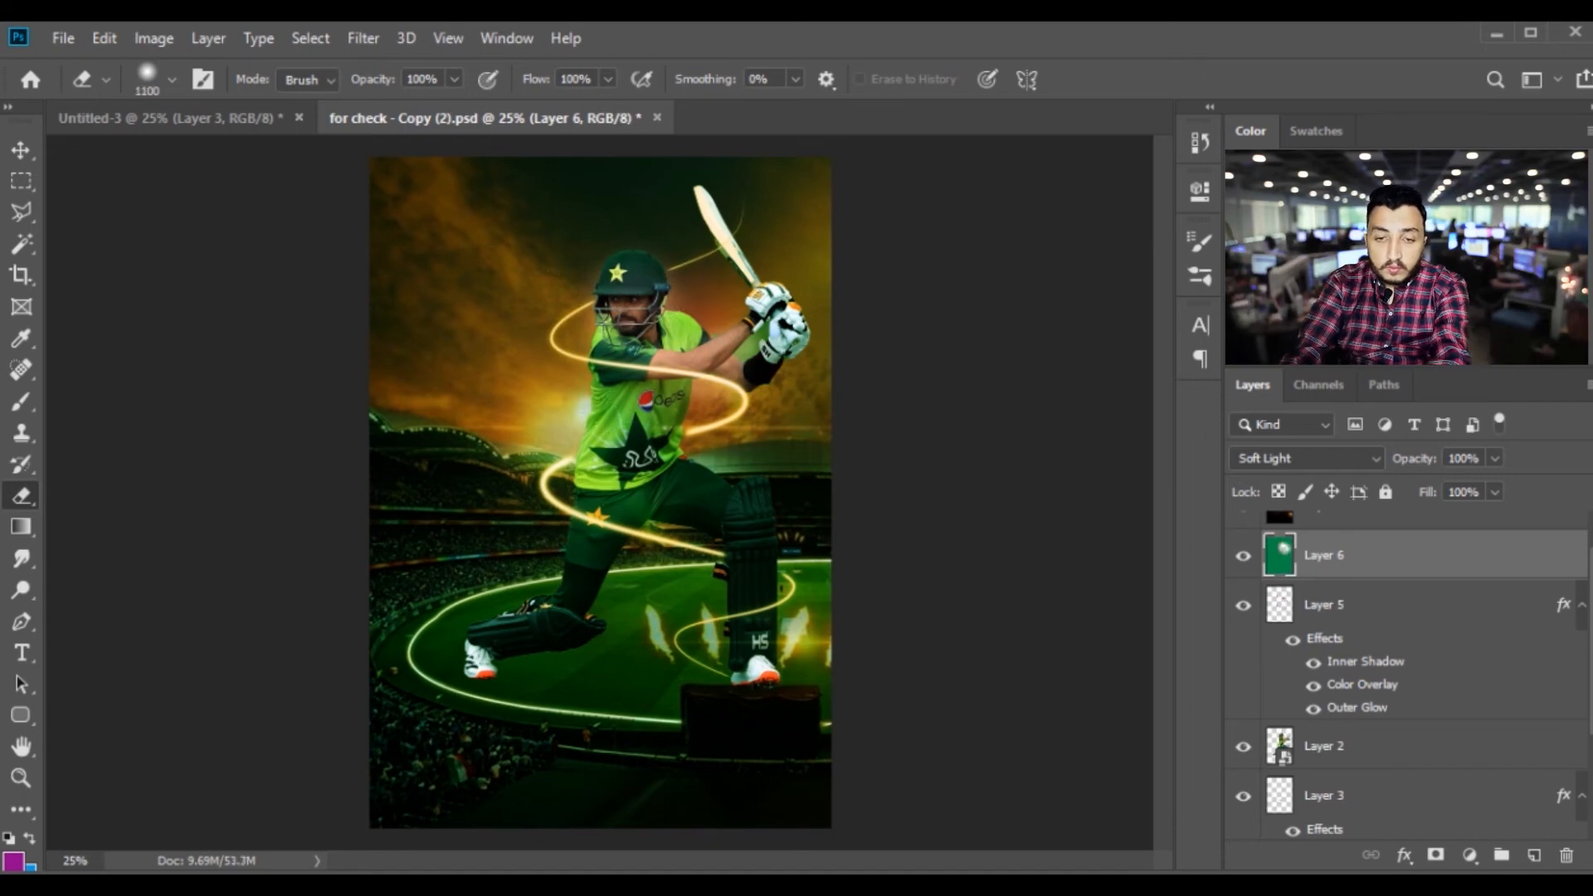
pyautogui.click(679, 422)
pyautogui.press('v')
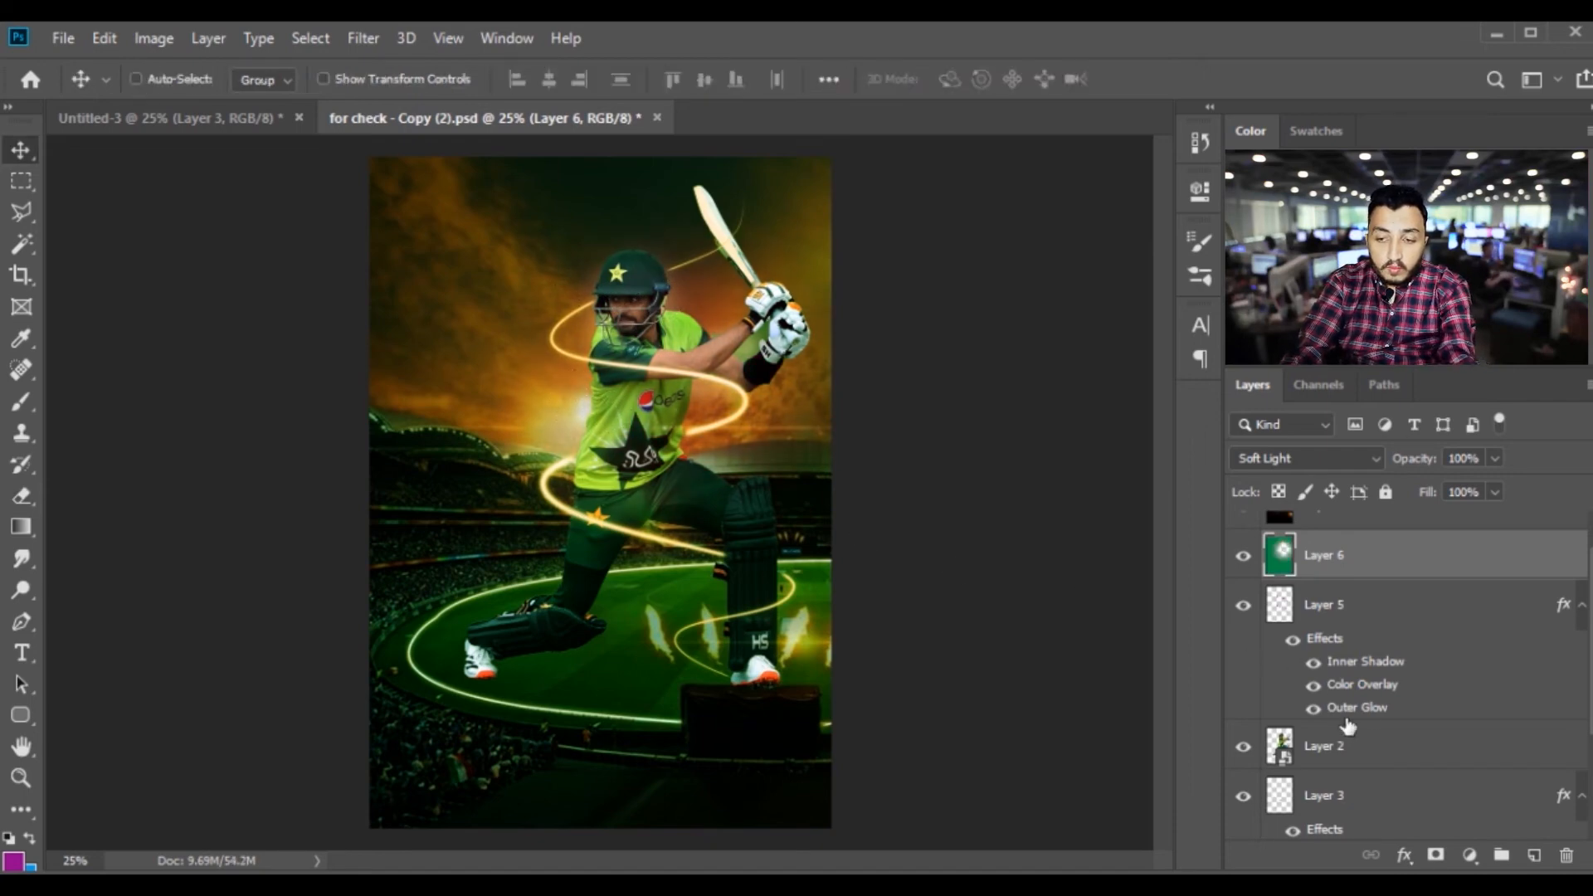
# Shift Layer 6's hue to a warmer, yellowish green with Hue/Saturation
pyautogui.press('i')
pyautogui.hotkey('ctrl', 'u')
pyautogui.moveTo(1192, 222); pyautogui.dragTo(1144, 225)
pyautogui.press('Return')
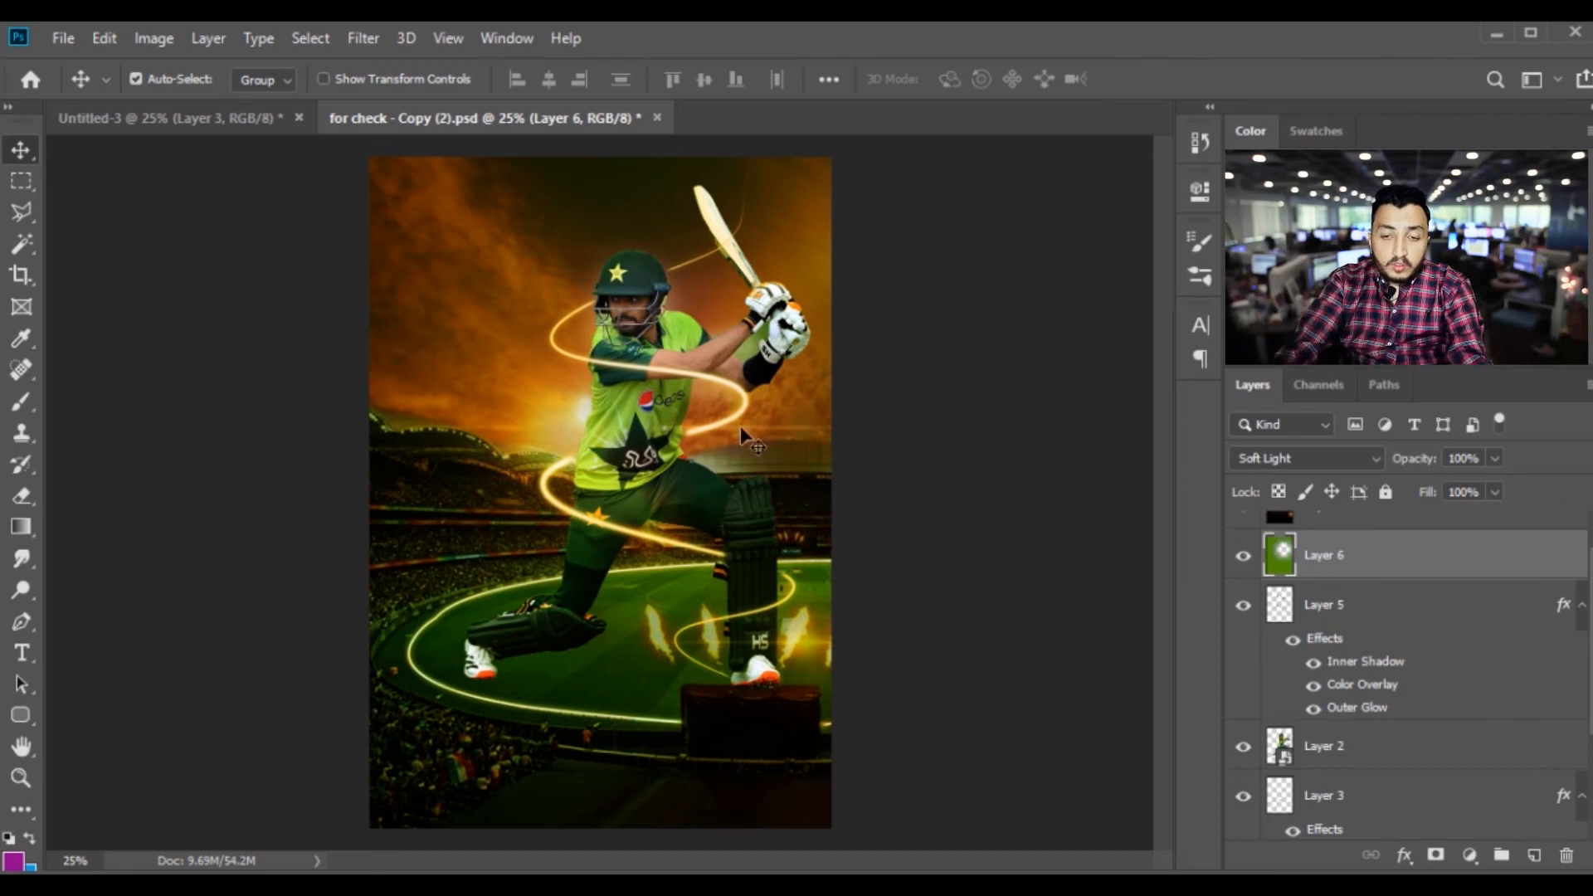
pyautogui.hotkey('ctrl', '+')
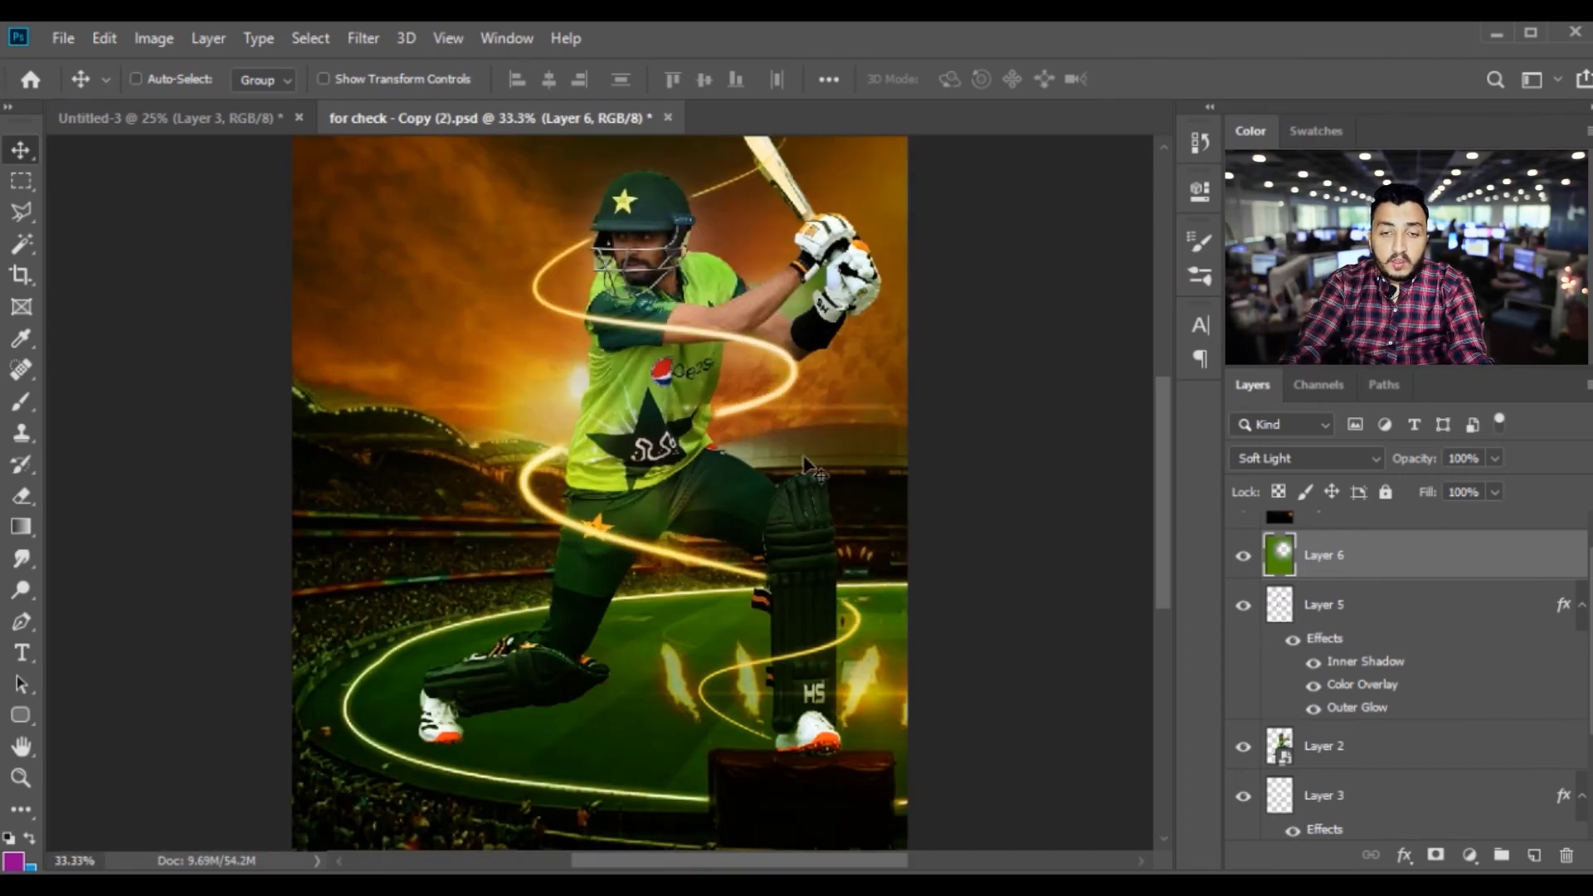
# Bring the T20 World Cup 2021 logo from Untitled-3 into the poster, scale it and place it beside the batsman's head
pyautogui.hotkey('ctrl', '-')
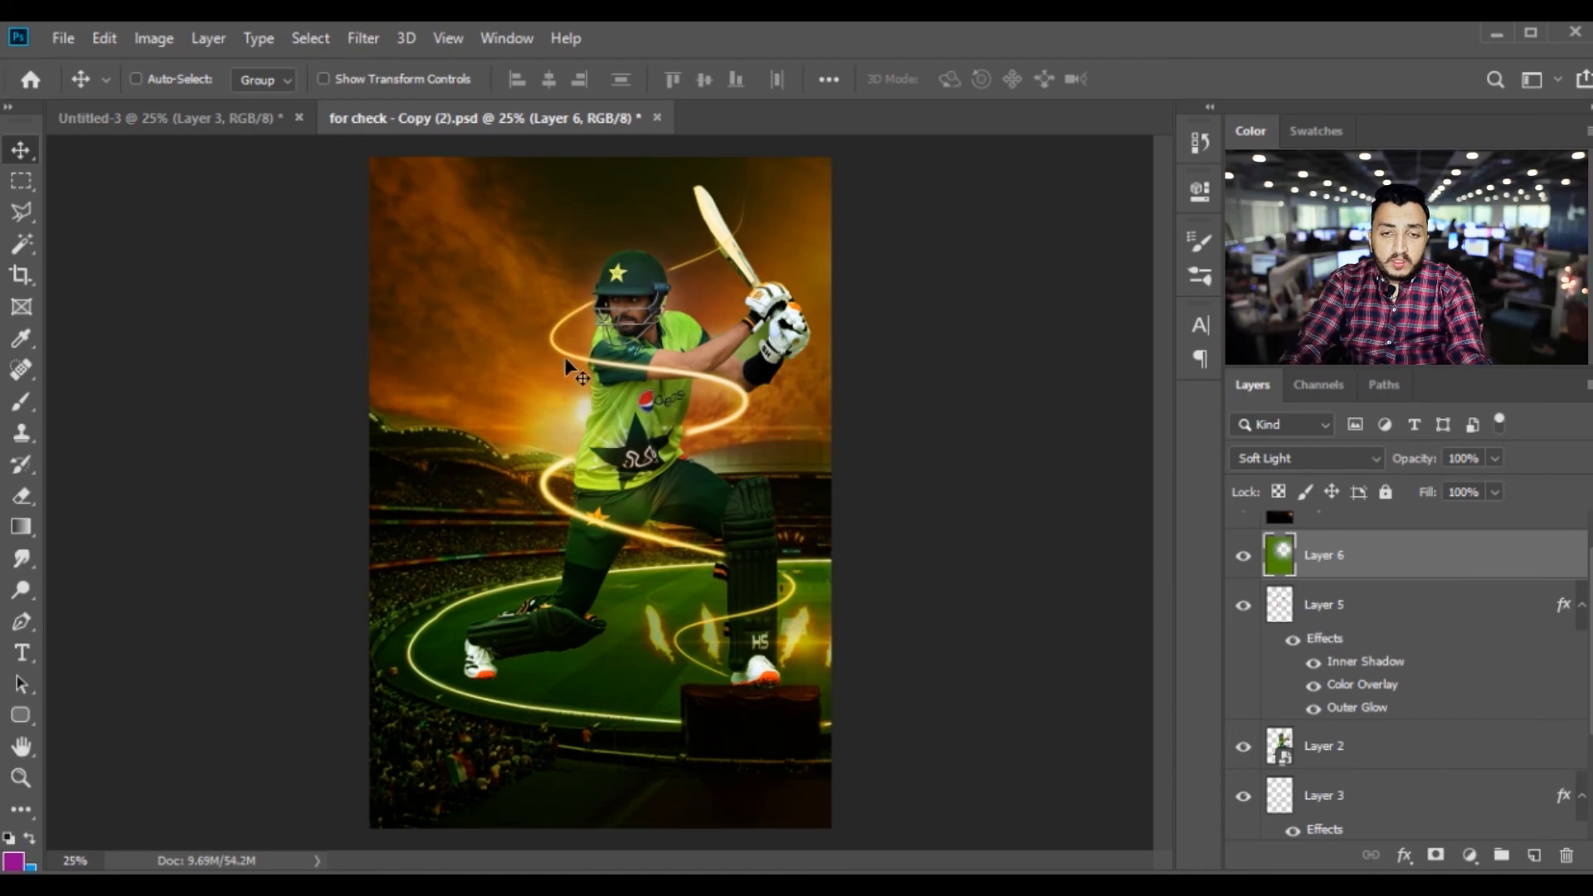
pyautogui.click(215, 120)
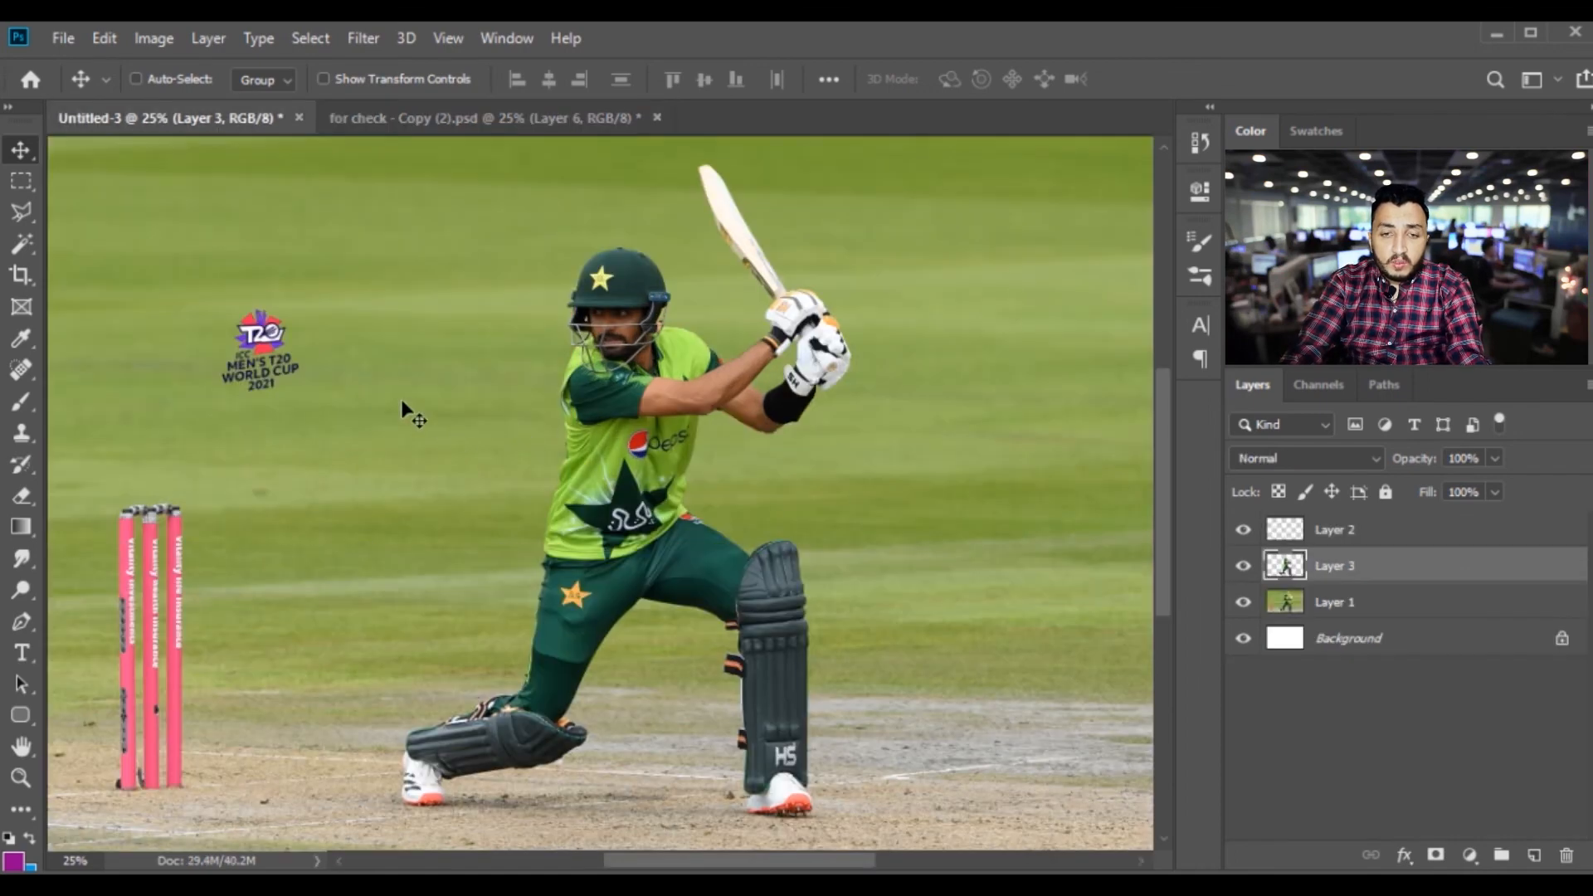
pyautogui.rightClick(263, 340)
pyautogui.click(282, 346)
pyautogui.moveTo(262, 344); pyautogui.dragTo(623, 224)
pyautogui.hotkey('ctrl', 't')
pyautogui.press('Return')
pyautogui.moveTo(572, 363); pyautogui.dragTo(600, 455)
# Outline the "ICC MEN'S T20 WORLD CUP 2021" lettering with the Polygonal Lasso and copy it to a new layer
pyautogui.hotkey('ctrl', '+')
pyautogui.hotkey('ctrl', '+')
pyautogui.hotkey('ctrl', '+')
pyautogui.press('l')
pyautogui.click(436, 535)
pyautogui.click(441, 406)
pyautogui.click(495, 318)
pyautogui.click(655, 319)
pyautogui.click(666, 337)
pyautogui.click(665, 362)
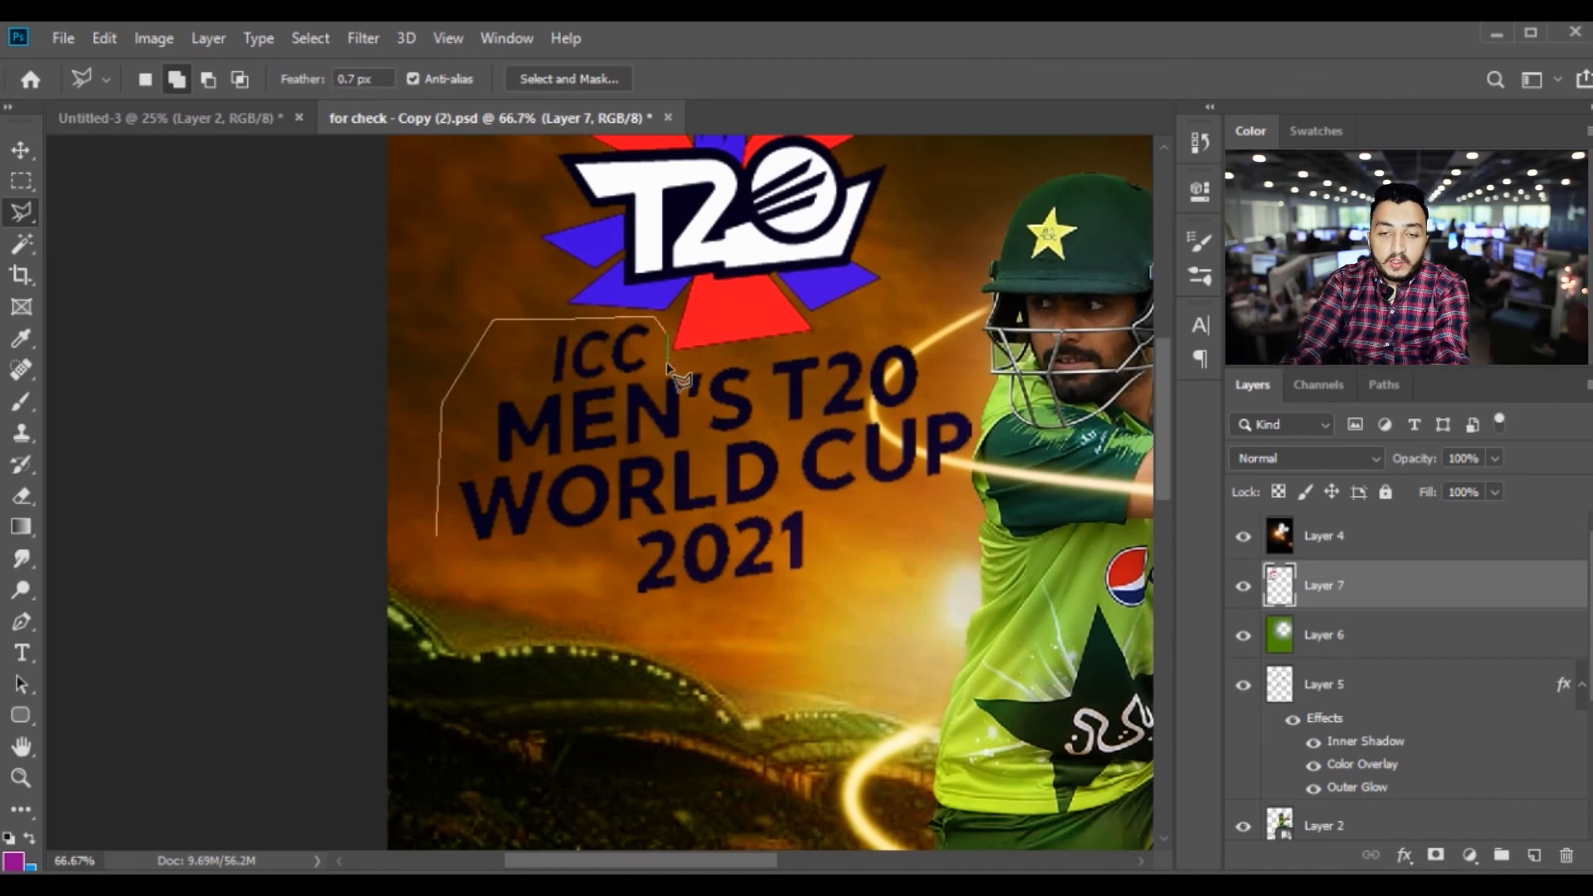
pyautogui.click(963, 319)
pyautogui.click(1014, 425)
pyautogui.click(951, 598)
pyautogui.click(730, 665)
pyautogui.click(510, 669)
pyautogui.doubleClick(460, 636)
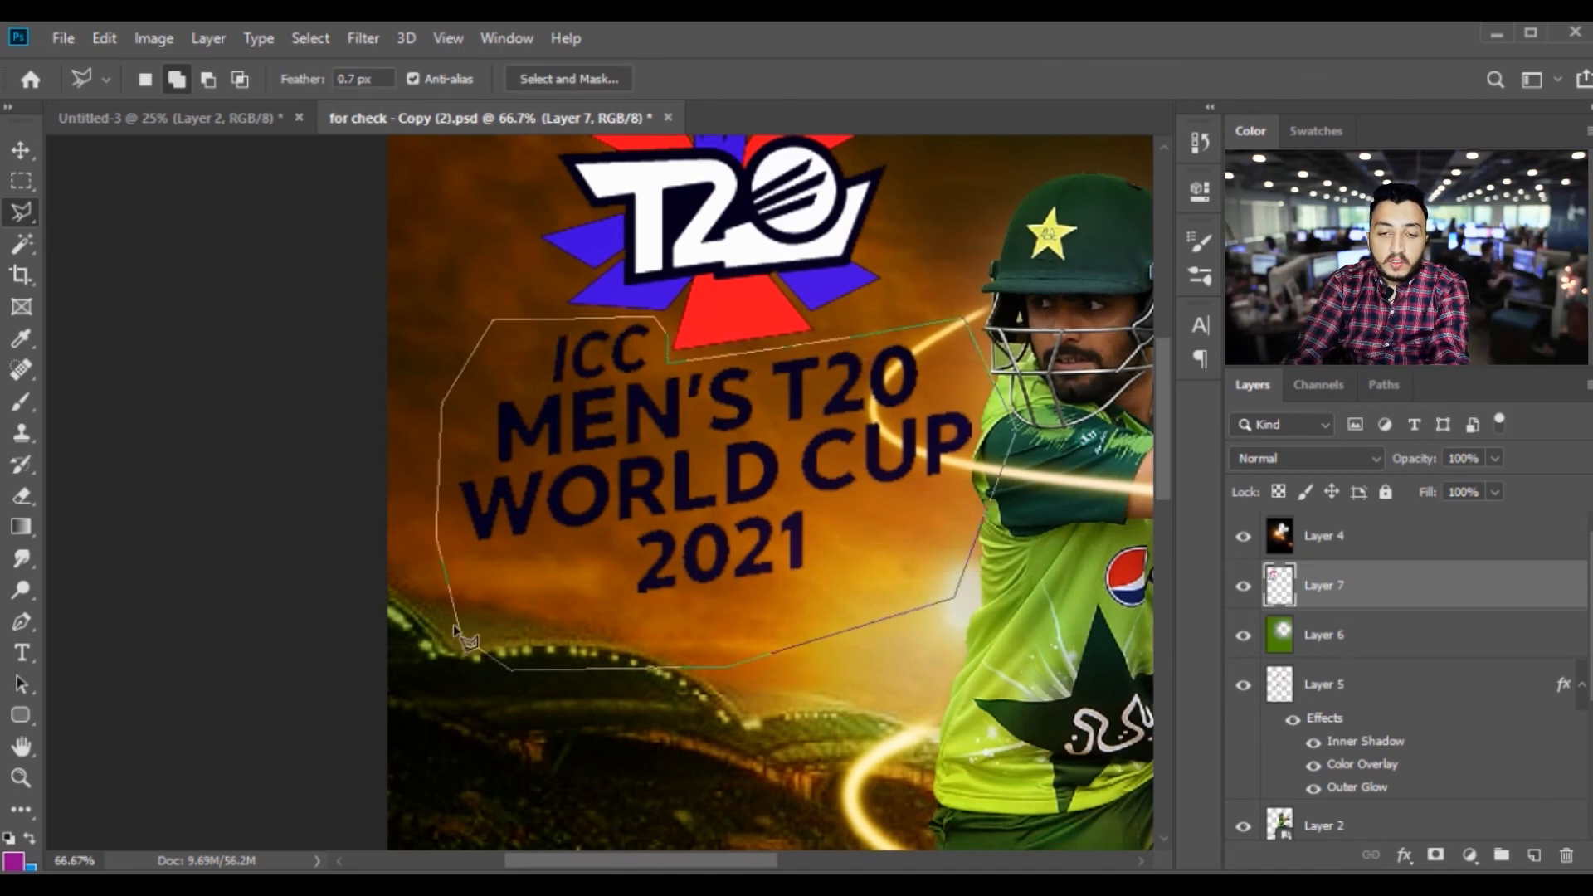
pyautogui.hotkey('ctrl', 'j')
# Invert the copied lettering's dark colour and brighten it to white by raising its lightness with Hue/Saturation
pyautogui.press('v')
pyautogui.moveTo(765, 470); pyautogui.dragTo(737, 476)
pyautogui.hotkey('ctrl', 'i')
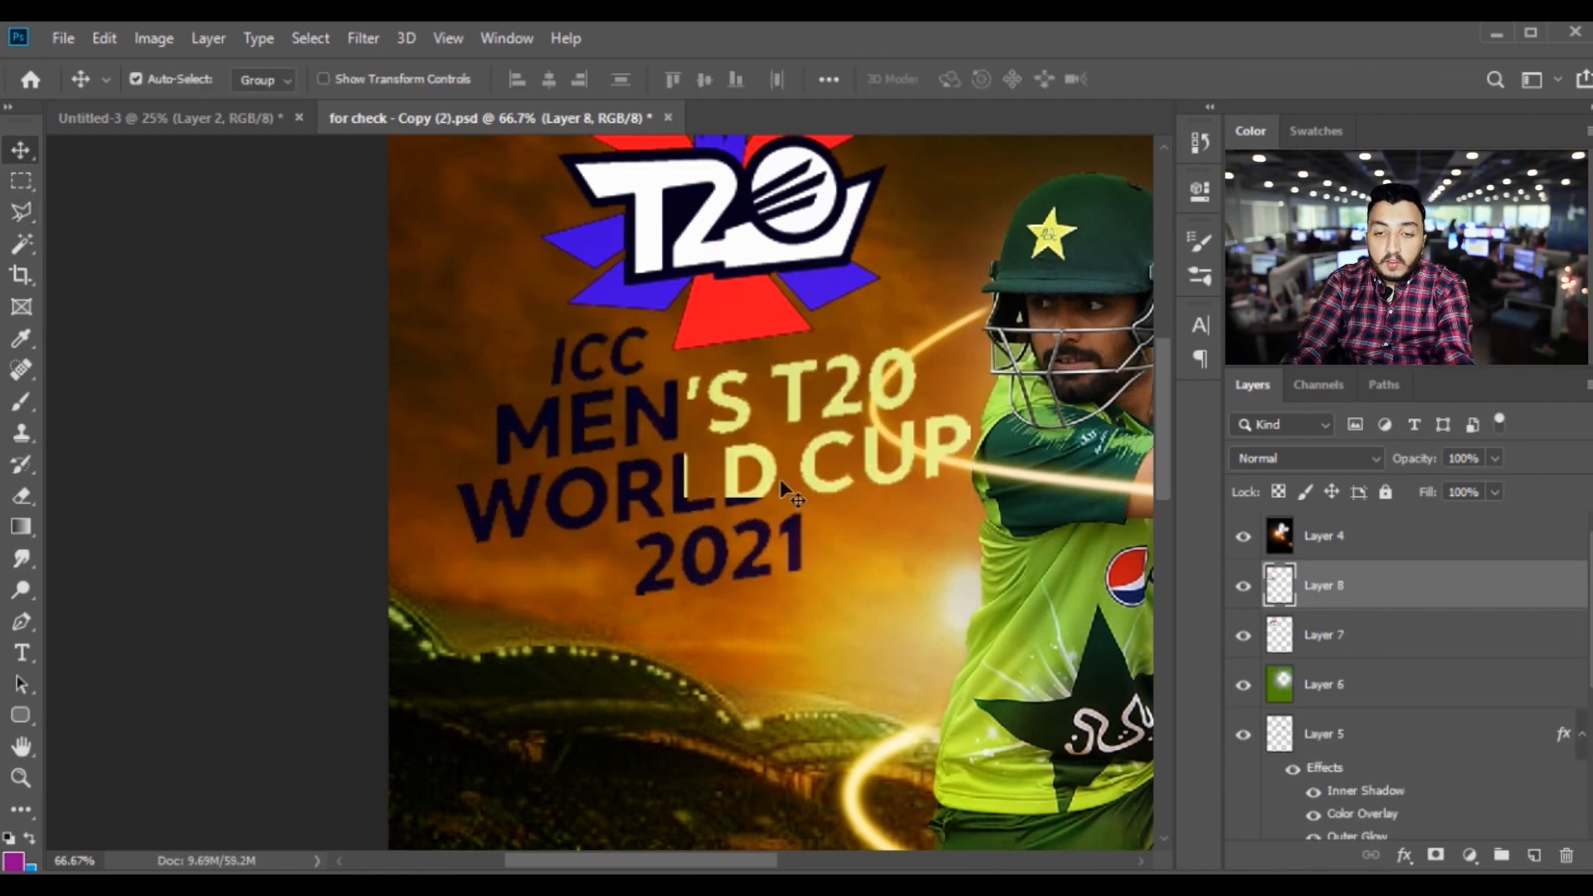
pyautogui.hotkey('ctrl', '-')
pyautogui.hotkey('ctrl', '-')
pyautogui.press('i')
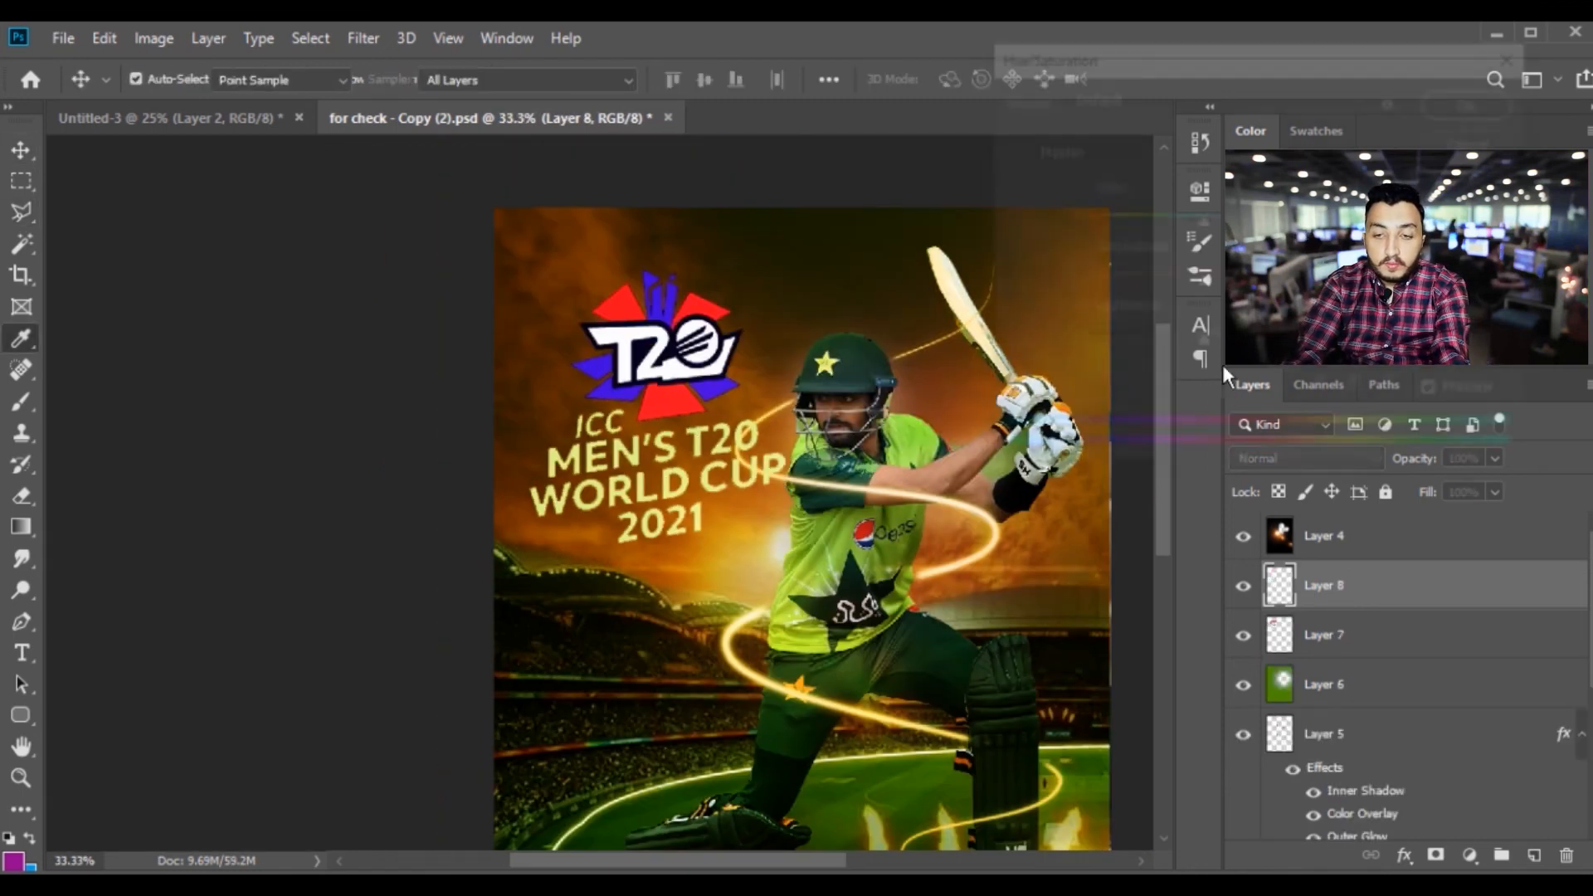
pyautogui.hotkey('ctrl', 'u')
pyautogui.moveTo(1340, 349); pyautogui.dragTo(1360, 353)
pyautogui.press('Return')
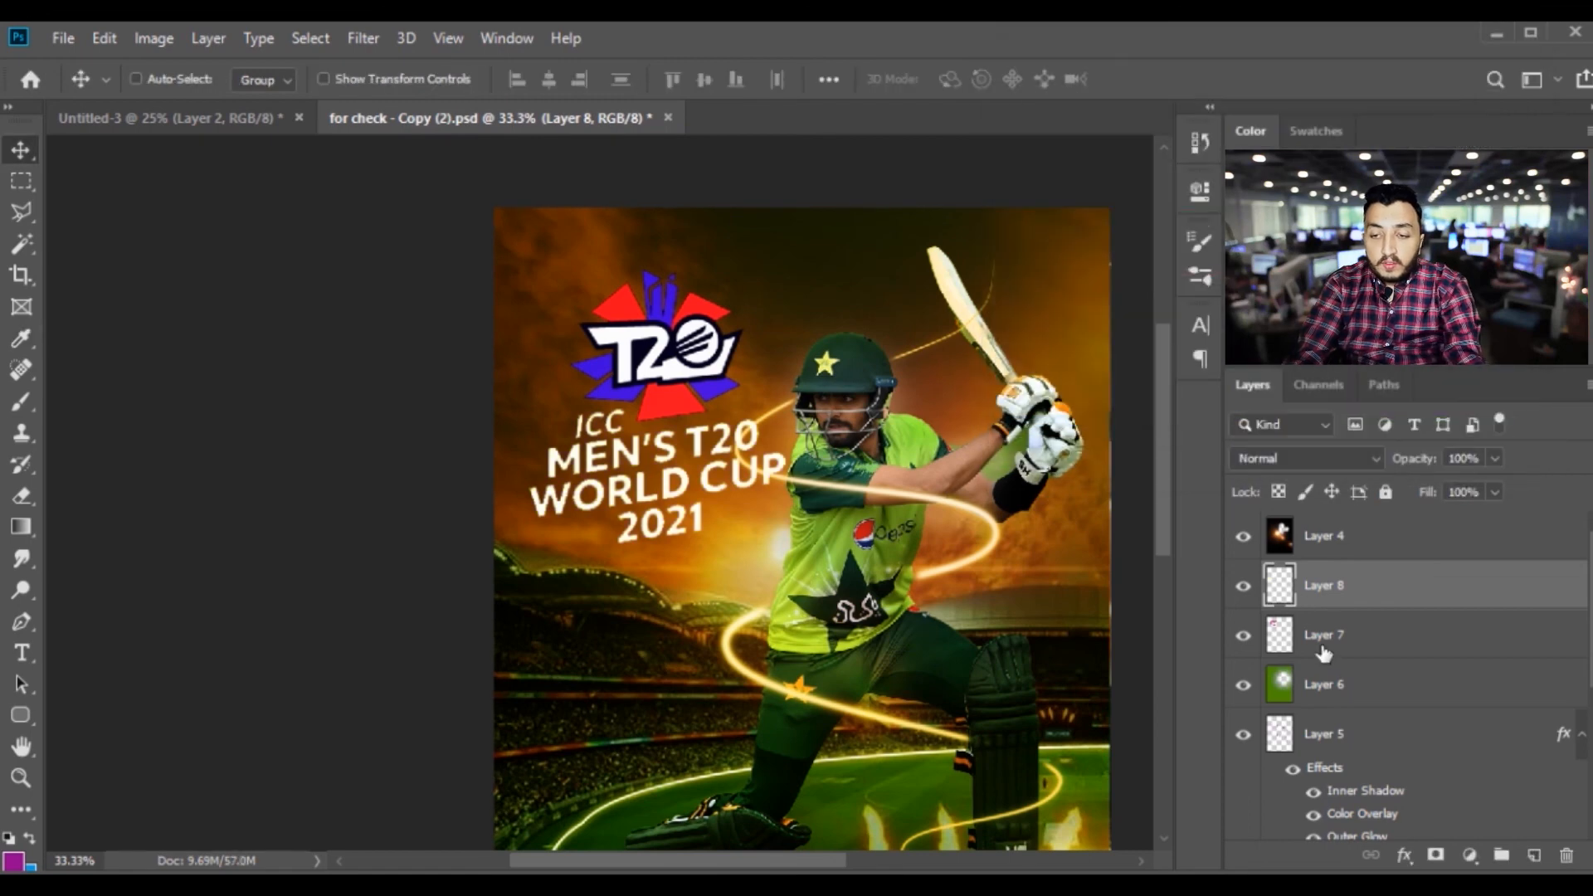
# Merge the white lettering with the logo on Layer 7 and move the combined logo into the poster's upper-left corner
pyautogui.keyDown('ctrl'); pyautogui.click(1323, 650); pyautogui.keyUp('ctrl')
pyautogui.hotkey('ctrl', 'e')
pyautogui.hotkey('ctrl', '-')
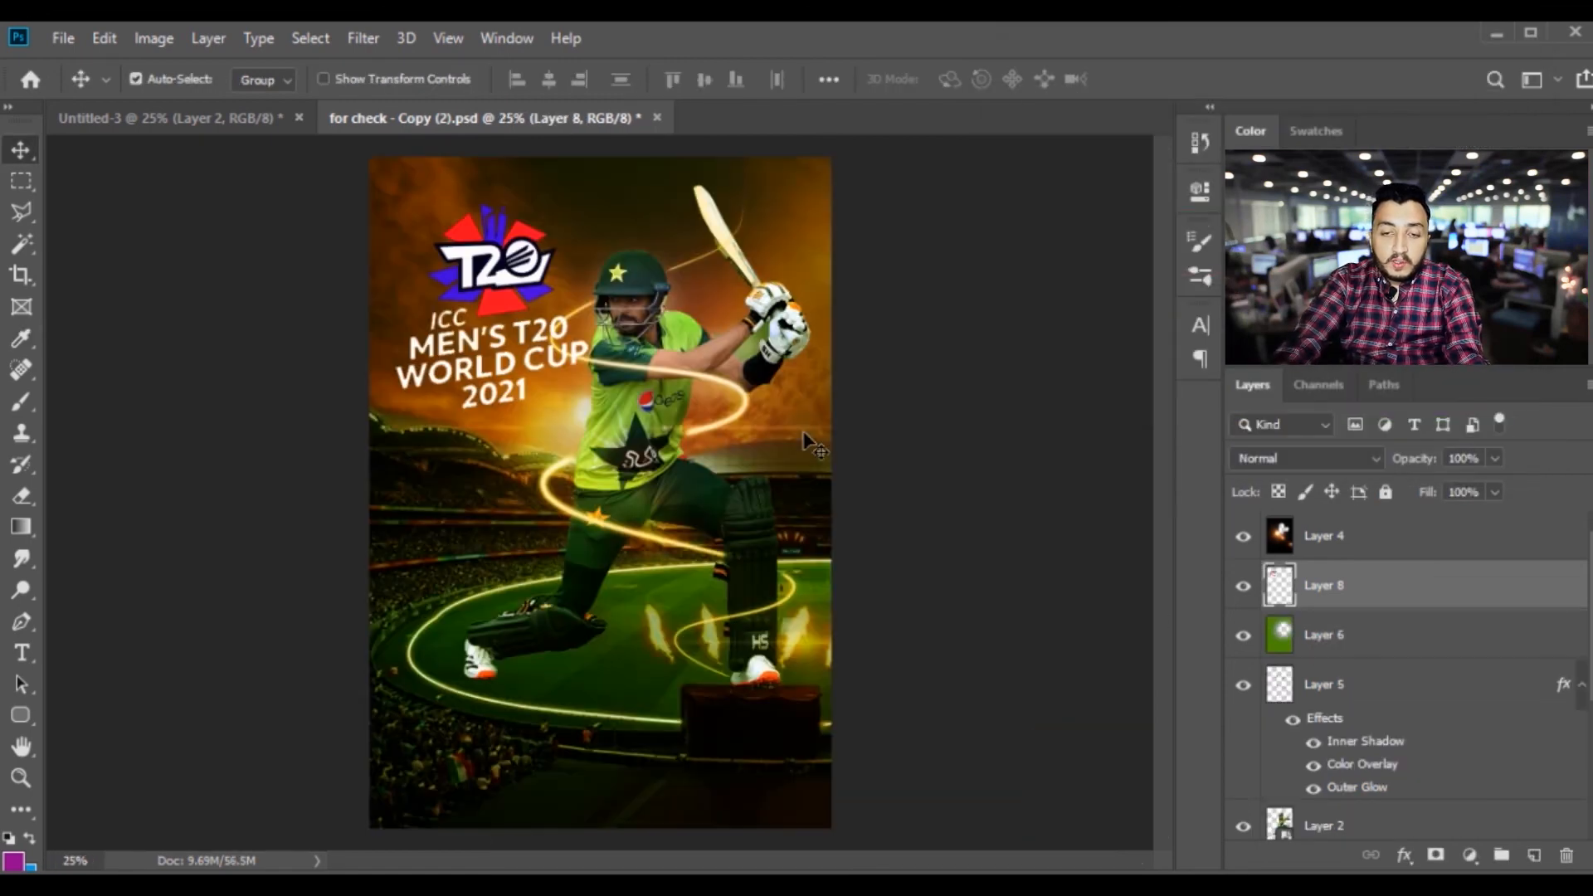
pyautogui.moveTo(507, 363); pyautogui.dragTo(512, 344)
pyautogui.hotkey('ctrl', '-')
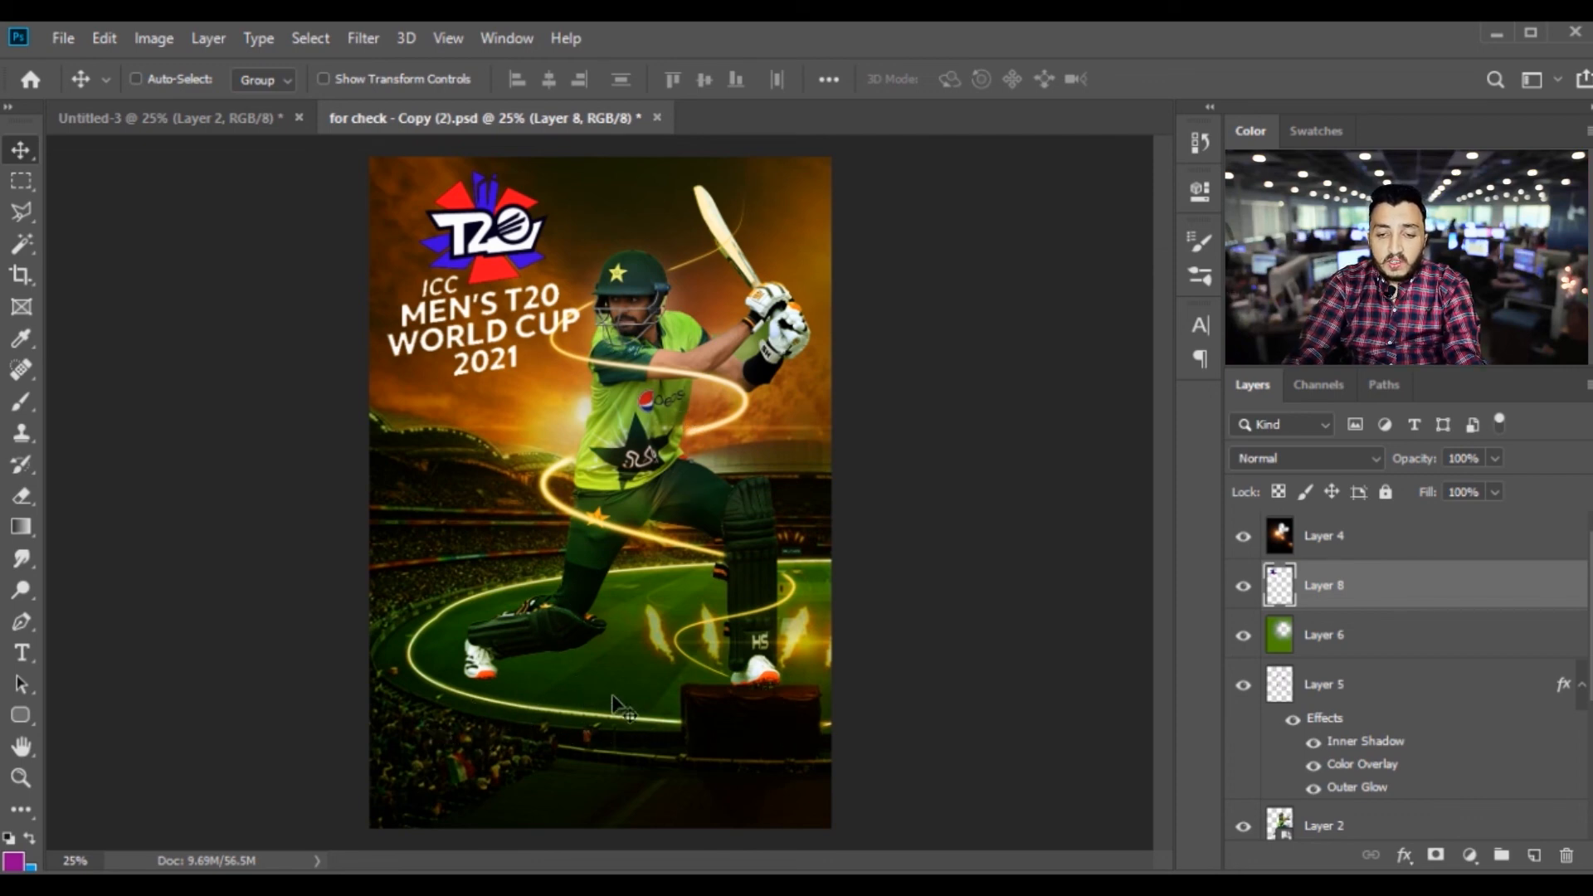
# Shift the hue of the lens flare on Layer 4 to +34 with Hue/Saturation
pyautogui.rightClick(679, 467)
pyautogui.click(731, 479)
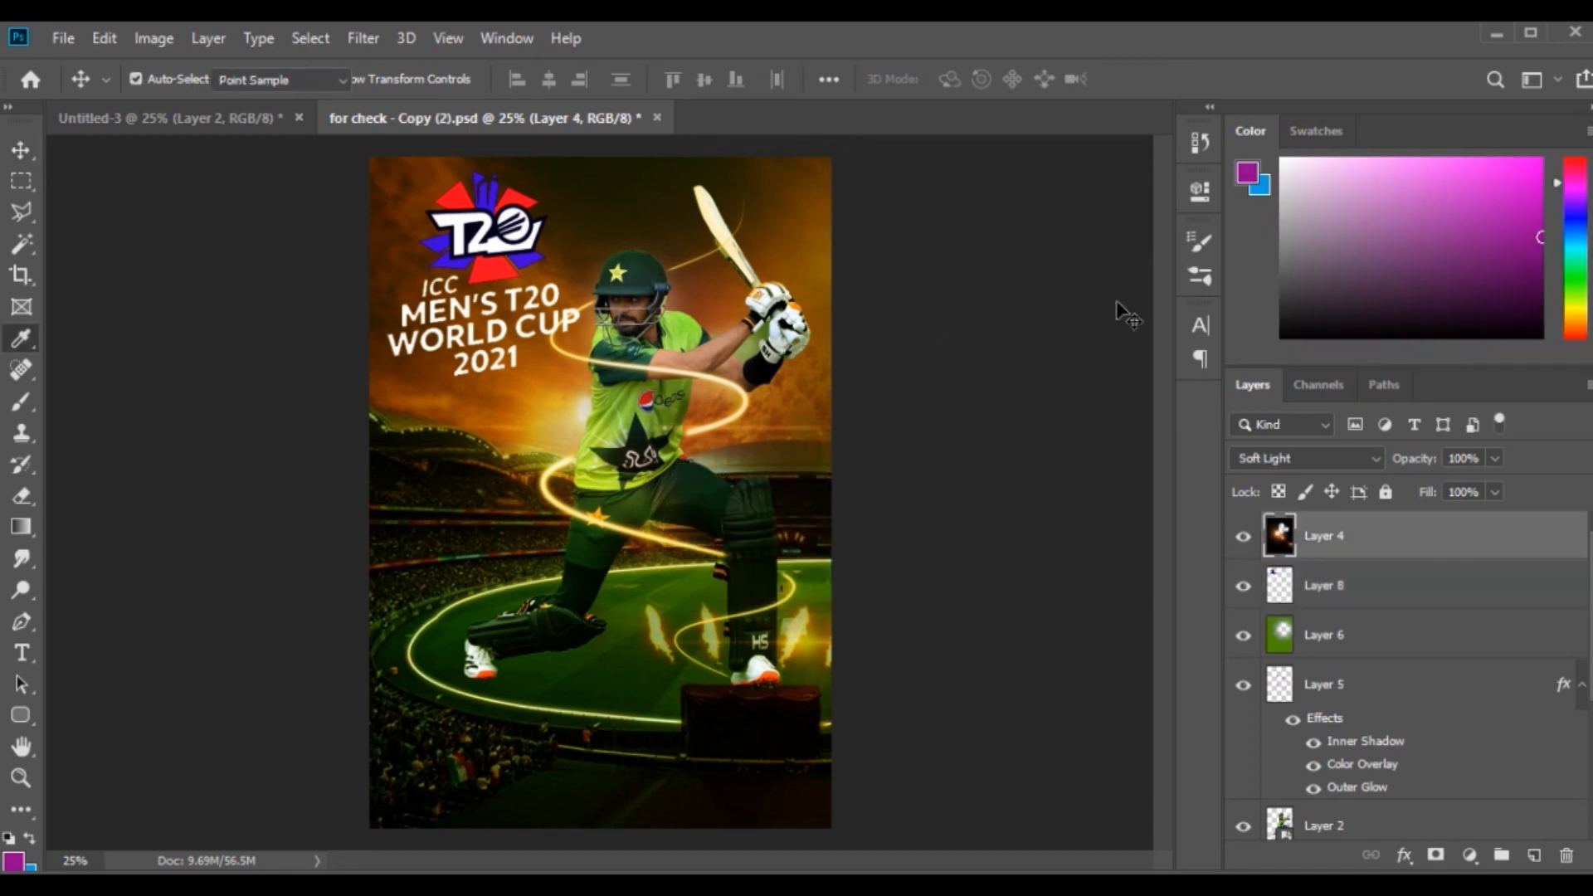
pyautogui.hotkey('ctrl', 'u')
pyautogui.moveTo(1202, 216); pyautogui.dragTo(1245, 217)
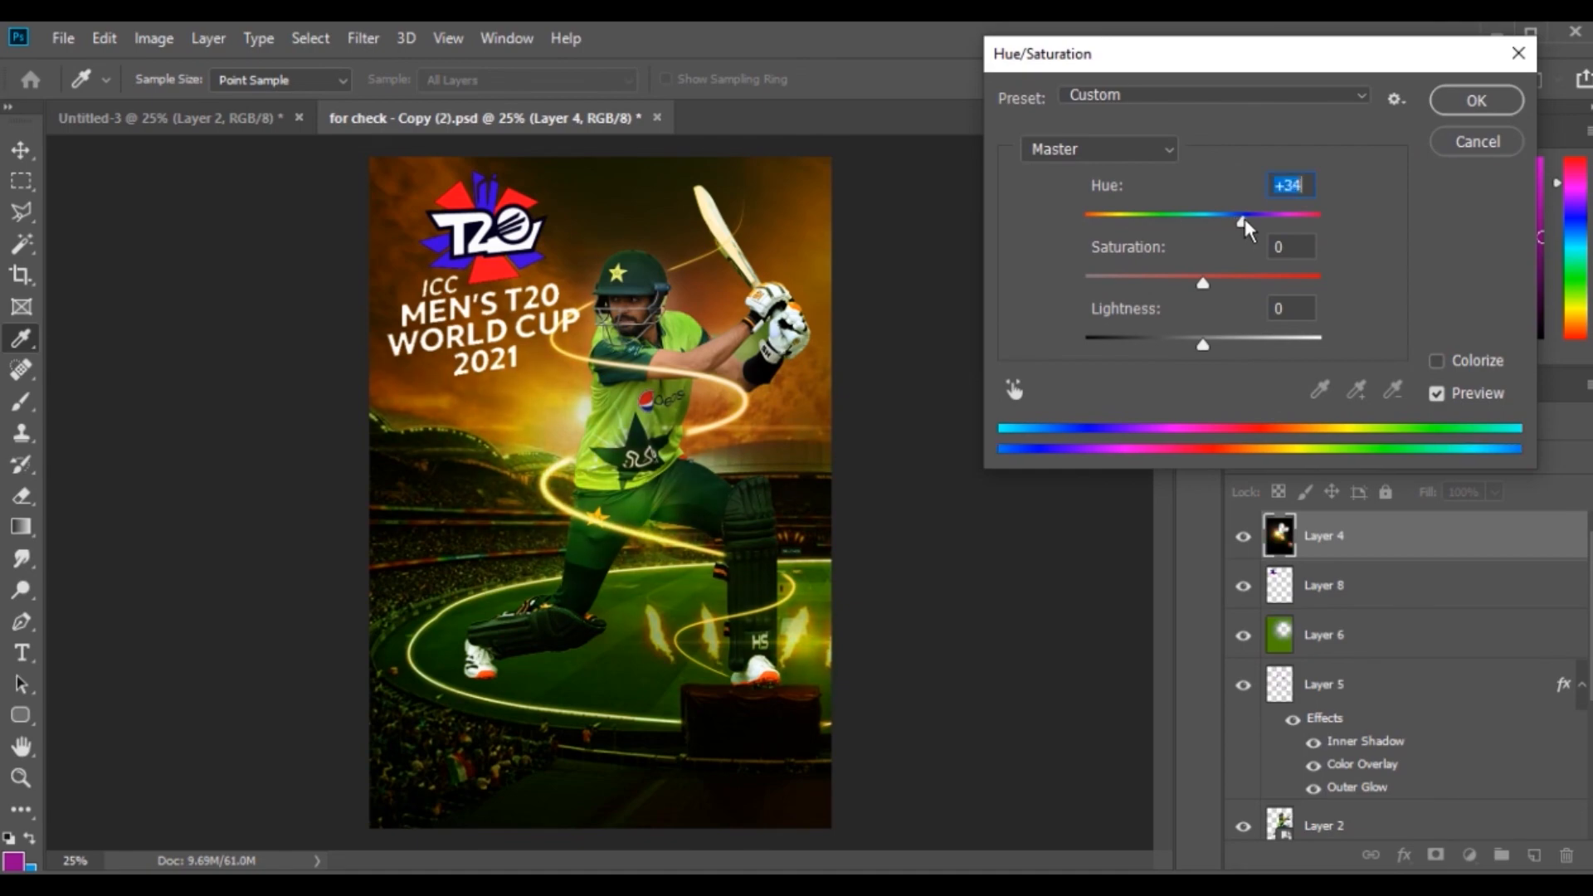
pyautogui.press('Return')
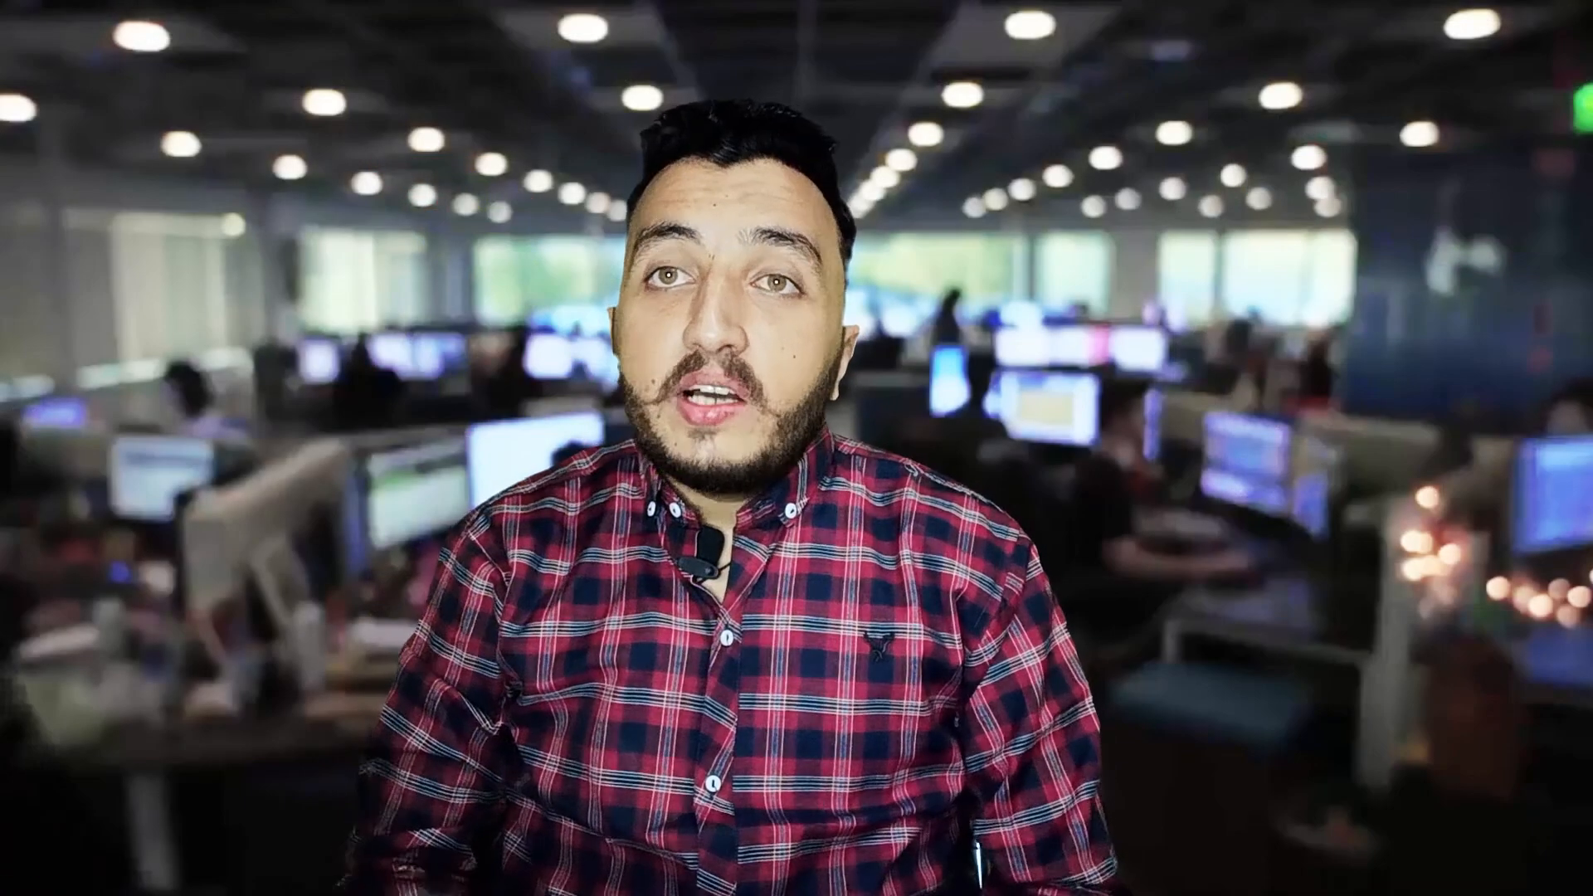